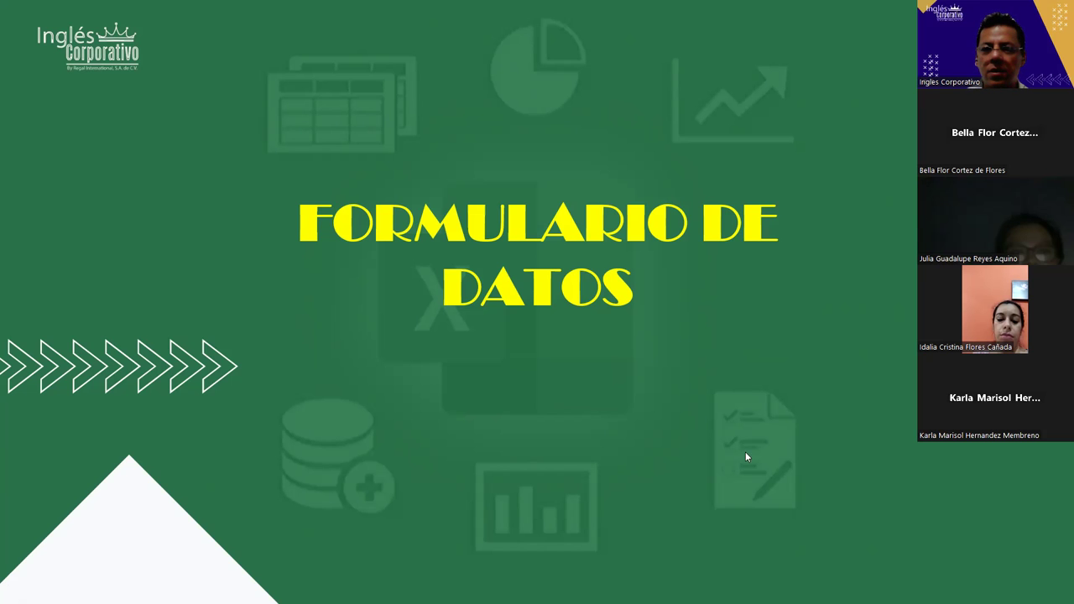
- Advance the shared slides from the FORMULARIO DE DATOS title to the Objetivo slide
{"action": "left_click", "coordinate": [706, 420]}
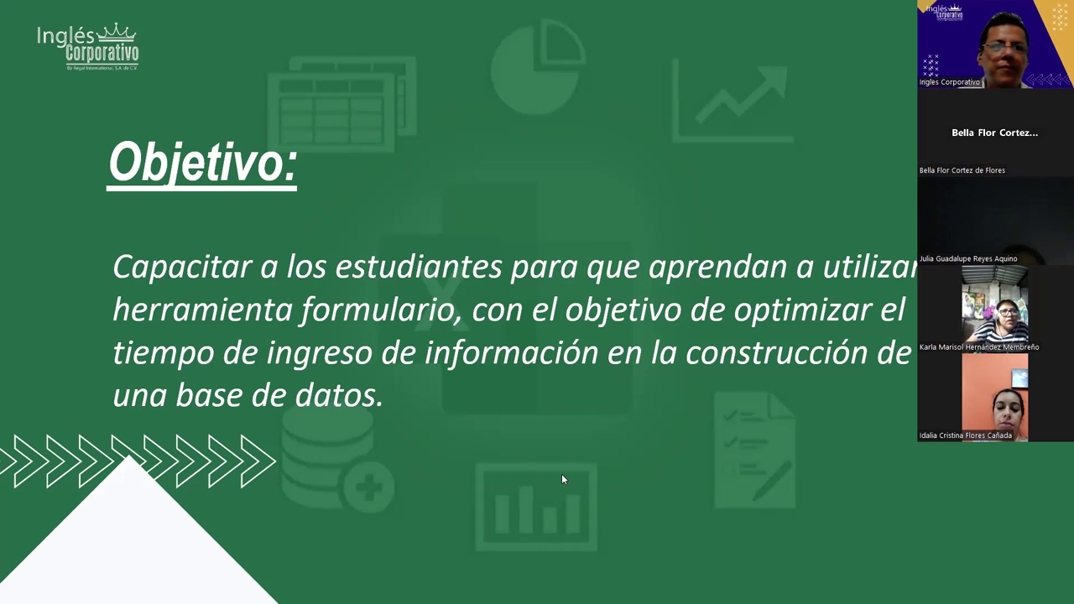
- Leave the slideshow and bring the Formularios Excel workbook to the front
{"action": "key", "text": "alt+Tab"}
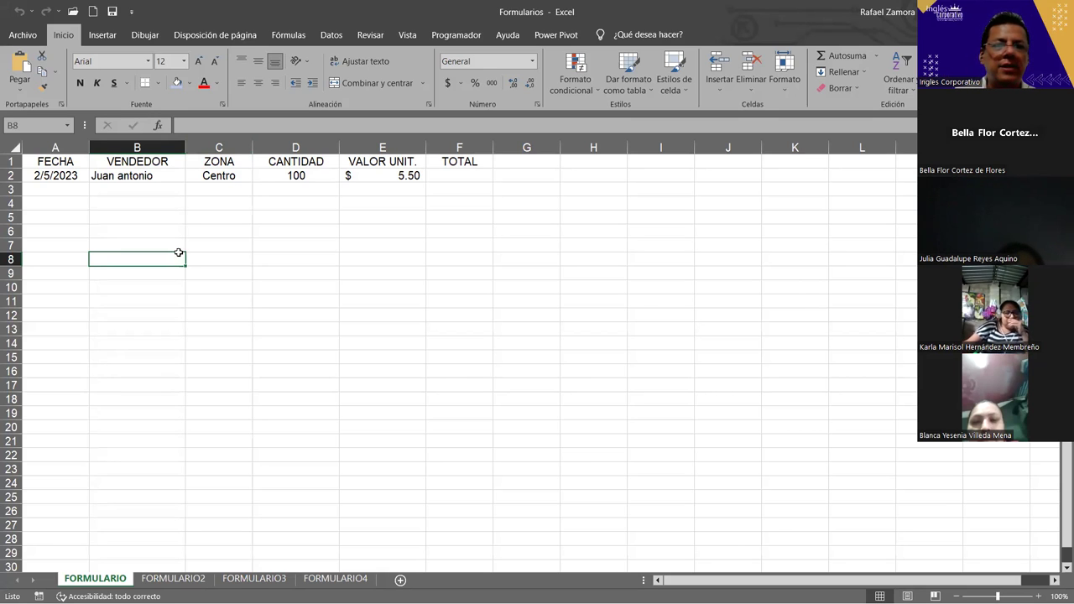
{"action": "left_click_drag", "start_coordinate": [67, 176], "coordinate": [430, 176]}
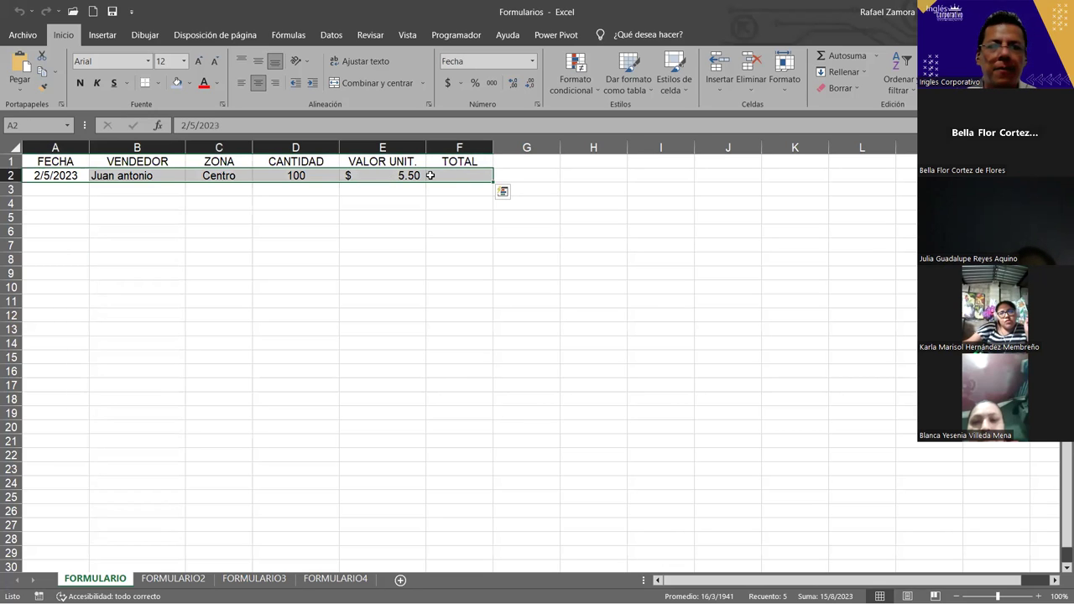
{"action": "key", "text": "Delete"}
{"action": "left_click_drag", "start_coordinate": [61, 161], "coordinate": [442, 160]}
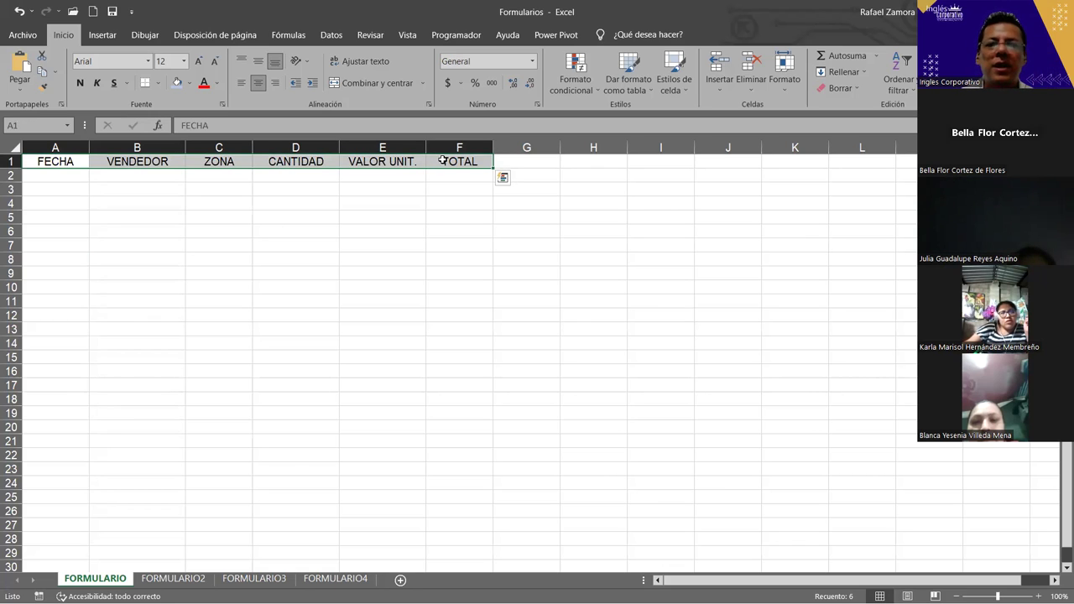
{"action": "left_click", "coordinate": [519, 235]}
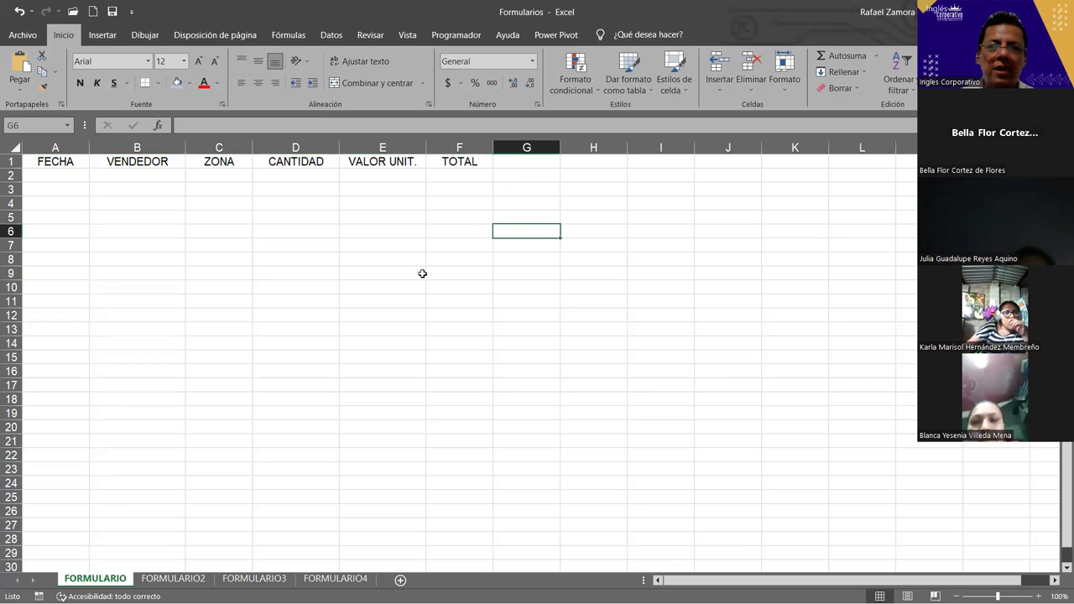
{"action": "left_click_drag", "start_coordinate": [59, 174], "coordinate": [463, 419]}
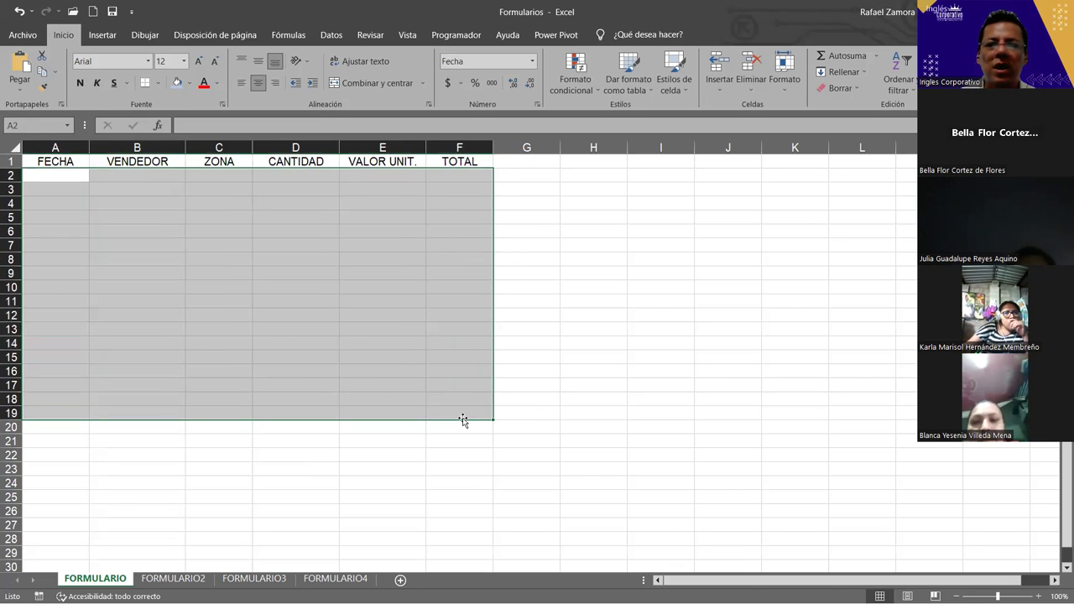
{"action": "left_click_drag", "start_coordinate": [71, 175], "coordinate": [422, 351]}
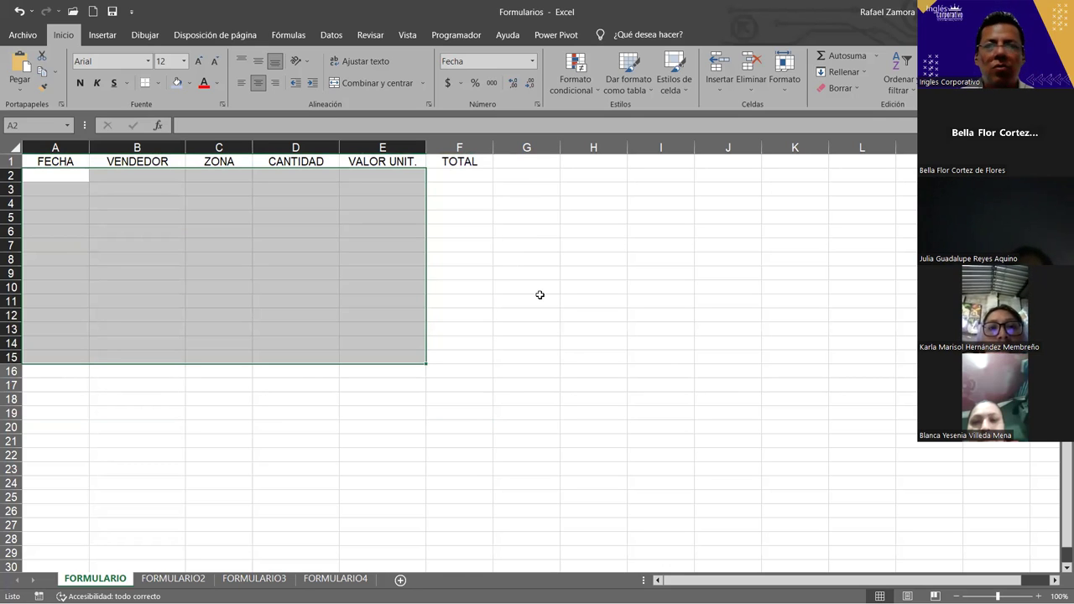
{"action": "left_click", "coordinate": [441, 301]}
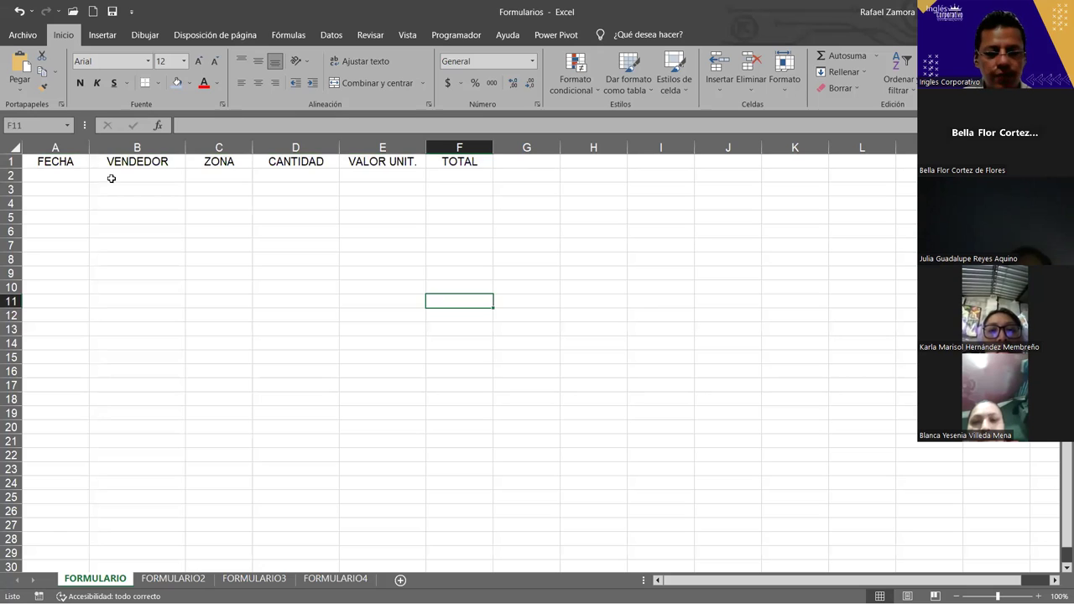
{"action": "key", "text": "ctrl+z"}
{"action": "left_click", "coordinate": [372, 204]}
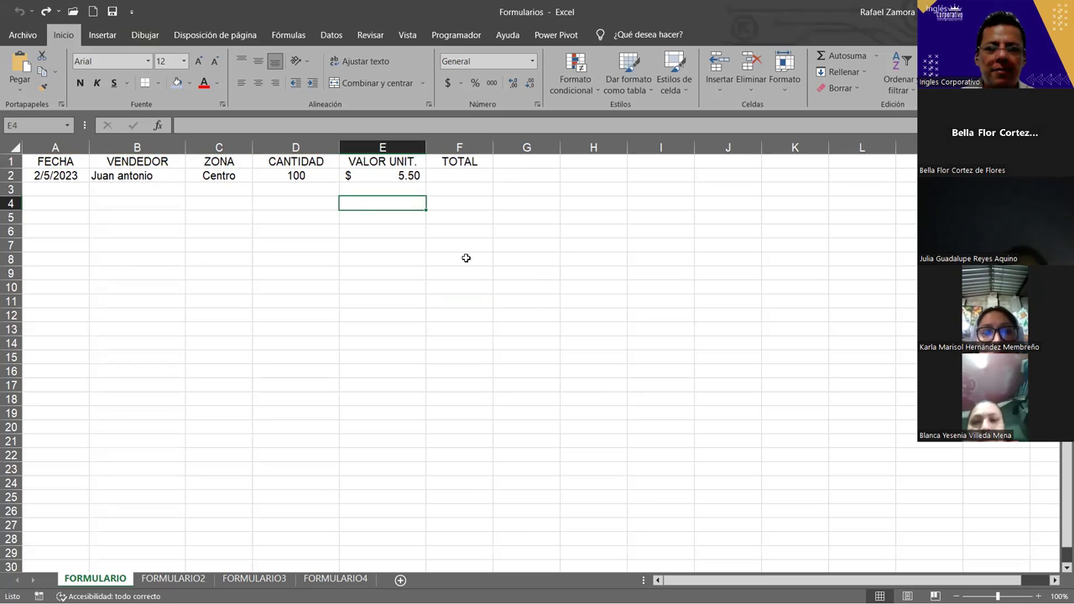
{"action": "left_click", "coordinate": [380, 233]}
{"action": "left_click", "coordinate": [144, 257]}
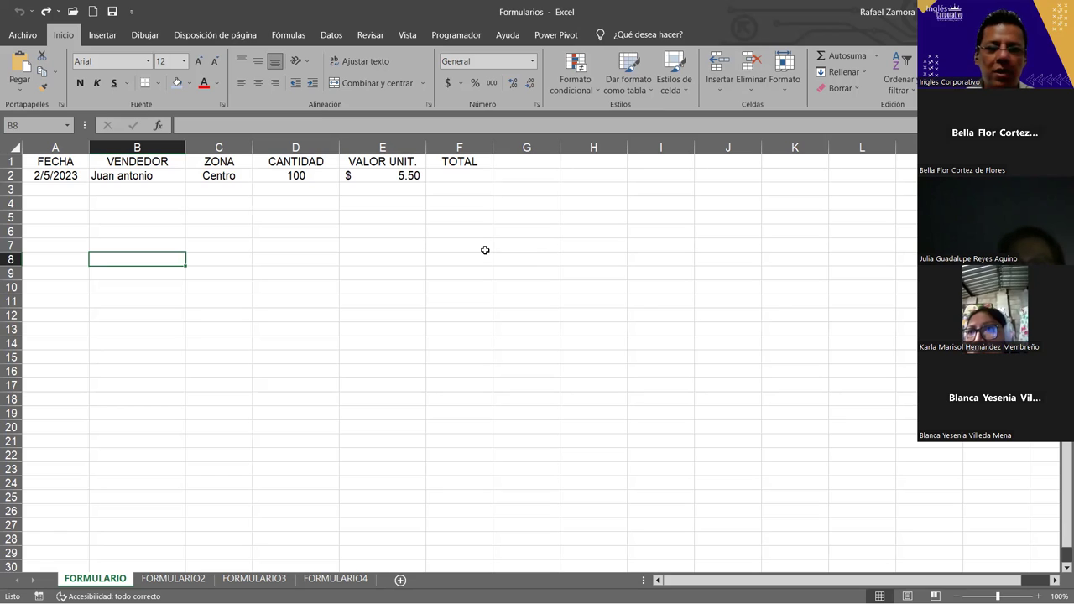
- Open Excel Options at the Barra de herramientas de acceso rápido page
{"action": "left_click", "coordinate": [22, 35]}
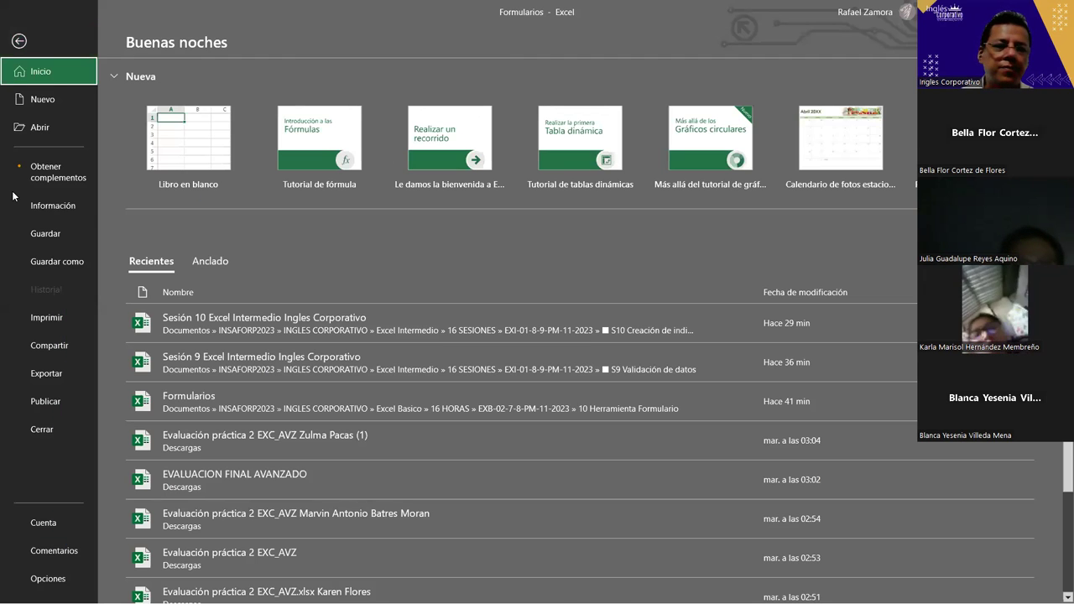
{"action": "left_click", "coordinate": [48, 578]}
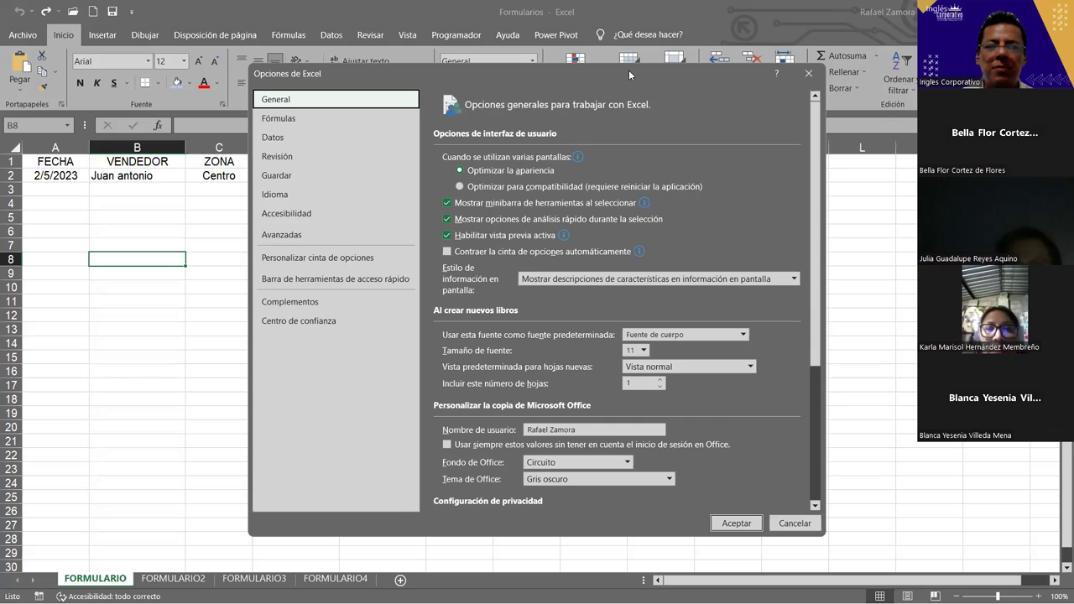
{"action": "left_click_drag", "start_coordinate": [628, 70], "coordinate": [631, 39]}
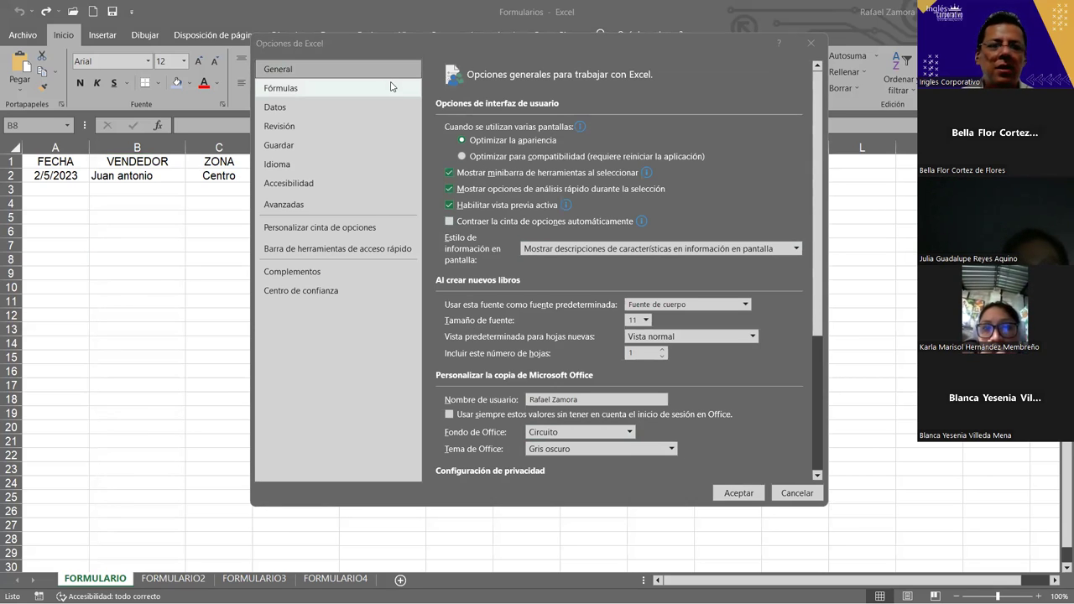
{"action": "left_click", "coordinate": [374, 228]}
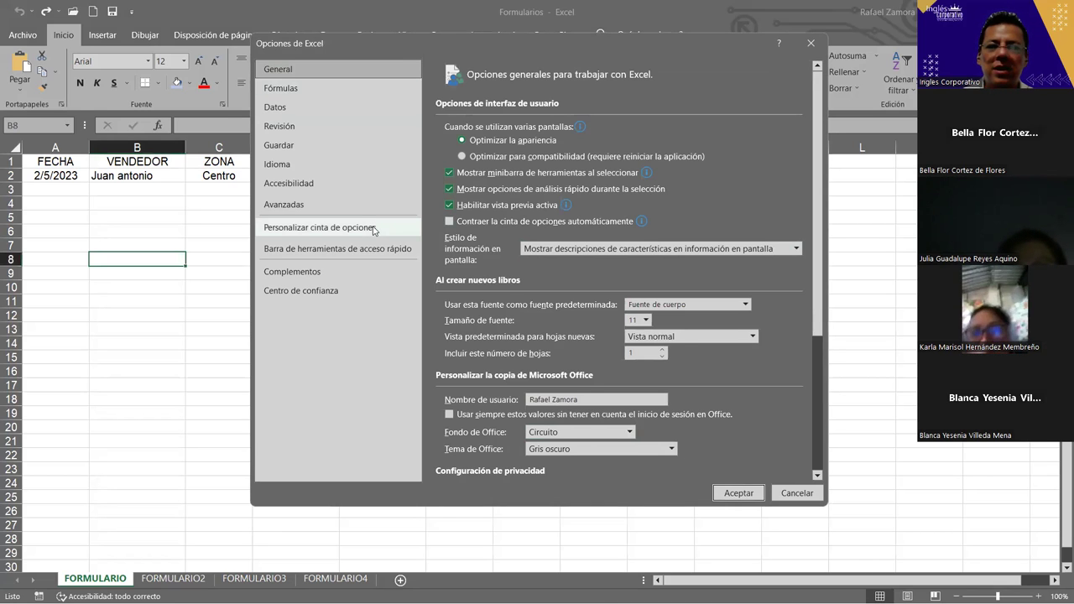
{"action": "left_click", "coordinate": [372, 252]}
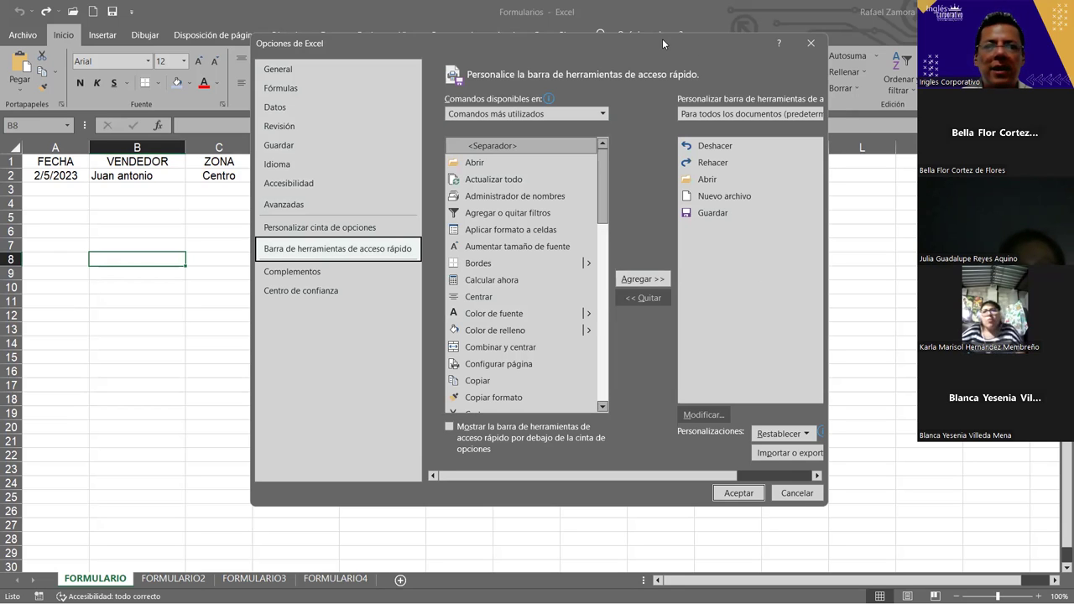
- Reposition and widen the Options dialog so both command lists are visible
{"action": "left_click_drag", "start_coordinate": [662, 38], "coordinate": [531, 32]}
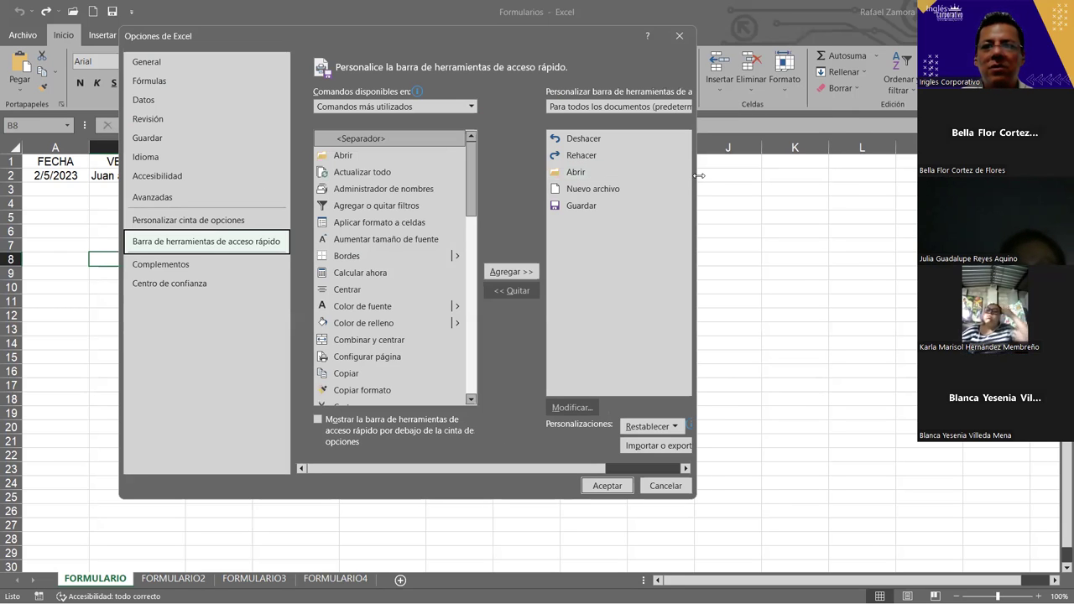
{"action": "left_click_drag", "start_coordinate": [698, 175], "coordinate": [812, 175]}
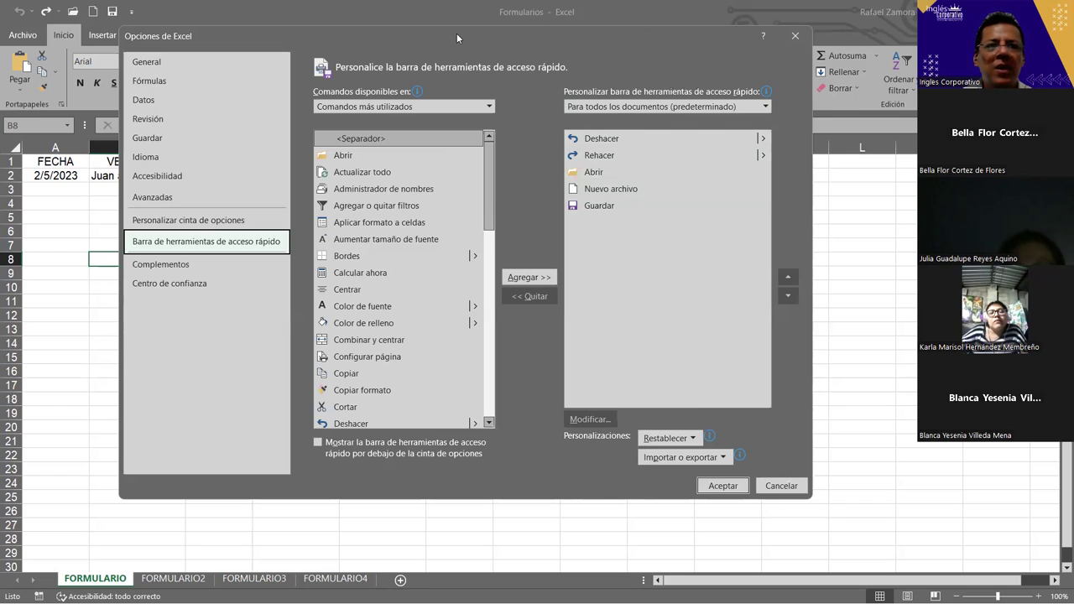
{"action": "left_click_drag", "start_coordinate": [456, 33], "coordinate": [473, 73]}
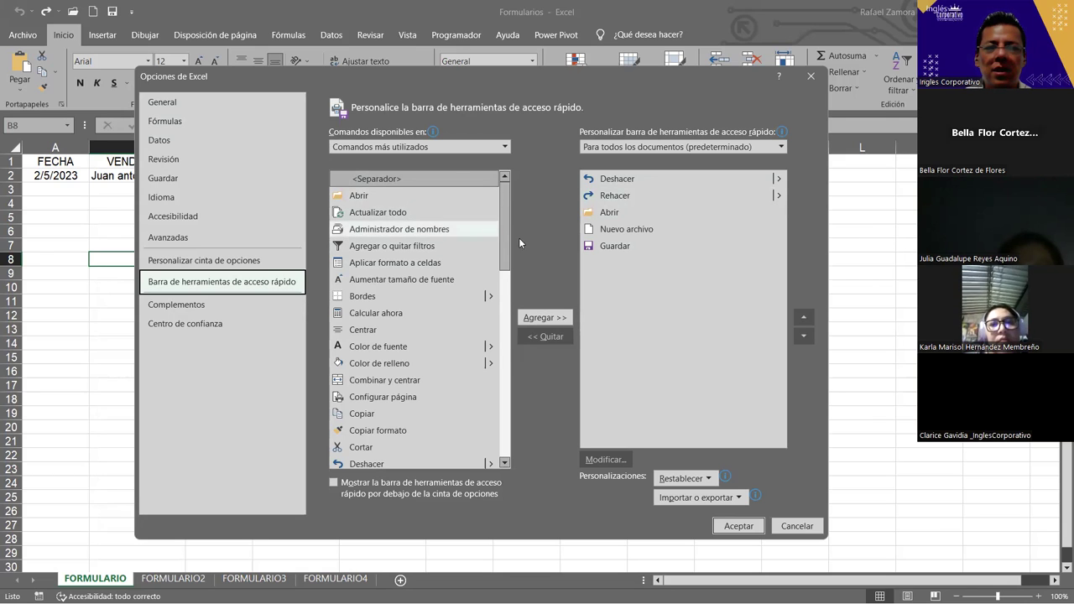
- Set 'Comandos disponibles en' to Todos los comandos and scroll the full command list
{"action": "left_click", "coordinate": [505, 146]}
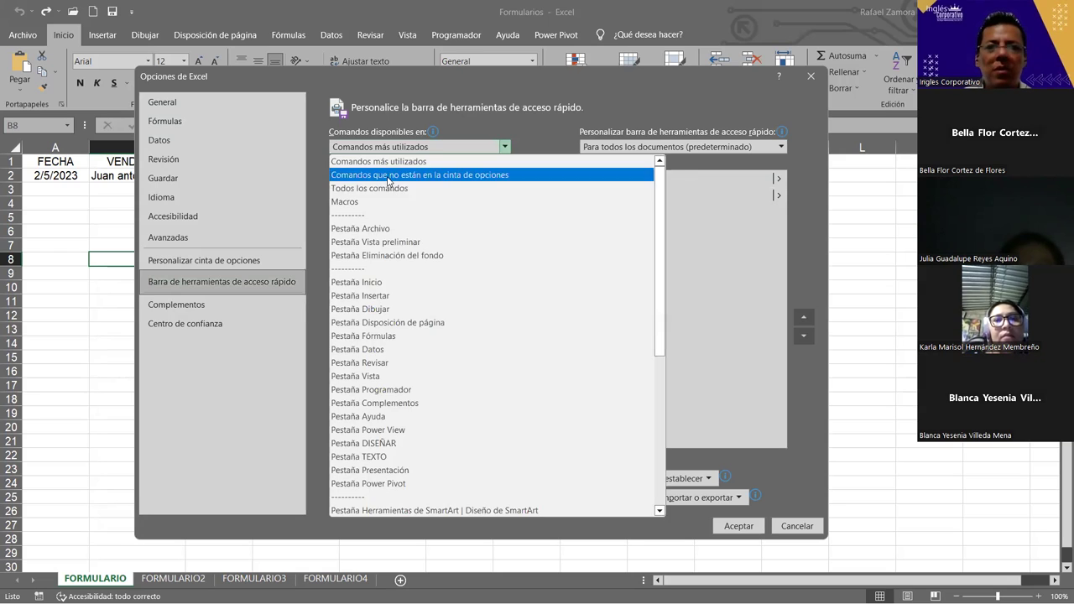
{"action": "left_click", "coordinate": [386, 188]}
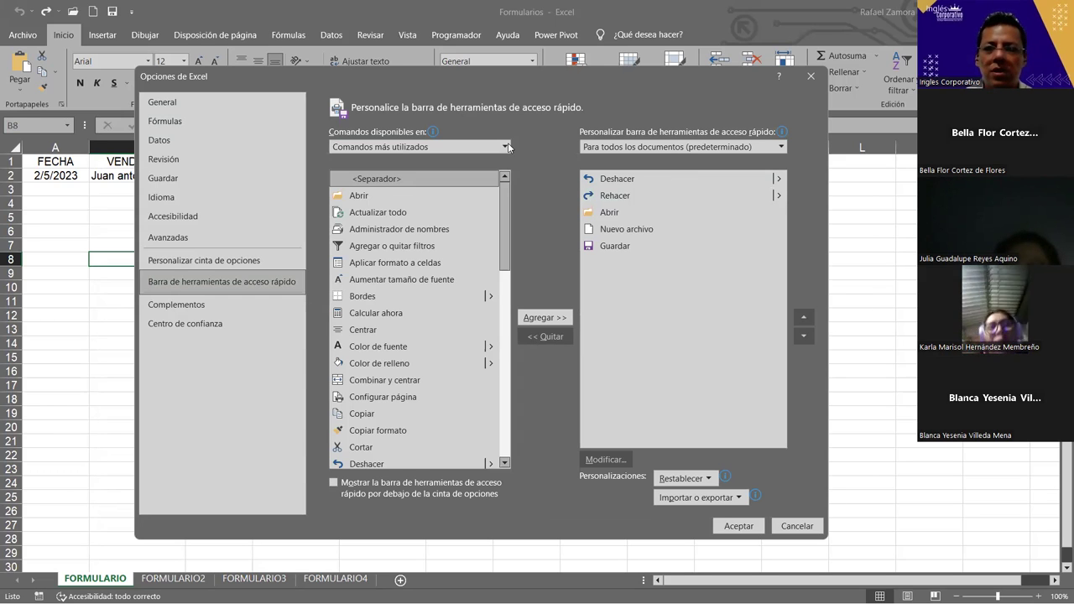
{"action": "scroll", "coordinate": [507, 150], "scroll_direction": "down", "scroll_amount": 2}
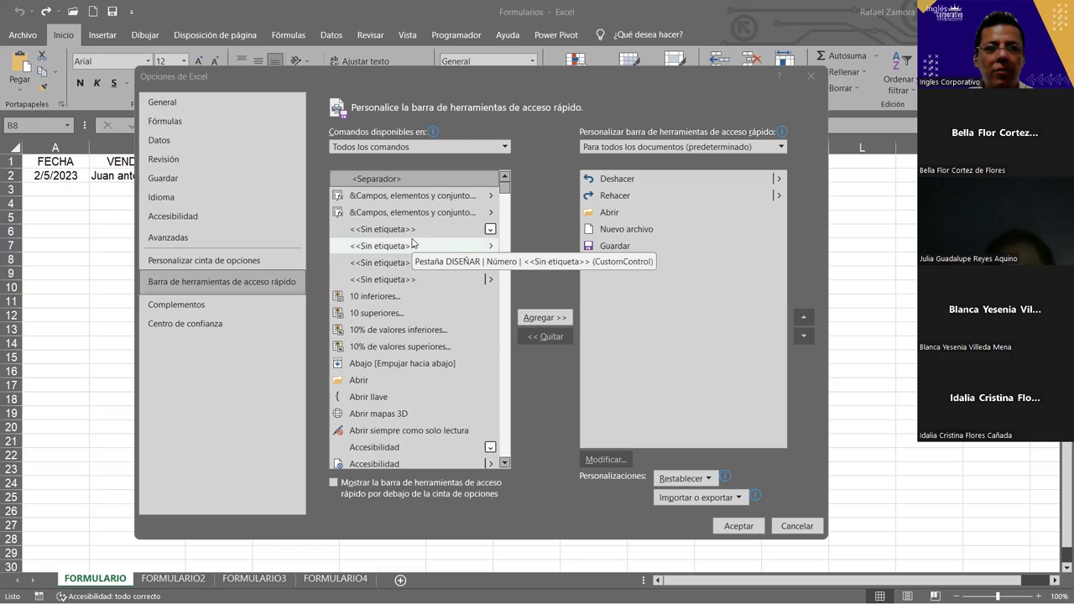
{"action": "left_click", "coordinate": [475, 194]}
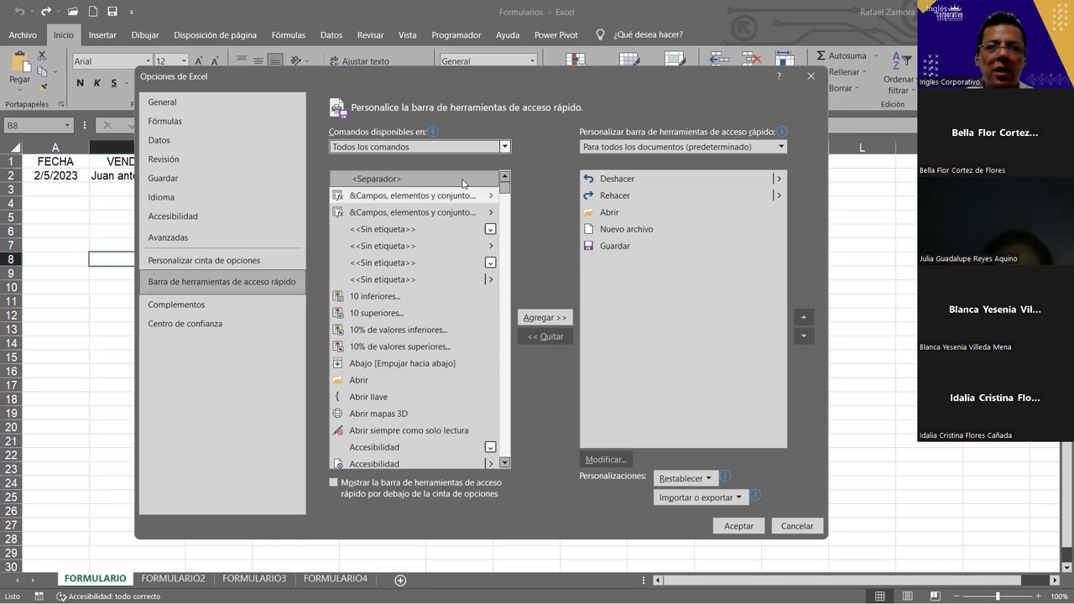
{"action": "key", "text": "f"}
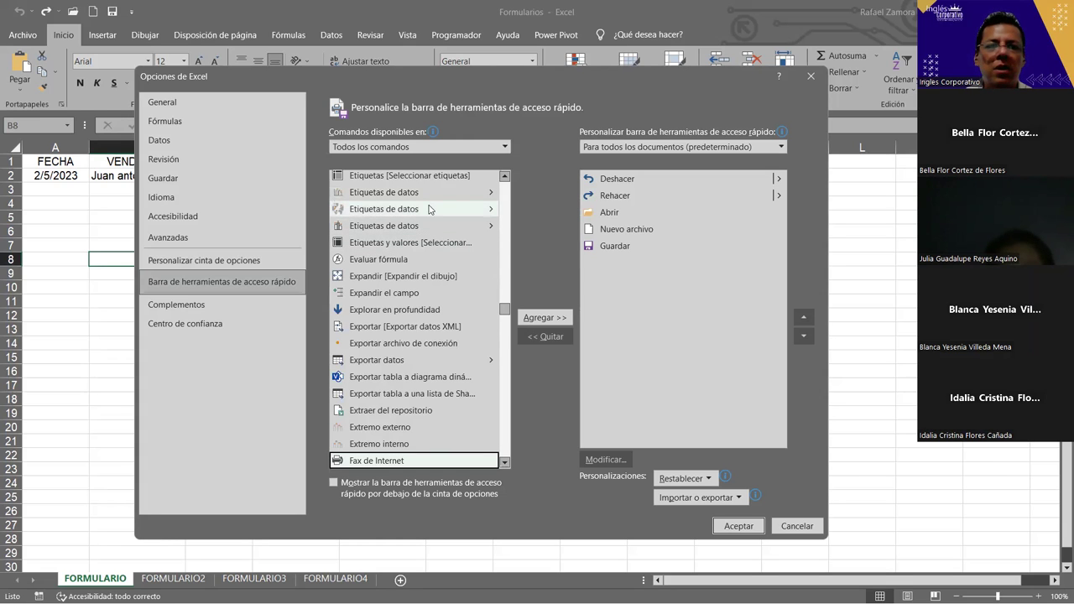
{"action": "left_click_drag", "start_coordinate": [504, 309], "coordinate": [402, 186]}
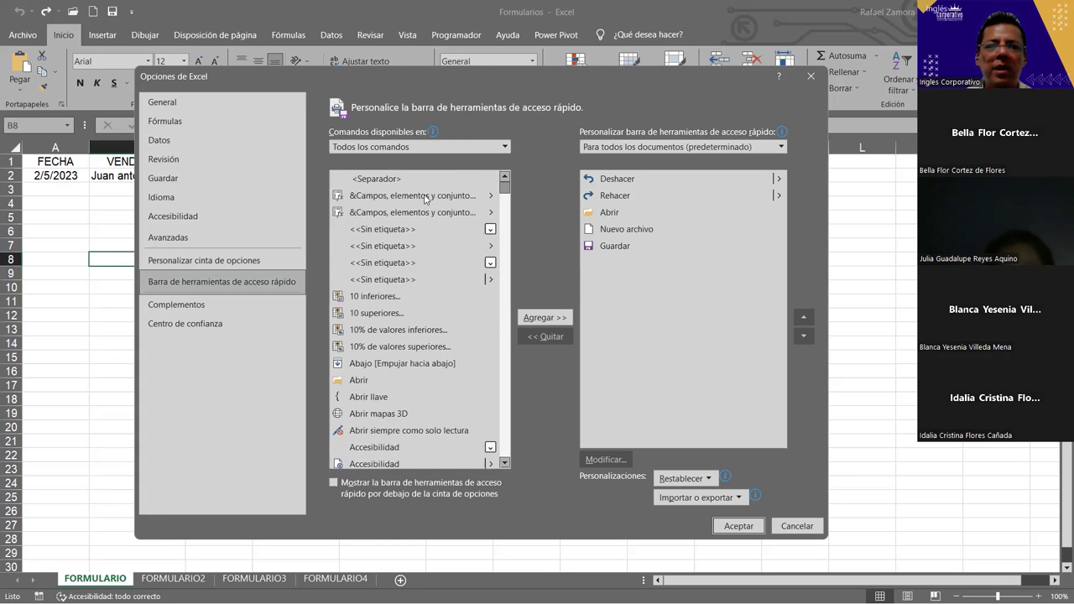
{"action": "left_click", "coordinate": [402, 195]}
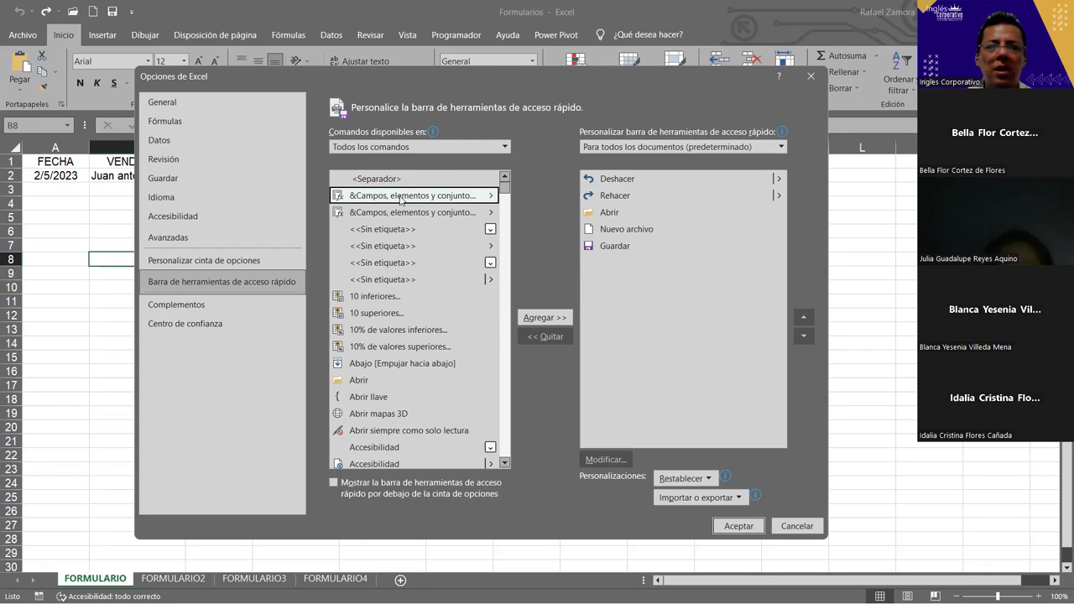
{"action": "key", "text": "f"}
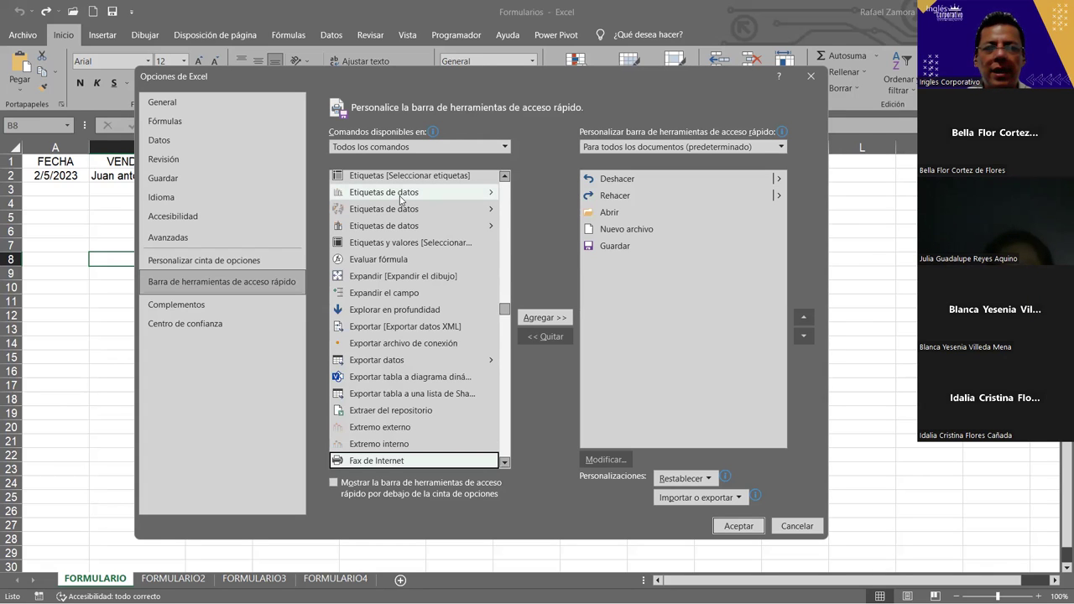
{"action": "key", "text": "f"}
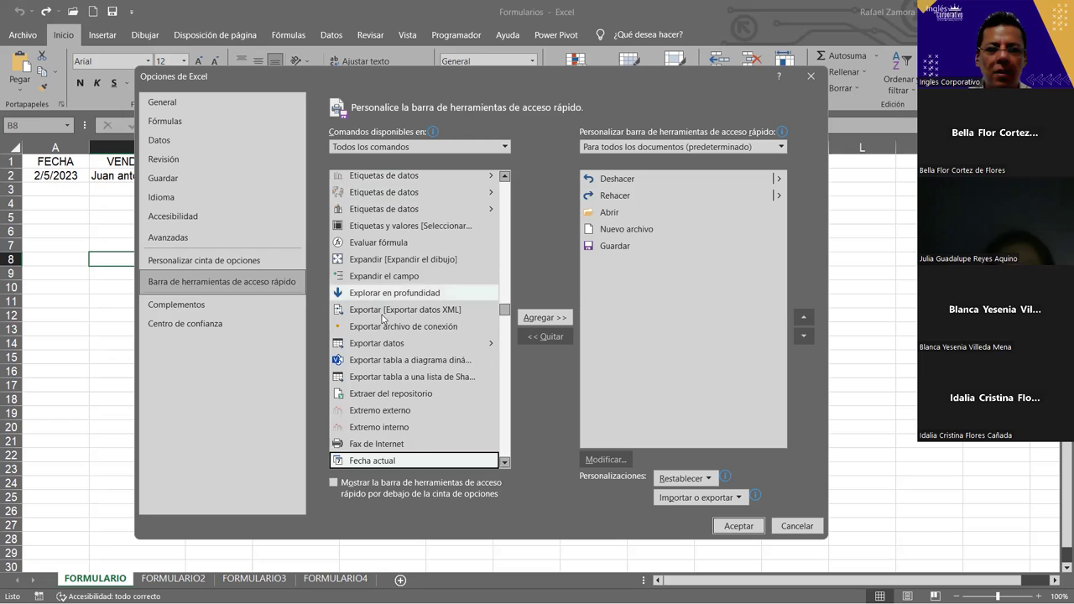
{"action": "scroll", "coordinate": [375, 345], "scroll_direction": "down", "scroll_amount": 1}
{"action": "scroll", "coordinate": [376, 345], "scroll_direction": "down", "scroll_amount": 3}
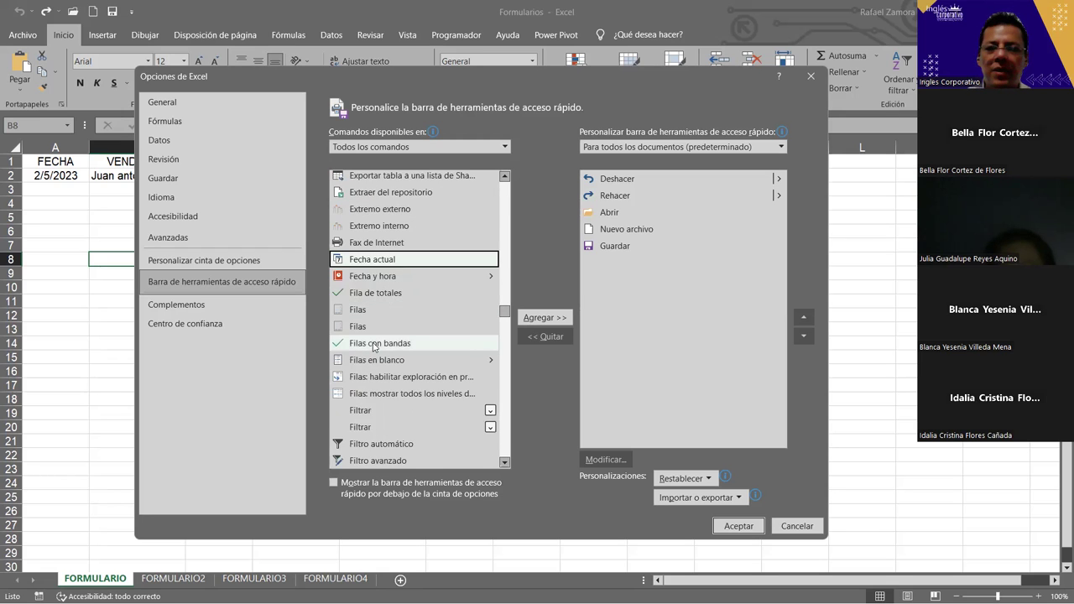
{"action": "scroll", "coordinate": [373, 347], "scroll_direction": "down", "scroll_amount": 1}
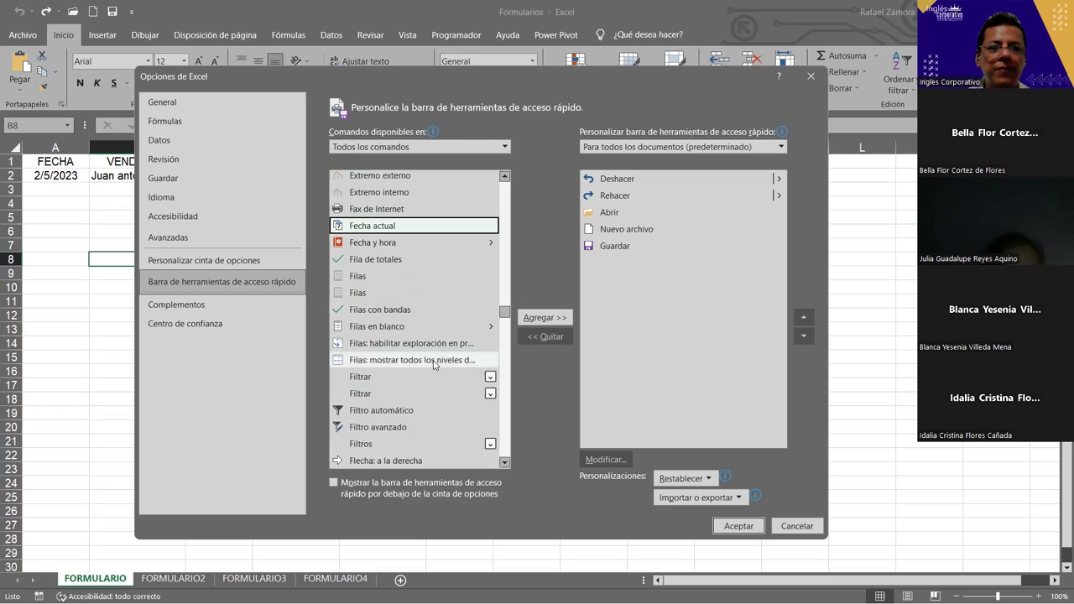
{"action": "scroll", "coordinate": [429, 337], "scroll_direction": "down", "scroll_amount": 1}
{"action": "scroll", "coordinate": [429, 337], "scroll_direction": "down", "scroll_amount": 1}
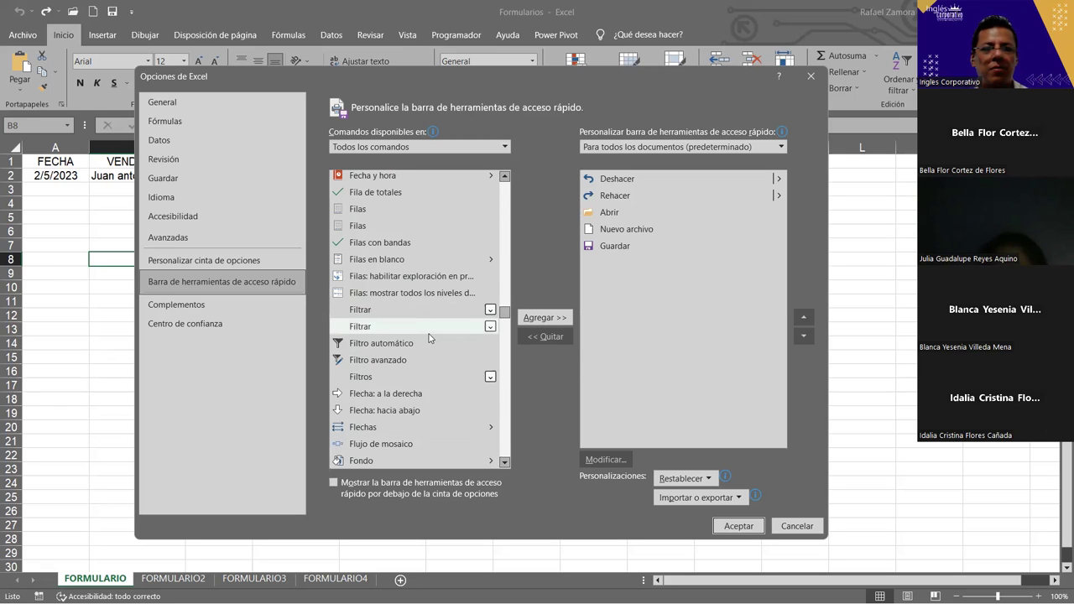
{"action": "scroll", "coordinate": [428, 337], "scroll_direction": "down", "scroll_amount": 1}
{"action": "scroll", "coordinate": [429, 337], "scroll_direction": "down", "scroll_amount": 1}
{"action": "scroll", "coordinate": [428, 337], "scroll_direction": "down", "scroll_amount": 1}
{"action": "scroll", "coordinate": [428, 337], "scroll_direction": "down", "scroll_amount": 2}
{"action": "scroll", "coordinate": [428, 337], "scroll_direction": "down", "scroll_amount": 1}
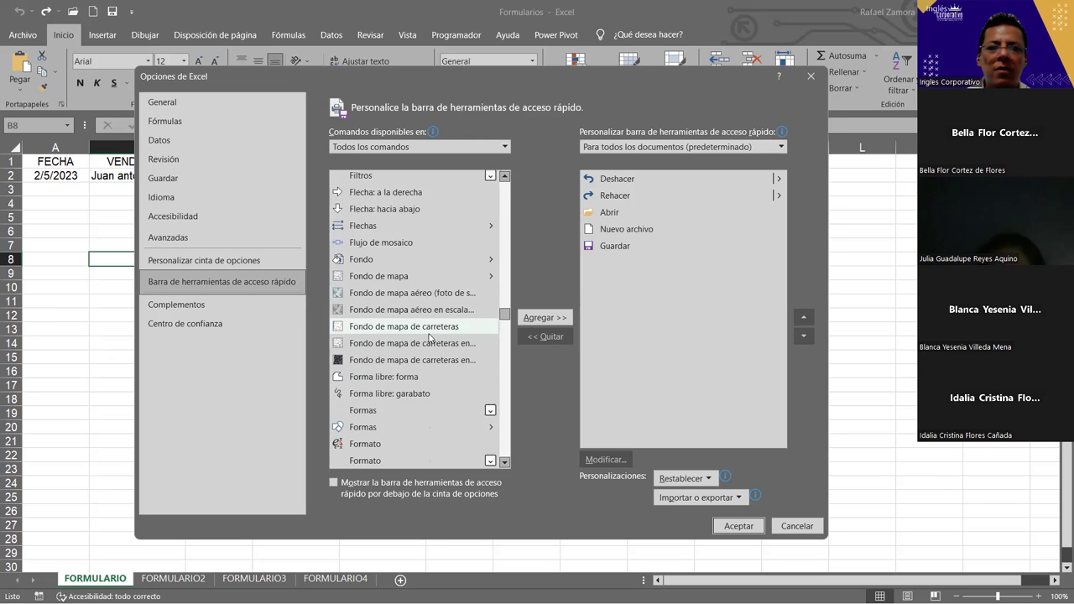
{"action": "scroll", "coordinate": [429, 337], "scroll_direction": "down", "scroll_amount": 1}
{"action": "scroll", "coordinate": [428, 337], "scroll_direction": "down", "scroll_amount": 1}
{"action": "scroll", "coordinate": [428, 337], "scroll_direction": "down", "scroll_amount": 1}
{"action": "scroll", "coordinate": [429, 337], "scroll_direction": "down", "scroll_amount": 1}
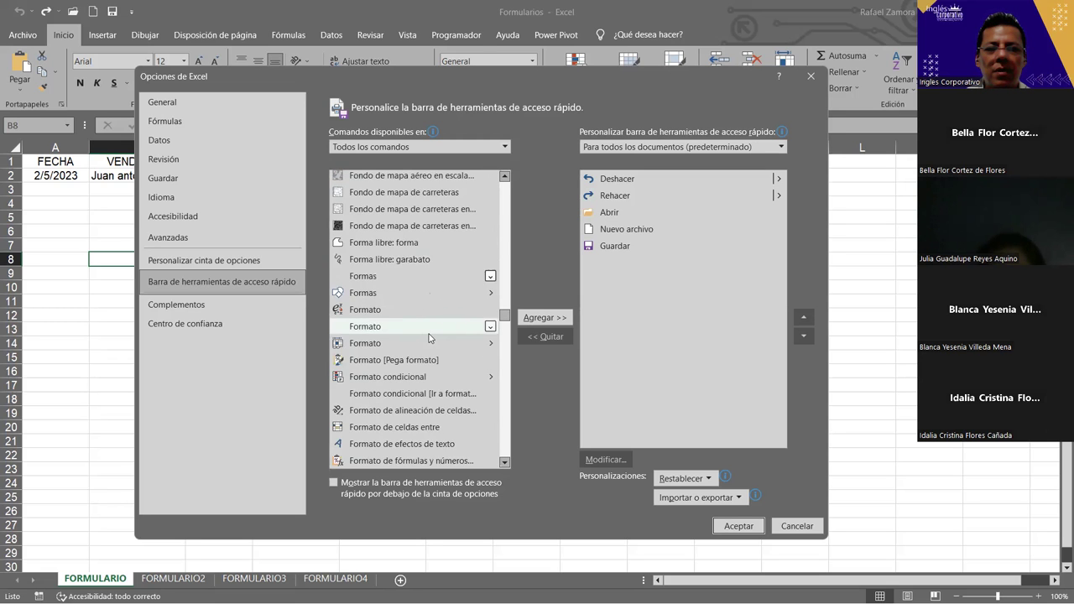
{"action": "scroll", "coordinate": [429, 337], "scroll_direction": "down", "scroll_amount": 1}
{"action": "scroll", "coordinate": [429, 337], "scroll_direction": "down", "scroll_amount": 1}
{"action": "scroll", "coordinate": [428, 337], "scroll_direction": "down", "scroll_amount": 1}
{"action": "scroll", "coordinate": [428, 337], "scroll_direction": "down", "scroll_amount": 2}
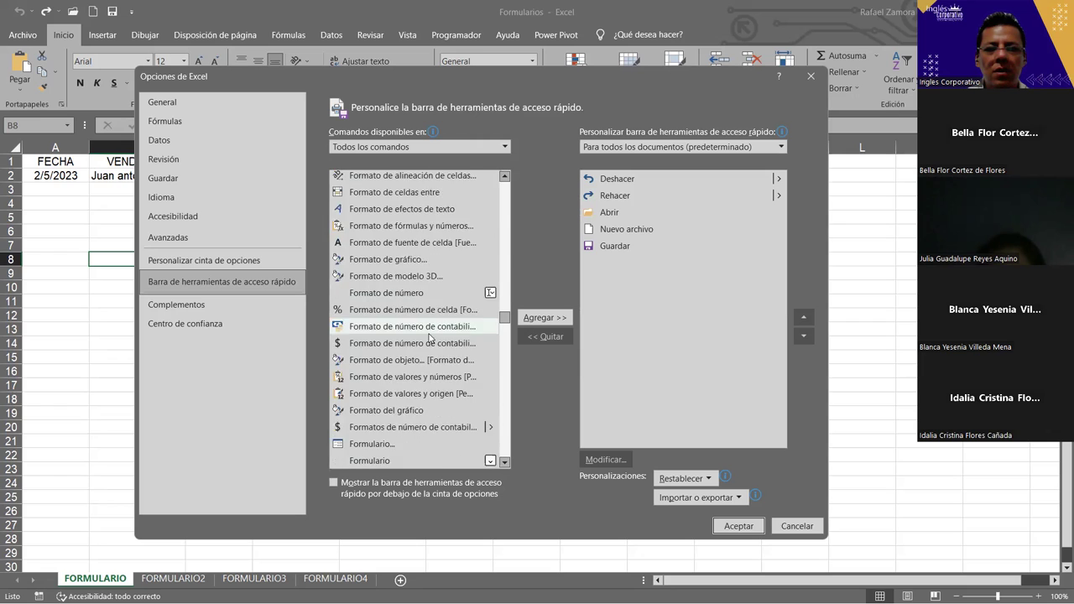
{"action": "scroll", "coordinate": [429, 337], "scroll_direction": "down", "scroll_amount": 4}
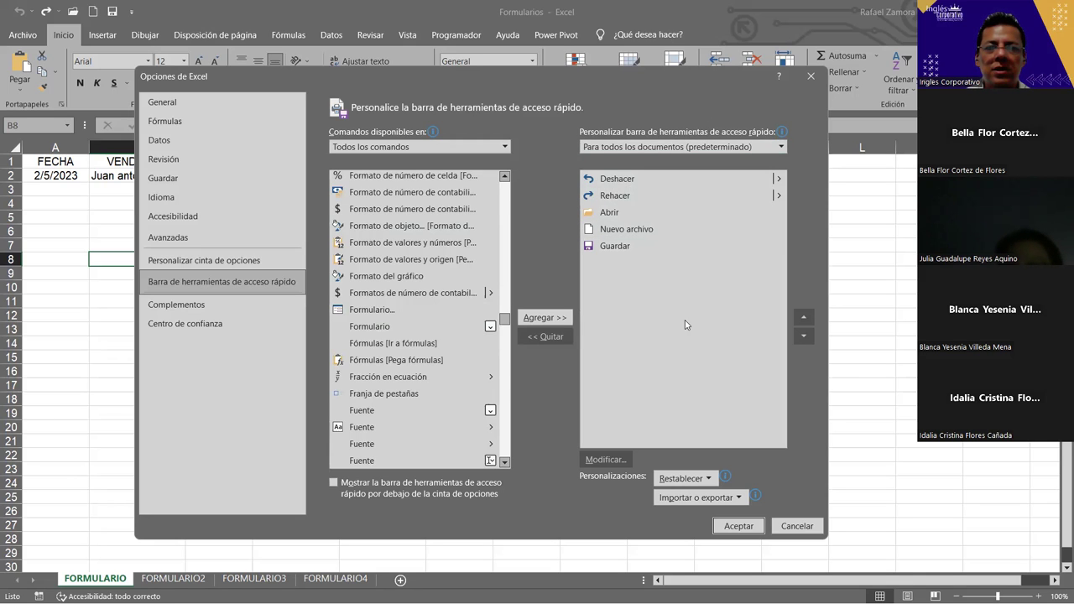
- Add Formulario... from the command list to the Quick Access Toolbar
{"action": "left_click", "coordinate": [379, 311]}
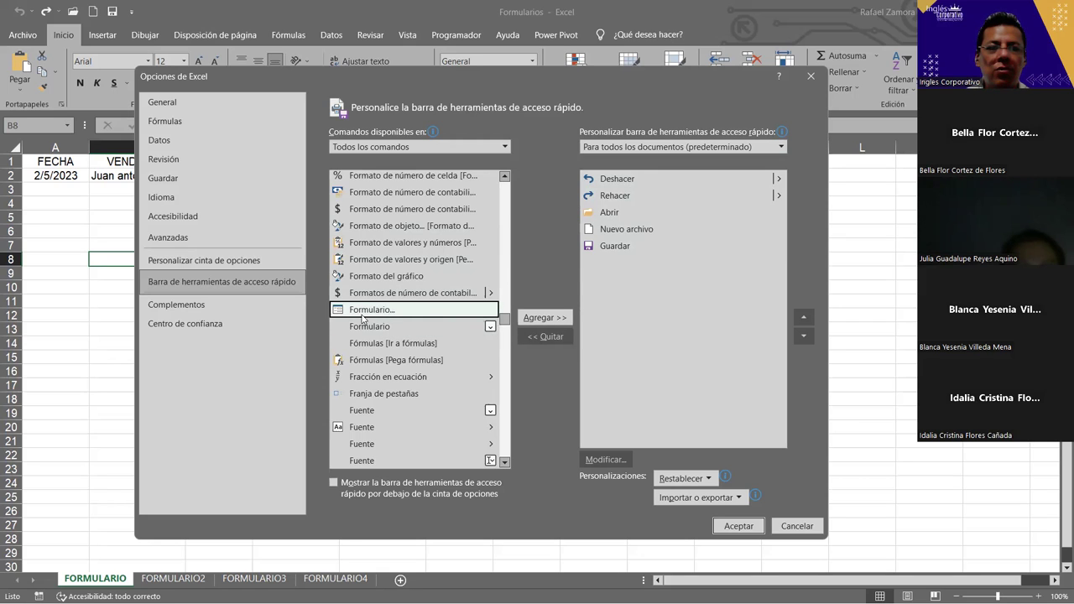
{"action": "left_click", "coordinate": [561, 317]}
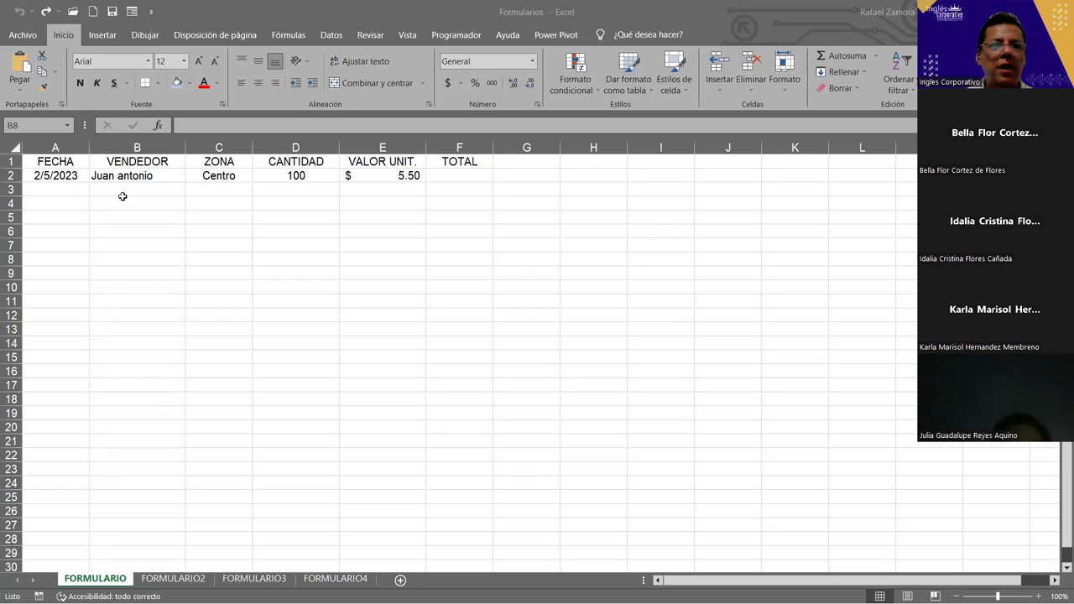
- Reopen Excel Options at the Quick Access Toolbar page, now listing Formulario after Guardar
{"action": "left_click", "coordinate": [23, 34]}
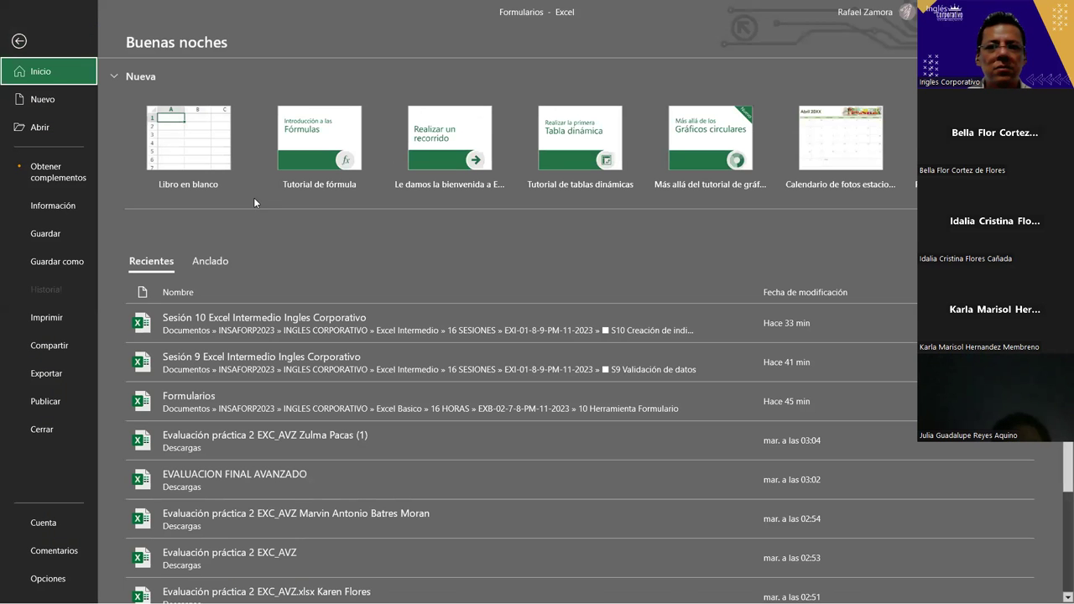
{"action": "key", "text": "Escape"}
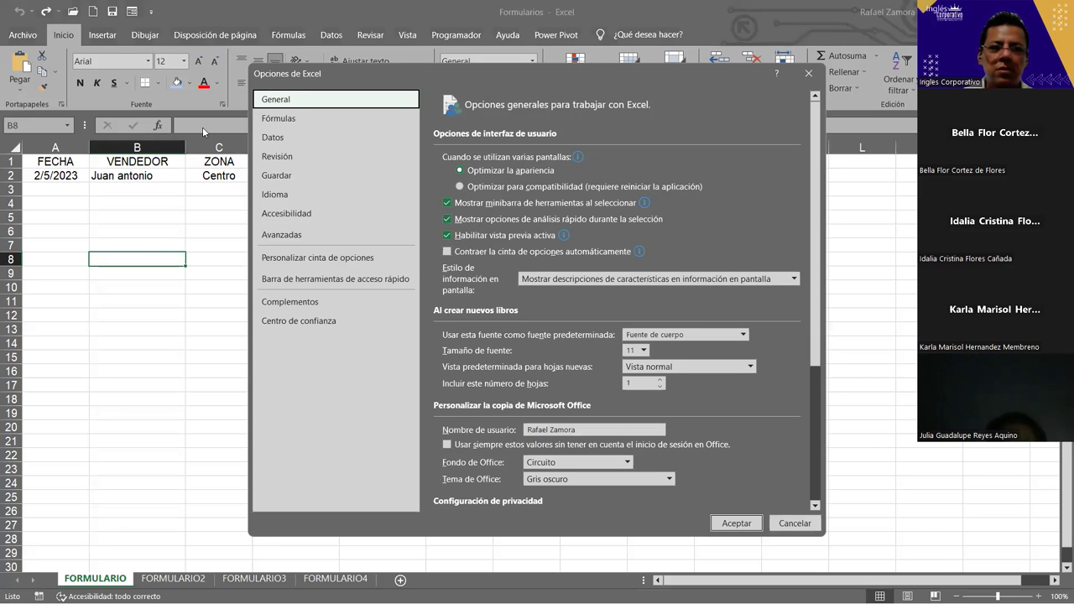
{"action": "left_click", "coordinate": [1024, 562]}
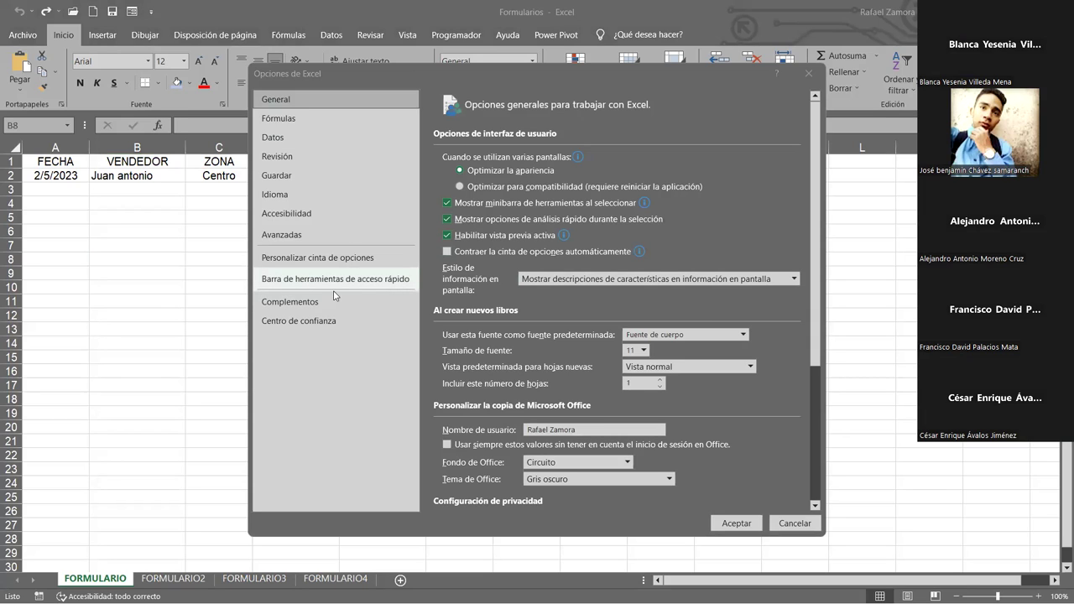
{"action": "left_click", "coordinate": [366, 288]}
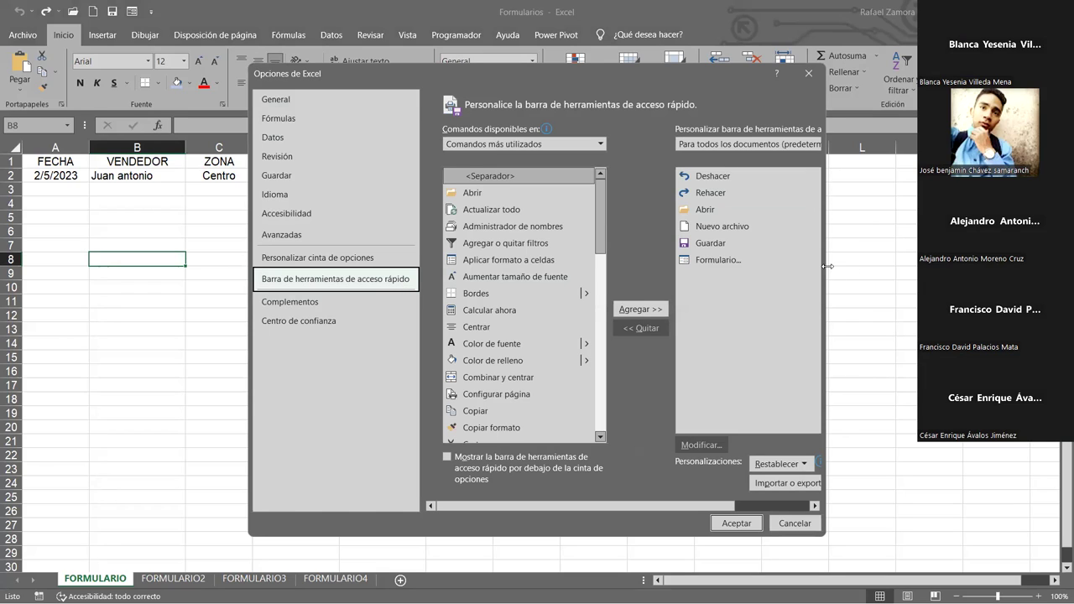
- Widen and shift the Options dialog, then list Todos los comandos
{"action": "left_click_drag", "start_coordinate": [827, 266], "coordinate": [899, 266]}
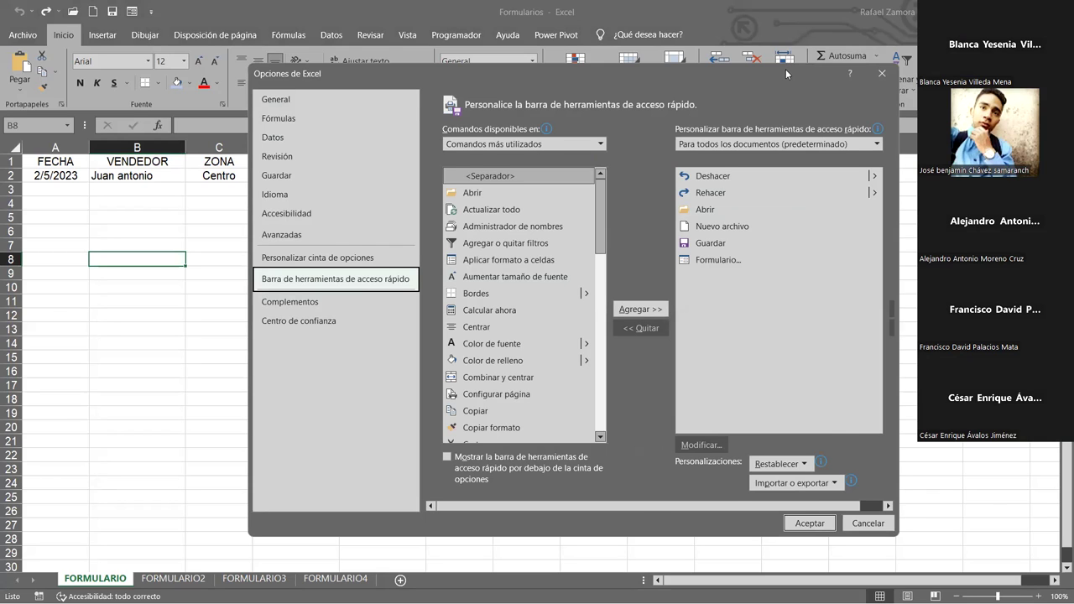
{"action": "left_click_drag", "start_coordinate": [786, 74], "coordinate": [772, 51]}
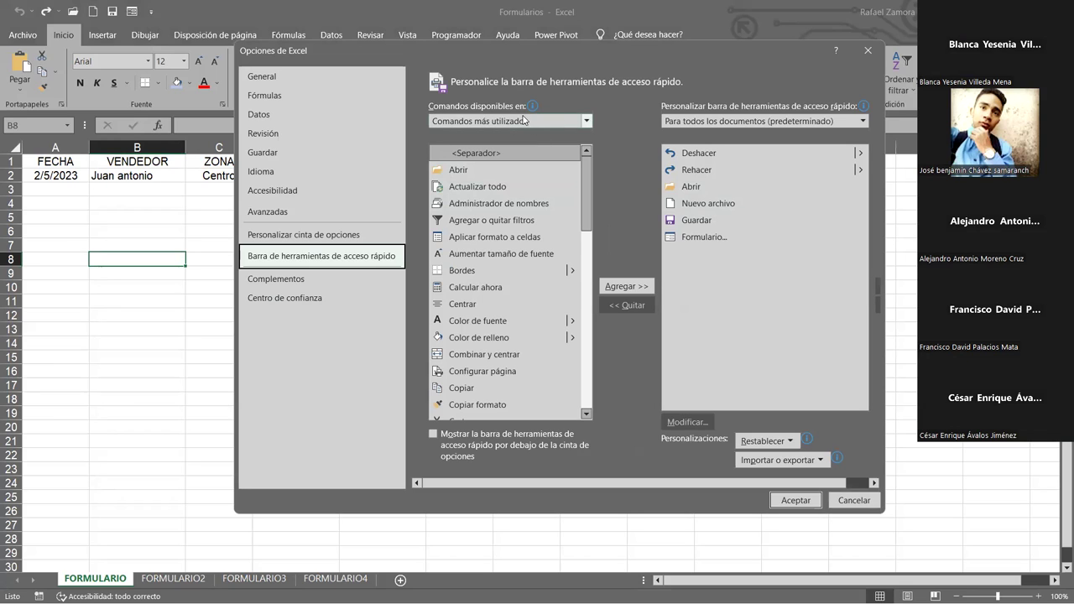
{"action": "left_click", "coordinate": [588, 121]}
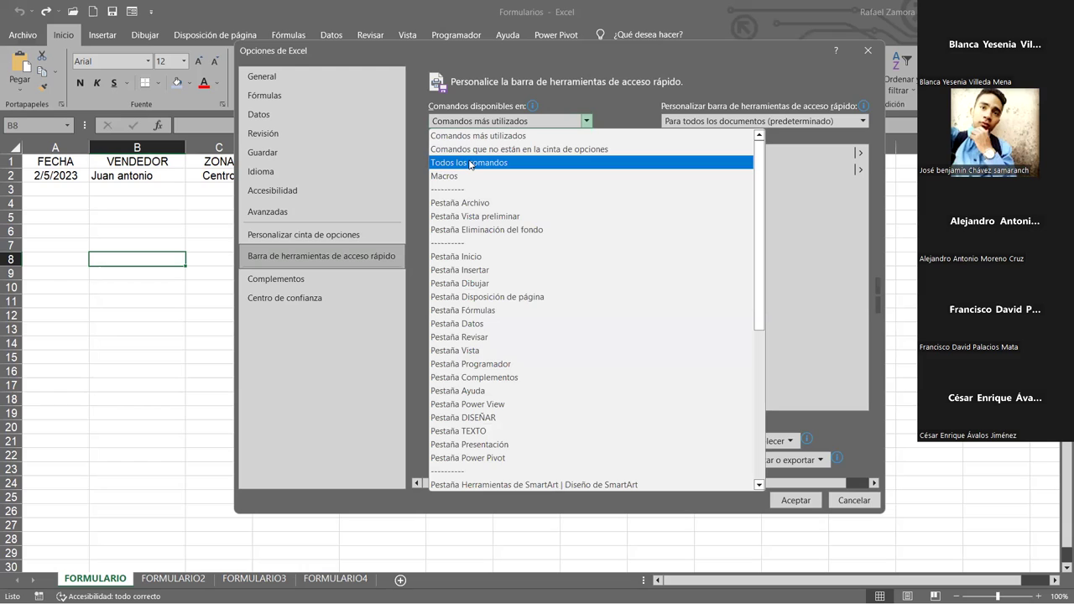
{"action": "left_click", "coordinate": [538, 121]}
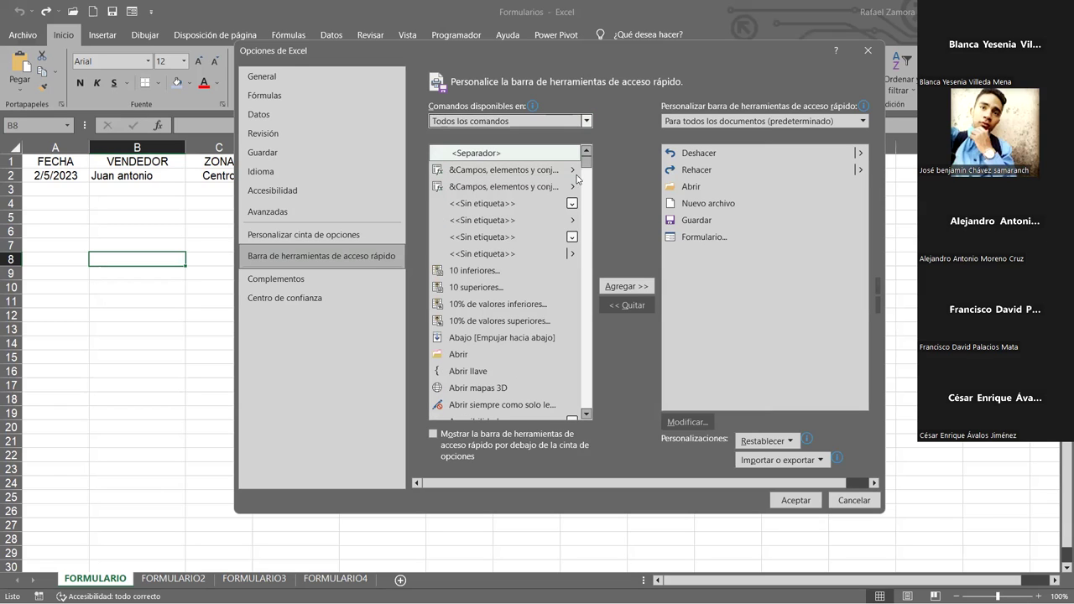
- Jump to the F entries and select Formulario... in the all-commands list
{"action": "left_click", "coordinate": [523, 171]}
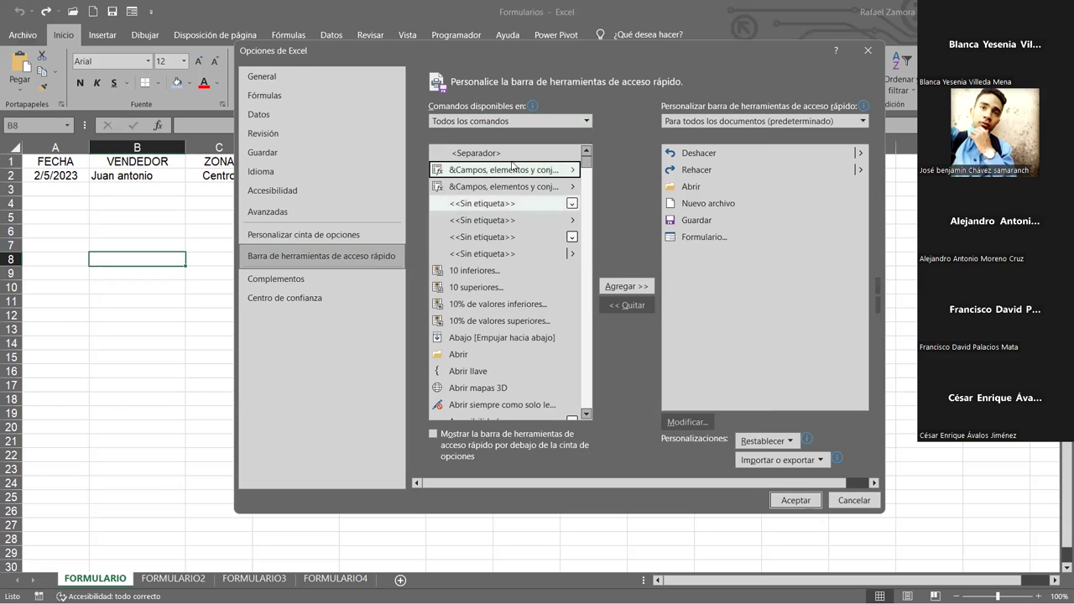
{"action": "key", "text": "f"}
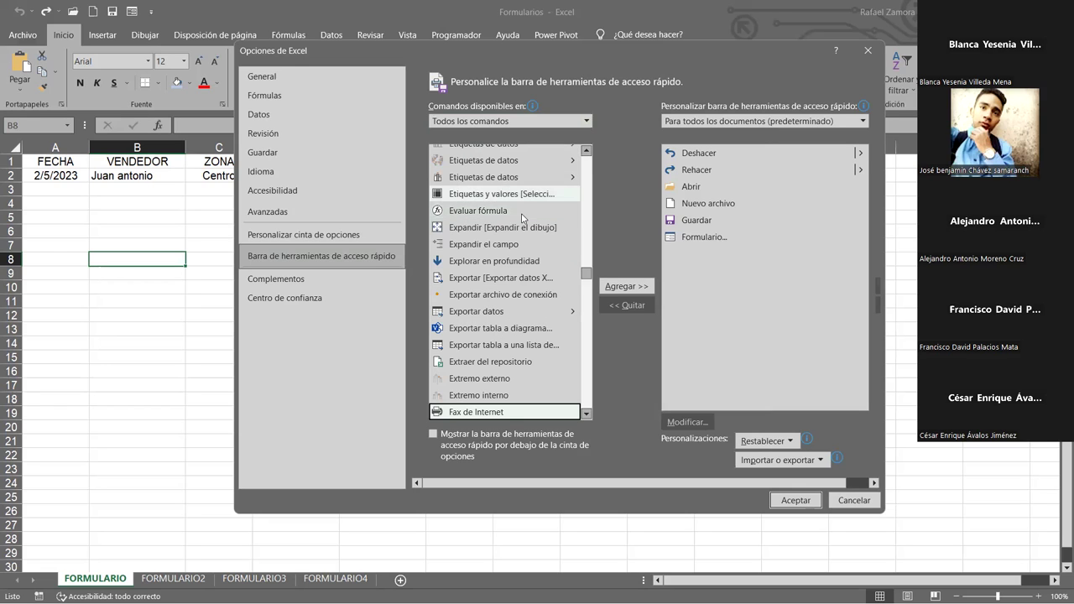
{"action": "scroll", "coordinate": [523, 361], "scroll_direction": "down", "scroll_amount": 3}
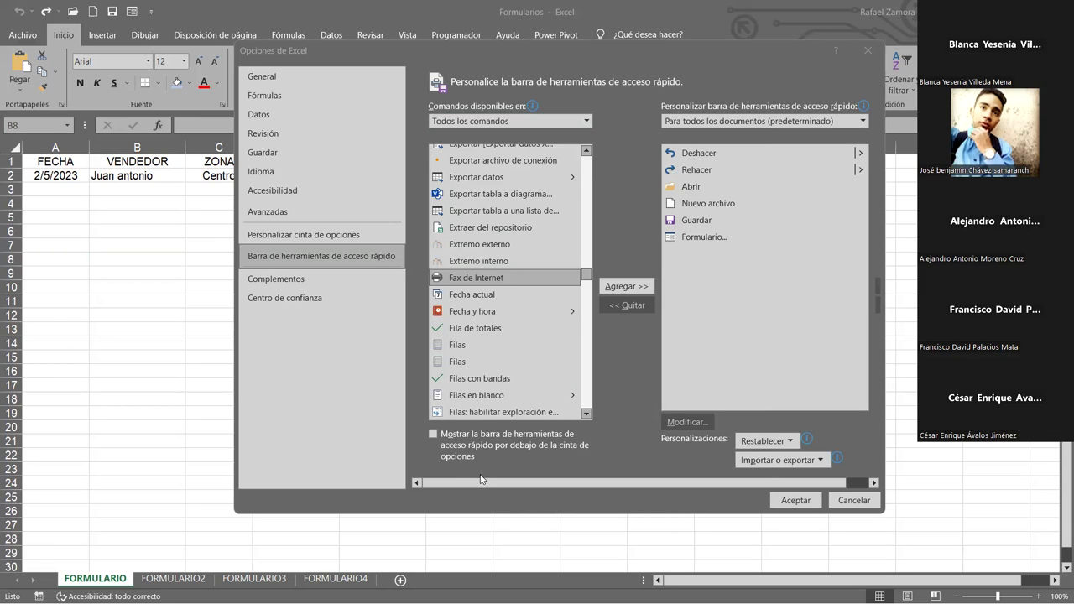
{"action": "scroll", "coordinate": [490, 328], "scroll_direction": "down", "scroll_amount": 3}
{"action": "scroll", "coordinate": [490, 328], "scroll_direction": "down", "scroll_amount": 3}
{"action": "scroll", "coordinate": [490, 328], "scroll_direction": "down", "scroll_amount": 3}
{"action": "scroll", "coordinate": [490, 328], "scroll_direction": "down", "scroll_amount": 3}
{"action": "scroll", "coordinate": [490, 328], "scroll_direction": "down", "scroll_amount": 2}
{"action": "scroll", "coordinate": [490, 328], "scroll_direction": "down", "scroll_amount": 2}
{"action": "scroll", "coordinate": [490, 319], "scroll_direction": "down", "scroll_amount": 1}
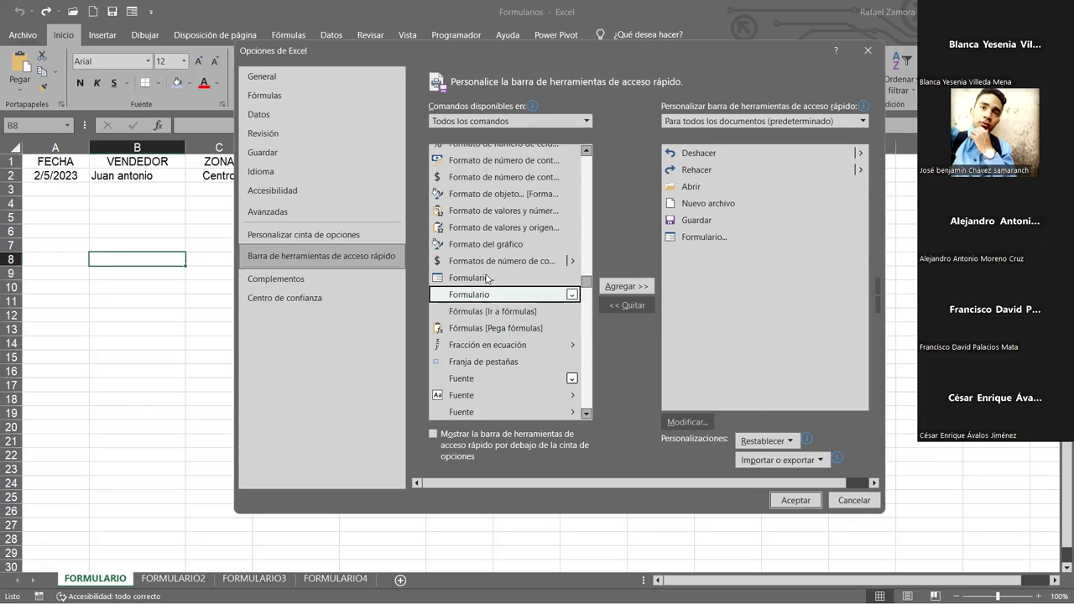
{"action": "left_click", "coordinate": [487, 278]}
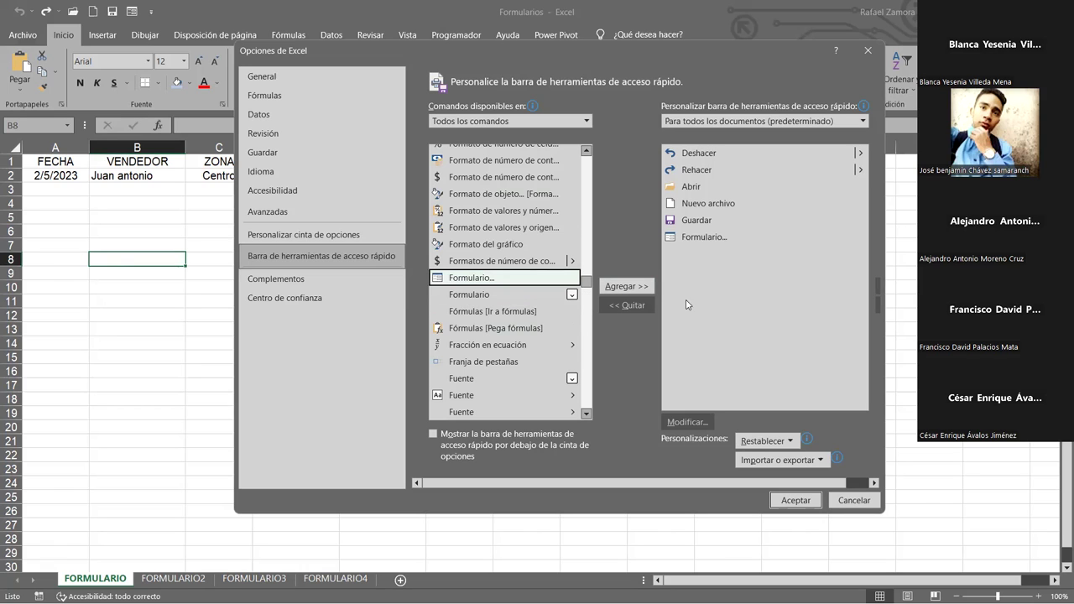
- Close the Excel Options dialog to return to the FORMULARIO sales sheet
{"action": "left_click", "coordinate": [868, 52]}
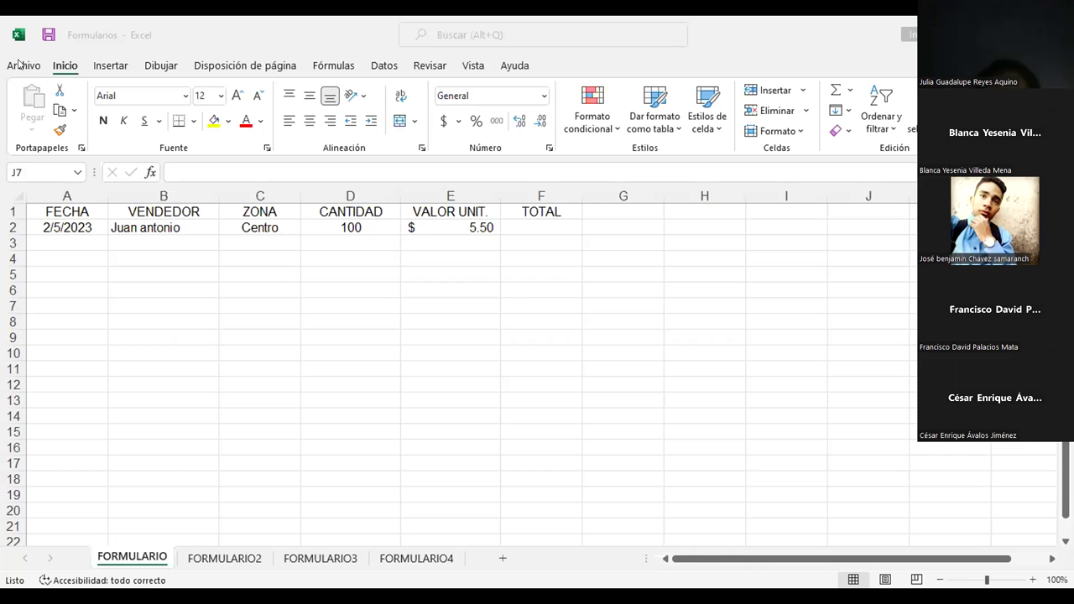
{"action": "left_click", "coordinate": [20, 64]}
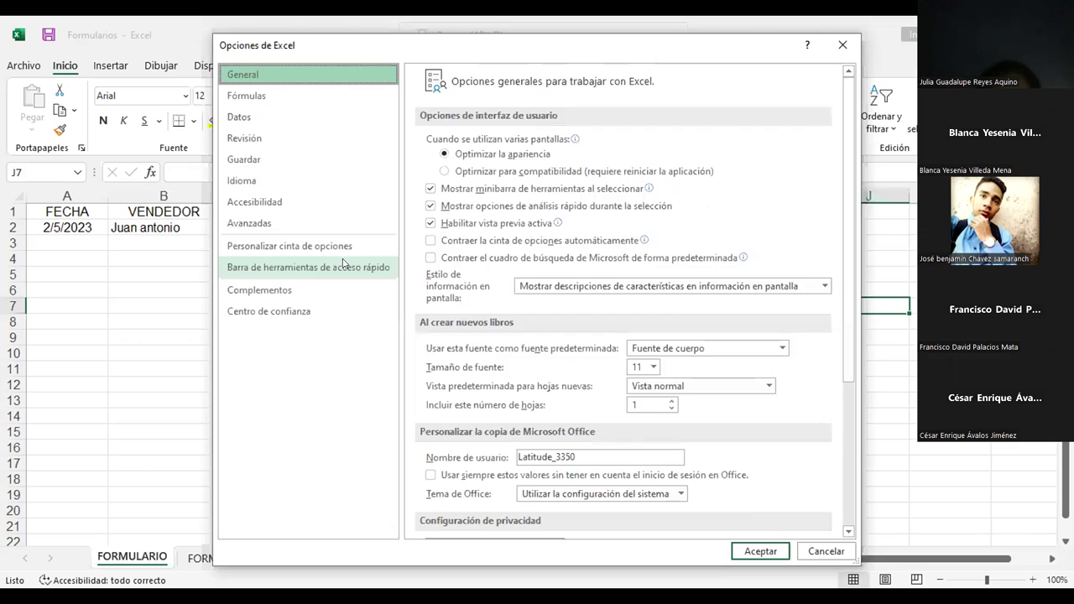
{"action": "left_click", "coordinate": [344, 264]}
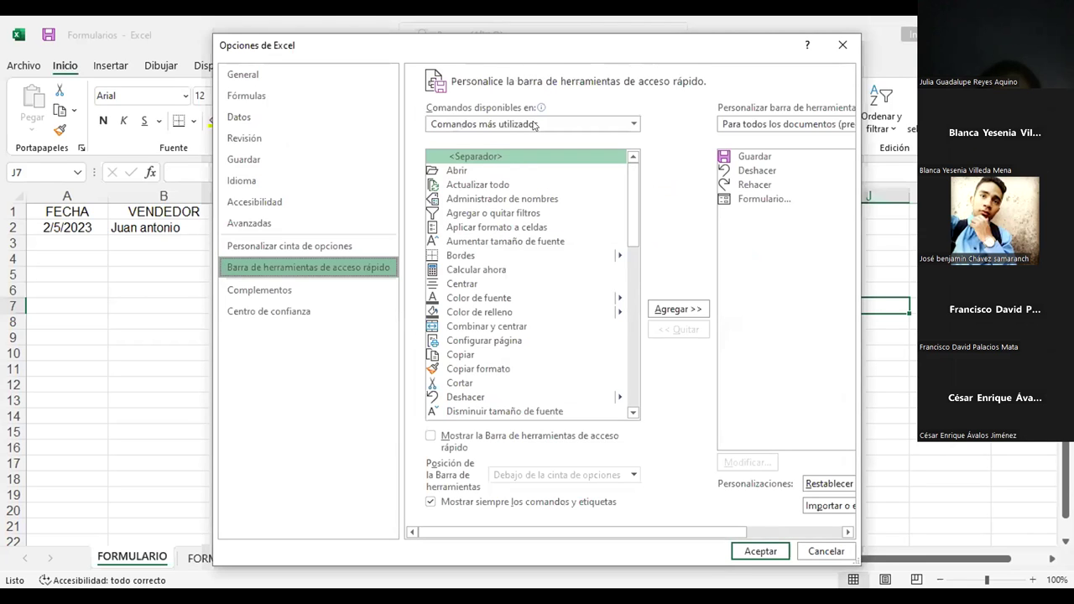
{"action": "left_click", "coordinate": [469, 235]}
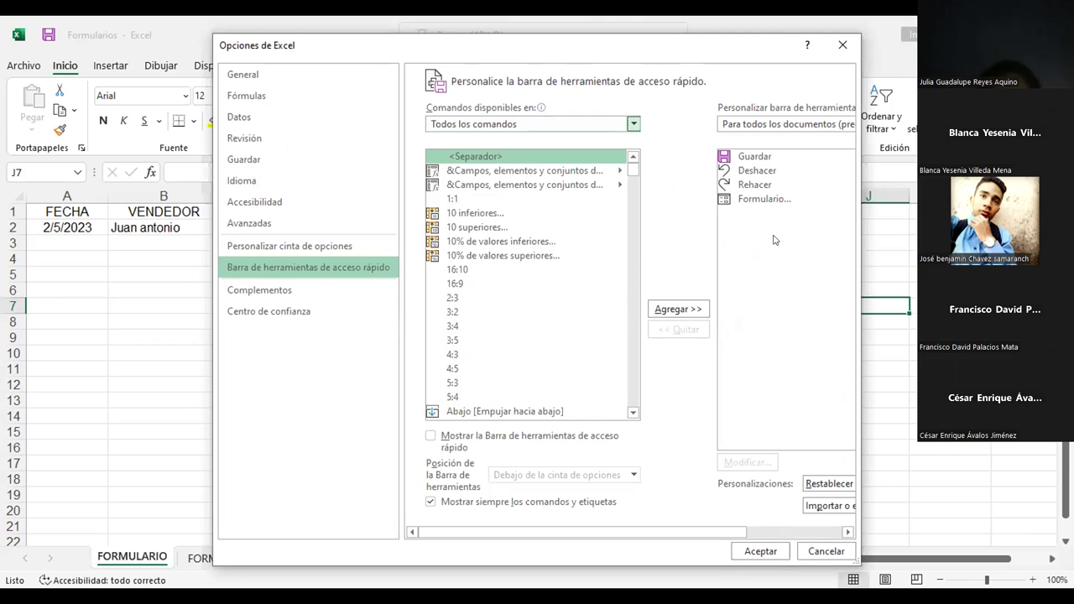
{"action": "left_click", "coordinate": [823, 552]}
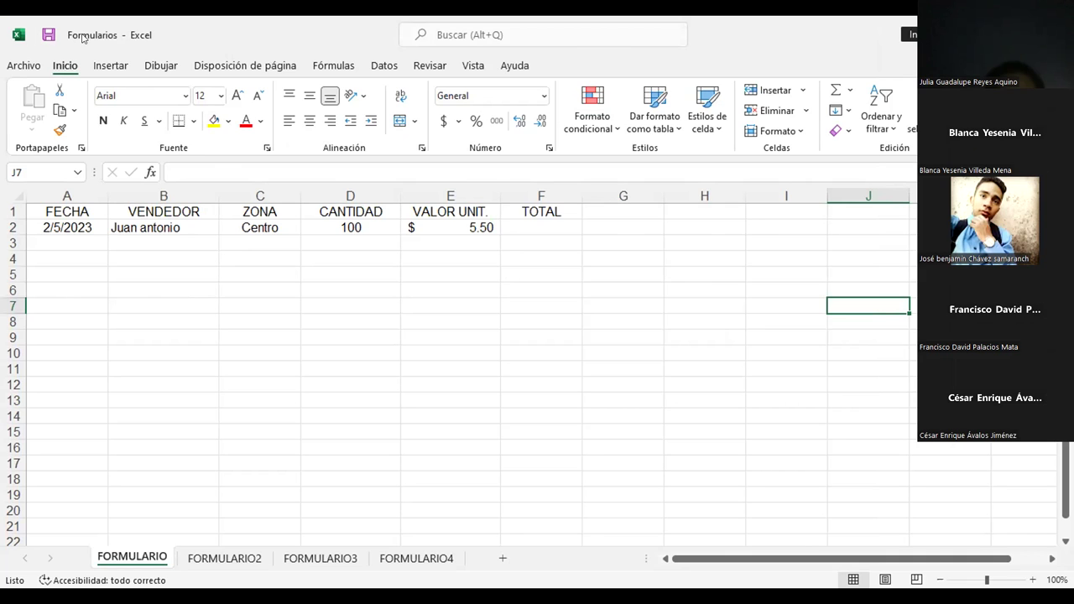
- Open the Quick Access Toolbar options and browse the Todos los comandos list
{"action": "left_click", "coordinate": [23, 65]}
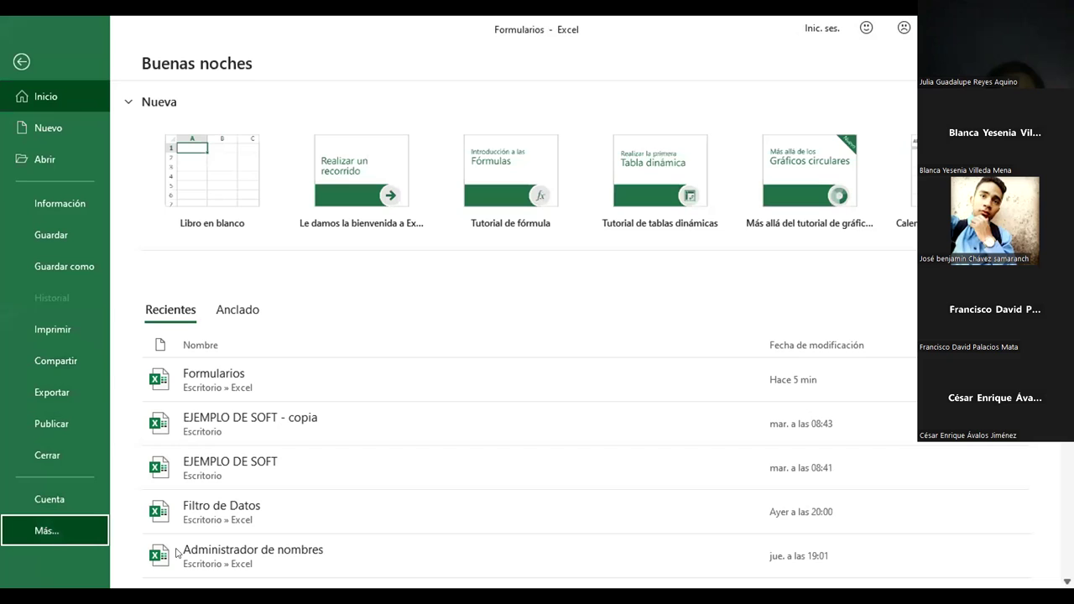
{"action": "left_click", "coordinate": [316, 266]}
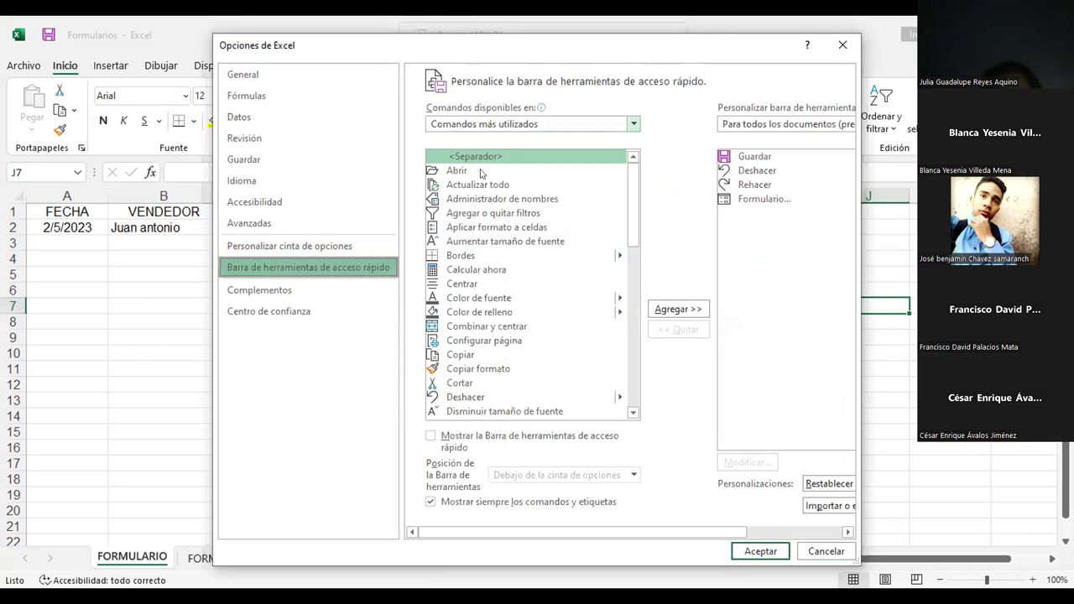
{"action": "key", "text": "Tab"}
{"action": "key", "text": "Down"}
{"action": "key", "text": "Down"}
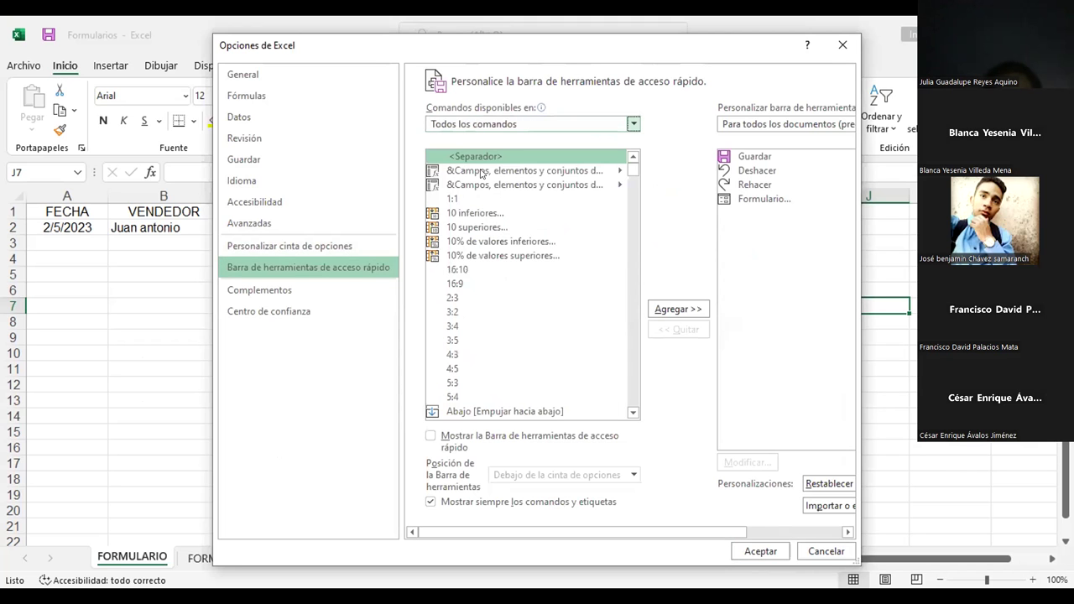
{"action": "left_click", "coordinate": [455, 271]}
{"action": "scroll", "coordinate": [503, 319], "scroll_direction": "down", "scroll_amount": 15}
{"action": "scroll", "coordinate": [532, 342], "scroll_direction": "down", "scroll_amount": 5}
{"action": "scroll", "coordinate": [533, 349], "scroll_direction": "down", "scroll_amount": 5}
{"action": "scroll", "coordinate": [533, 349], "scroll_direction": "down", "scroll_amount": 5}
{"action": "scroll", "coordinate": [509, 349], "scroll_direction": "down", "scroll_amount": 5}
{"action": "scroll", "coordinate": [497, 352], "scroll_direction": "down", "scroll_amount": 5}
{"action": "scroll", "coordinate": [495, 354], "scroll_direction": "down", "scroll_amount": 4}
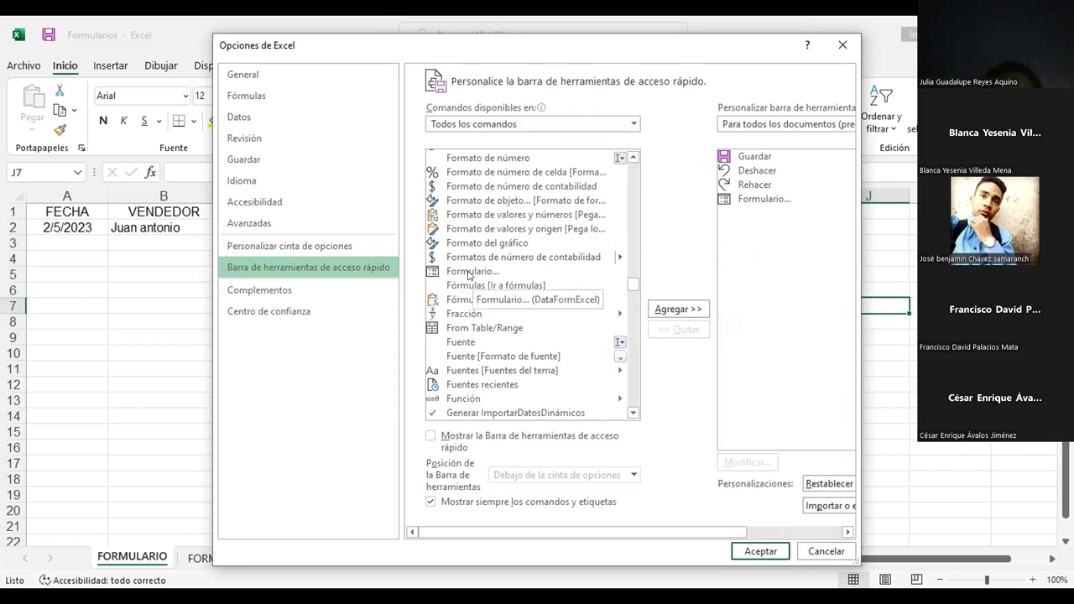
- Remove and re-add Formulario... on the Quick Access Toolbar, then confirm with Aceptar
{"action": "left_click", "coordinate": [772, 199]}
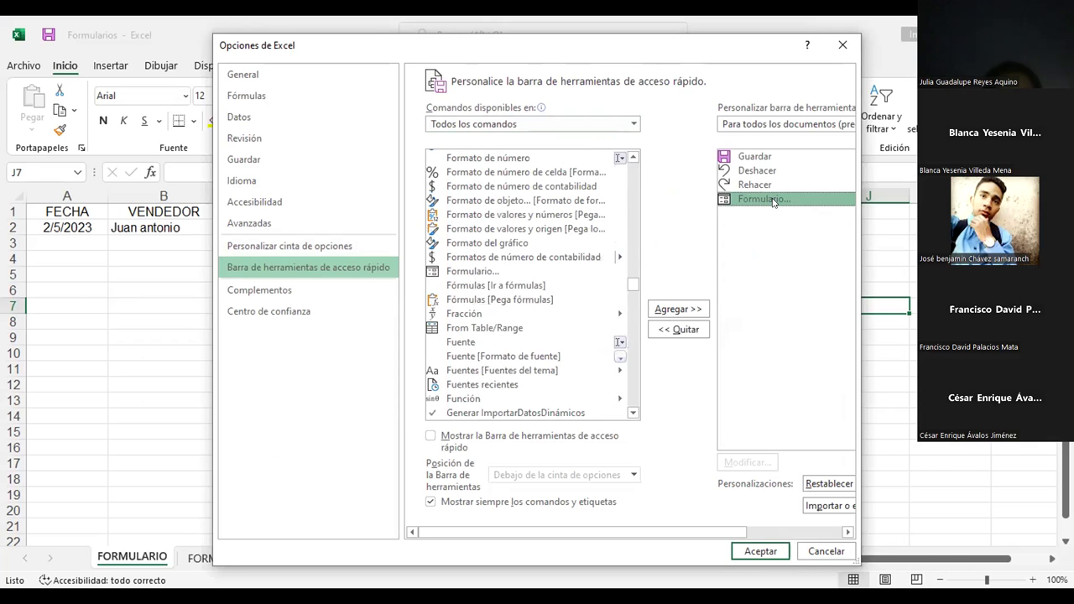
{"action": "left_click", "coordinate": [695, 331]}
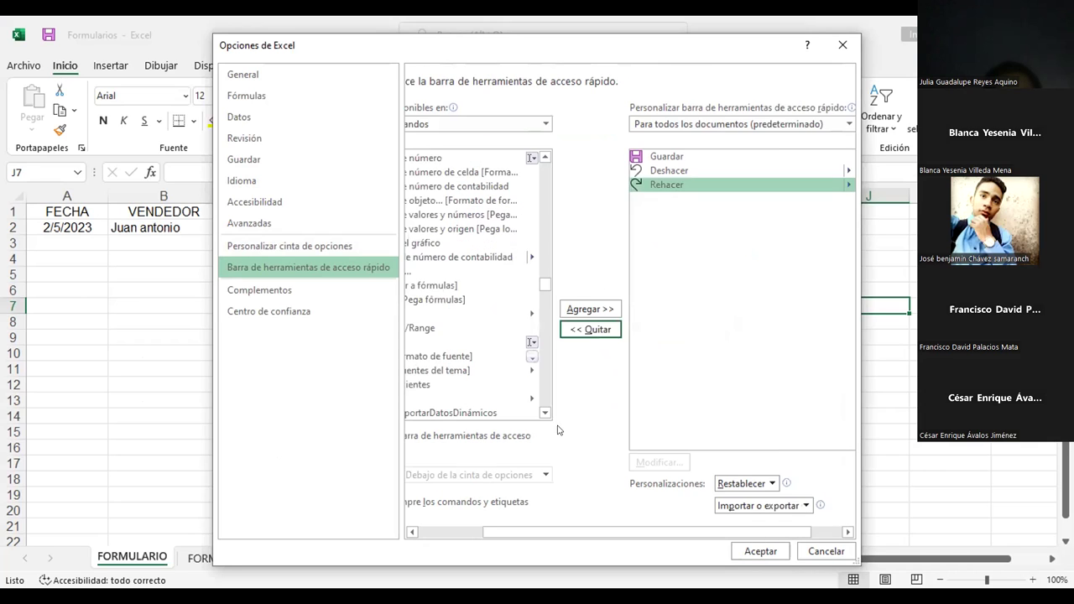
{"action": "left_click_drag", "start_coordinate": [579, 533], "coordinate": [493, 535]}
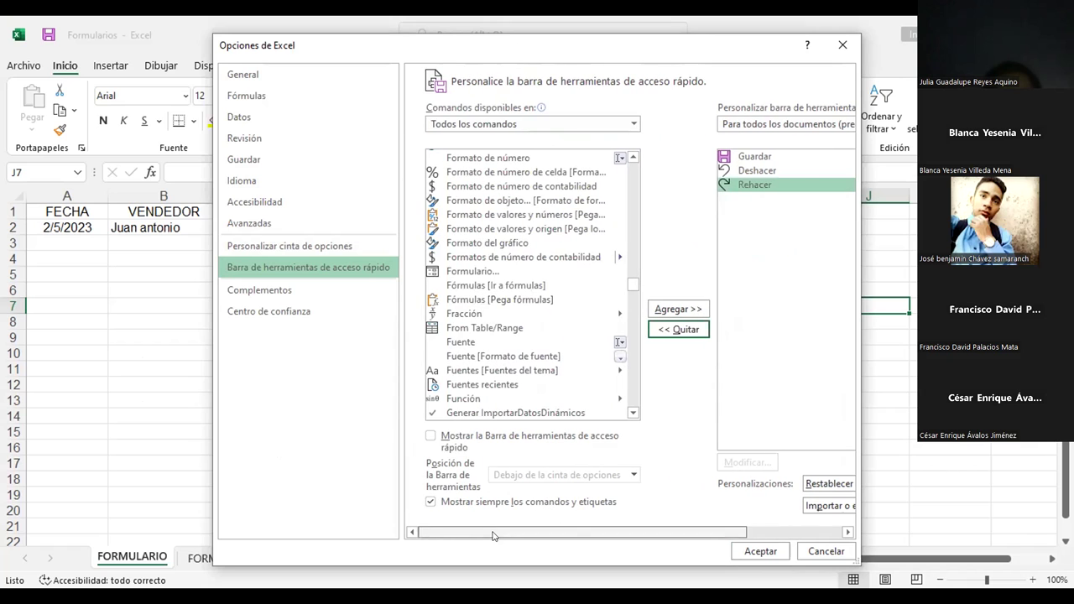
{"action": "left_click", "coordinate": [467, 272]}
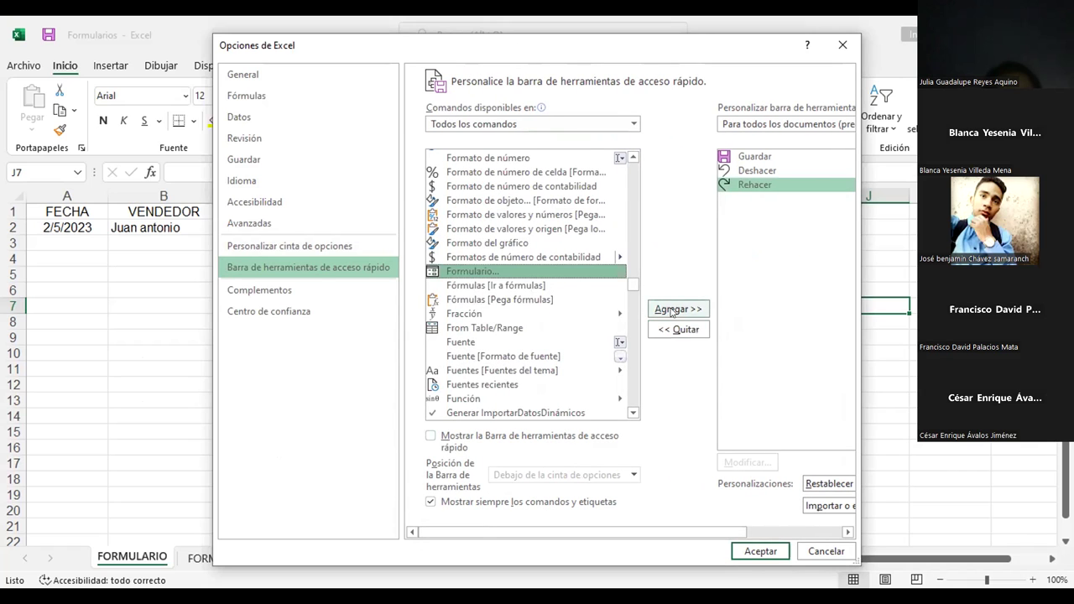
{"action": "left_click", "coordinate": [663, 309]}
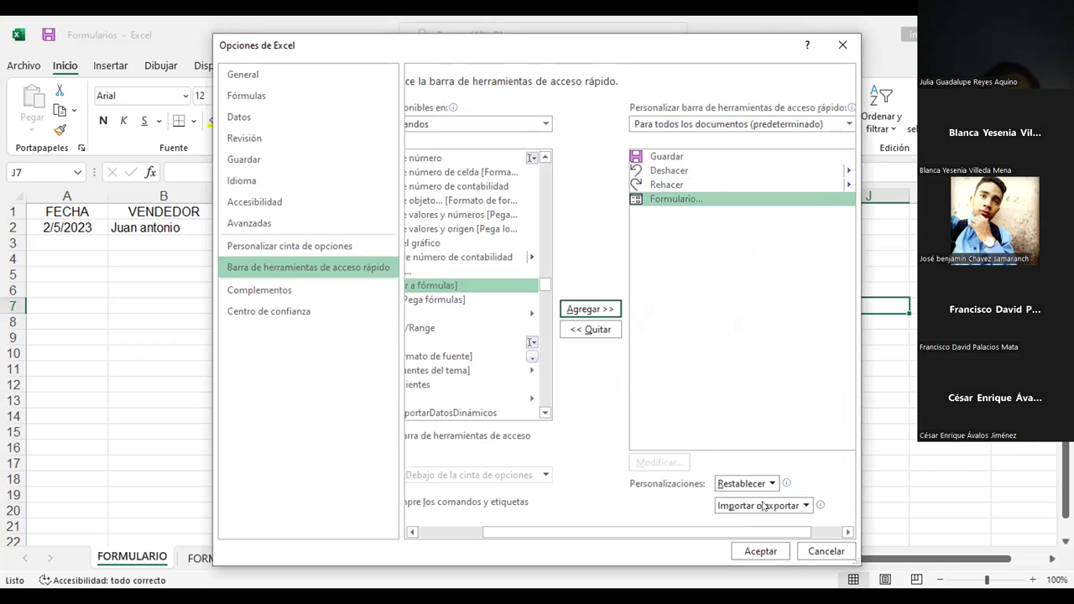
{"action": "left_click", "coordinate": [758, 551]}
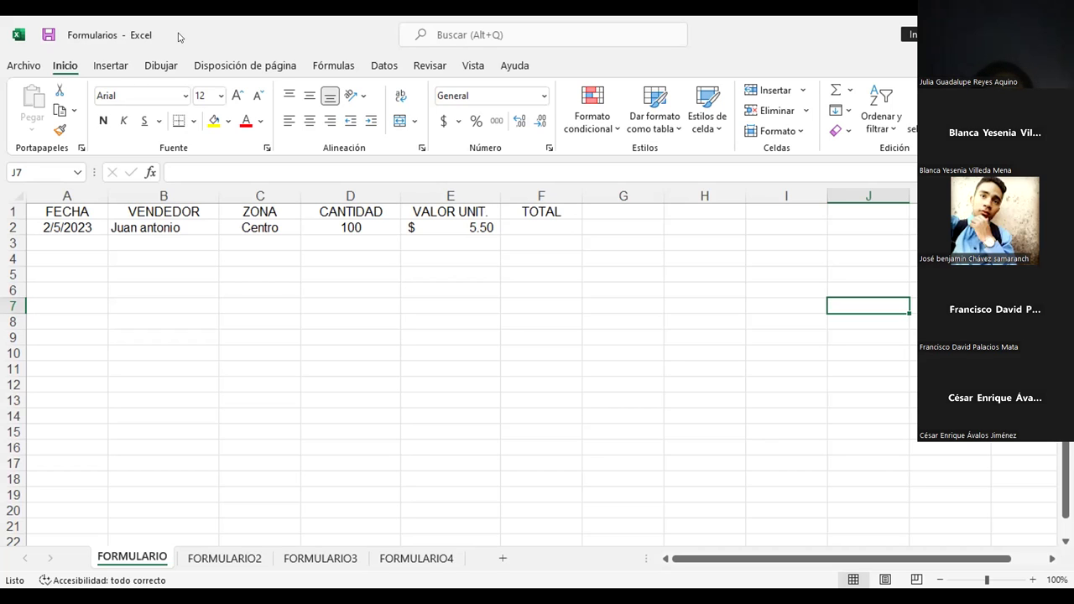
{"action": "left_click", "coordinate": [818, 208]}
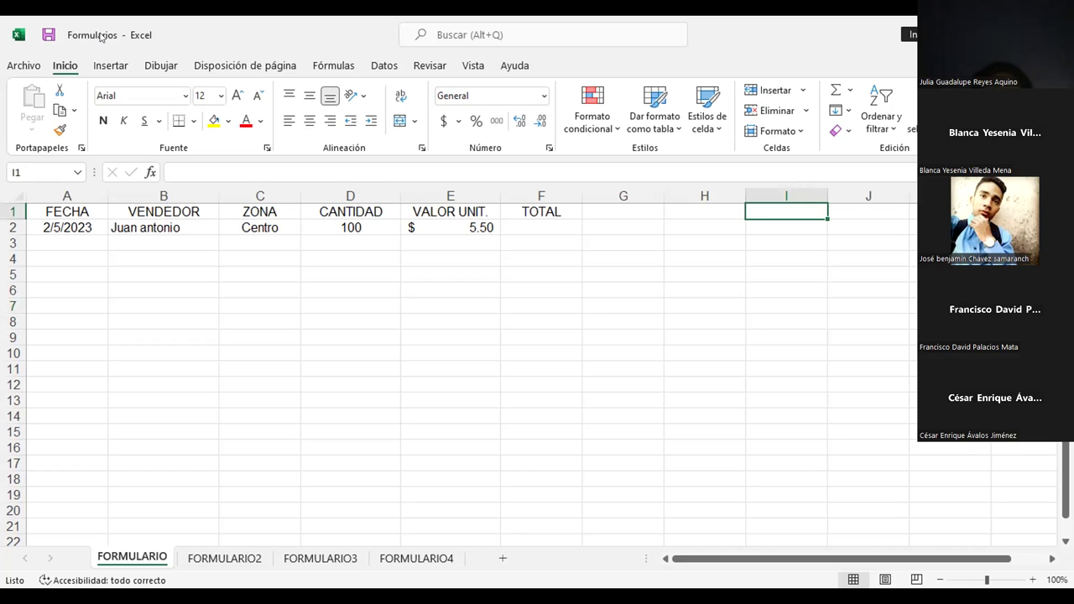
{"action": "double_click", "coordinate": [101, 36]}
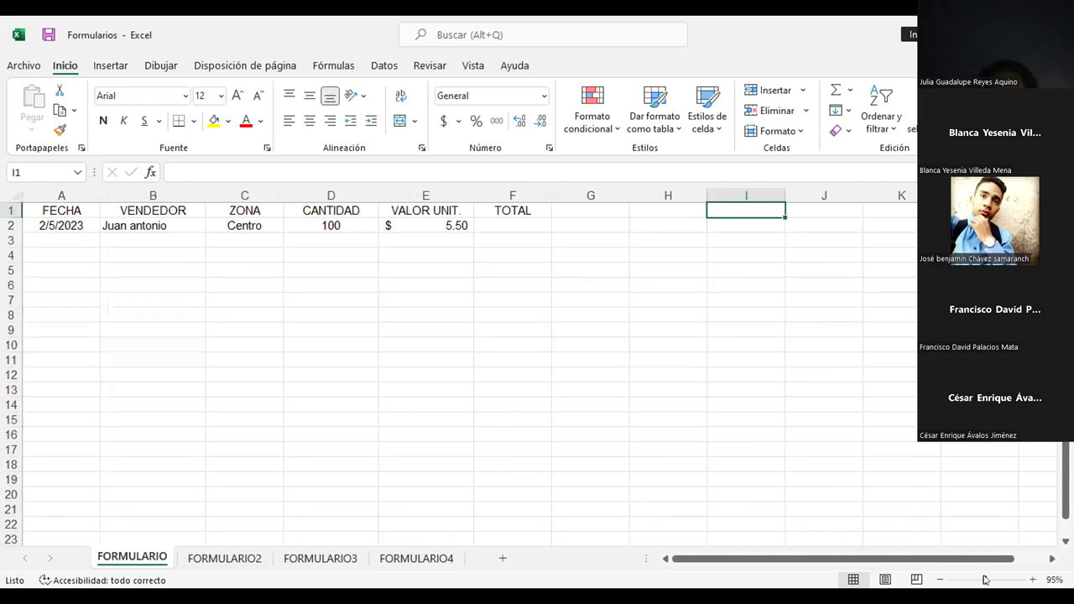
{"action": "scroll", "coordinate": [986, 580], "scroll_direction": "up", "scroll_amount": 6, "text": "ctrl"}
{"action": "left_click_drag", "start_coordinate": [986, 580], "coordinate": [972, 584]}
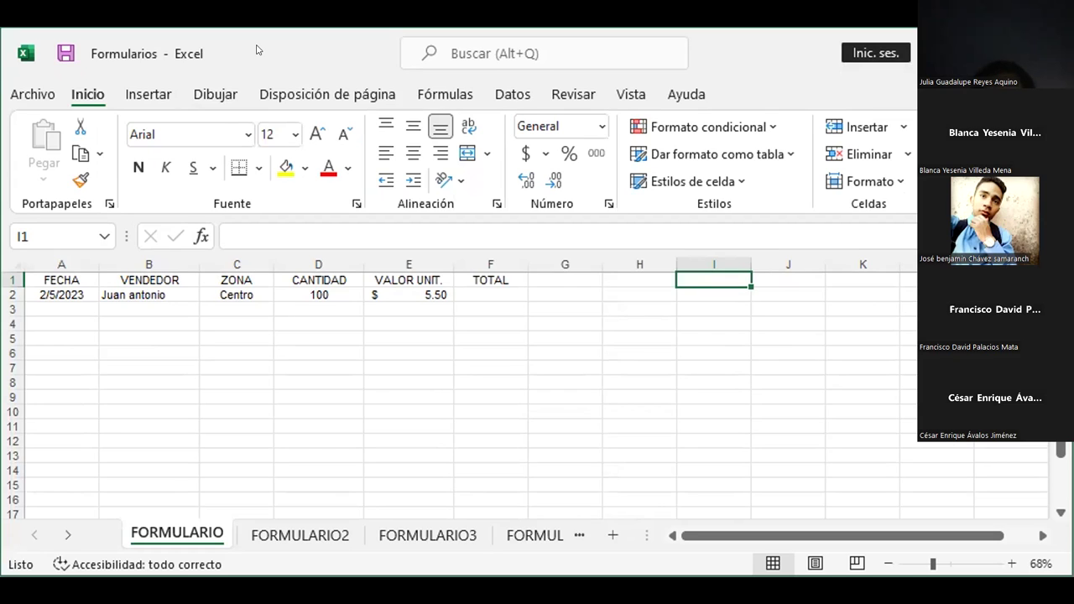
- Select the header row A1:F1, from FECHA through TOTAL
{"action": "left_click_drag", "start_coordinate": [58, 293], "coordinate": [428, 294]}
{"action": "left_click", "coordinate": [77, 279]}
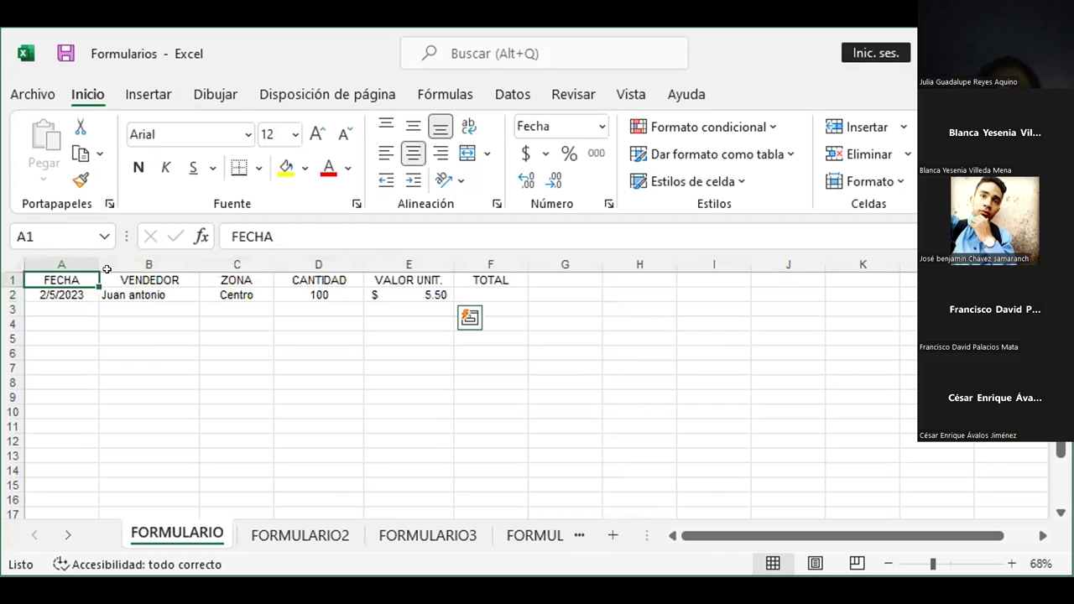
{"action": "left_click_drag", "start_coordinate": [94, 280], "coordinate": [491, 280]}
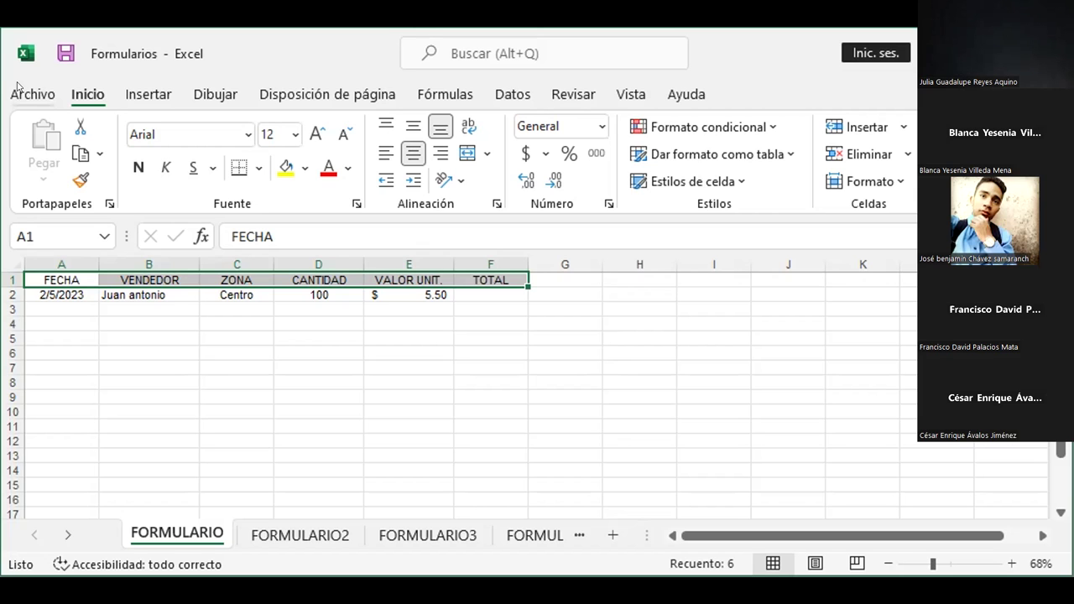
- Open Excel Options from the File menu at the Personalizar cinta de opciones page
{"action": "left_click", "coordinate": [17, 88]}
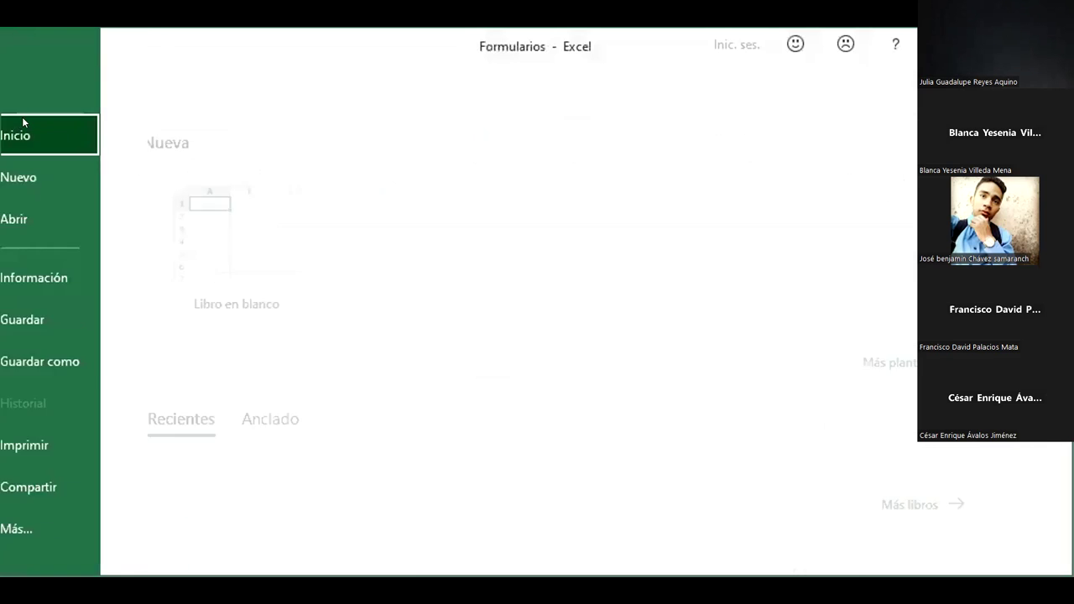
{"action": "left_click", "coordinate": [66, 517]}
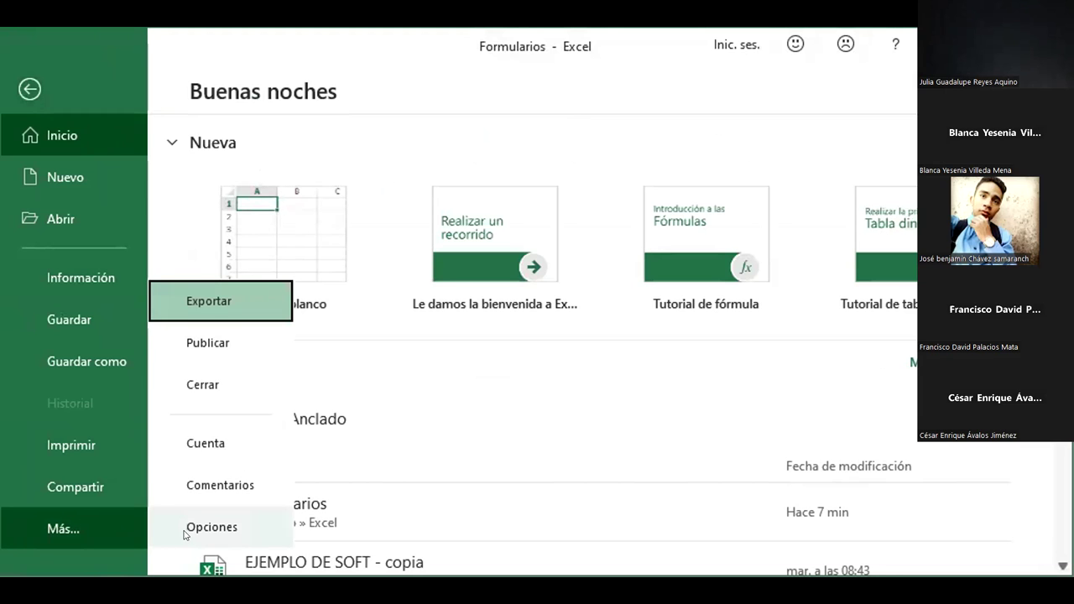
{"action": "left_click", "coordinate": [256, 521]}
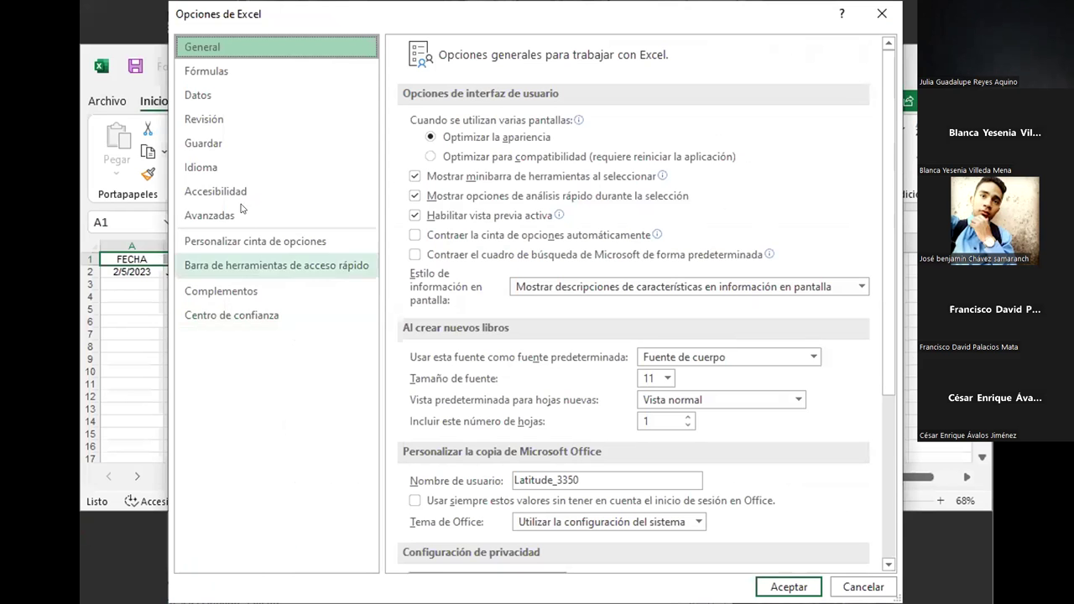
{"action": "left_click", "coordinate": [272, 265]}
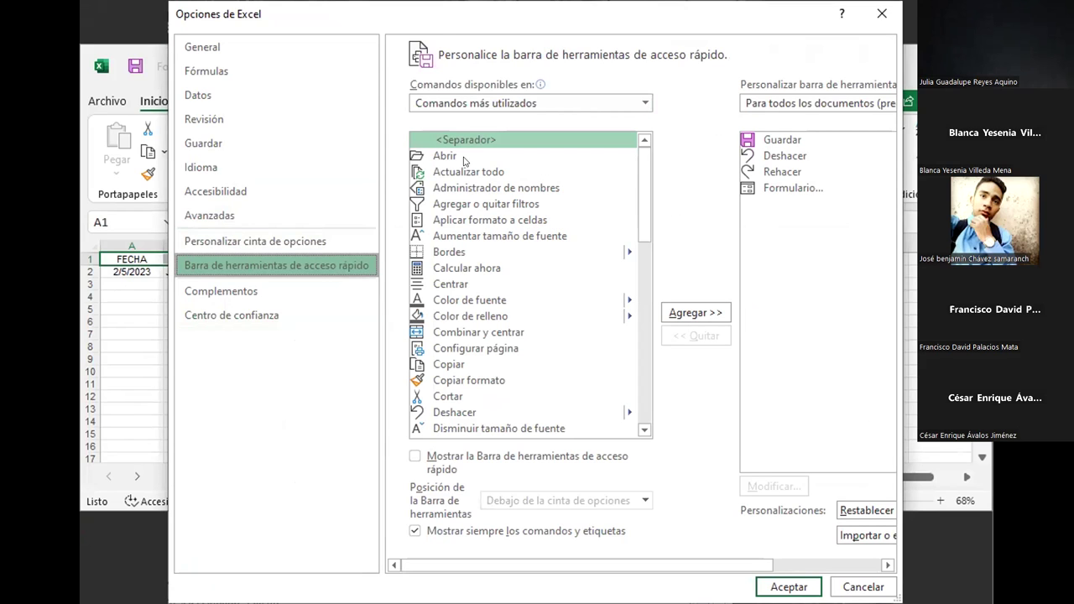
{"action": "left_click", "coordinate": [286, 243]}
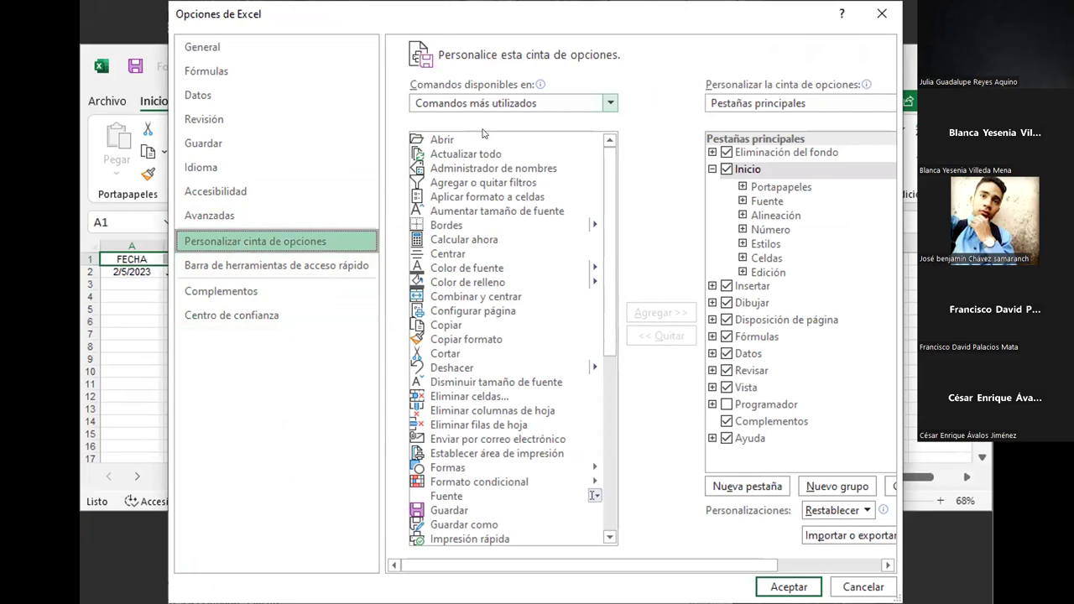
- Create a Nuevo grupo (personalizada) at the end of the Inicio tab and bring up its actions
{"action": "left_click", "coordinate": [495, 103]}
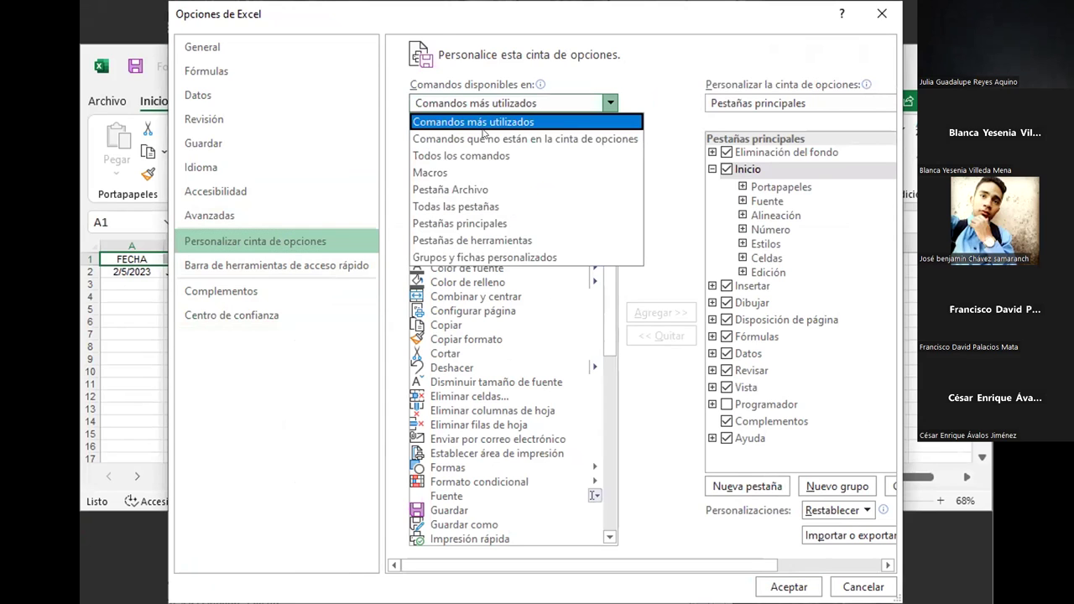
{"action": "left_click", "coordinate": [737, 155]}
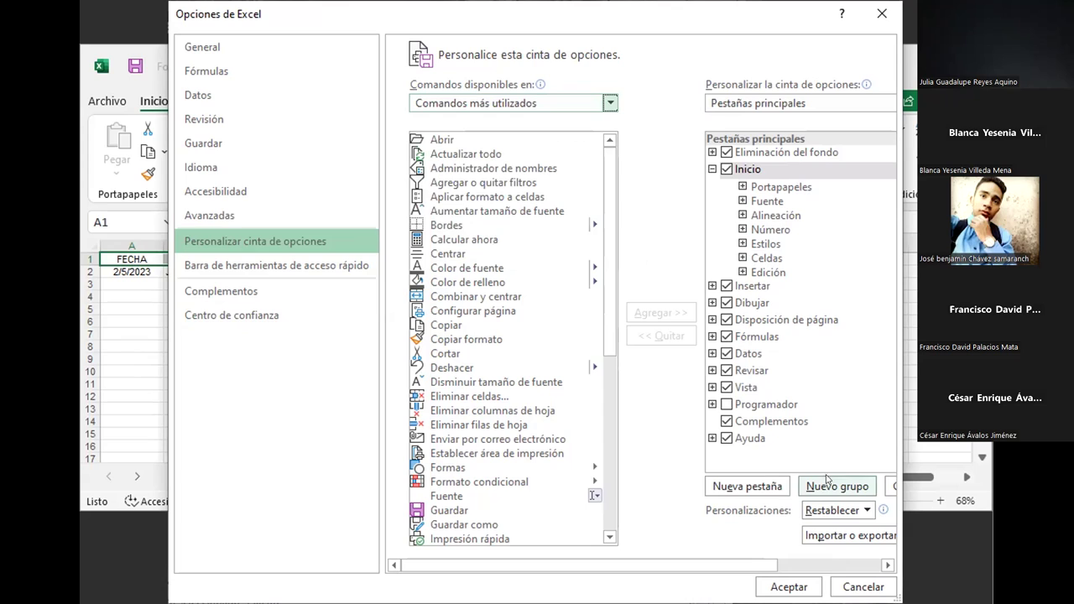
{"action": "left_click", "coordinate": [854, 488]}
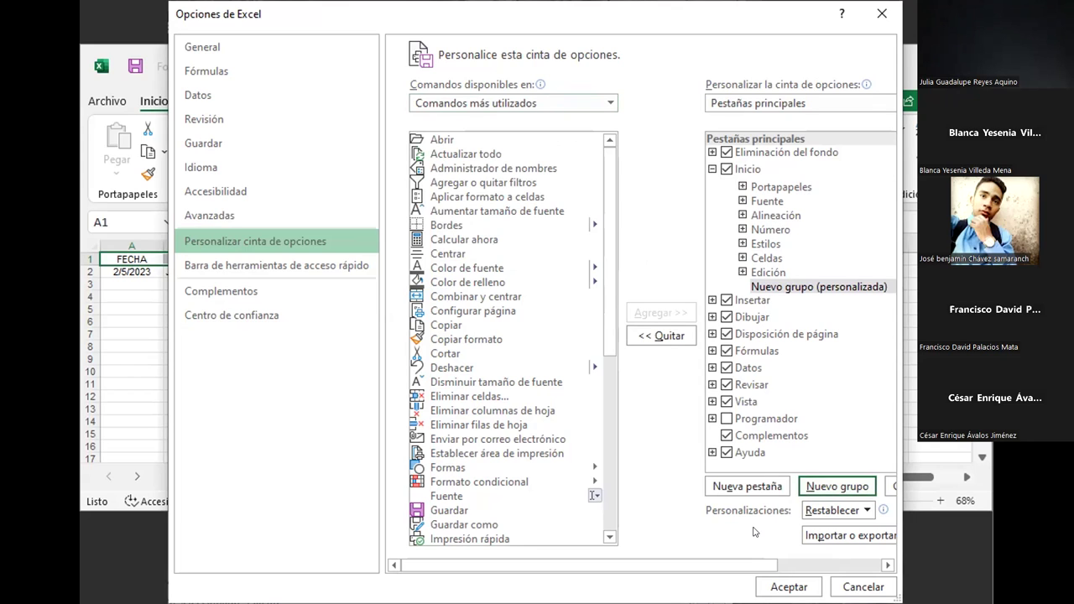
{"action": "right_click", "coordinate": [753, 335]}
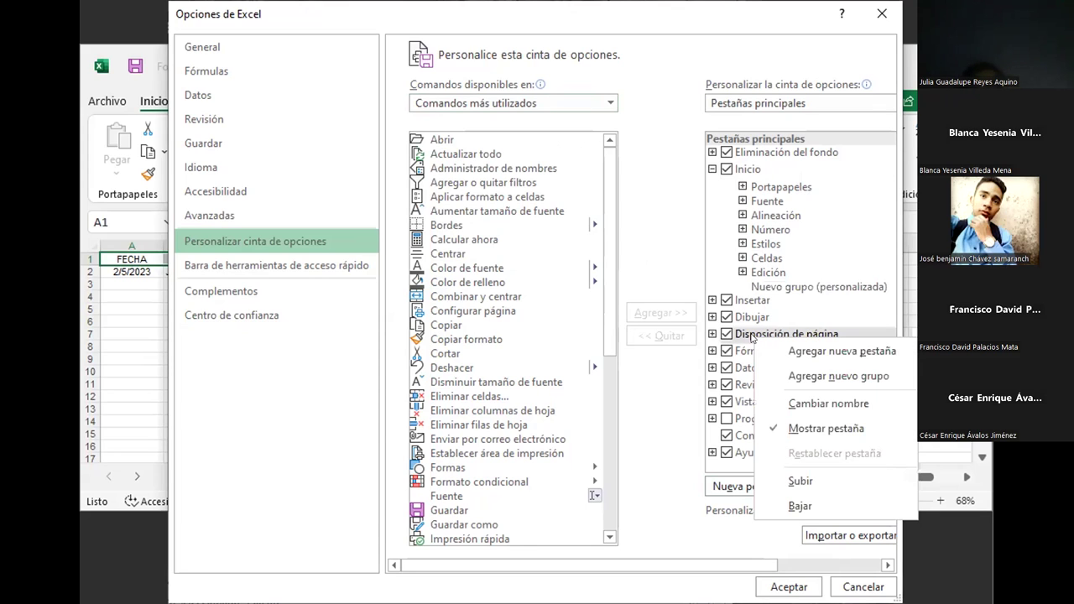
{"action": "right_click", "coordinate": [780, 285]}
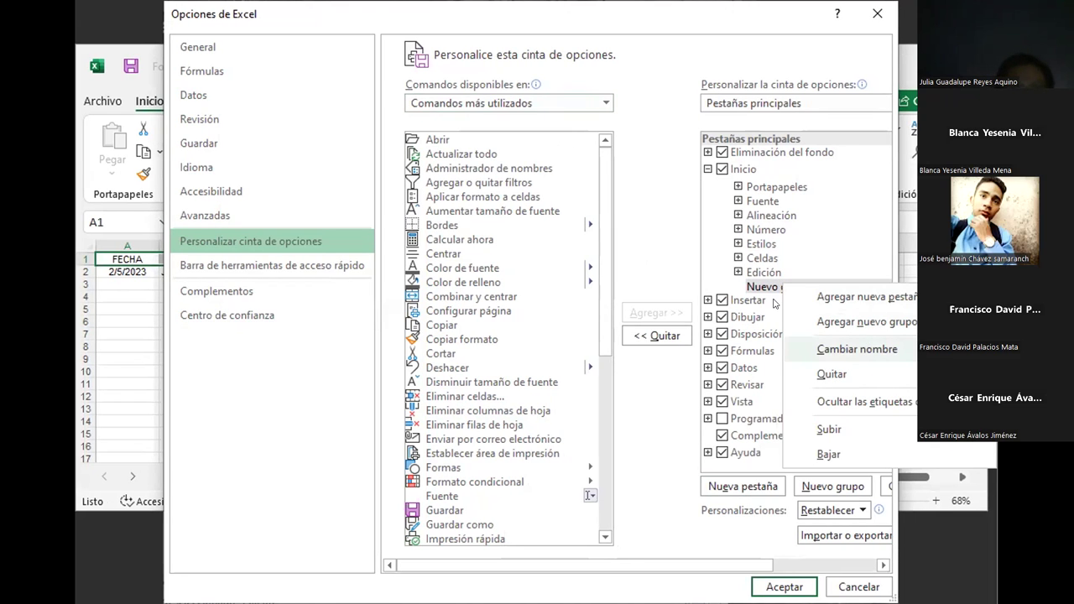
- Rename the new custom group under Inicio to 'Formulario'
{"action": "left_click", "coordinate": [862, 346]}
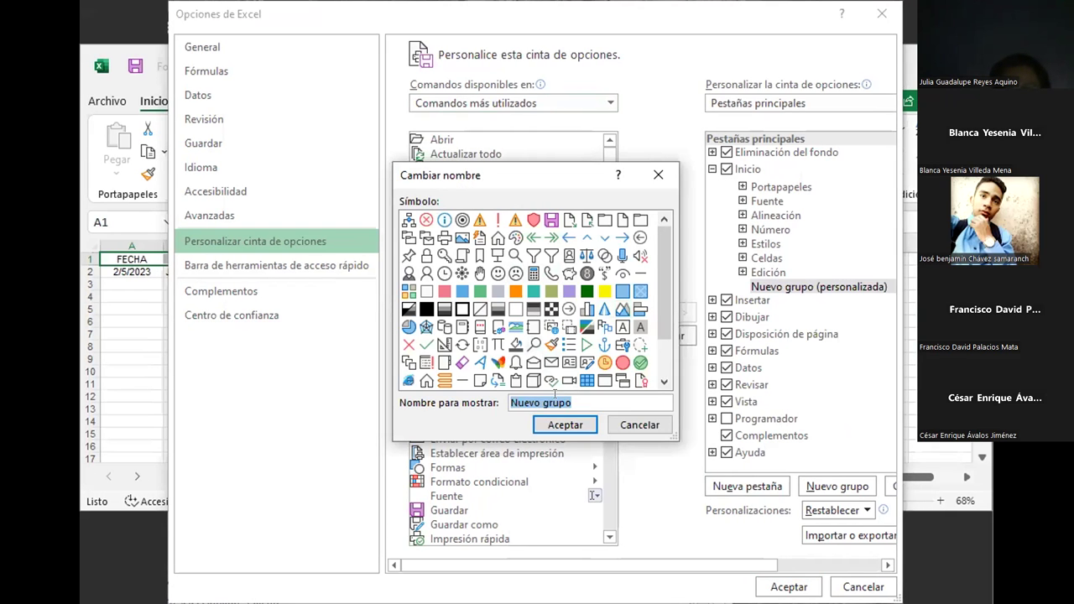
{"action": "type", "text": "Formulario"}
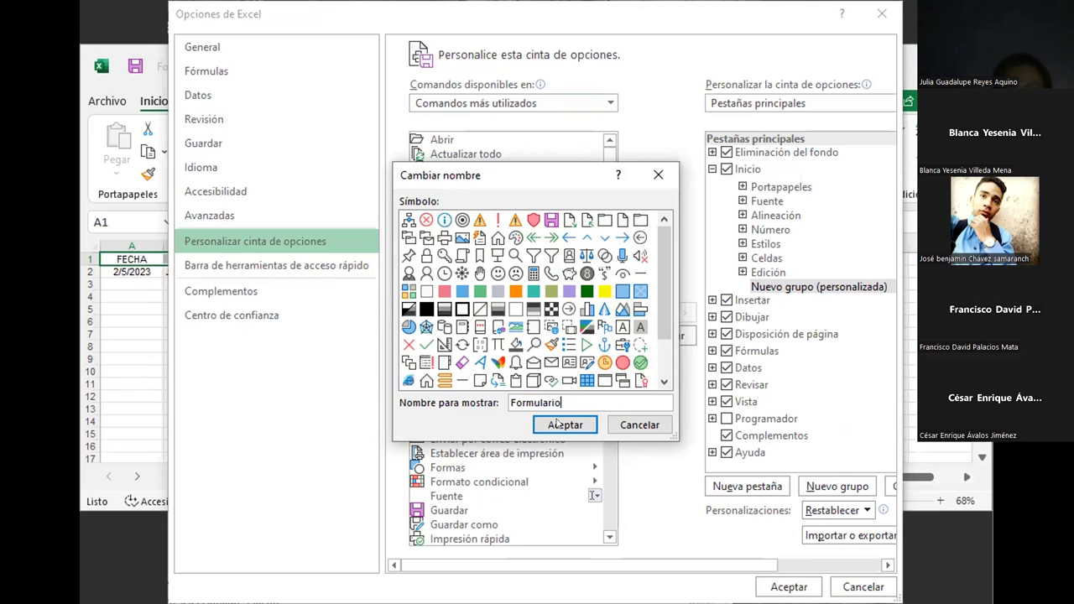
{"action": "key", "text": "Return"}
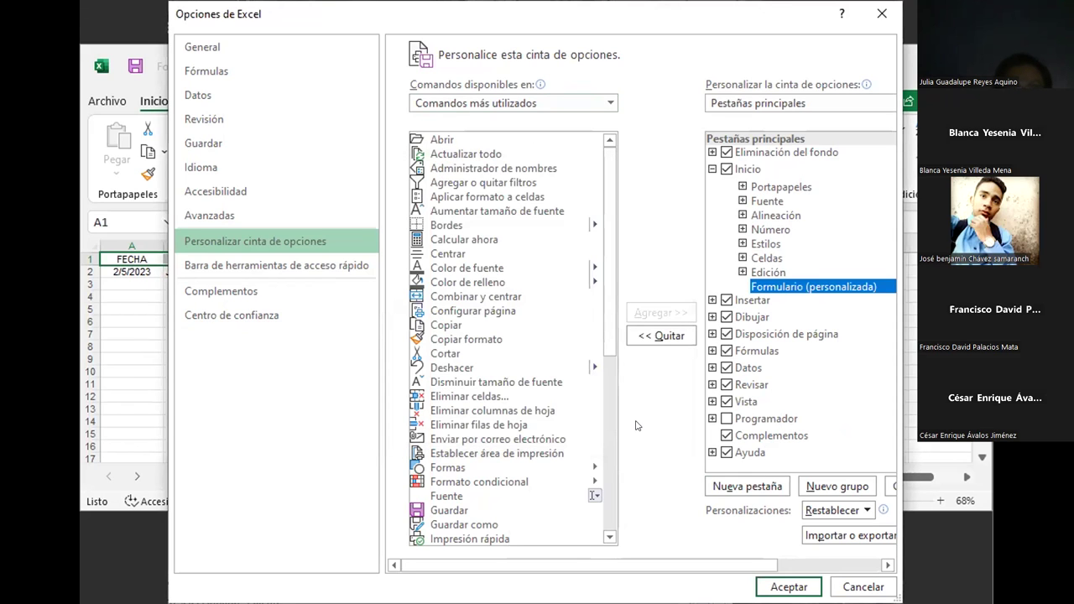
- Add the Formulario... command from Todos los comandos into the Formulario group and accept
{"action": "left_click", "coordinate": [512, 103]}
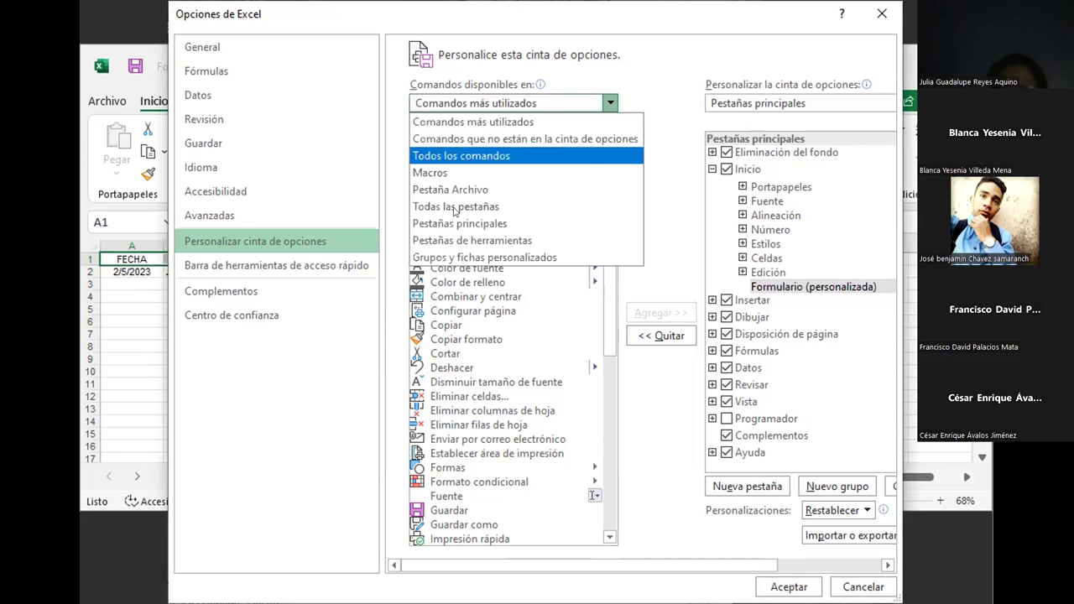
{"action": "key", "text": "Return"}
{"action": "key", "text": "f"}
{"action": "scroll", "coordinate": [485, 403], "scroll_direction": "down", "scroll_amount": 6}
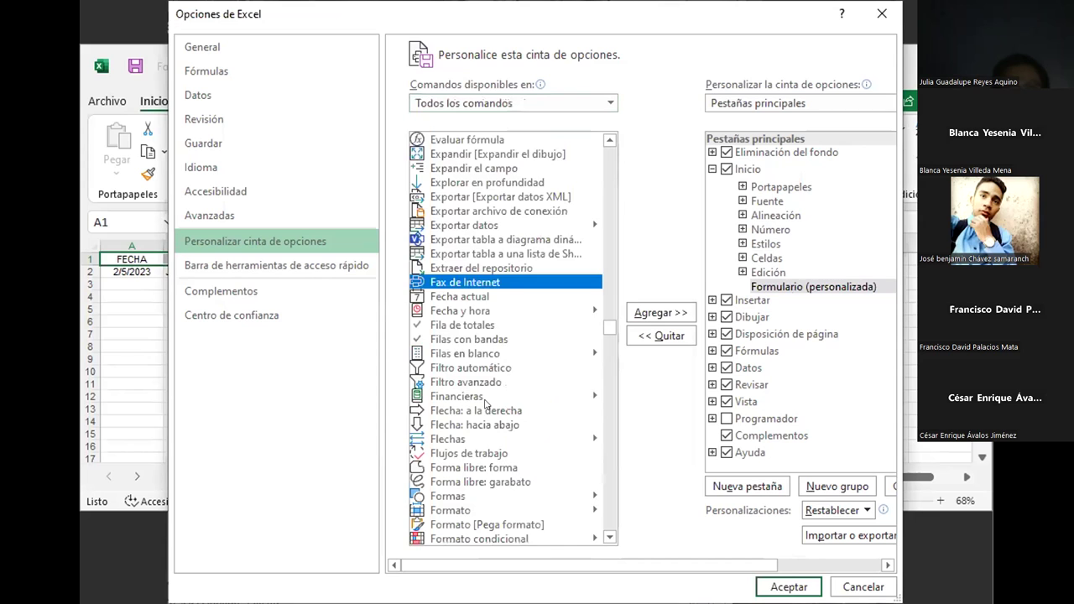
{"action": "scroll", "coordinate": [485, 402], "scroll_direction": "down", "scroll_amount": 4}
{"action": "scroll", "coordinate": [485, 403], "scroll_direction": "down", "scroll_amount": 3}
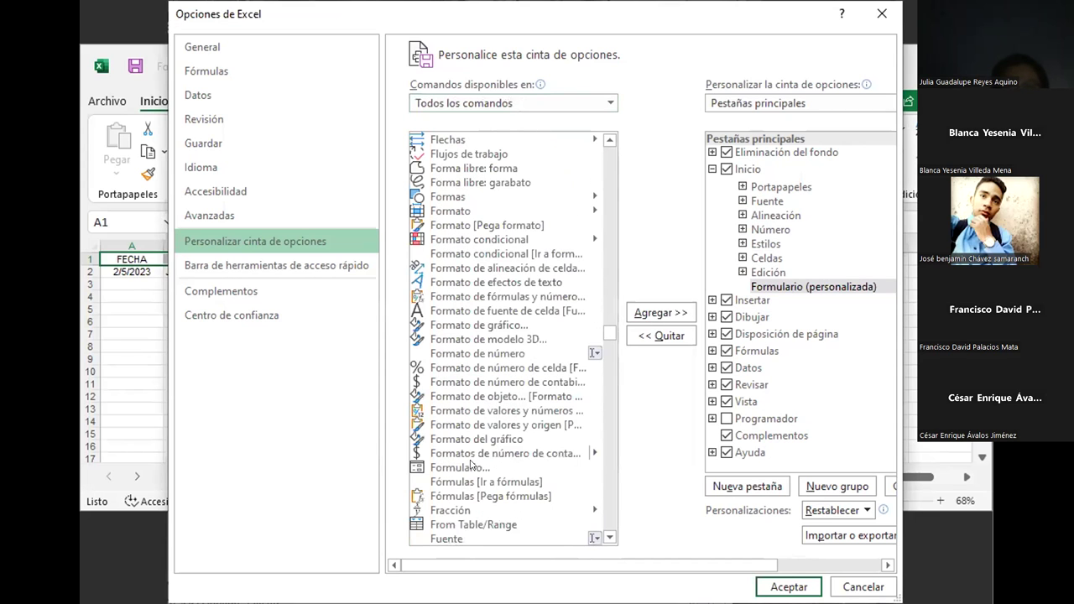
{"action": "left_click", "coordinate": [471, 466]}
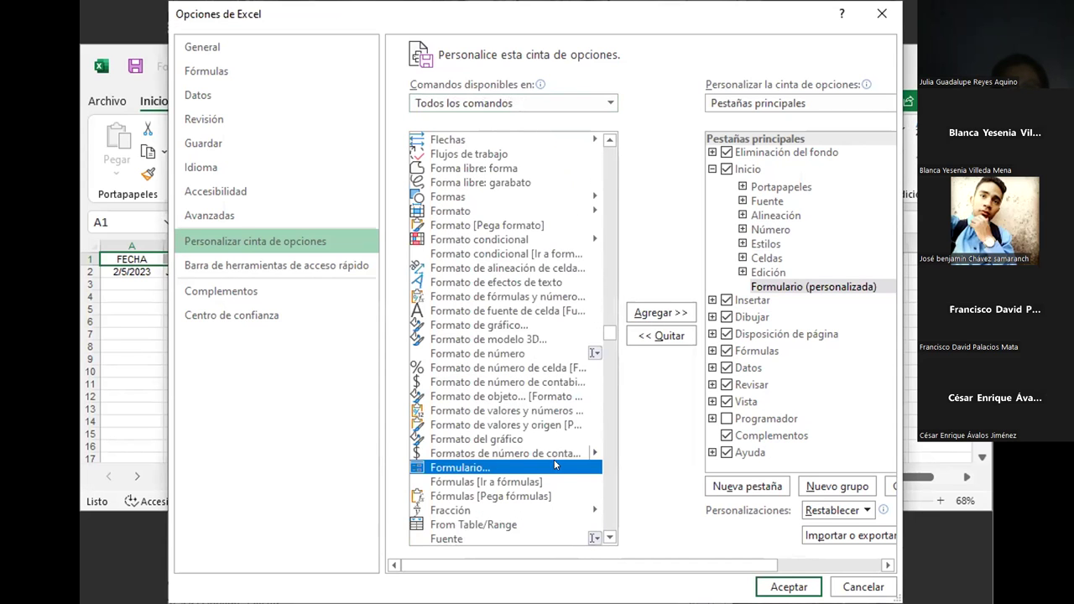
{"action": "left_click", "coordinate": [661, 313]}
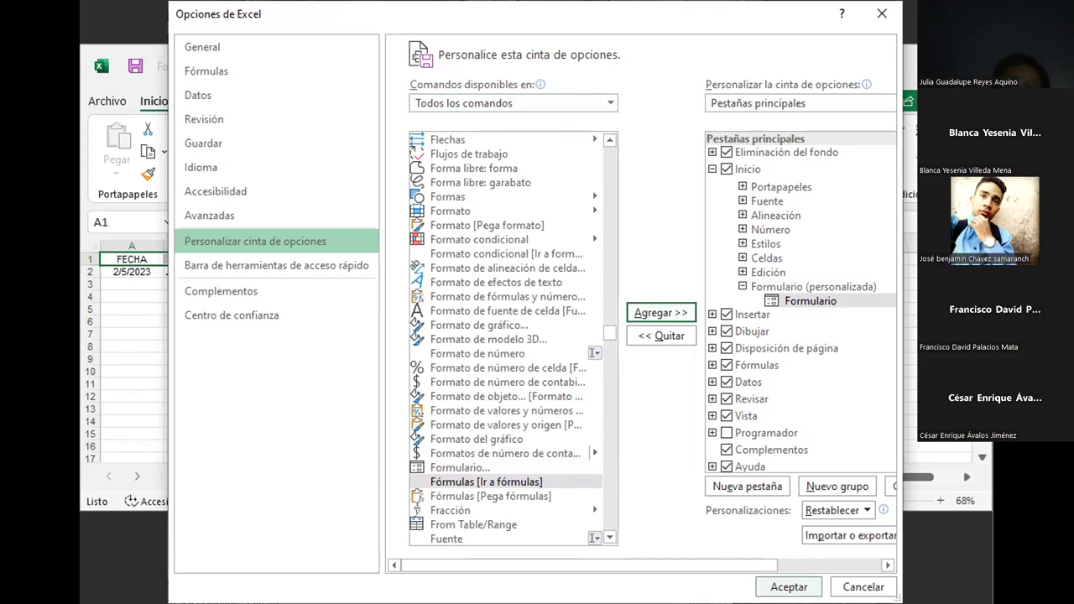
{"action": "left_click", "coordinate": [789, 586]}
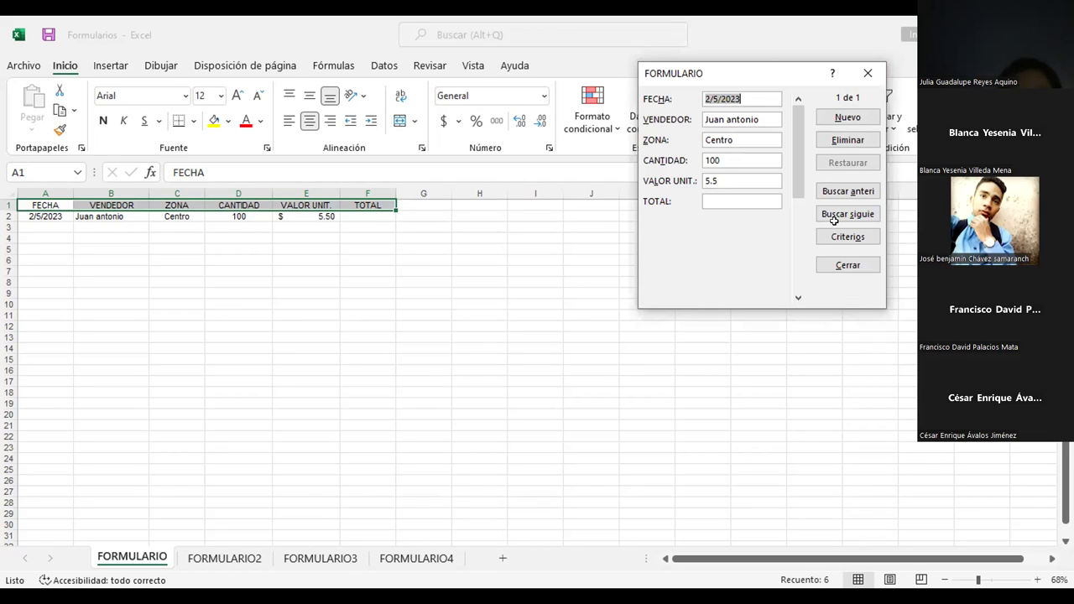
{"action": "key", "text": "Escape"}
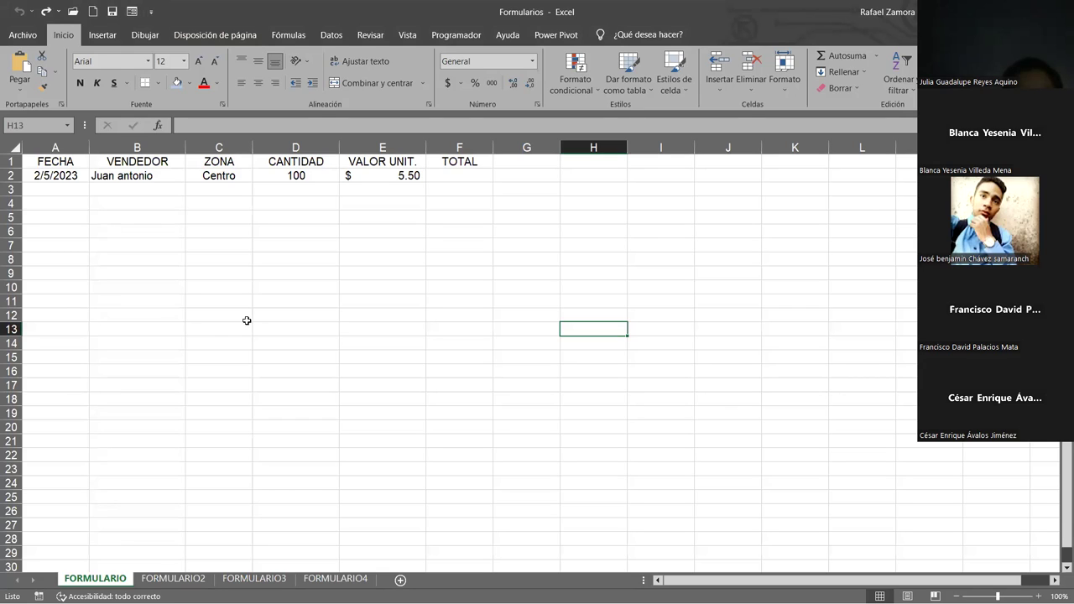
- Clear the sample record in A2:F2, keeping only the FECHA-to-TOTAL headers
{"action": "left_click", "coordinate": [157, 314]}
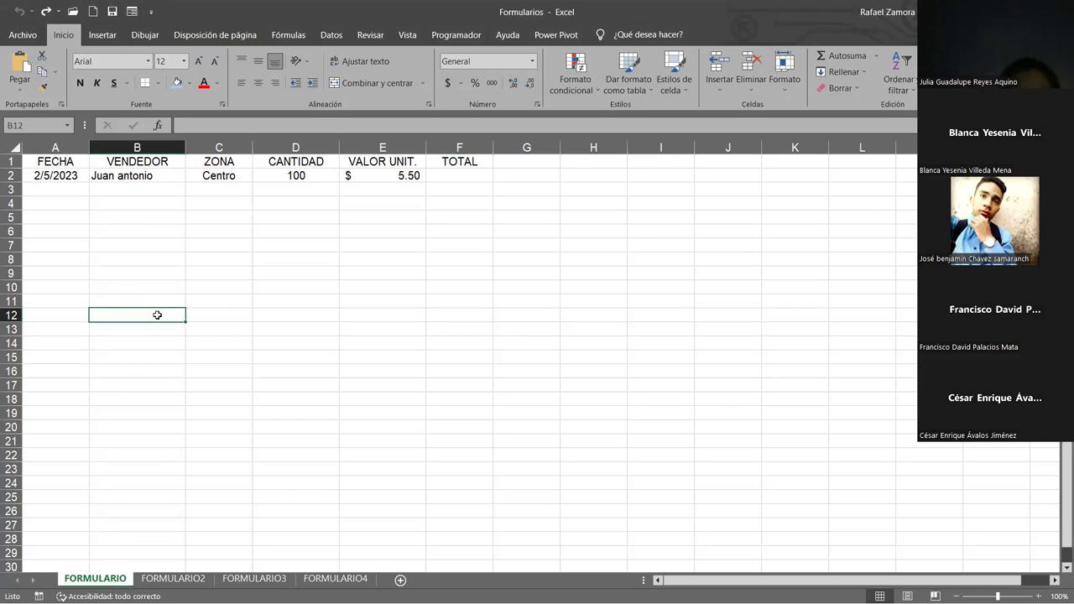
{"action": "left_click", "coordinate": [73, 161]}
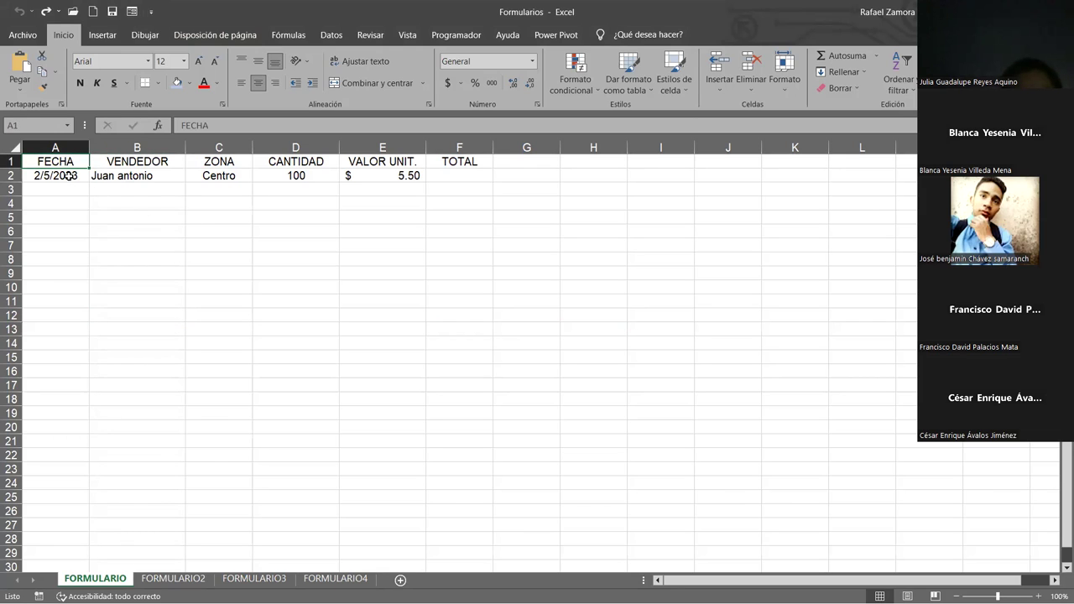
{"action": "left_click_drag", "start_coordinate": [67, 175], "coordinate": [465, 176]}
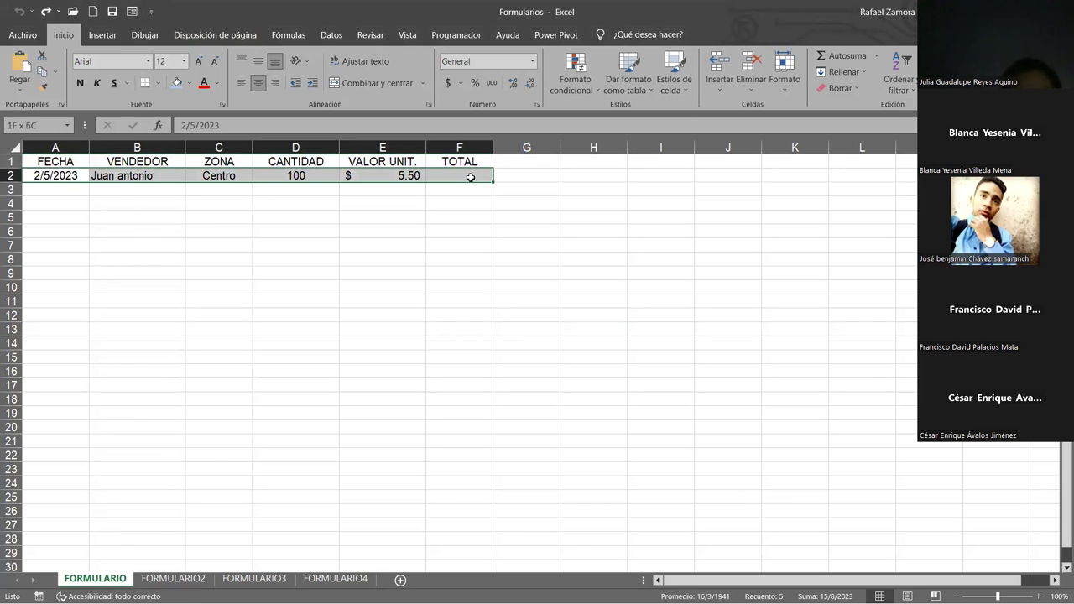
{"action": "key", "text": "Delete"}
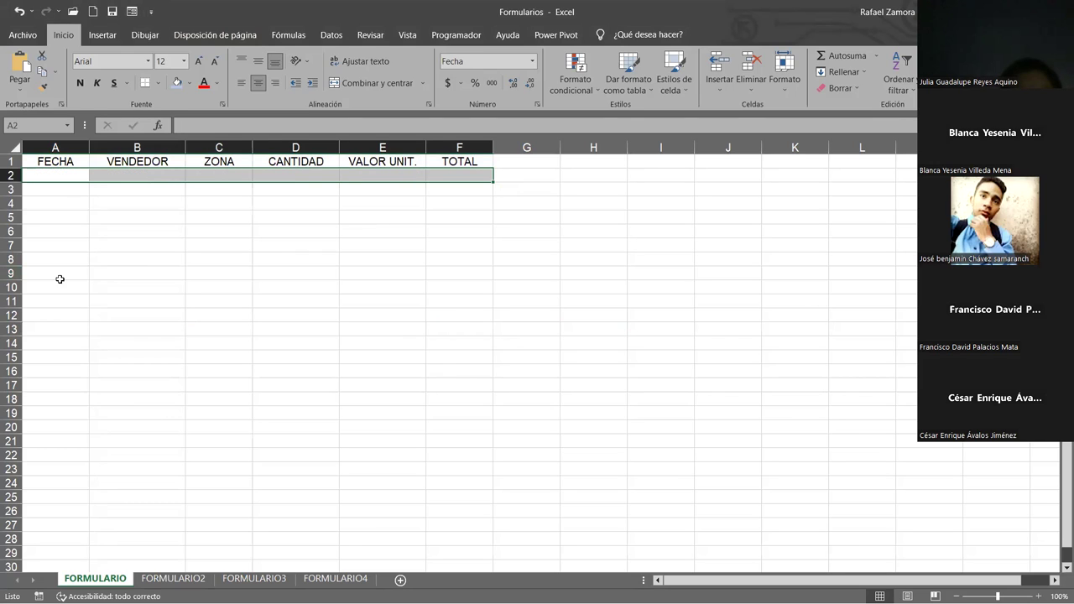
{"action": "left_click", "coordinate": [80, 172]}
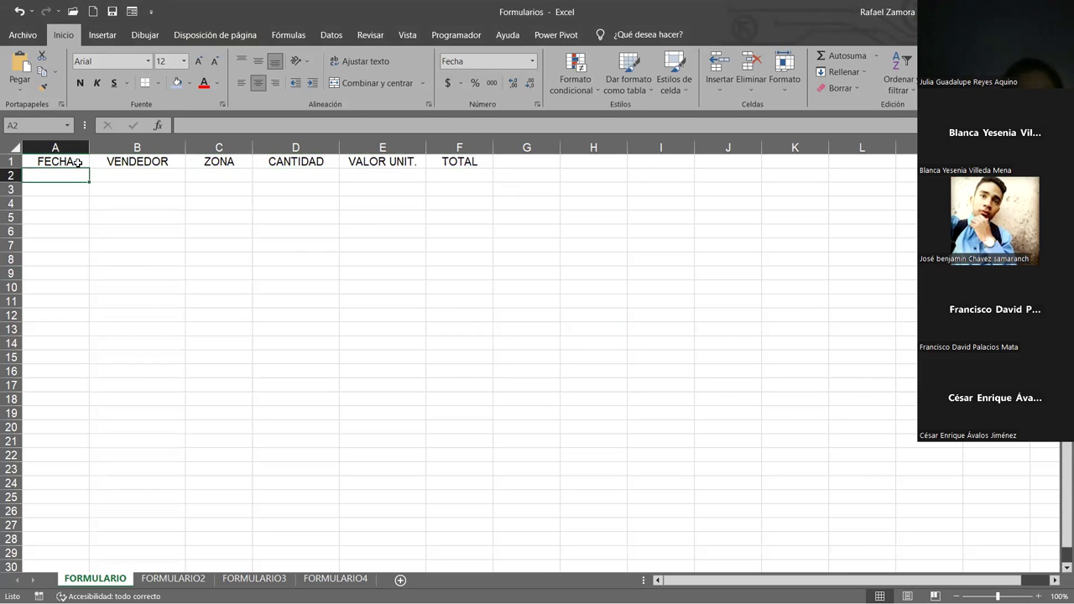
{"action": "left_click", "coordinate": [318, 327]}
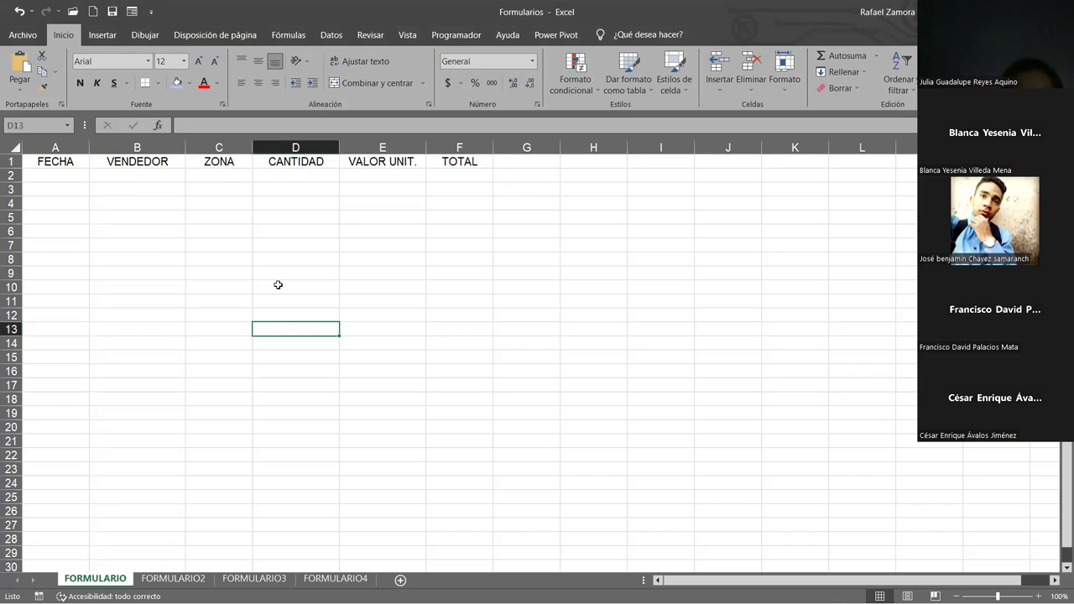
{"action": "left_click", "coordinate": [230, 228]}
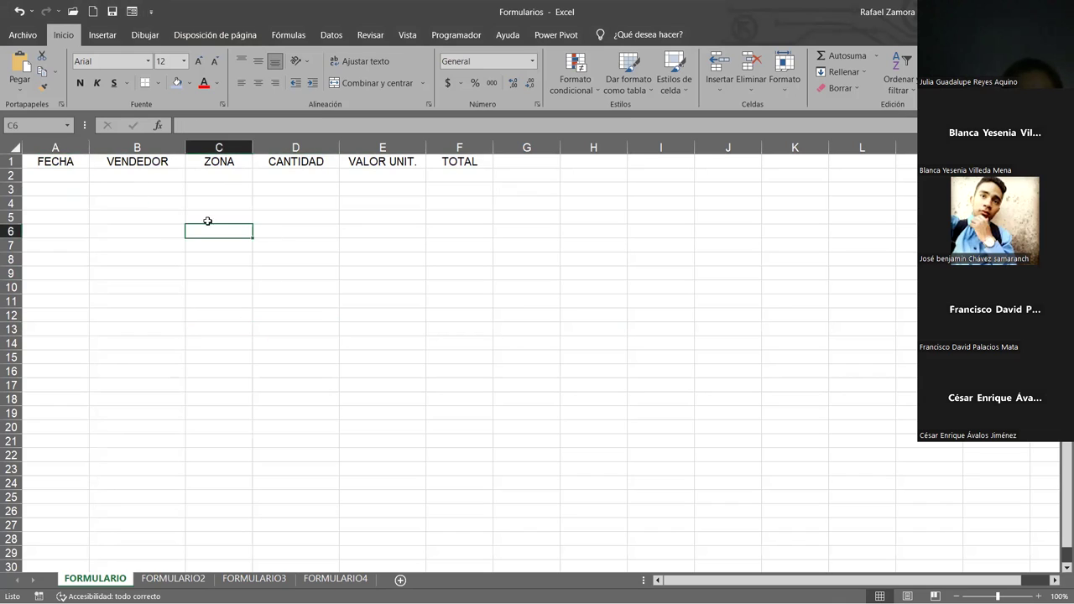
{"action": "left_click", "coordinate": [133, 11]}
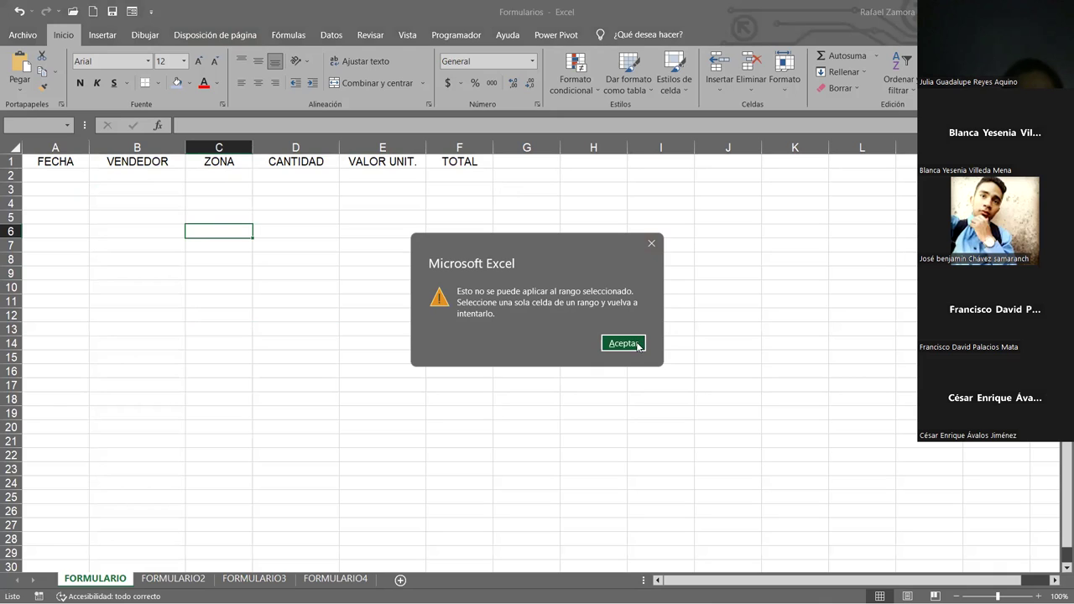
{"action": "left_click", "coordinate": [622, 343]}
{"action": "left_click", "coordinate": [57, 164]}
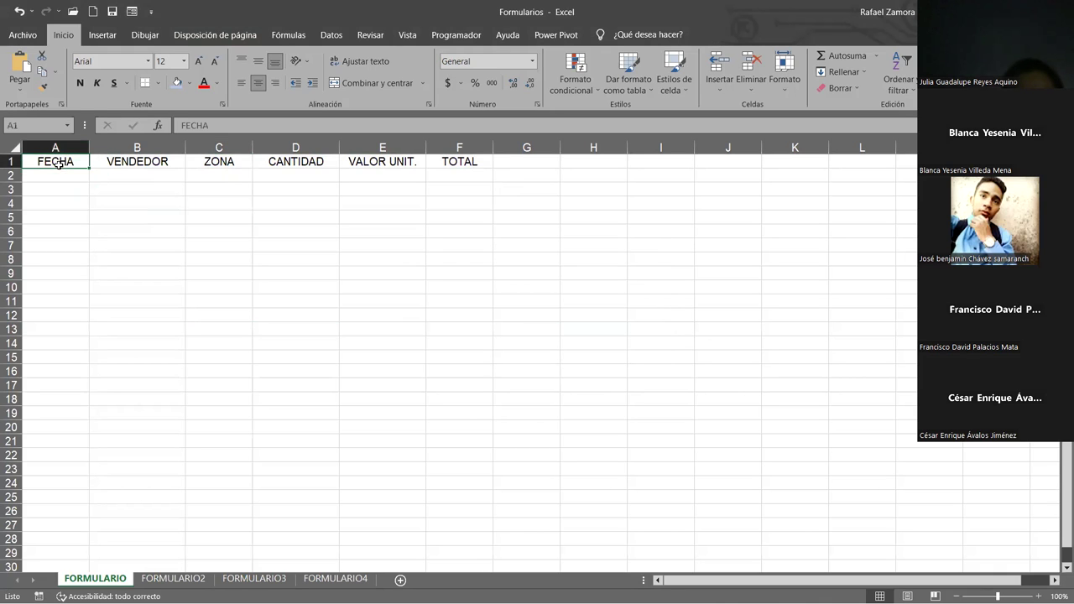
{"action": "left_click", "coordinate": [132, 11]}
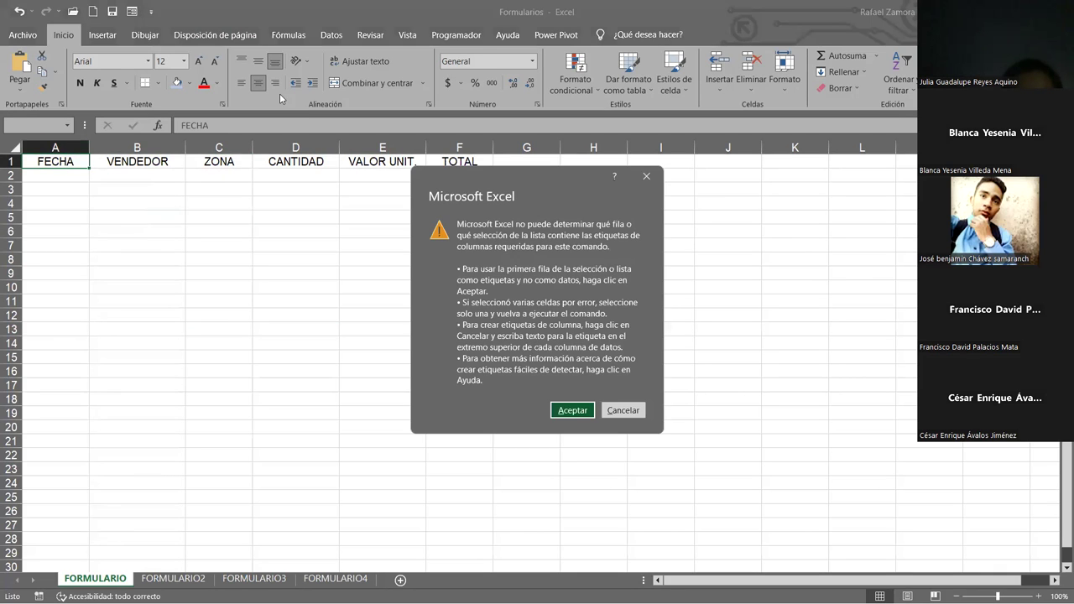
{"action": "left_click", "coordinate": [613, 412]}
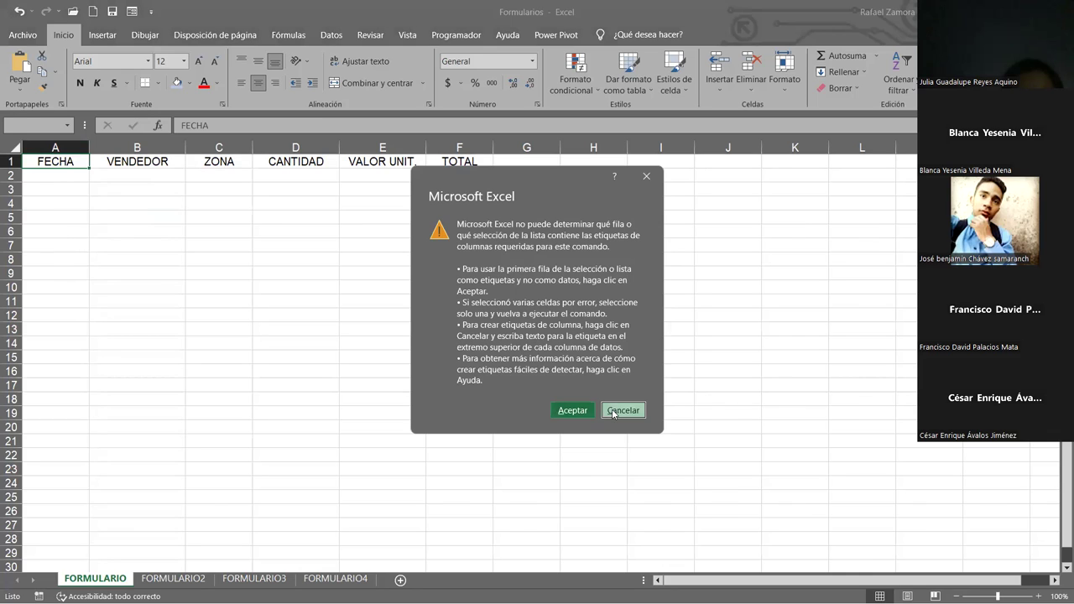
{"action": "left_click_drag", "start_coordinate": [59, 161], "coordinate": [482, 156]}
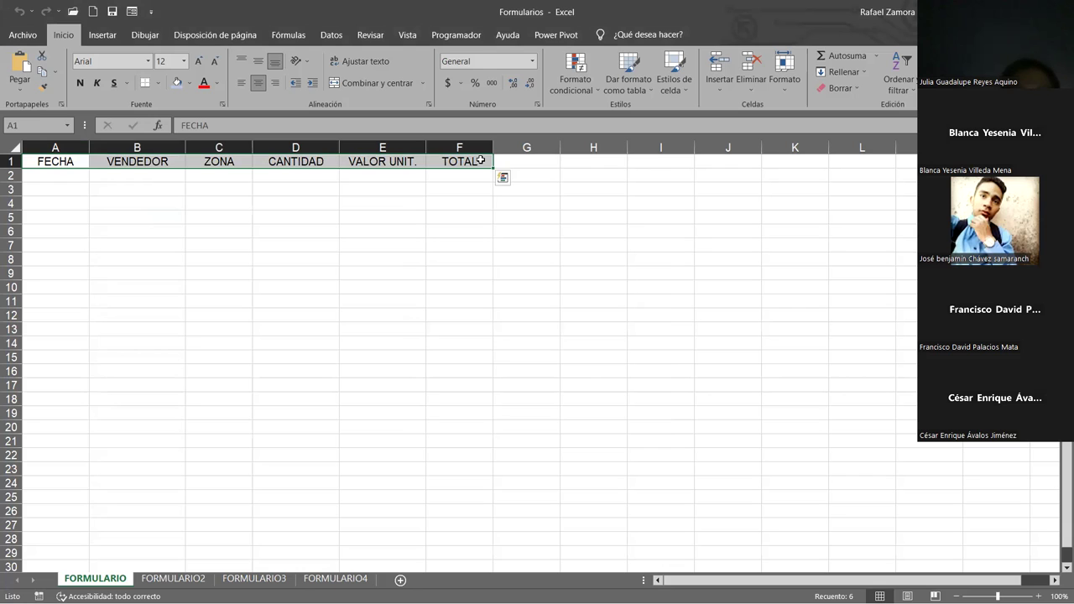
{"action": "left_click", "coordinate": [131, 11]}
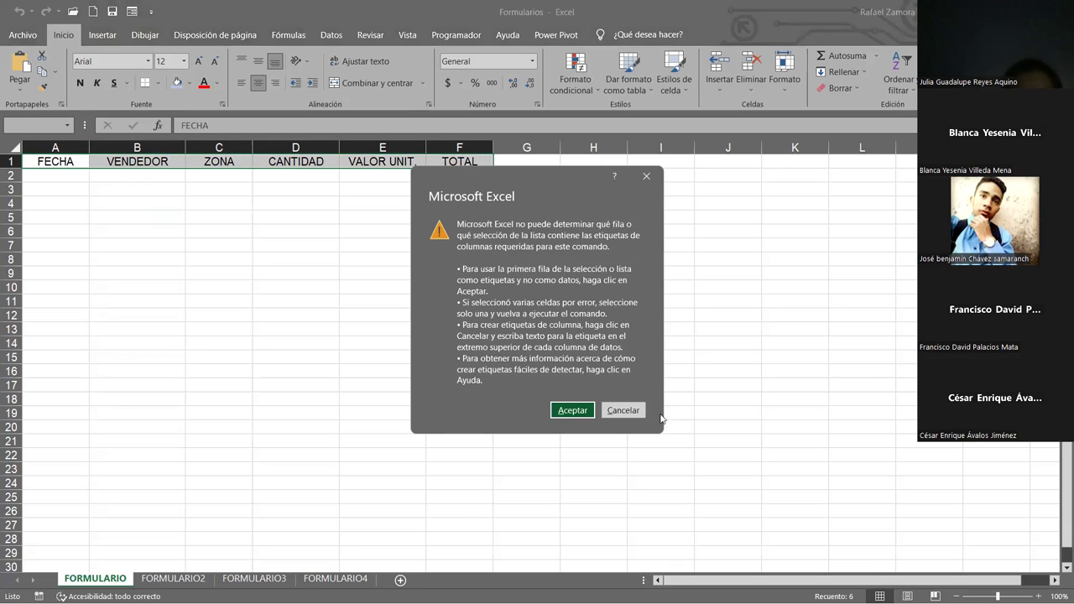
{"action": "left_click", "coordinate": [622, 410]}
{"action": "left_click", "coordinate": [96, 200]}
{"action": "left_click_drag", "start_coordinate": [55, 163], "coordinate": [460, 182]}
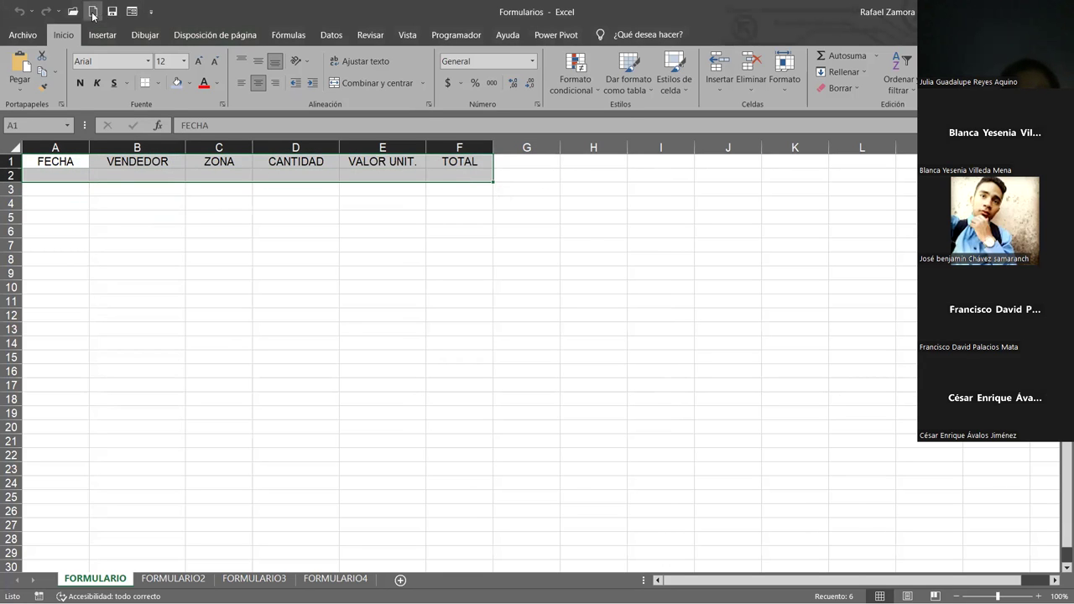
{"action": "left_click", "coordinate": [132, 8]}
{"action": "left_click", "coordinate": [637, 410]}
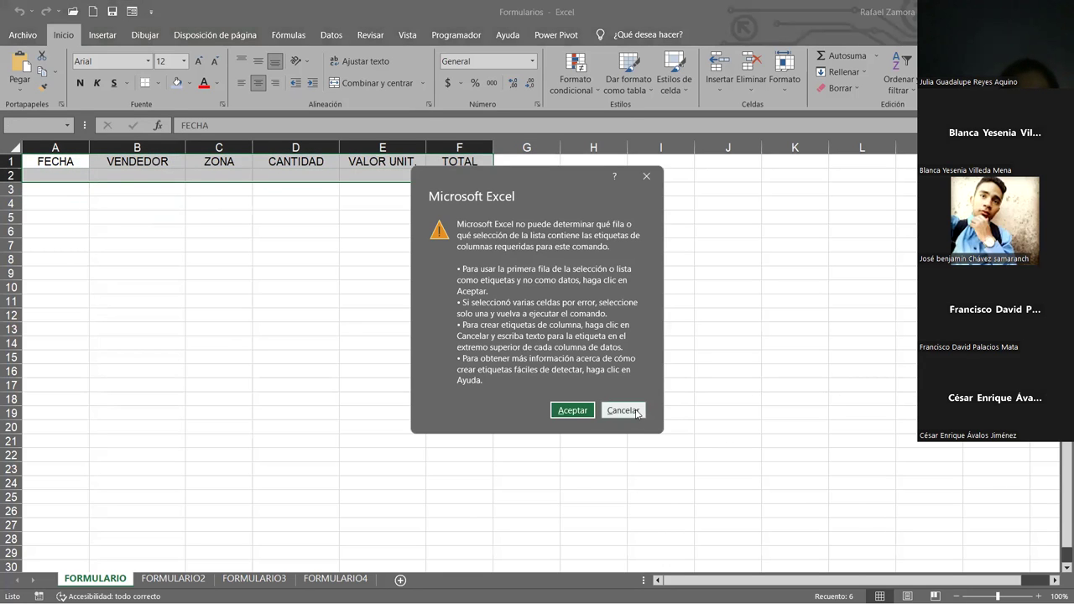
{"action": "left_click", "coordinate": [358, 325]}
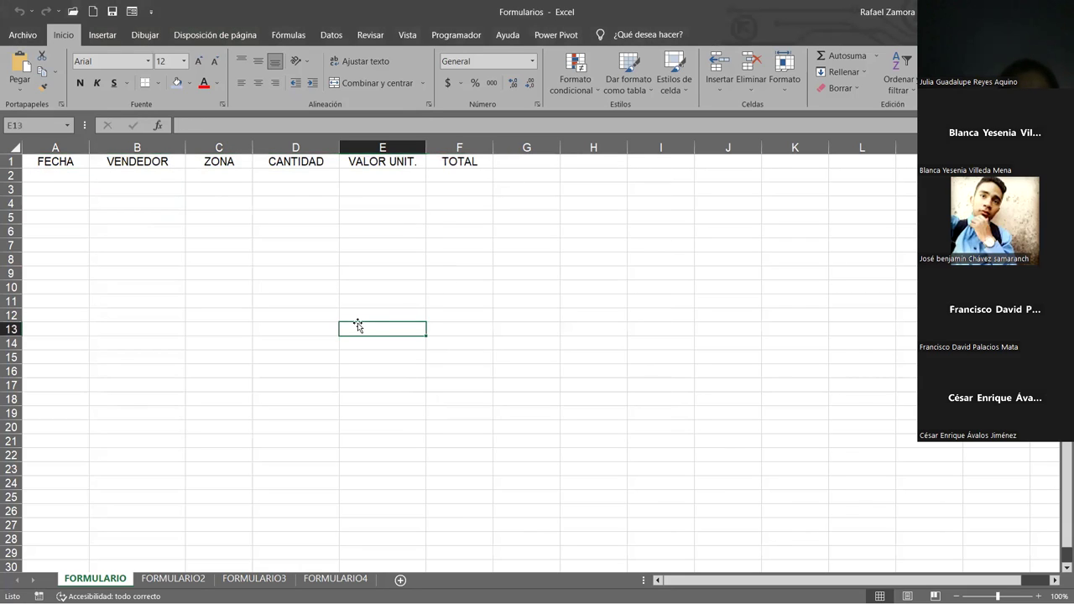
{"action": "left_click", "coordinate": [502, 318]}
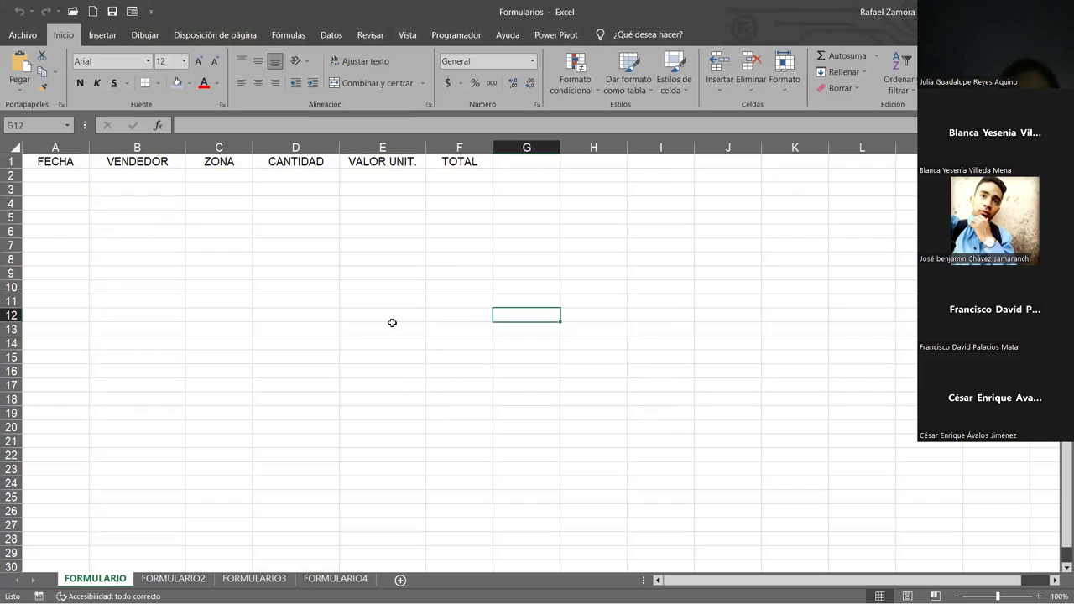
{"action": "left_click", "coordinate": [115, 232]}
{"action": "left_click", "coordinate": [72, 178]}
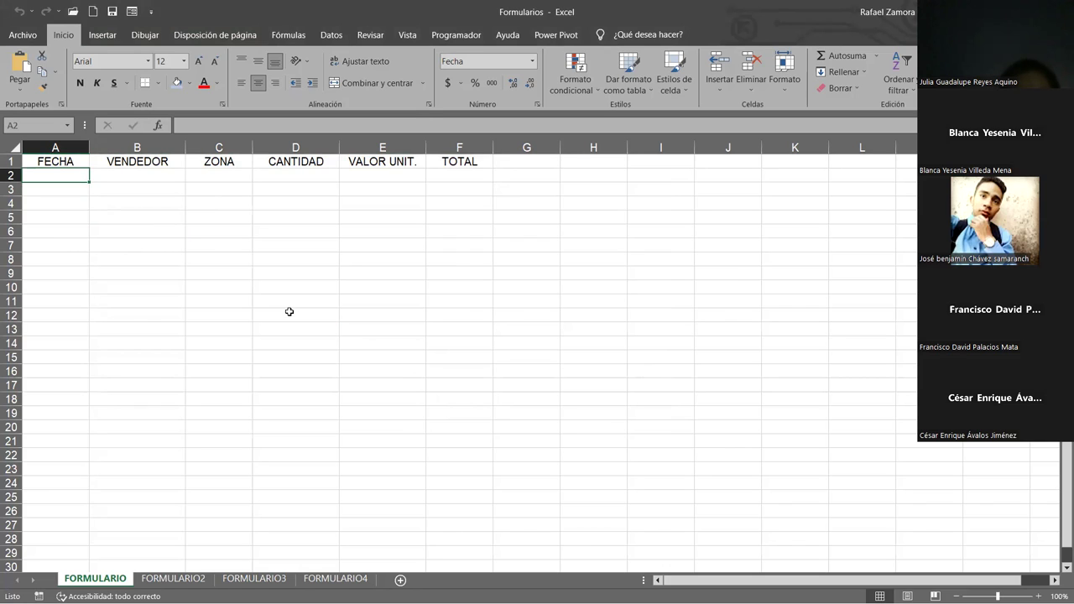
- Enter row 2's sale: date 23-5-23, the seller's name, Centro, 100 units, unit price 10
{"action": "type", "text": "23-5-23"}
{"action": "left_click", "coordinate": [156, 181]}
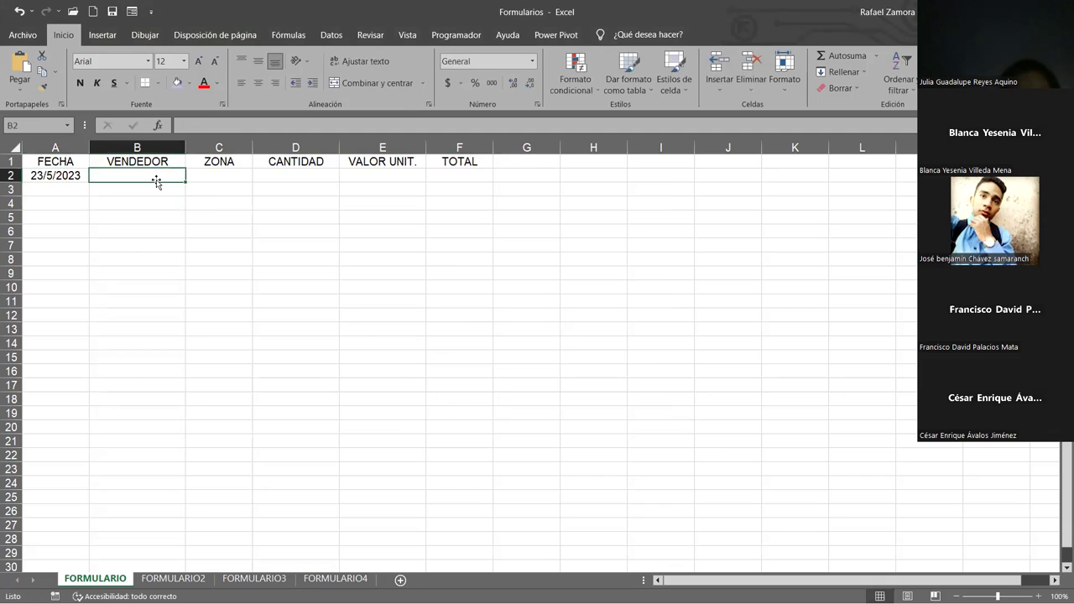
{"action": "type", "text": "Juan Pérez"}
{"action": "left_click", "coordinate": [219, 176]}
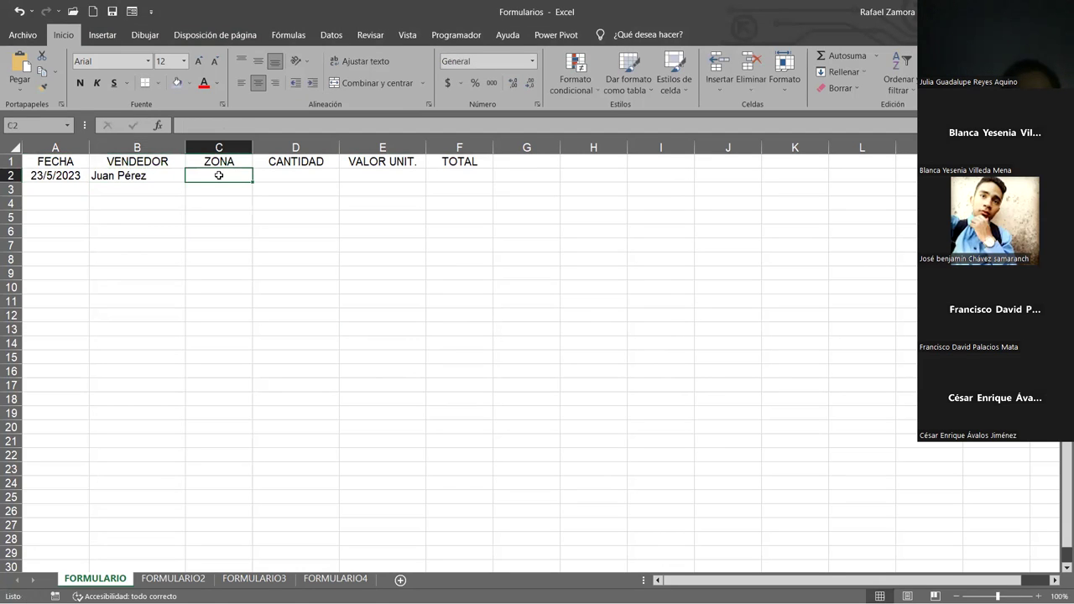
{"action": "type", "text": "Centro"}
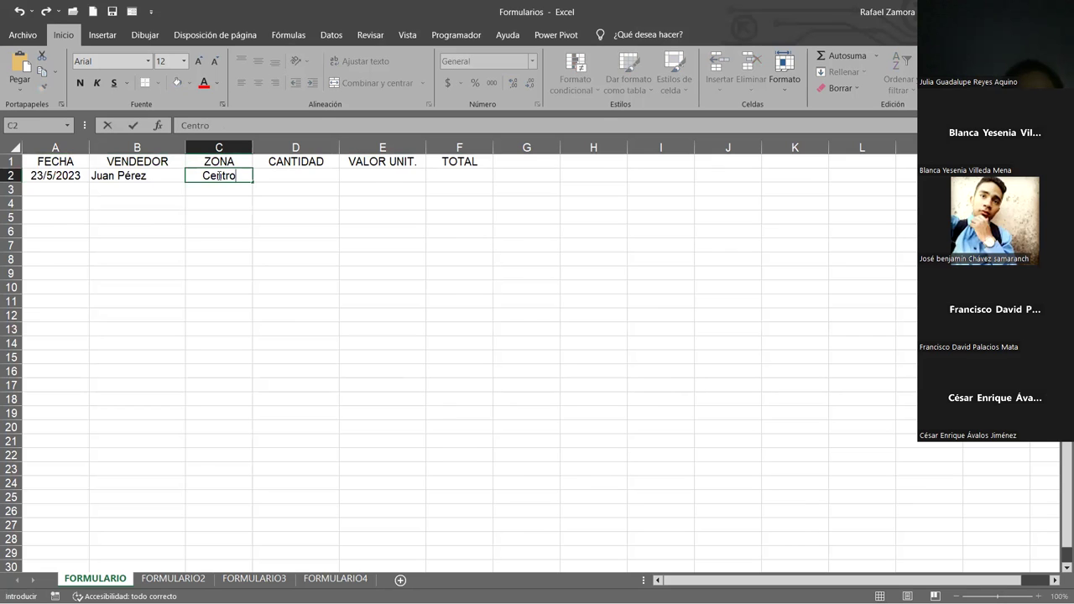
{"action": "key", "text": "Tab"}
{"action": "type", "text": "100"}
{"action": "key", "text": "Tab"}
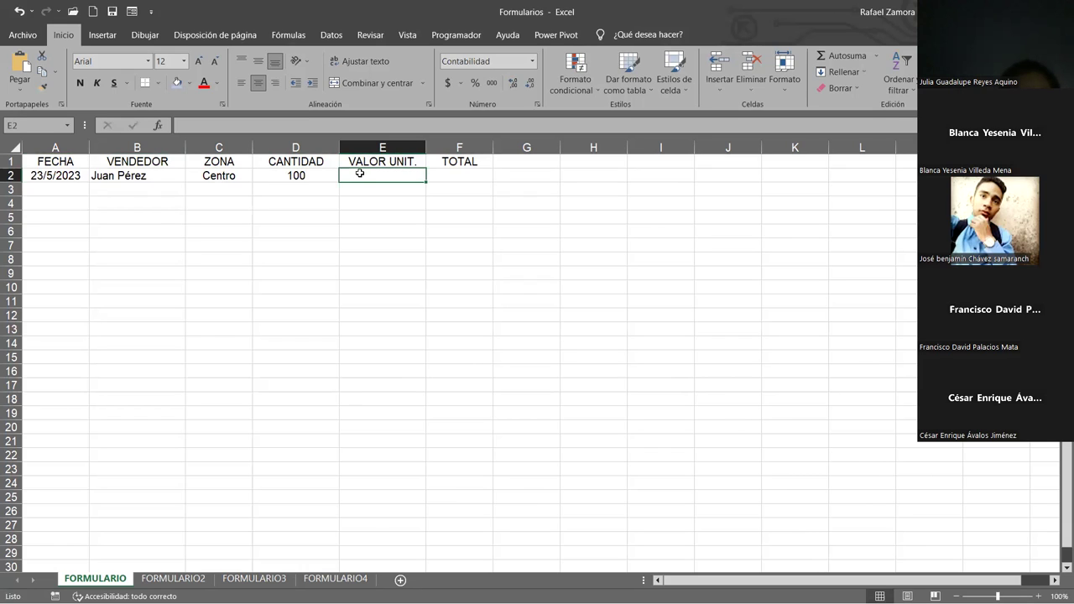
{"action": "type", "text": "10"}
{"action": "key", "text": "Return"}
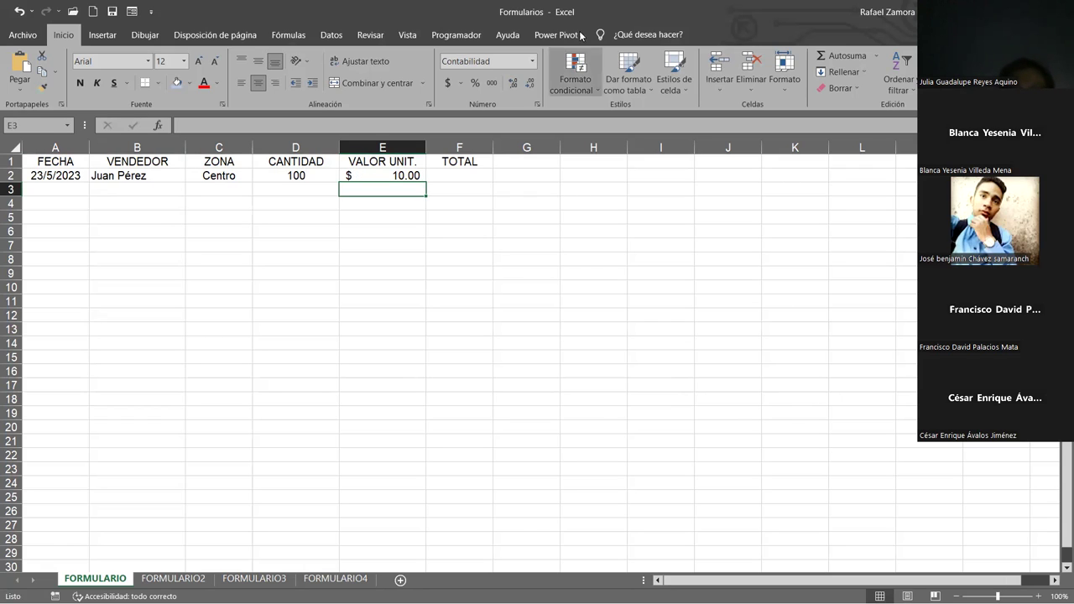
{"action": "left_click", "coordinate": [178, 164]}
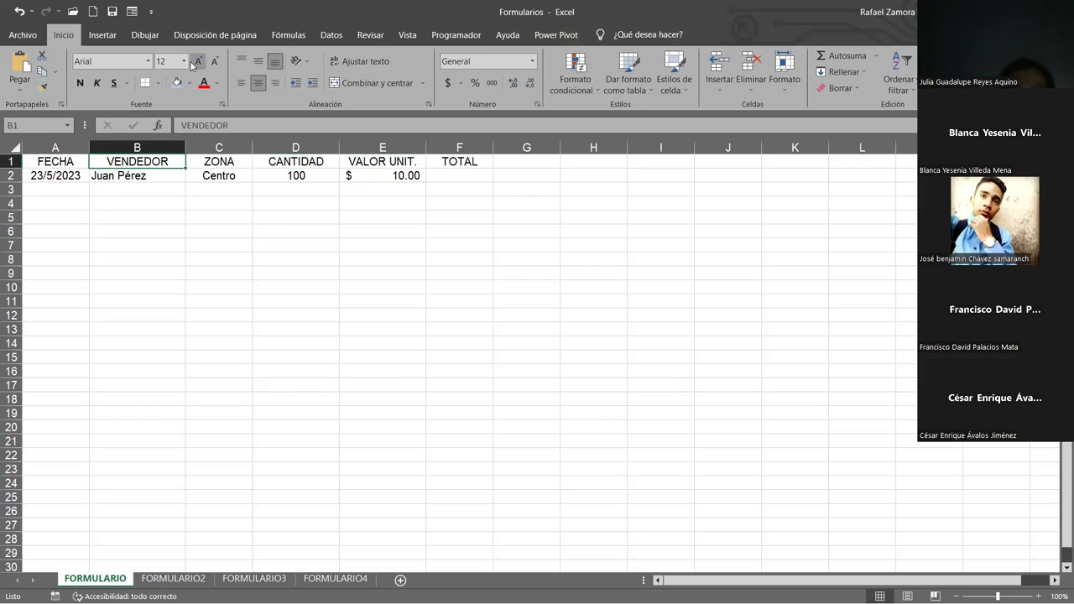
{"action": "left_click", "coordinate": [132, 12]}
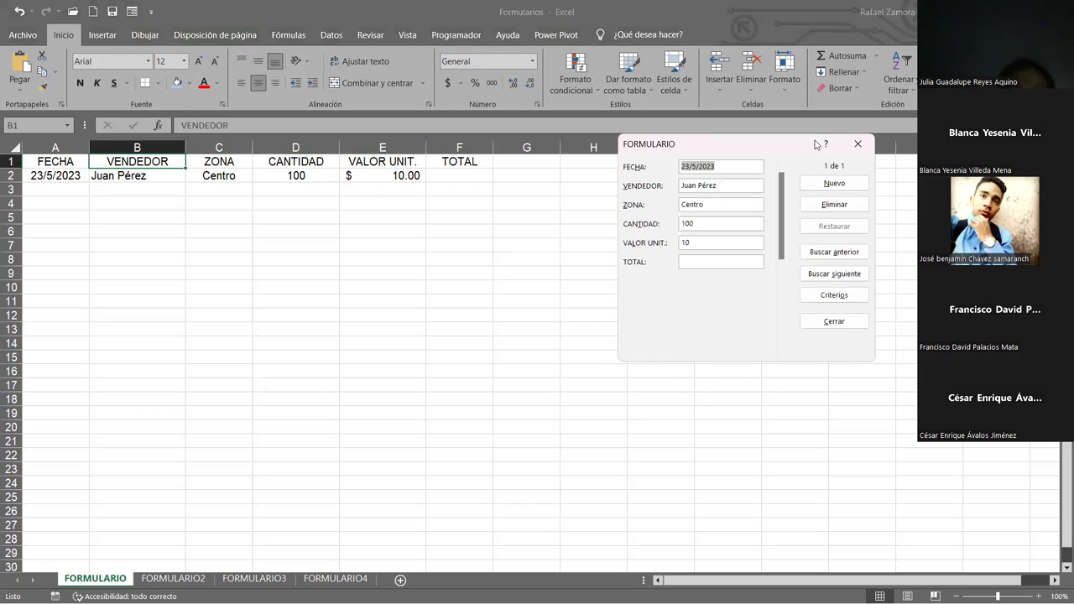
{"action": "left_click_drag", "start_coordinate": [801, 143], "coordinate": [709, 165]}
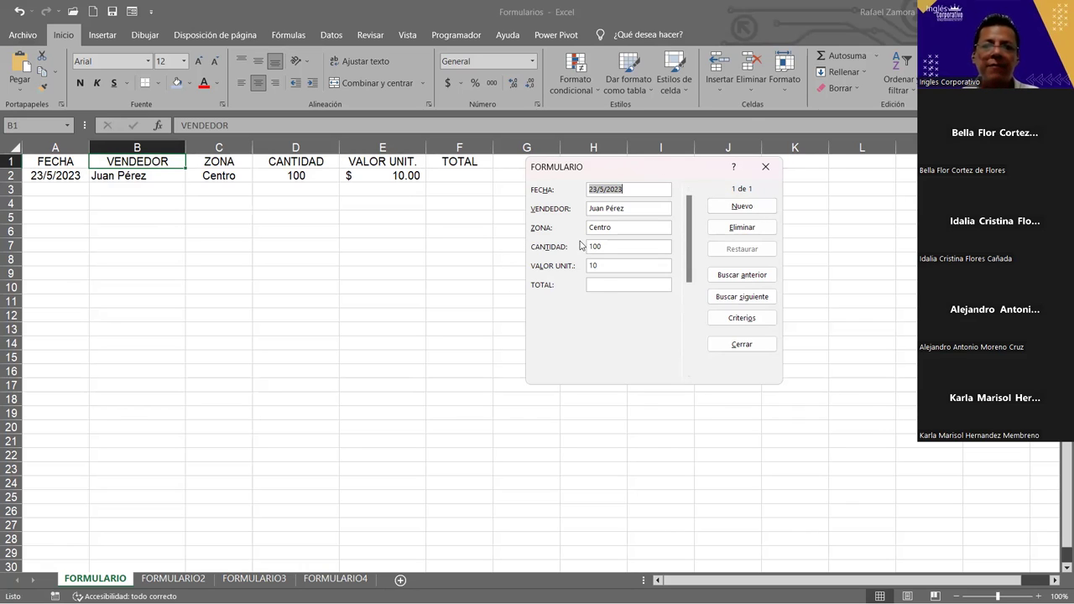
{"action": "left_click", "coordinate": [593, 284]}
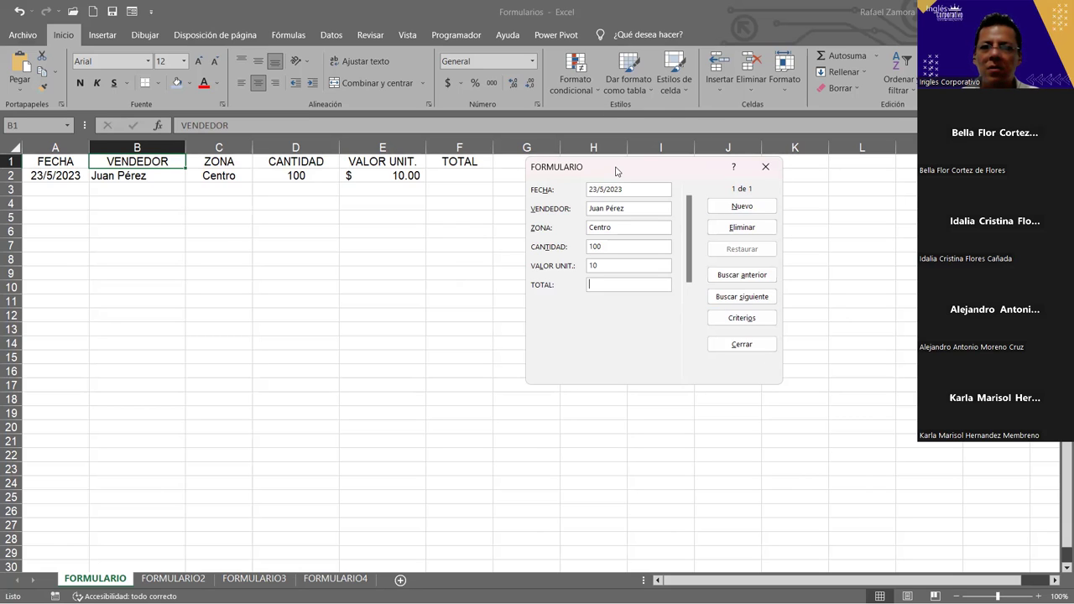
{"action": "left_click_drag", "start_coordinate": [616, 171], "coordinate": [585, 171]}
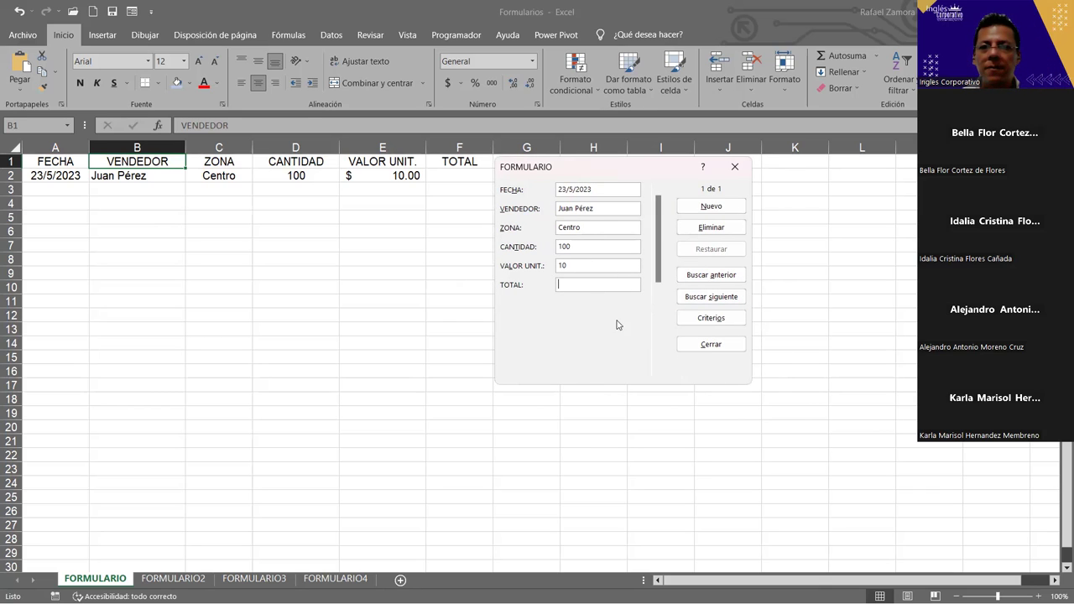
{"action": "left_click", "coordinate": [728, 345]}
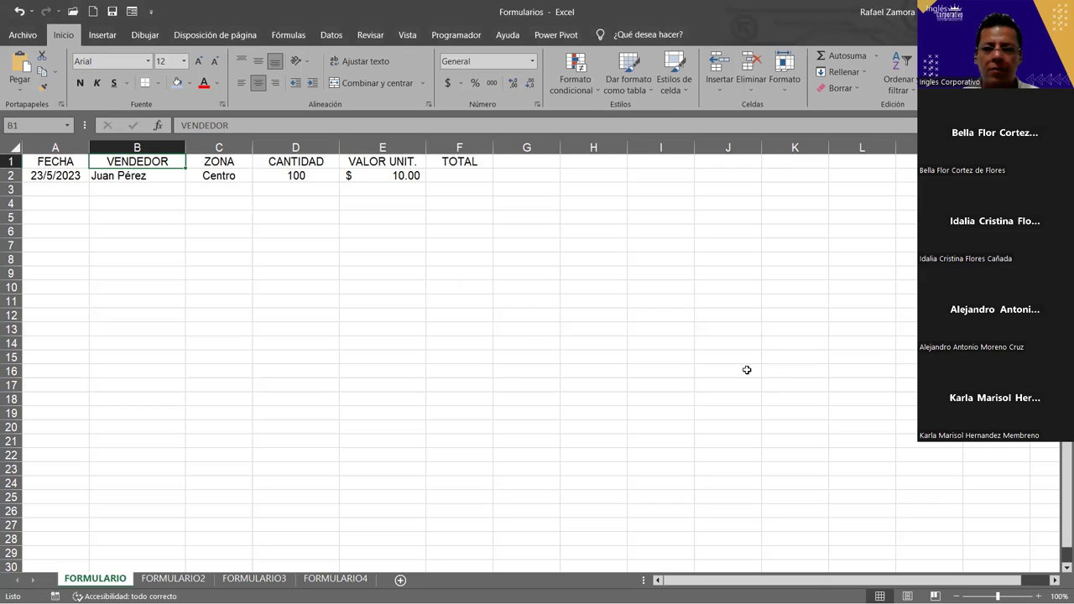
- Enter the formula =D2*E2 in F2 so TOTAL shows $1,000.00
{"action": "left_click", "coordinate": [480, 177]}
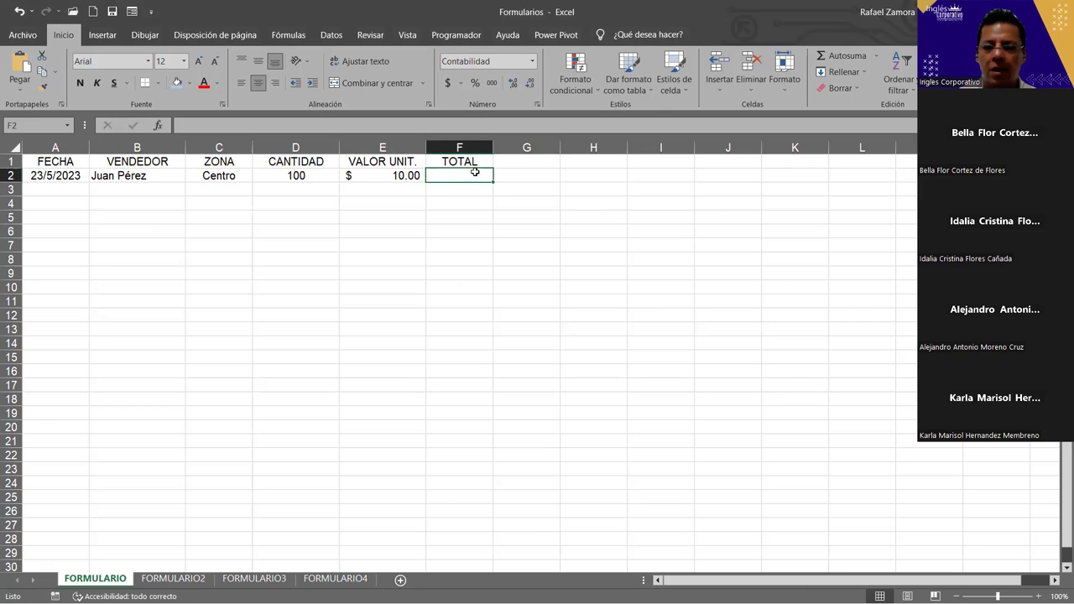
{"action": "type", "text": "="}
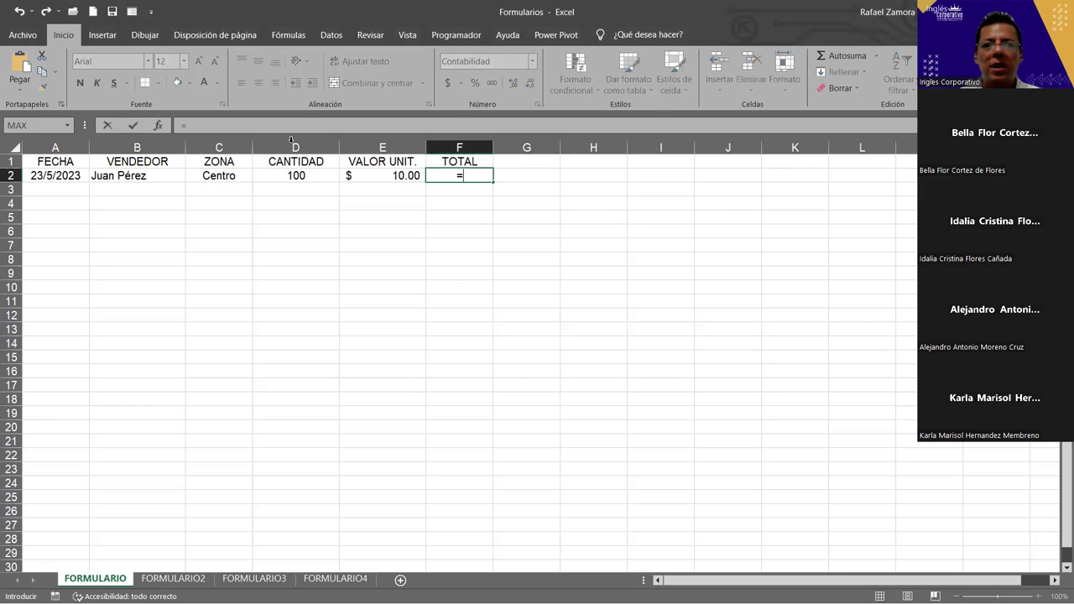
{"action": "left_click", "coordinate": [294, 175]}
{"action": "type", "text": "*"}
{"action": "left_click", "coordinate": [377, 174]}
{"action": "key", "text": "Return"}
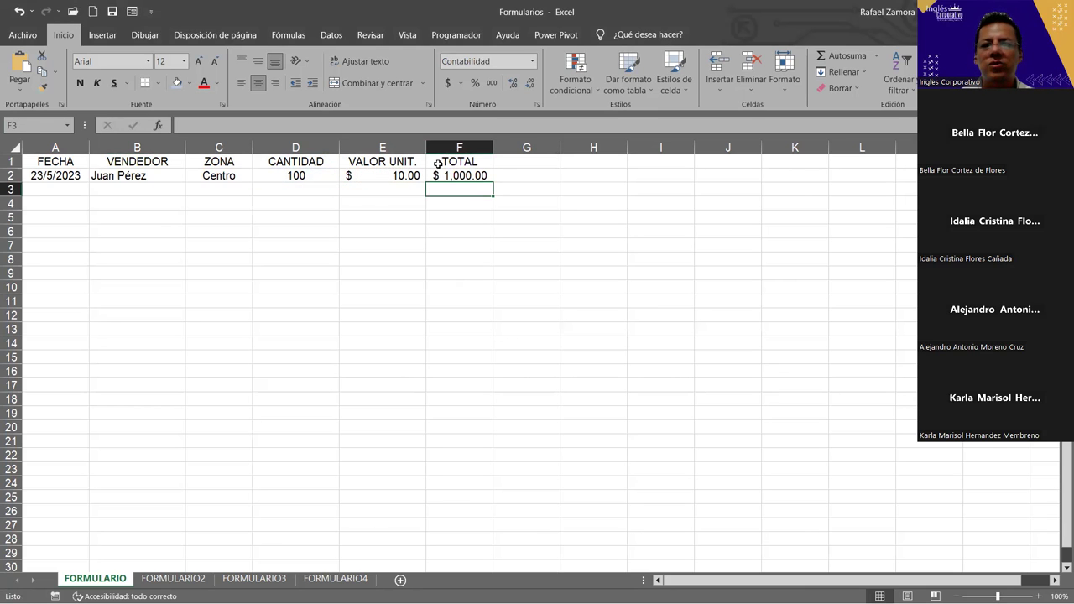
{"action": "left_click", "coordinate": [123, 173]}
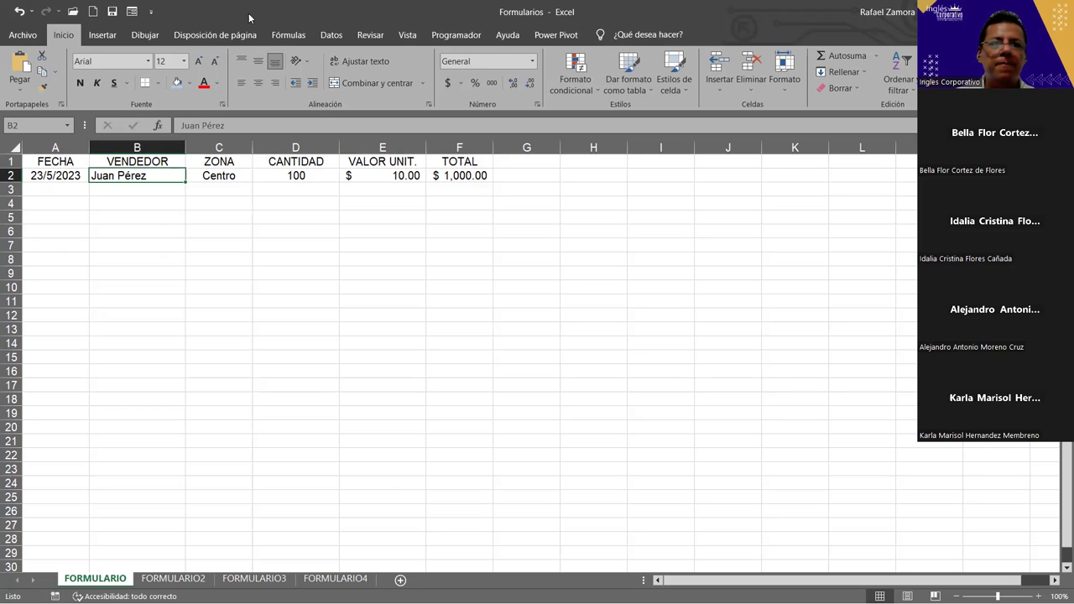
- Open the data form using the Formulario button on the Quick Access Toolbar
{"action": "left_click", "coordinate": [130, 11]}
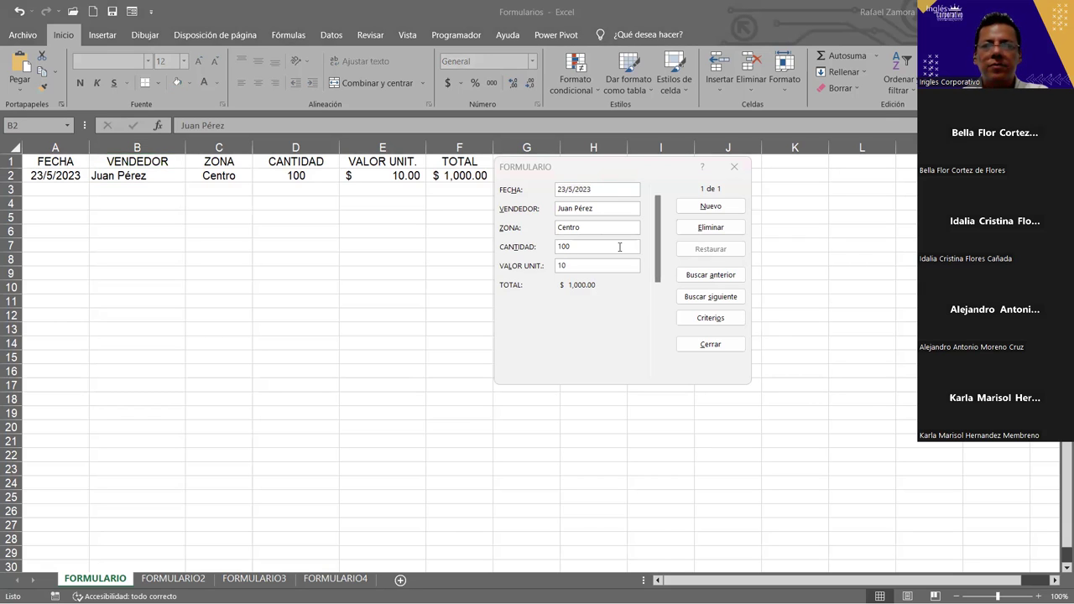
- Add a new record: 5-6-23, a new salesperson, Oriente, 75 units at 7.75
{"action": "left_click", "coordinate": [703, 209]}
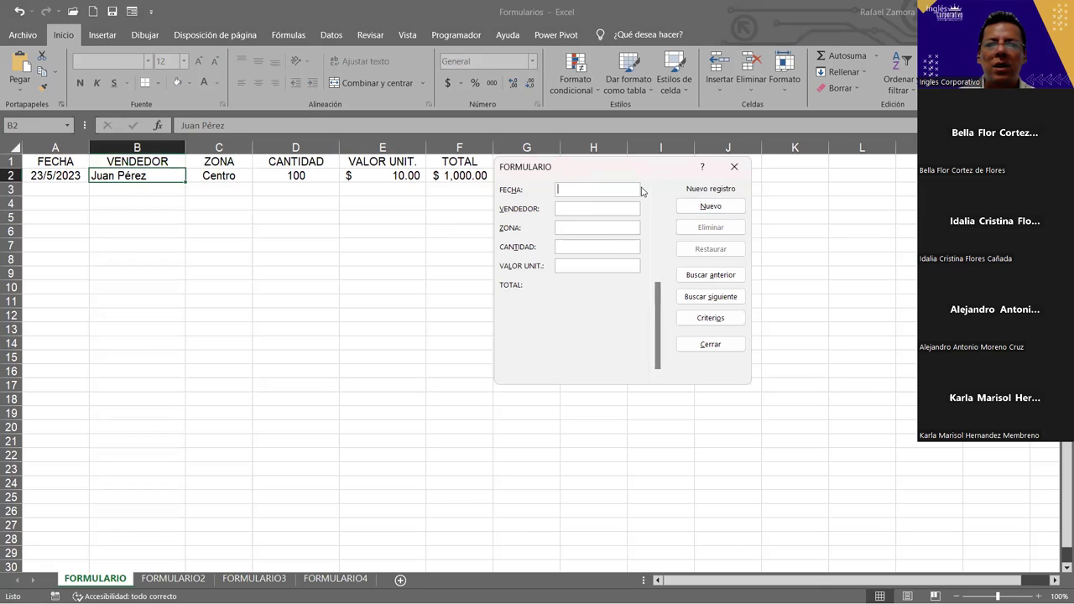
{"action": "type", "text": "5-6-"}
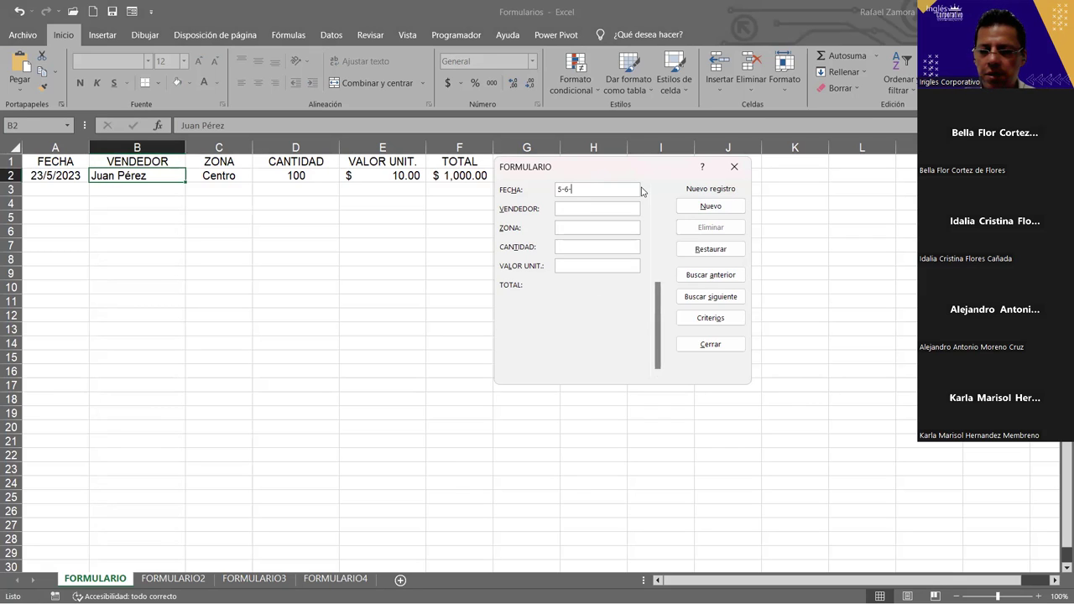
{"action": "type", "text": "23"}
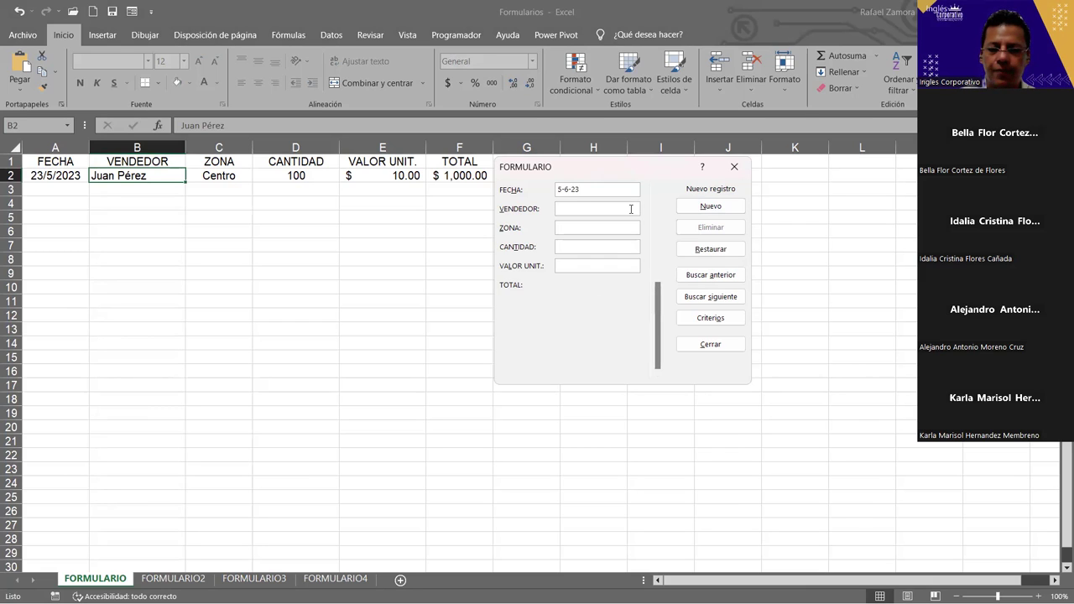
{"action": "type", "text": "Oscar Alberto"}
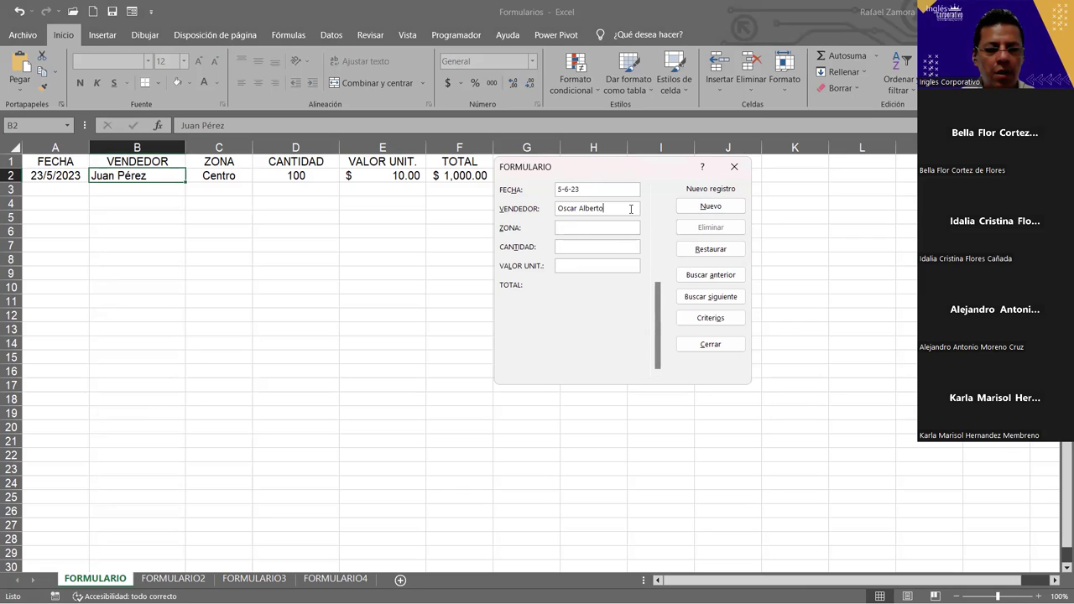
{"action": "key", "text": "Tab"}
{"action": "type", "text": "Oriente"}
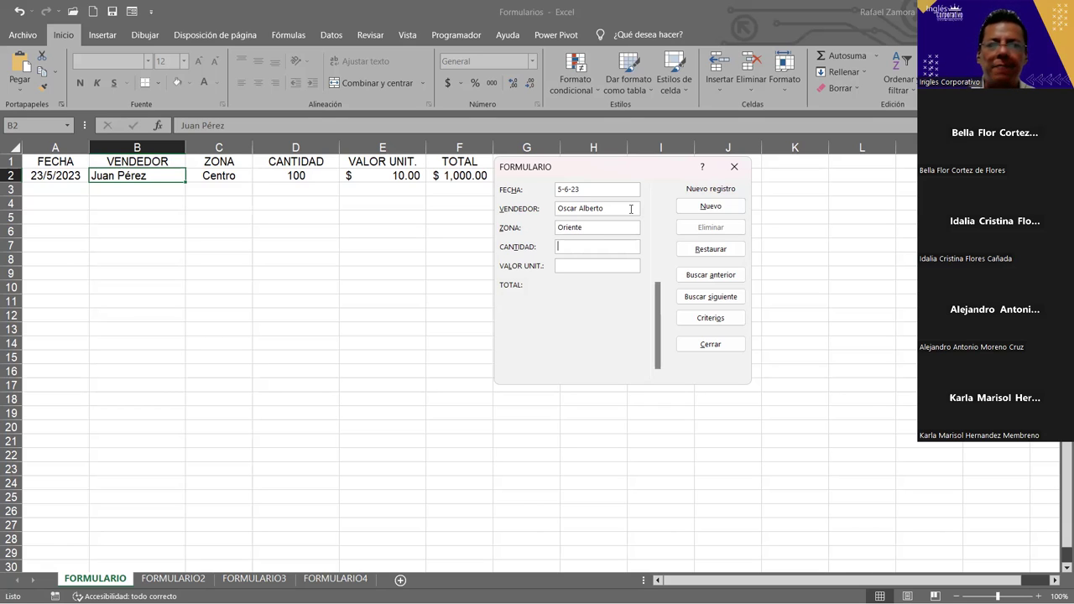
{"action": "type", "text": "75"}
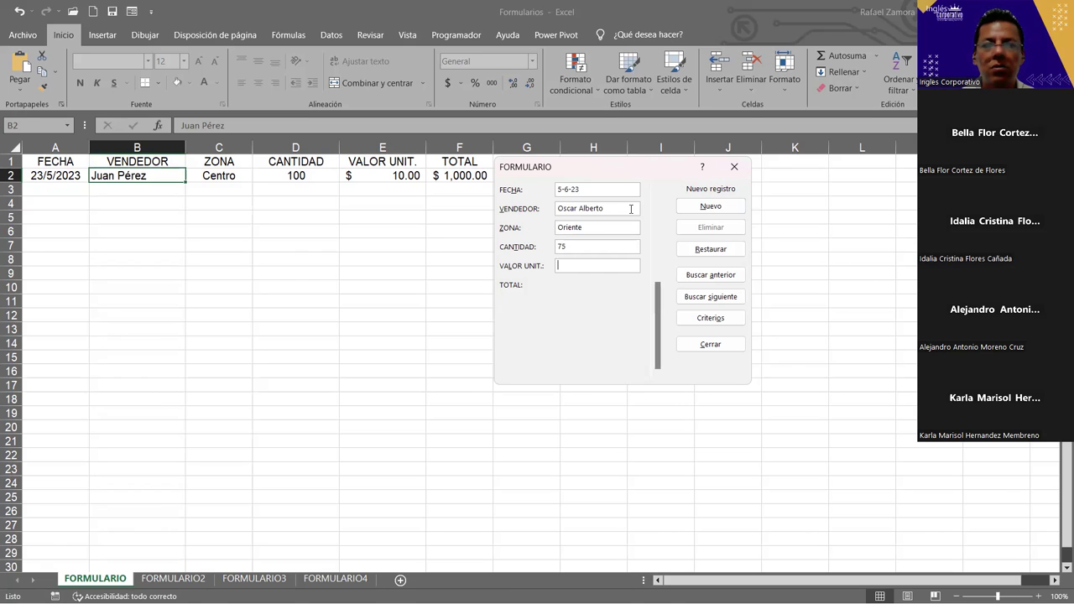
{"action": "type", "text": "7.75"}
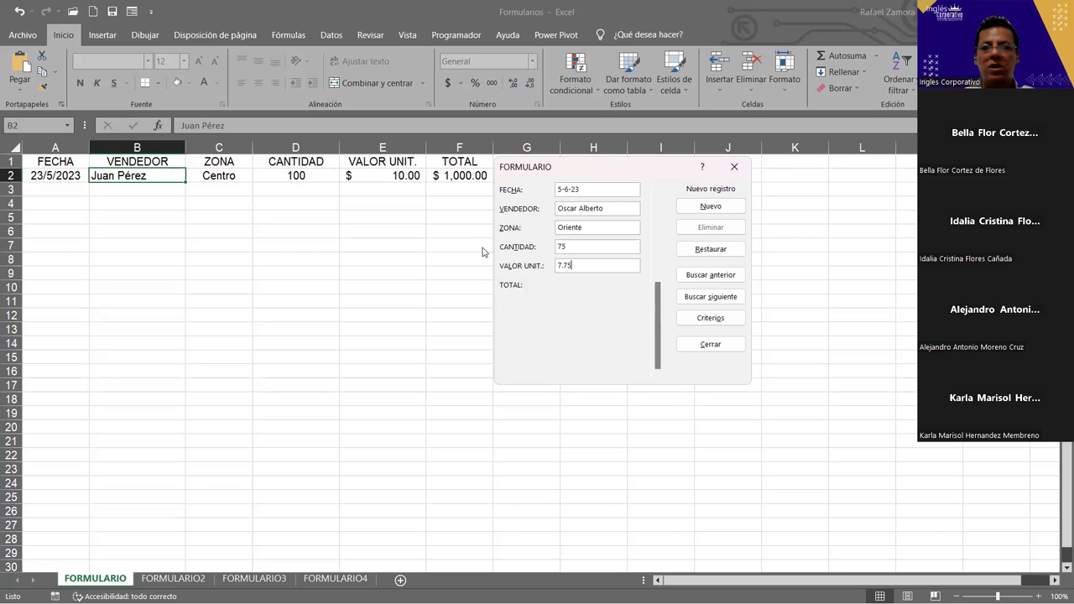
{"action": "left_click", "coordinate": [712, 206]}
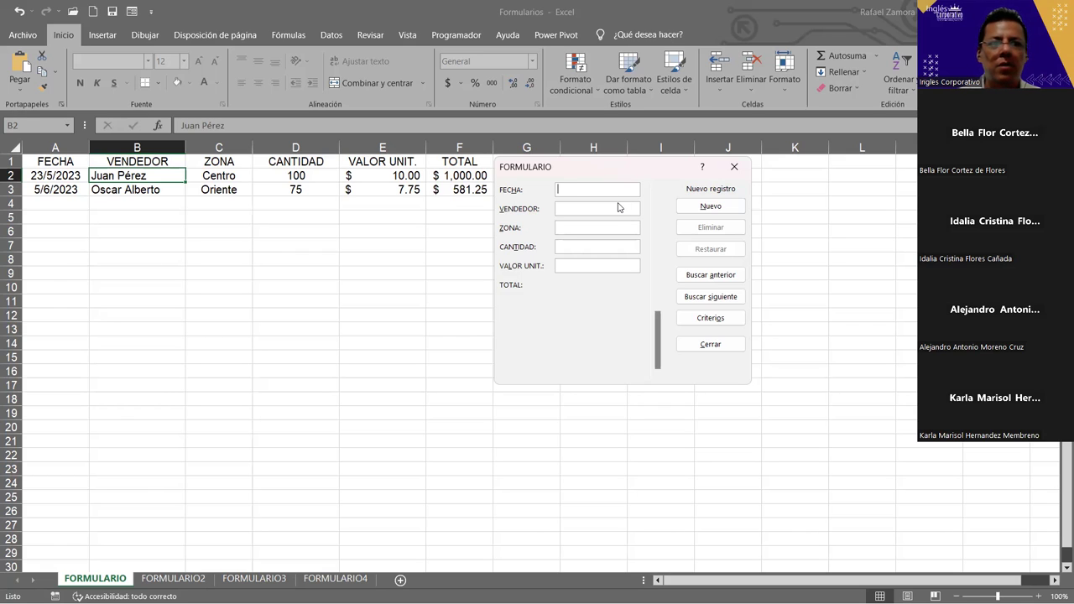
- Add a record dated 15-4-23 for another salesperson, Occidente, 110 units at 5.5
{"action": "type", "text": "15-4-23"}
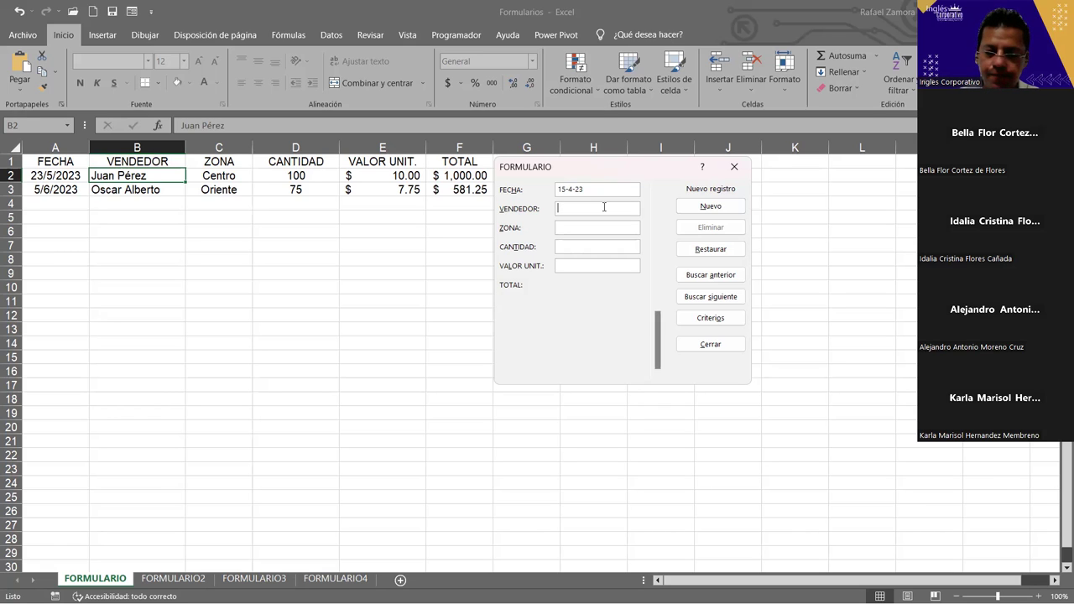
{"action": "type", "text": "Clanca"}
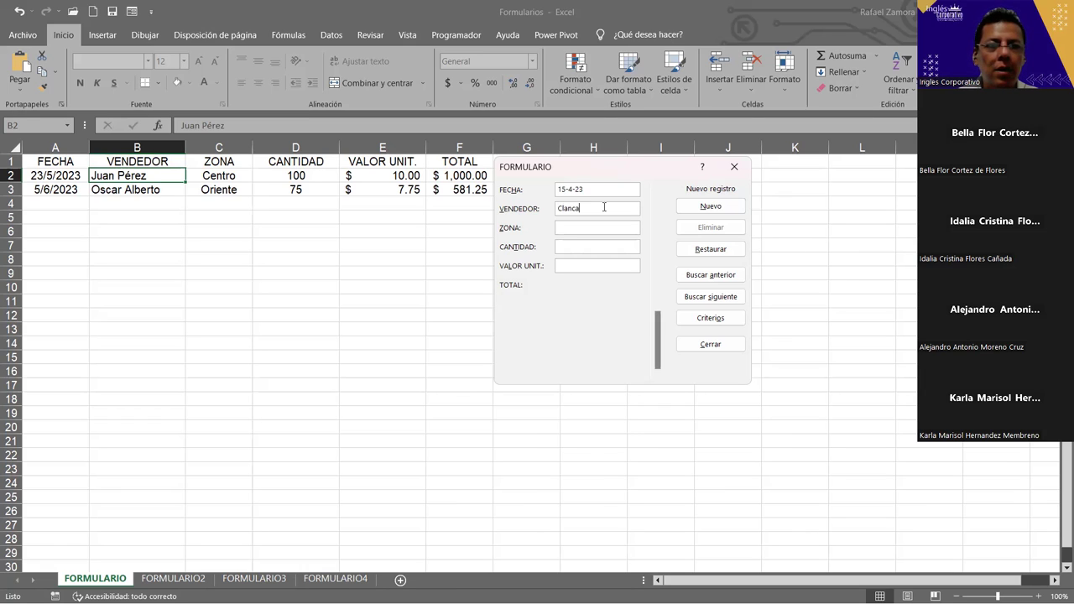
{"action": "key", "text": "BackSpace"}
{"action": "key", "text": "BackSpace"}
{"action": "key", "text": "BackSpace"}
{"action": "key", "text": "BackSpace"}
{"action": "key", "text": "BackSpace"}
{"action": "key", "text": "BackSpace"}
{"action": "type", "text": "Blanca Elena"}
{"action": "left_click", "coordinate": [604, 228]}
{"action": "type", "text": "Occidente"}
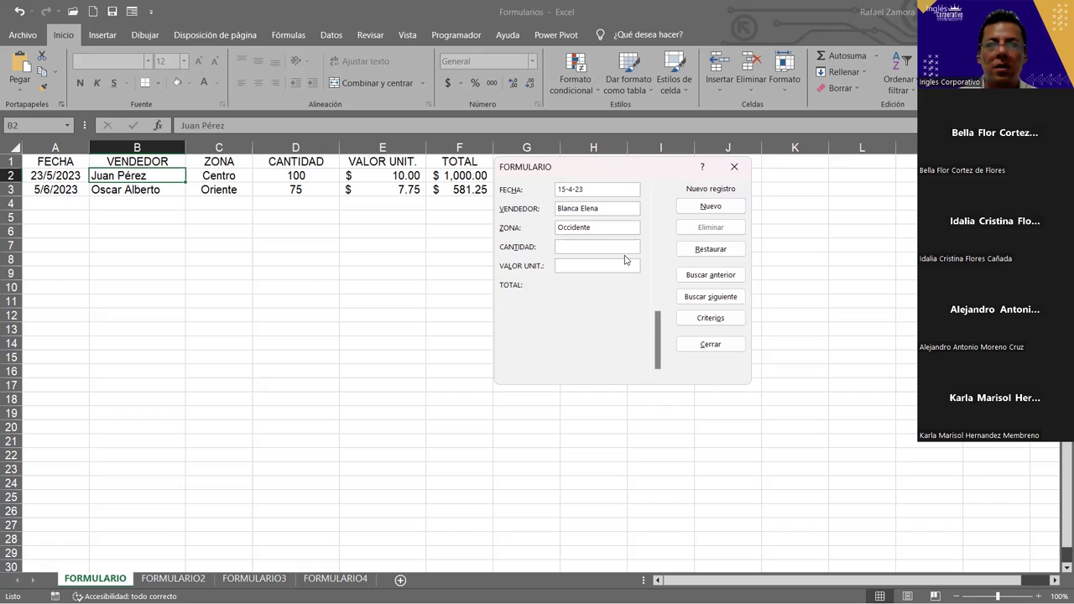
{"action": "type", "text": "110"}
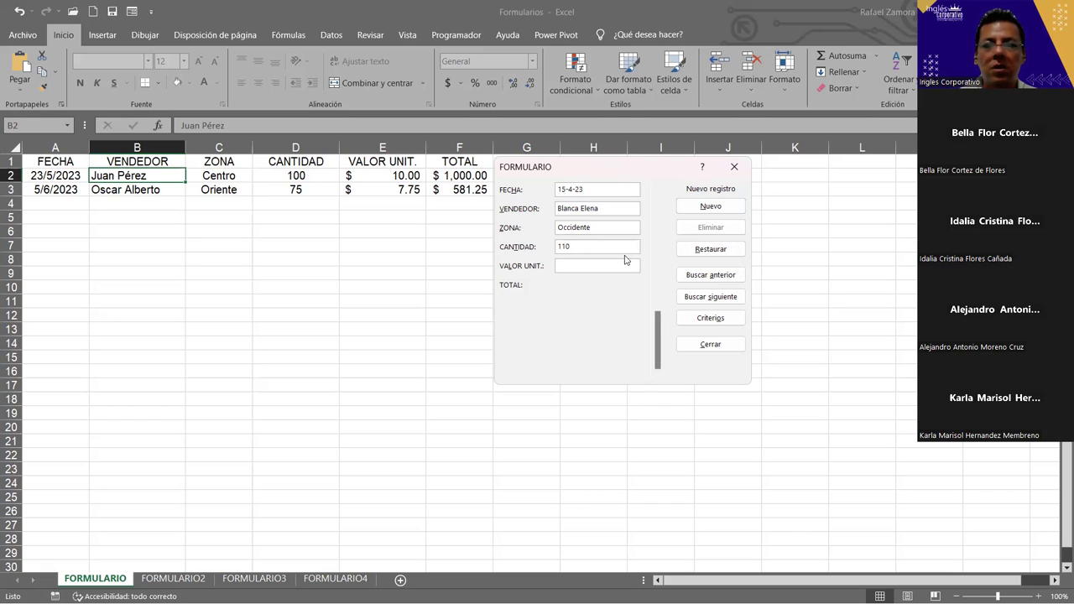
{"action": "type", "text": "5.5"}
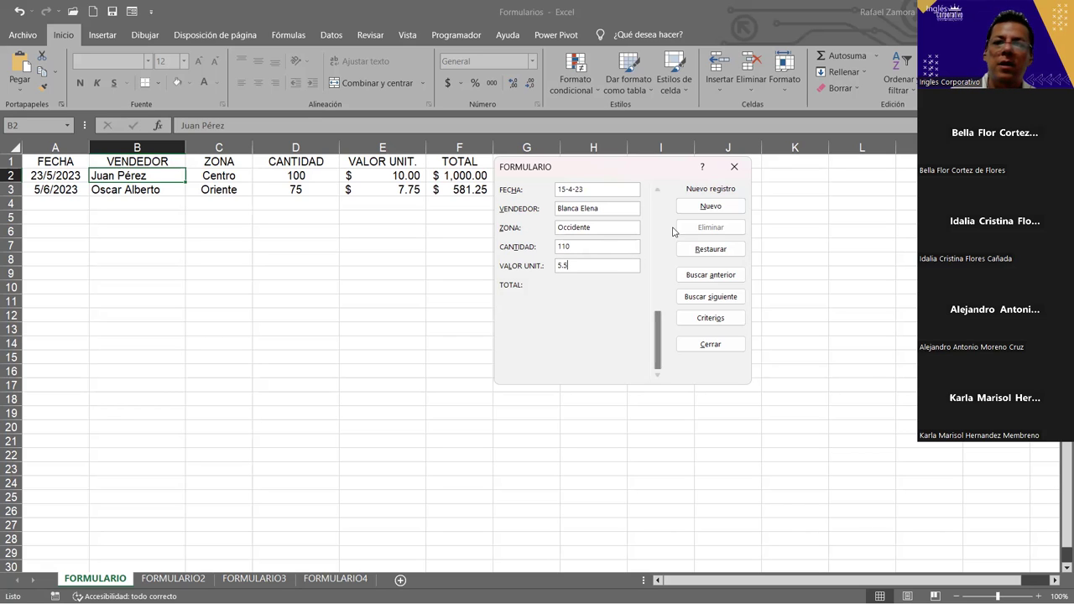
{"action": "left_click", "coordinate": [709, 208]}
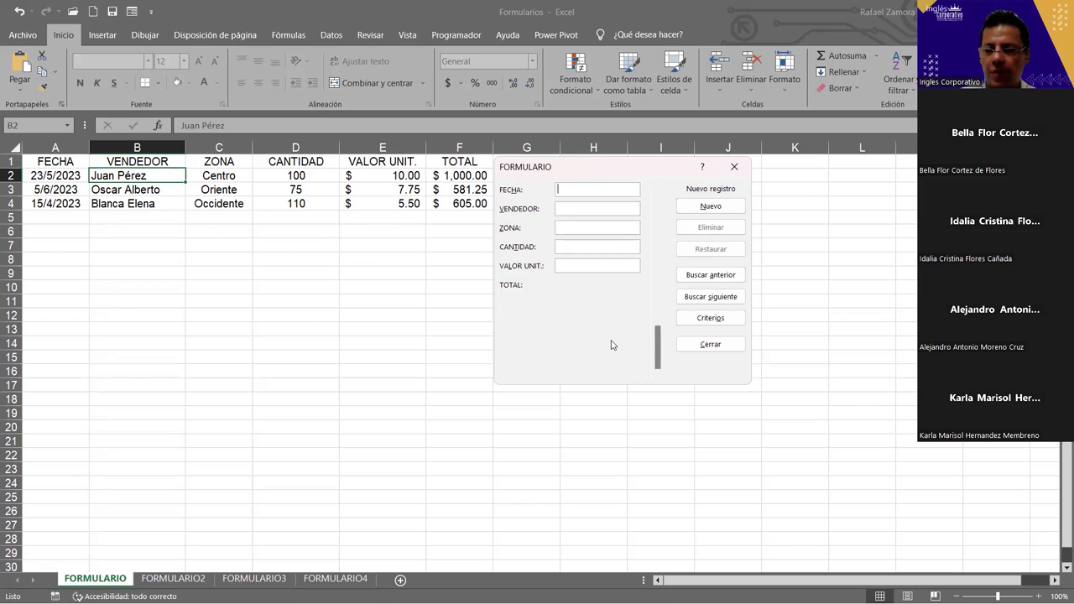
- Enter the date 21-8-23 in the FECHA field of the data form
{"action": "type", "text": "21-8-23"}
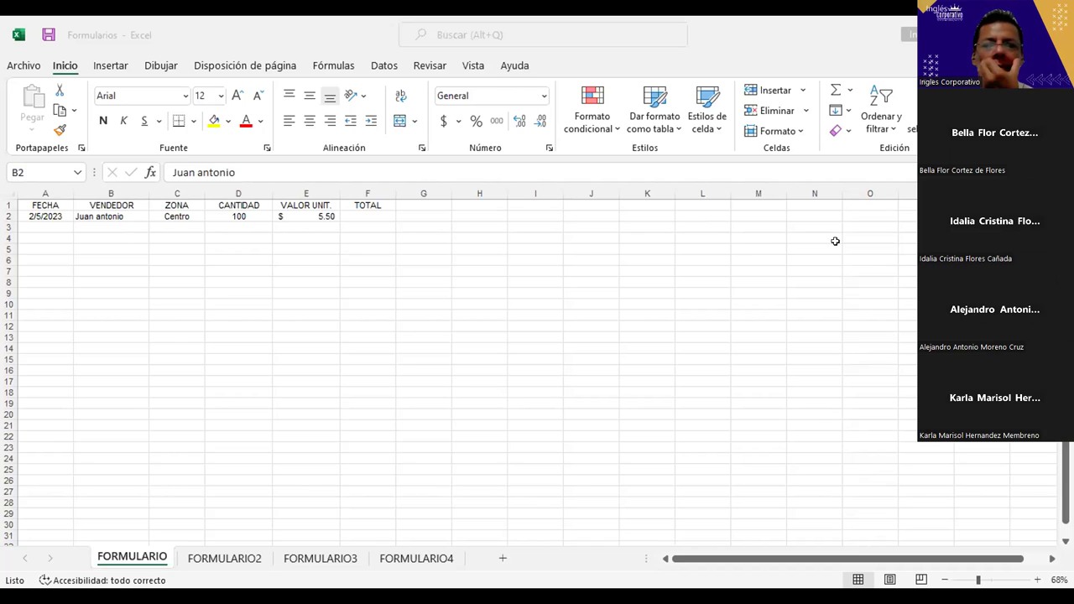
- Re-enter the first sale's FECHA in the data form so it commits as 23/1/1900
{"action": "key", "text": "alt+d"}
{"action": "key", "text": "o"}
{"action": "key", "text": "BackSpace"}
{"action": "key", "text": "BackSpace"}
{"action": "key", "text": "BackSpace"}
{"action": "key", "text": "Delete"}
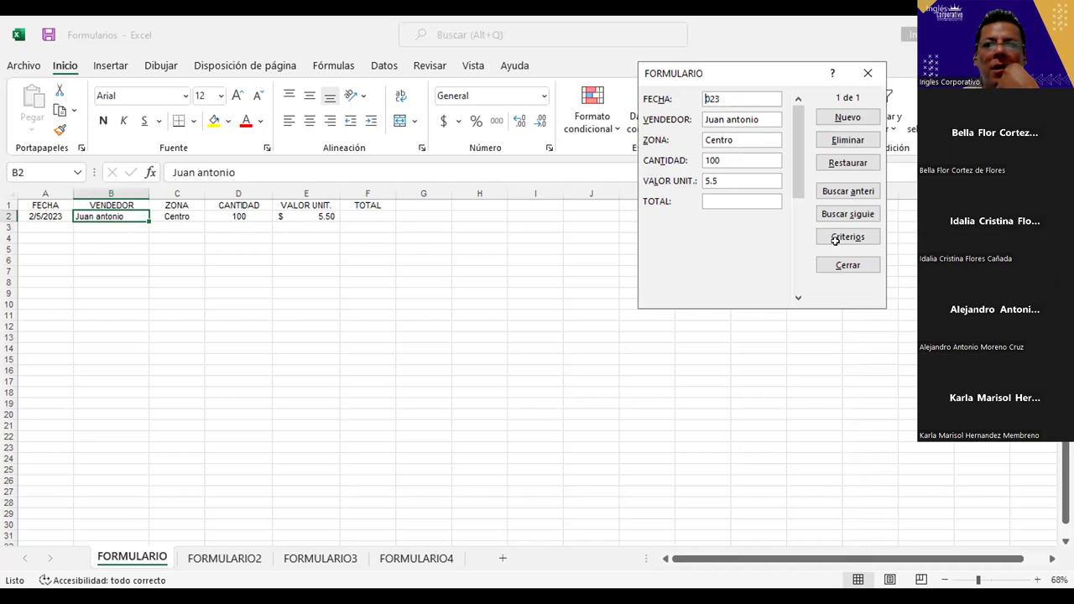
{"action": "type", "text": "6-5"}
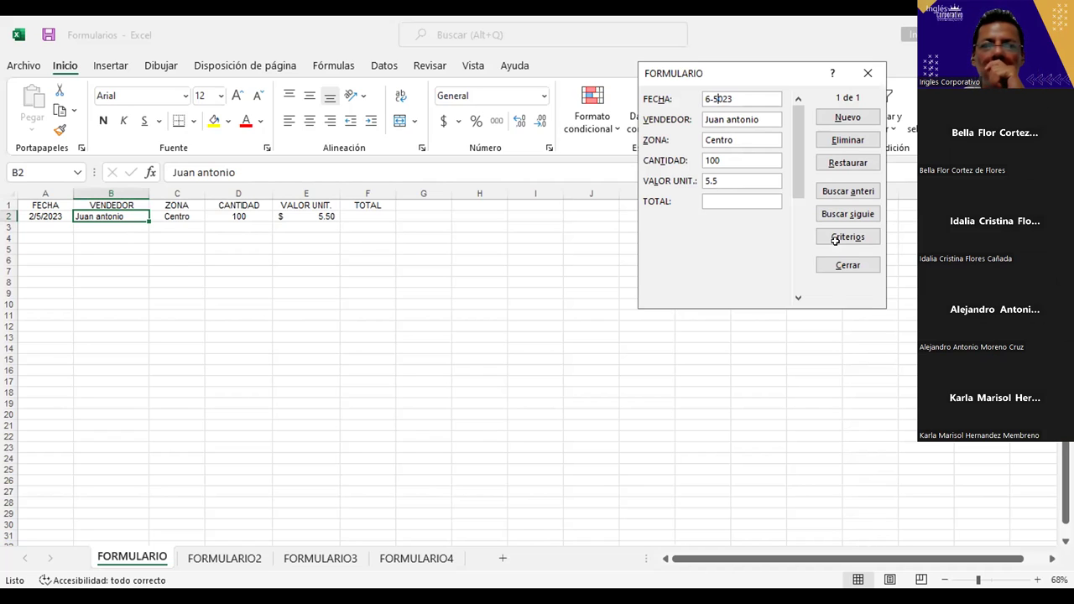
{"action": "key", "text": "BackSpace"}
{"action": "key", "text": "BackSpace"}
{"action": "key", "text": "BackSpace"}
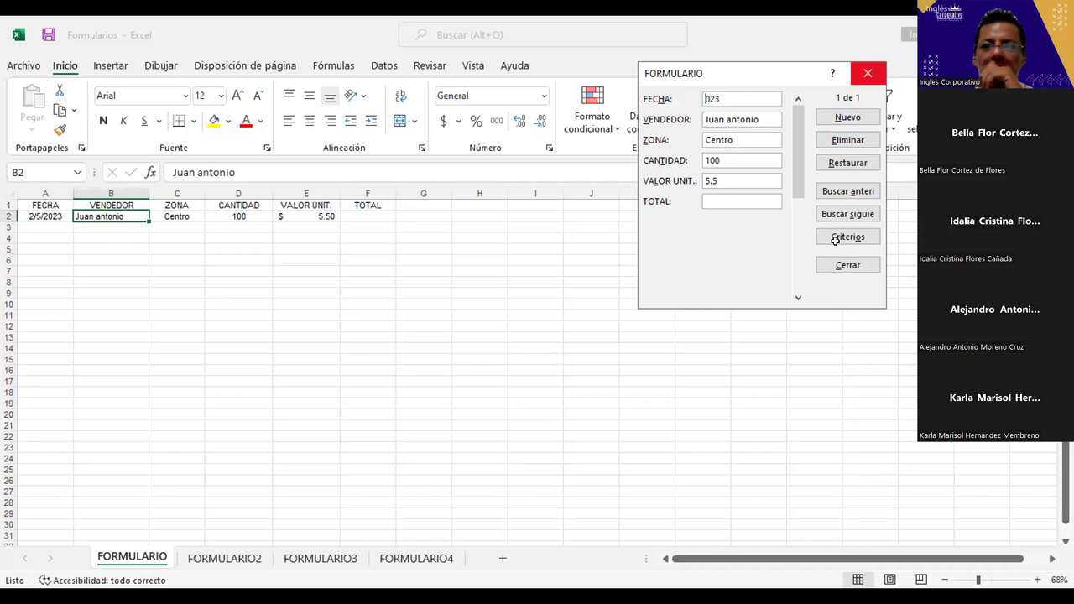
{"action": "left_click", "coordinate": [847, 265]}
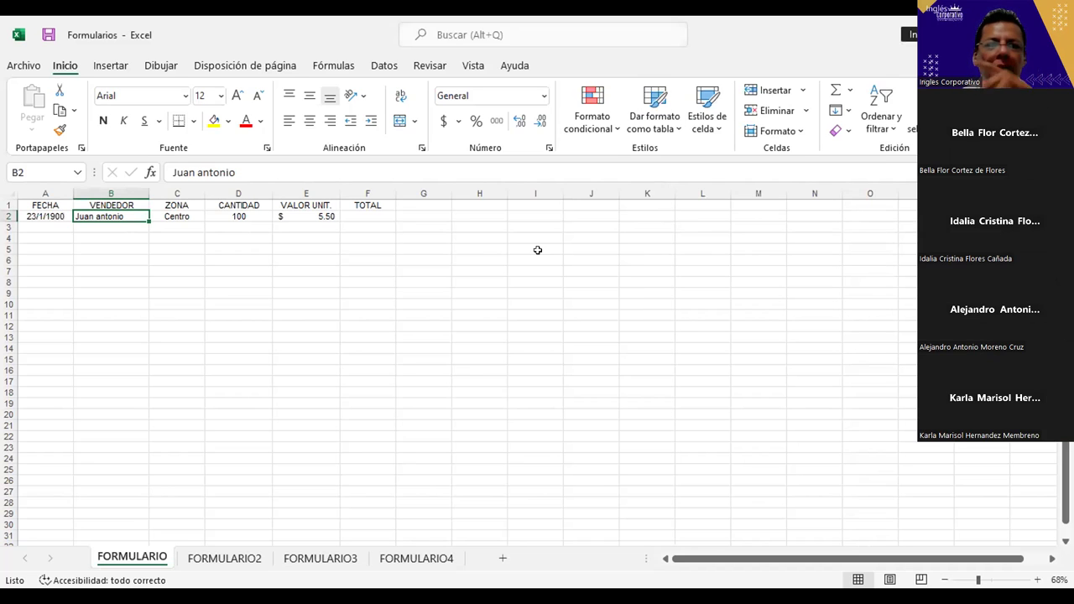
- Select cells A3 and B2, then reopen the Formulario data form
{"action": "left_click", "coordinate": [56, 225]}
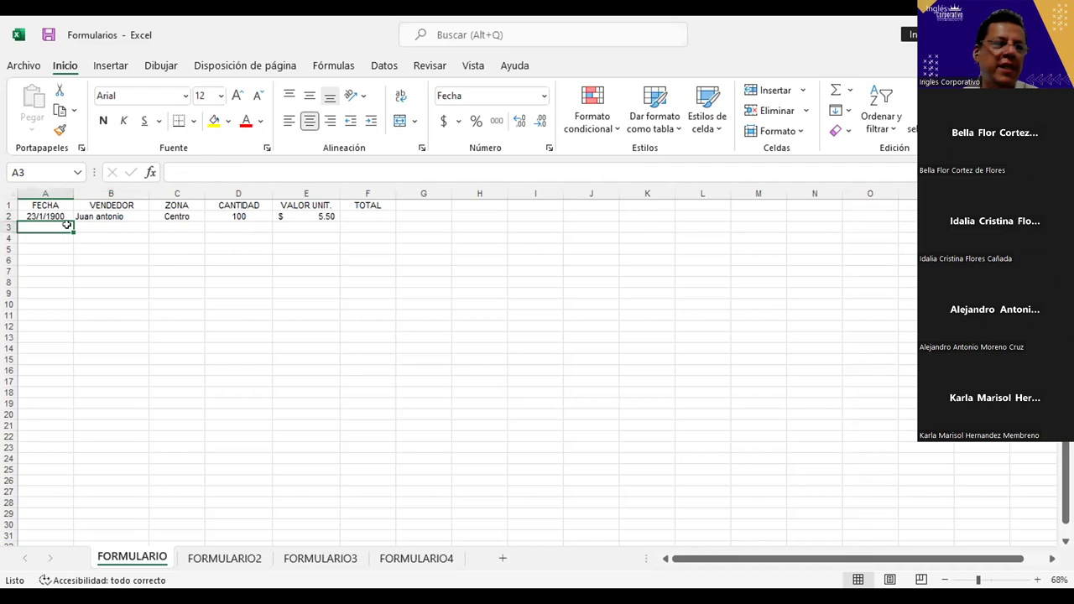
{"action": "left_click", "coordinate": [97, 216]}
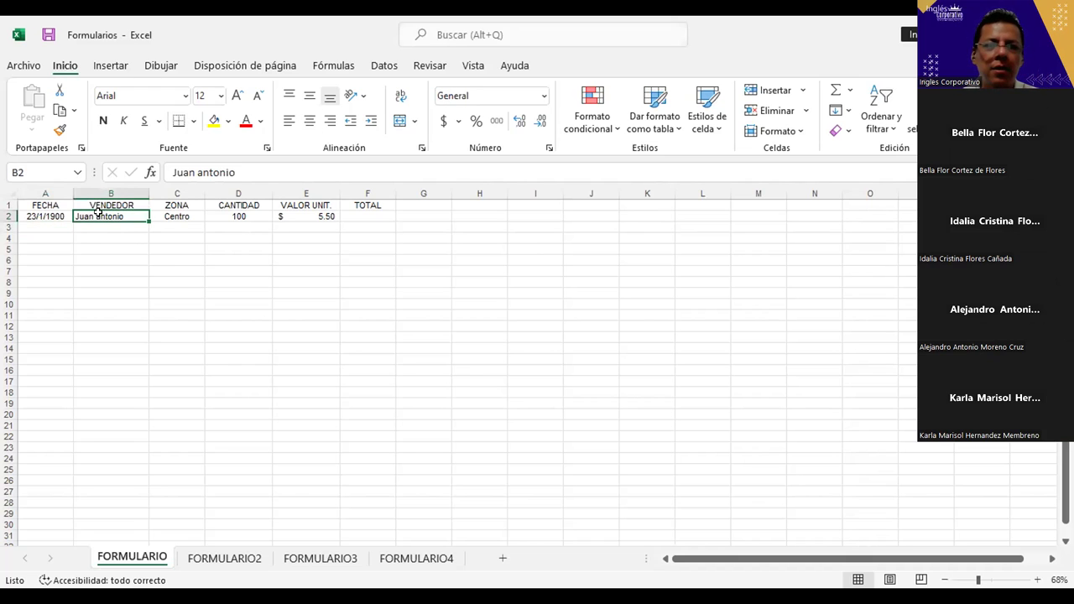
{"action": "left_click", "coordinate": [900, 127]}
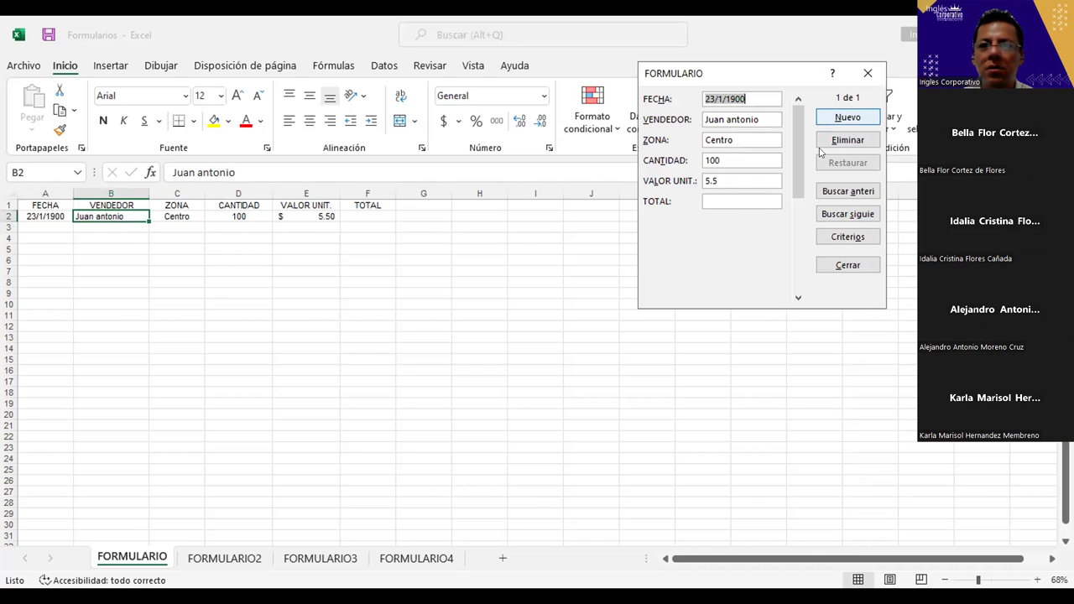
- Add a record dated 6-5-23 with the seller's name, zone Oriente, 75 units at 7.75
{"action": "left_click", "coordinate": [848, 117]}
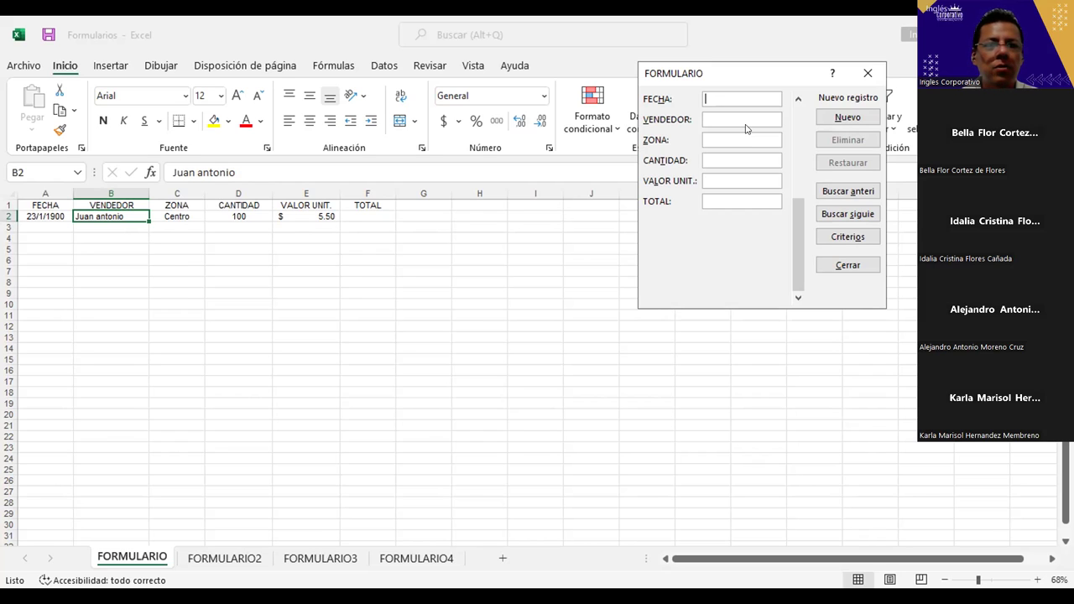
{"action": "type", "text": "6-"}
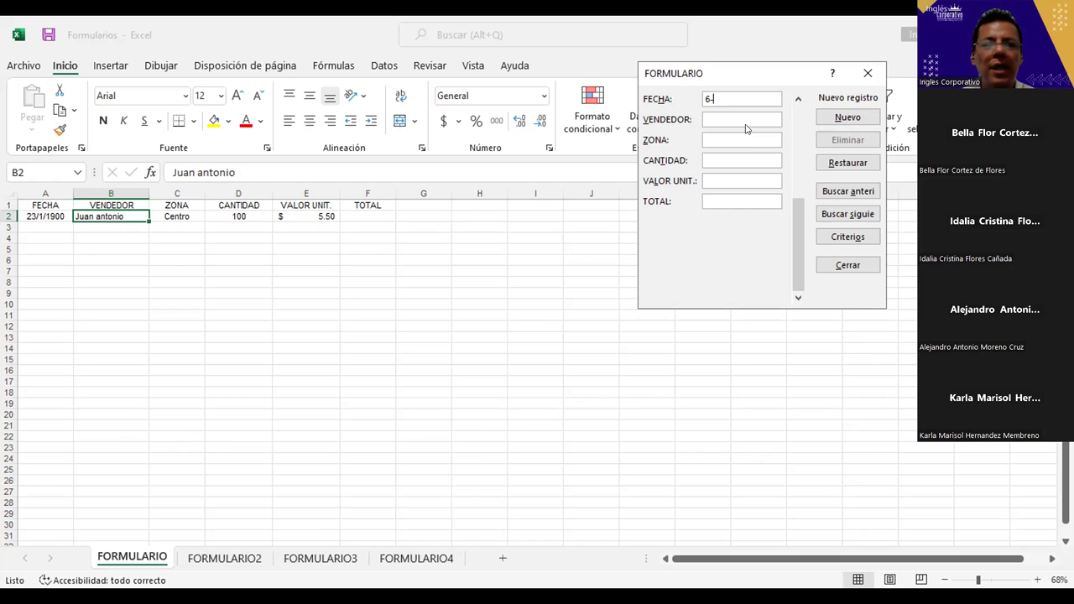
{"action": "type", "text": "5-23OSca"}
{"action": "key", "text": "BackSpace"}
{"action": "key", "text": "BackSpace"}
{"action": "key", "text": "BackSpace"}
{"action": "key", "text": "BackSpace"}
{"action": "type", "text": "scar Alberto"}
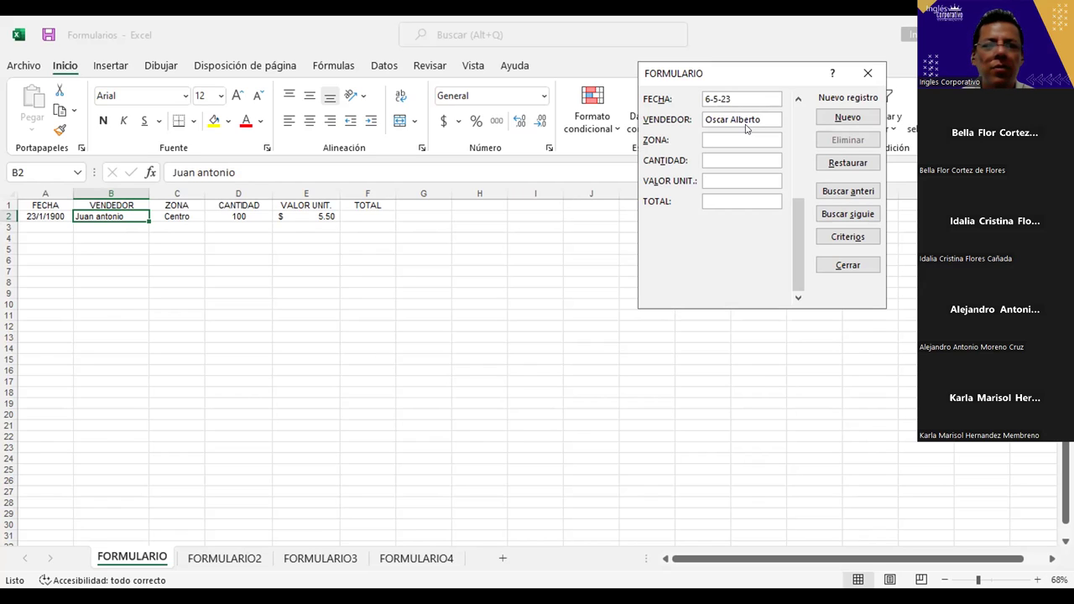
{"action": "key", "text": "Tab"}
{"action": "type", "text": "Oriente"}
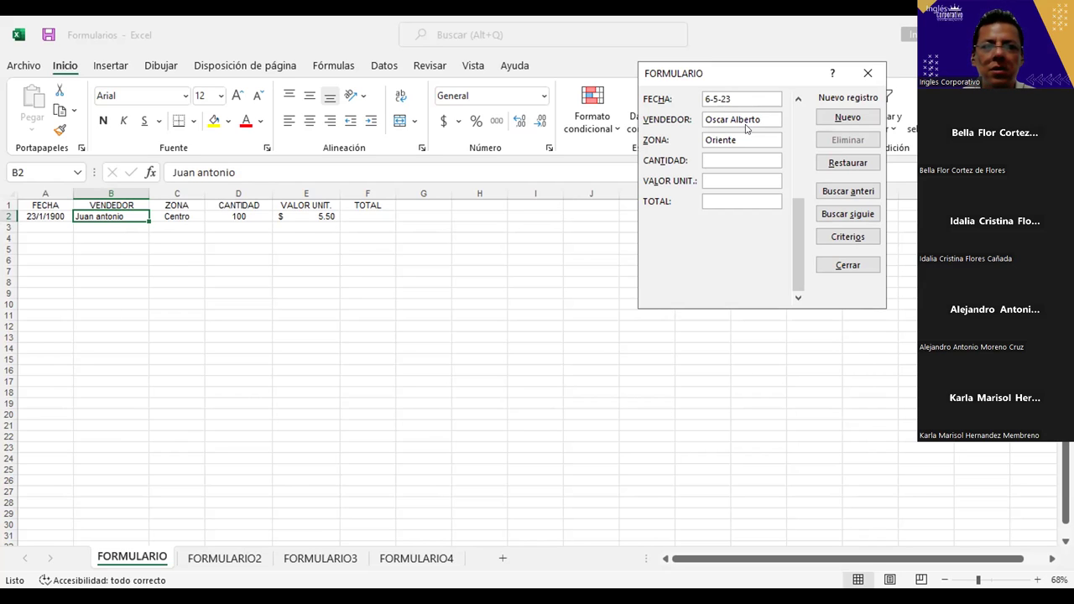
{"action": "type", "text": "75"}
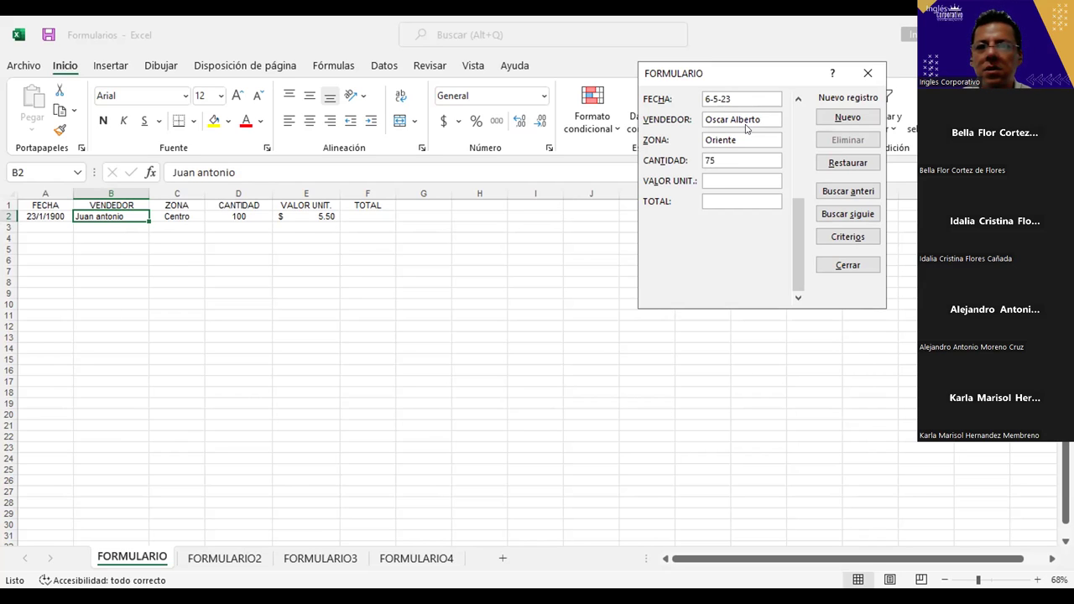
{"action": "key", "text": "Tab"}
{"action": "type", "text": "7.75"}
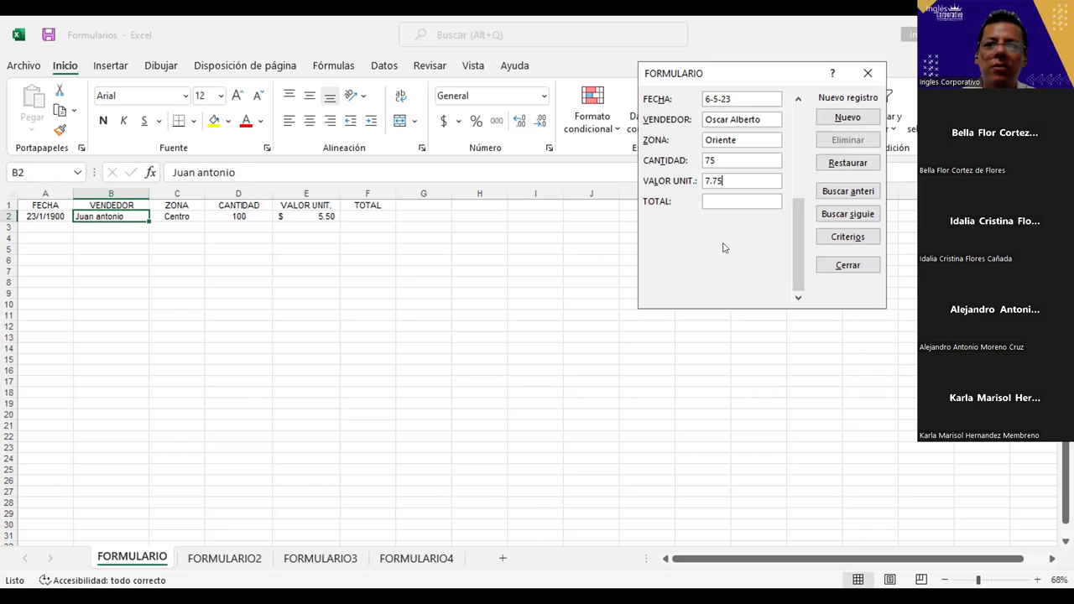
{"action": "left_click", "coordinate": [847, 116]}
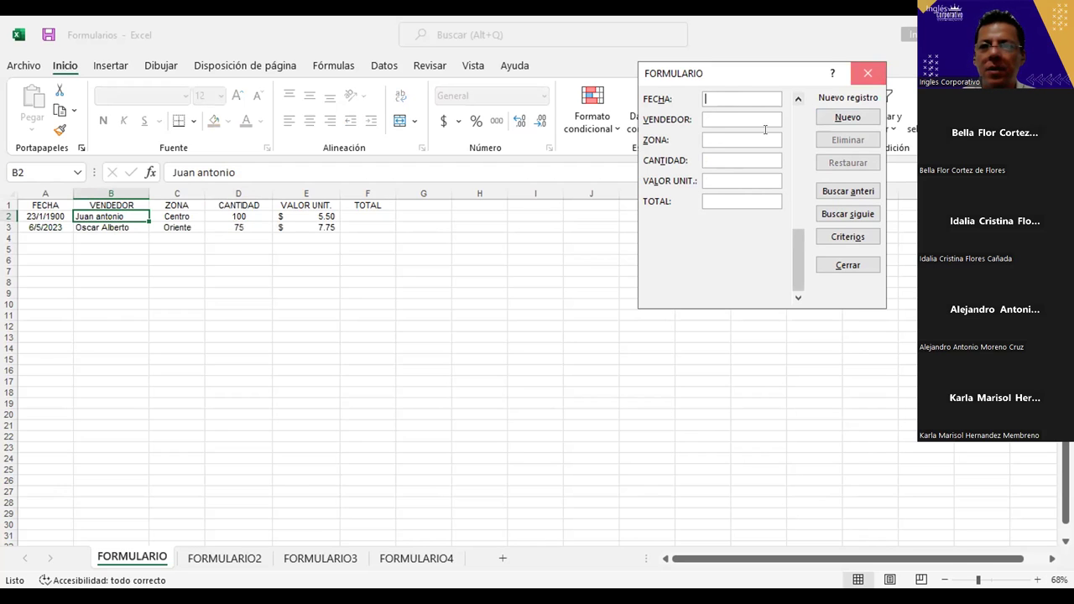
{"action": "left_click", "coordinate": [868, 73]}
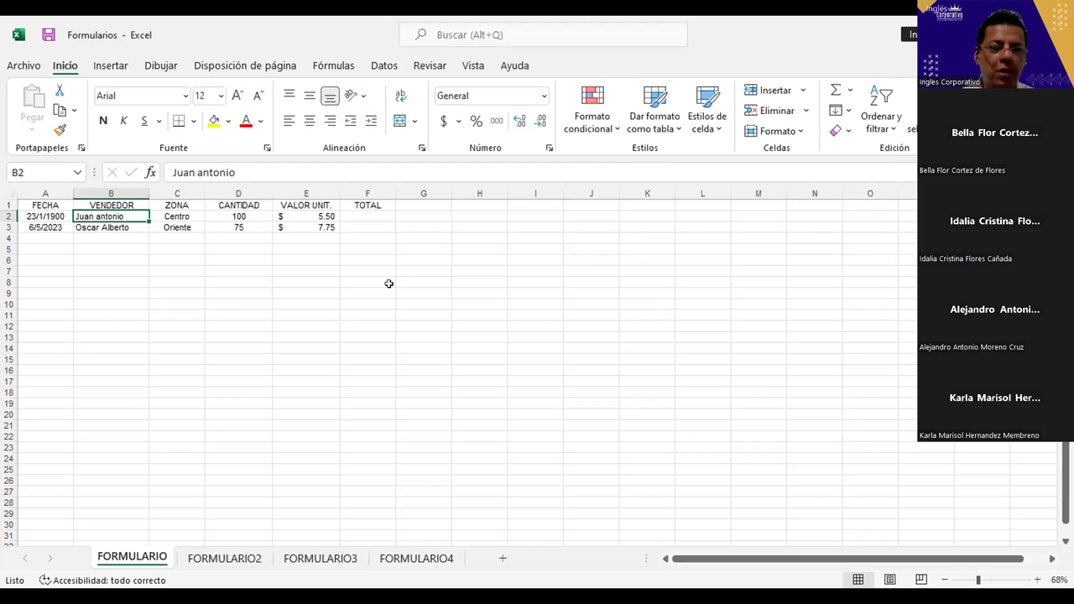
- Enter the formula =D2*E2 in F2 for the first sale's total
{"action": "left_click", "coordinate": [351, 216]}
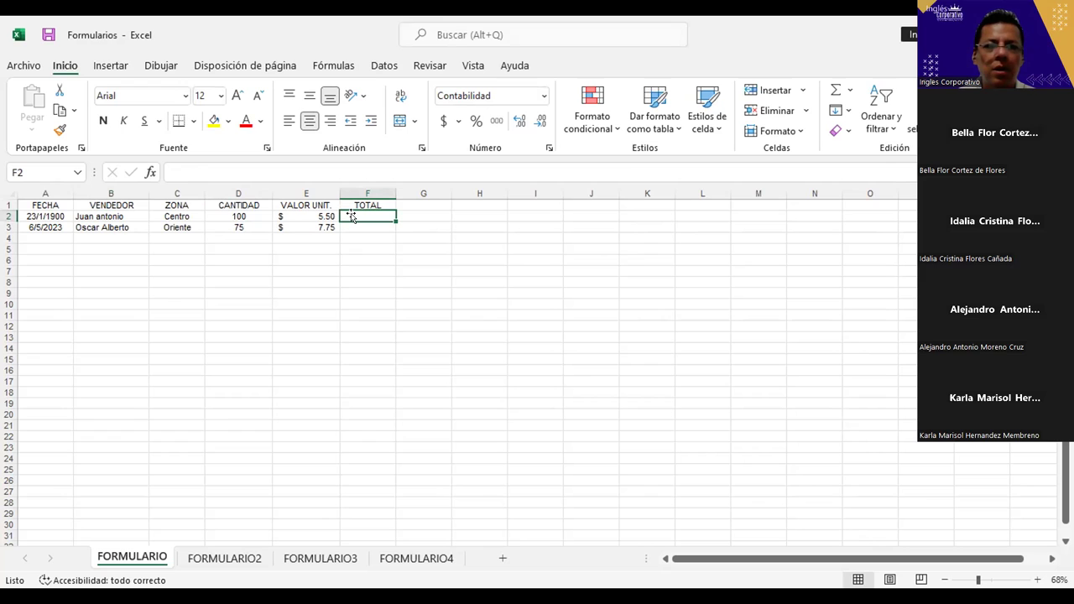
{"action": "type", "text": "+"}
{"action": "key", "text": "BackSpace"}
{"action": "type", "text": "="}
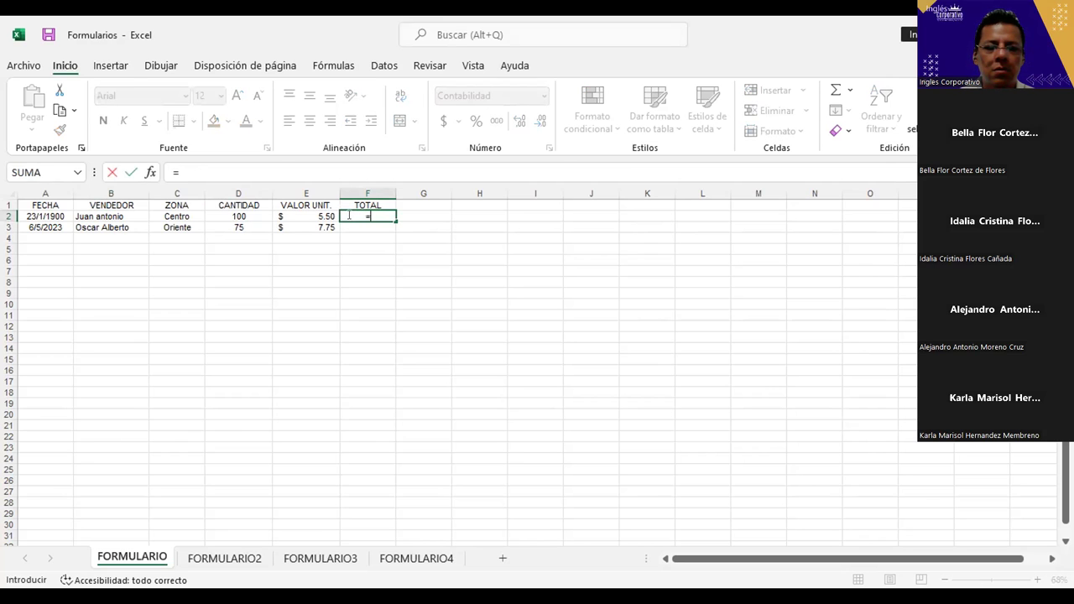
{"action": "left_click", "coordinate": [244, 214]}
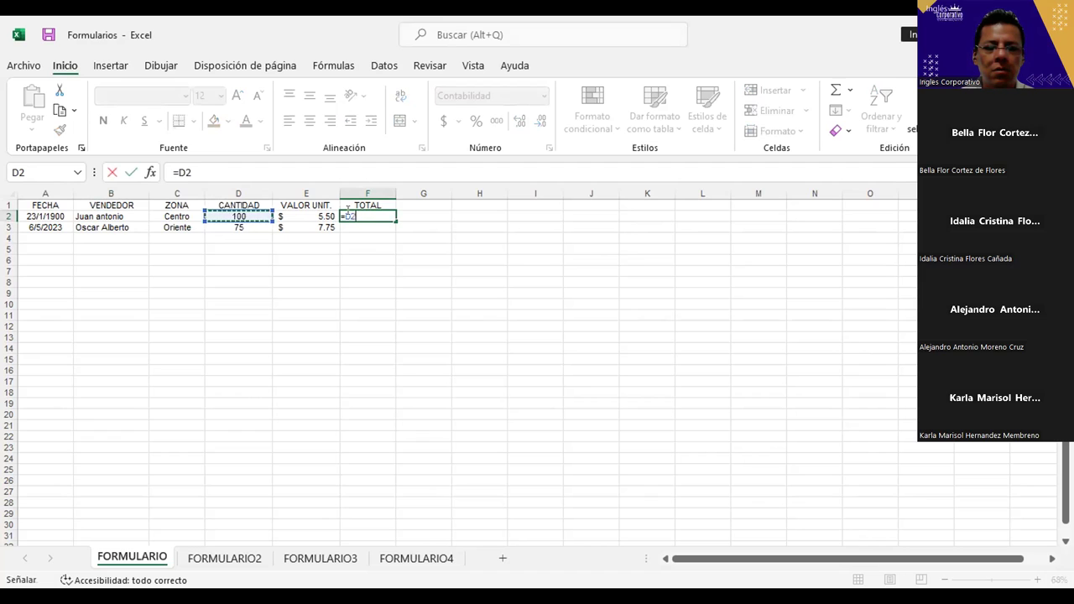
{"action": "type", "text": "*"}
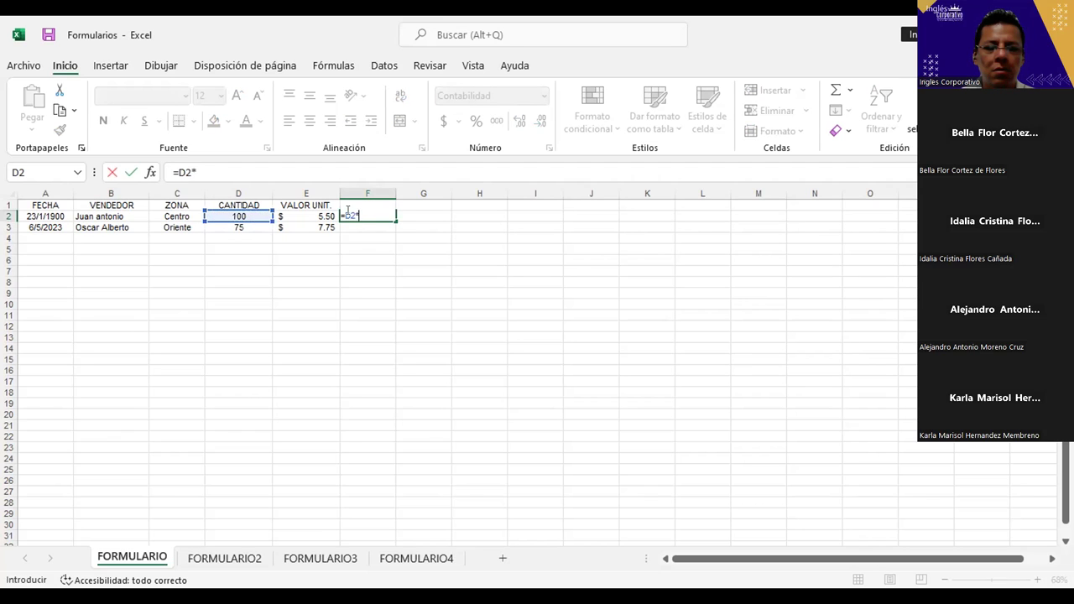
{"action": "left_click", "coordinate": [312, 216]}
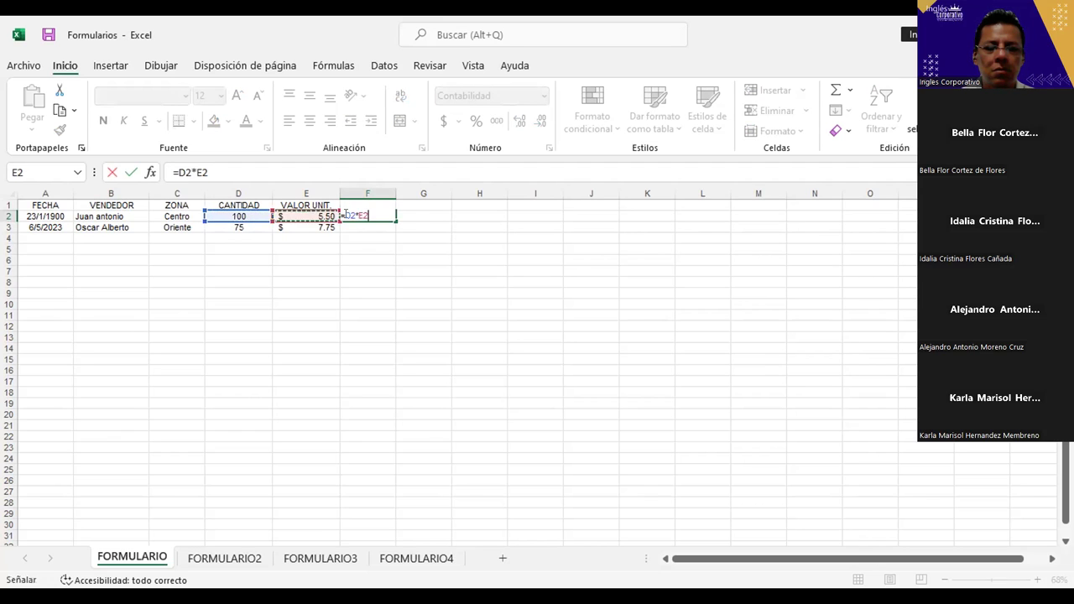
{"action": "key", "text": "Return"}
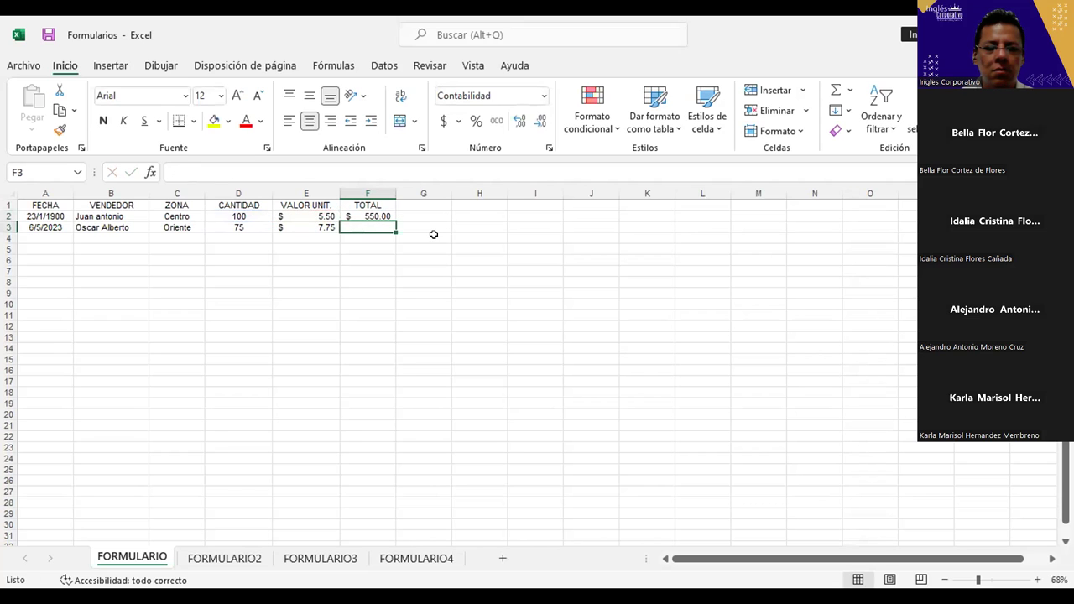
- Fill the F2 formula down to F3, giving totals 550.00 and 581.25
{"action": "left_click", "coordinate": [378, 212]}
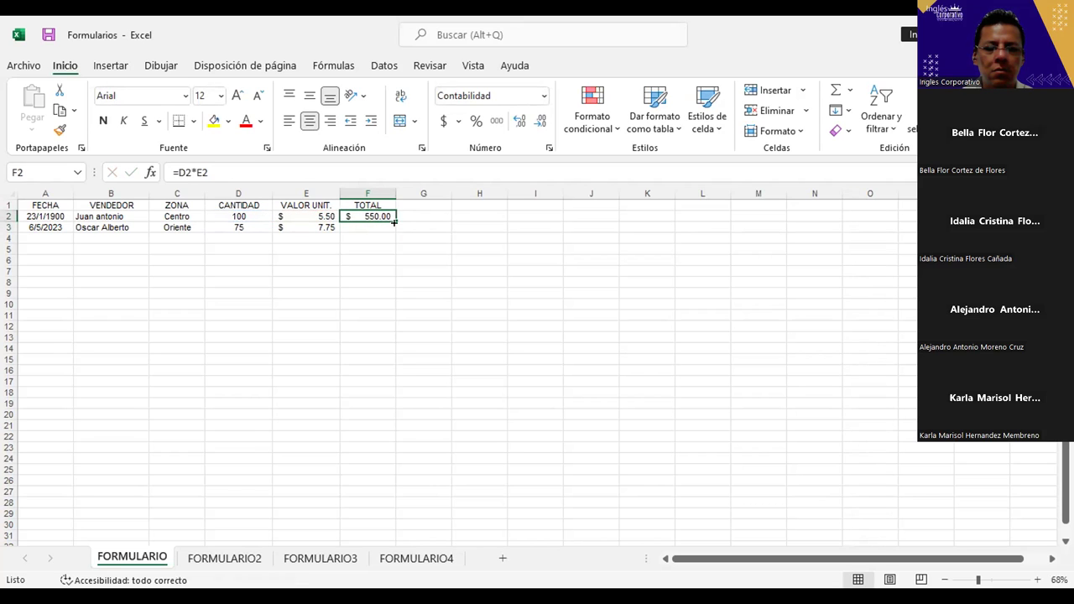
{"action": "left_click_drag", "start_coordinate": [390, 220], "coordinate": [391, 228]}
{"action": "left_click", "coordinate": [420, 228]}
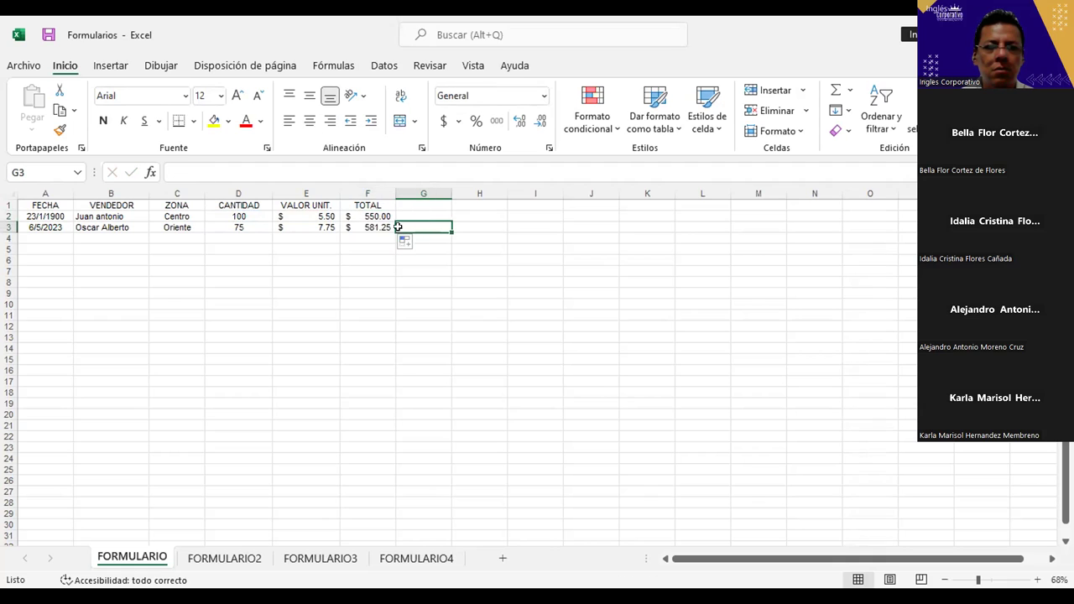
{"action": "left_click", "coordinate": [117, 227]}
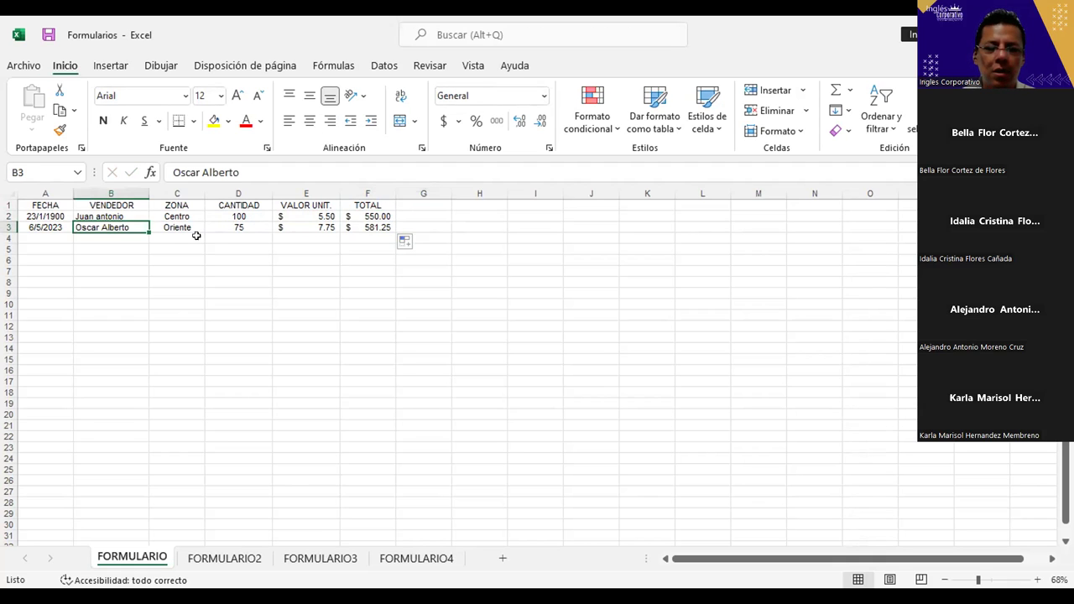
{"action": "left_click", "coordinate": [117, 216]}
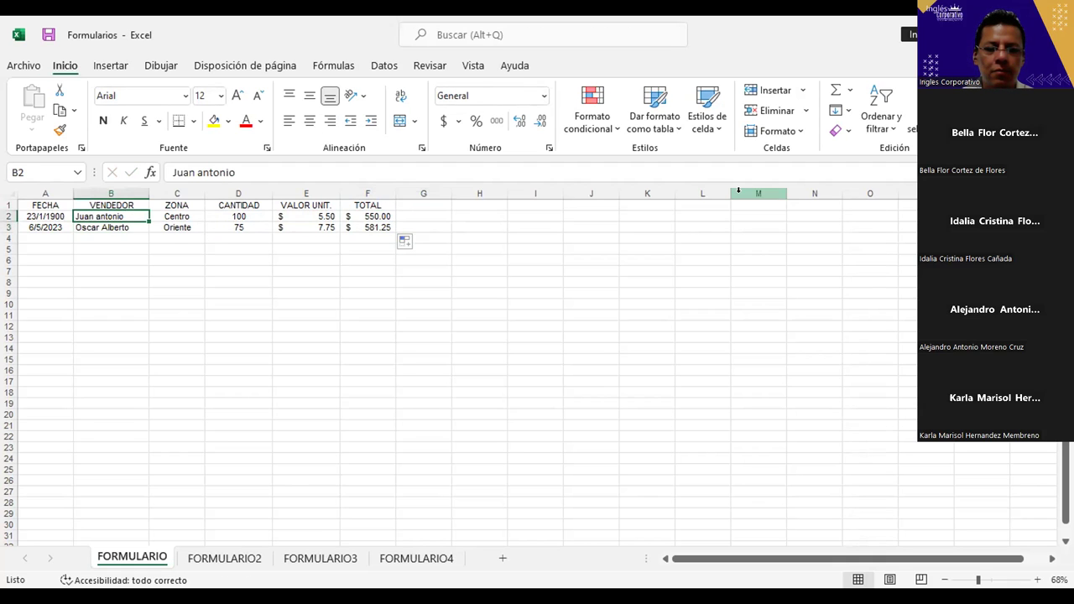
- Add a record dated 6-7-23 with the seller's name, zone Central, 50 units at 8.25
{"action": "key", "text": "alt+1"}
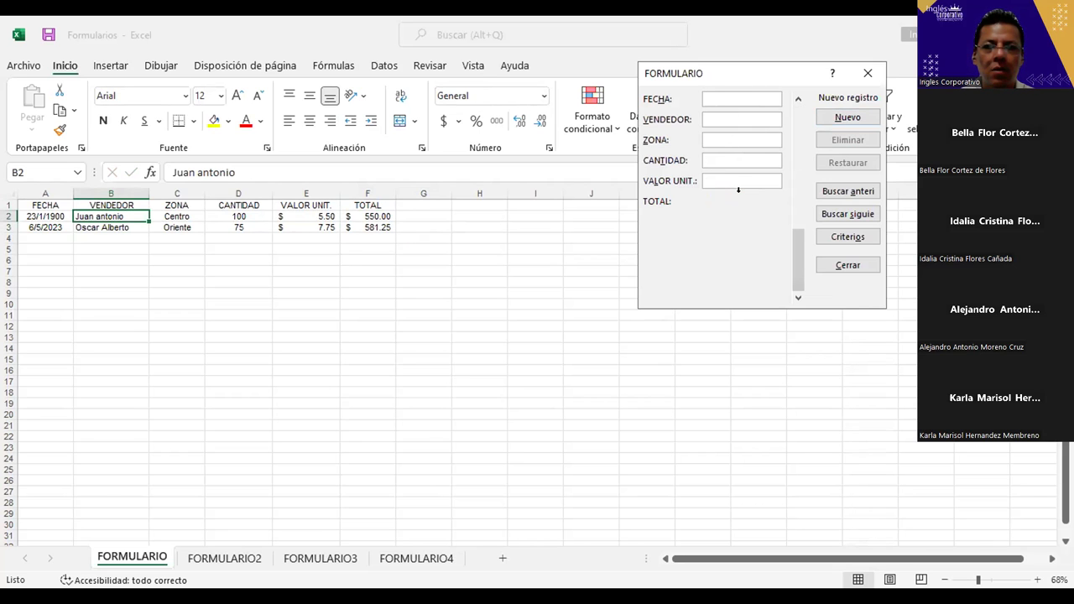
{"action": "type", "text": "6-7-"}
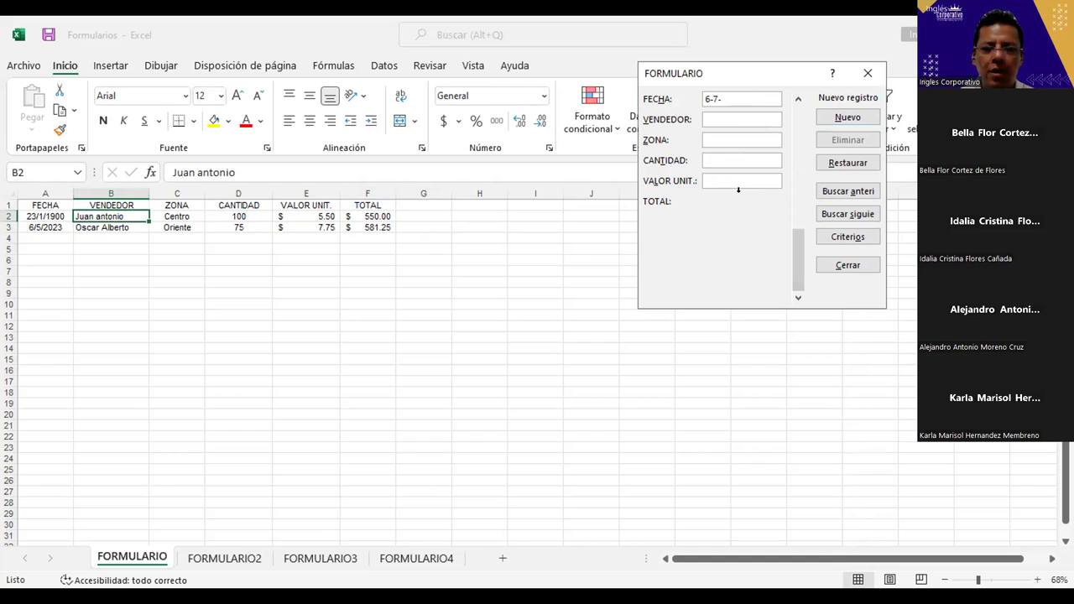
{"action": "type", "text": "23"}
{"action": "key", "text": "Tab"}
{"action": "type", "text": "Pedr"}
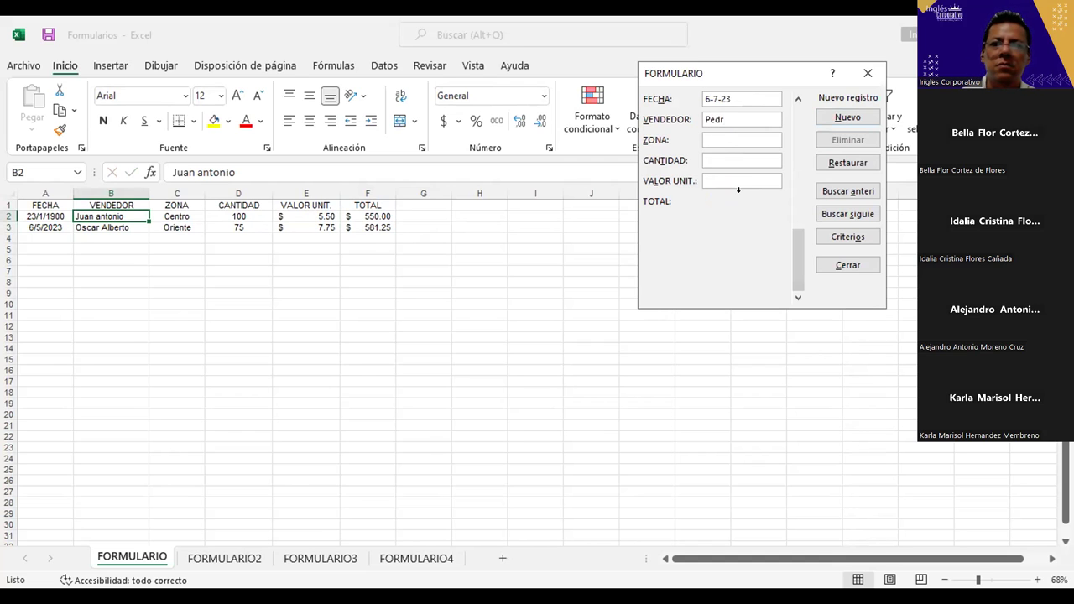
{"action": "type", "text": "Cent"}
{"action": "key", "text": "Tab"}
{"action": "type", "text": "5"}
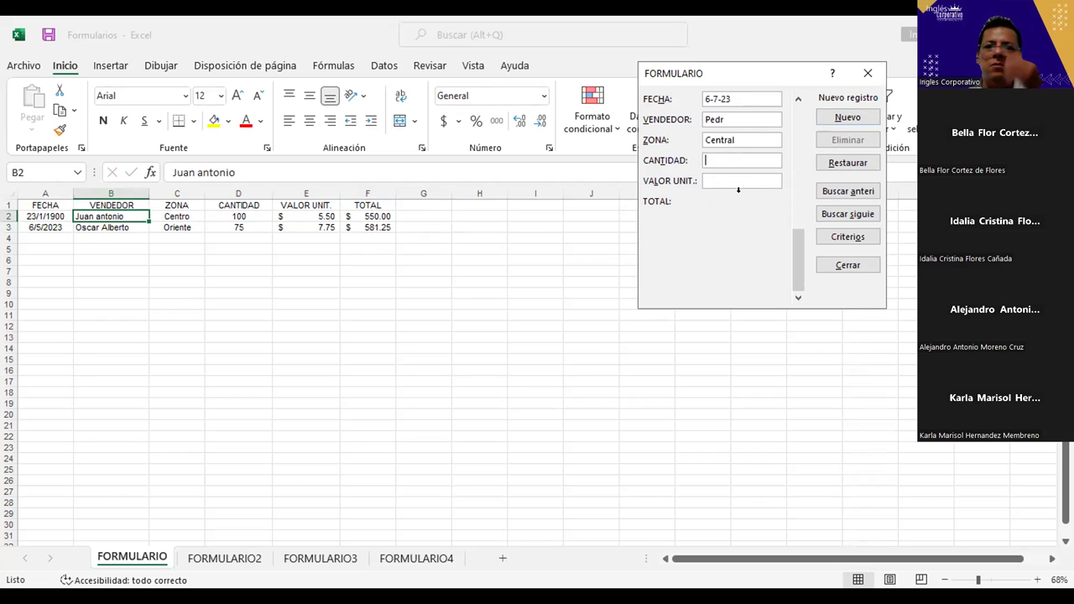
{"action": "type", "text": "0"}
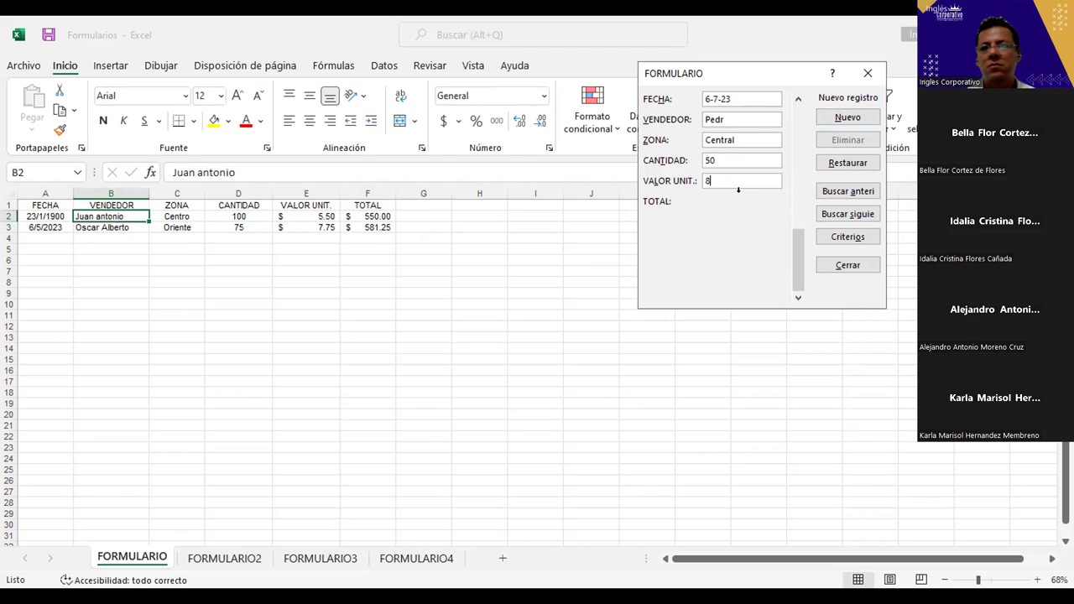
{"action": "type", "text": "4"}
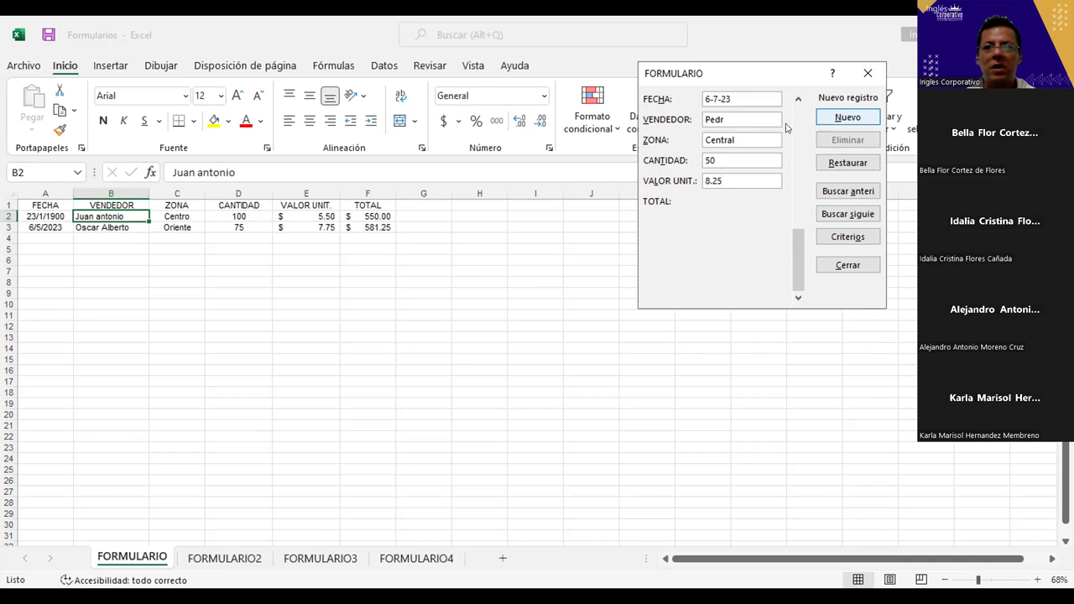
{"action": "left_click", "coordinate": [848, 116]}
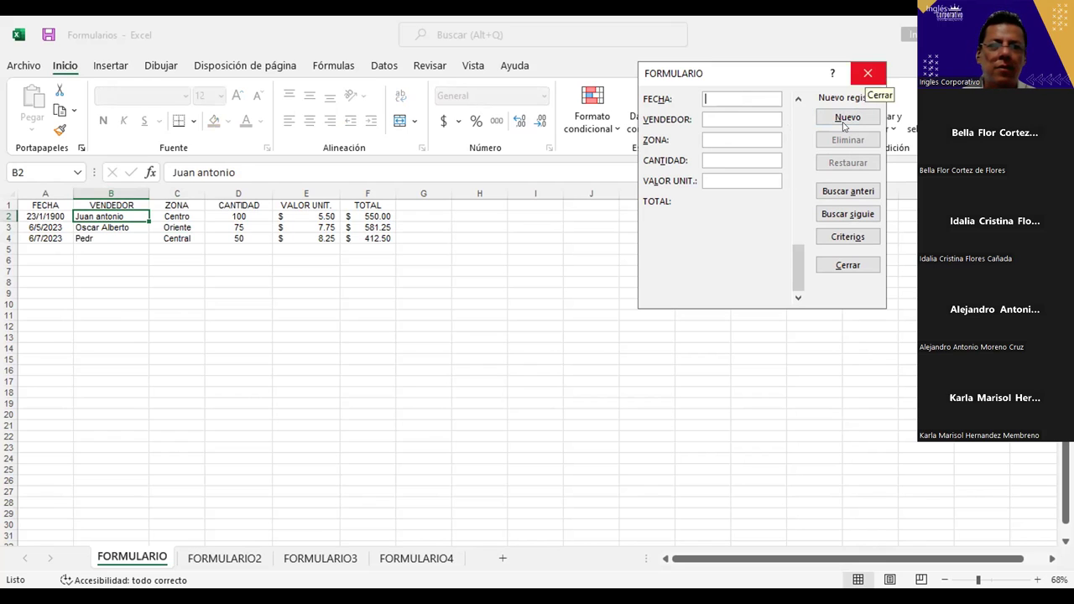
{"action": "key", "text": "Escape"}
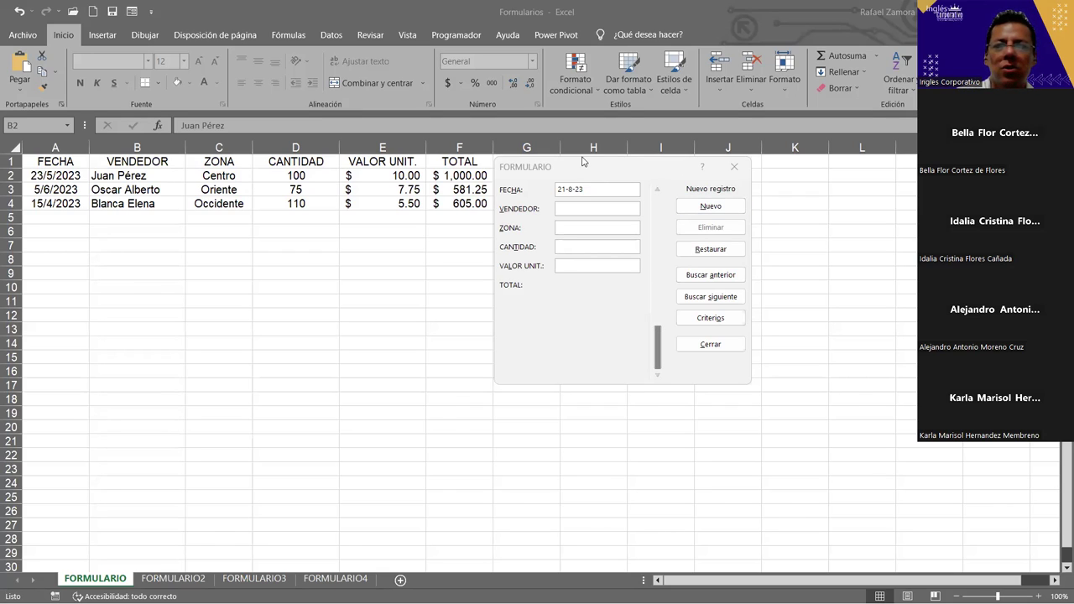
- Browse to record 2 of 3 in the data form and set its ZONA to Centro
{"action": "left_click", "coordinate": [472, 504]}
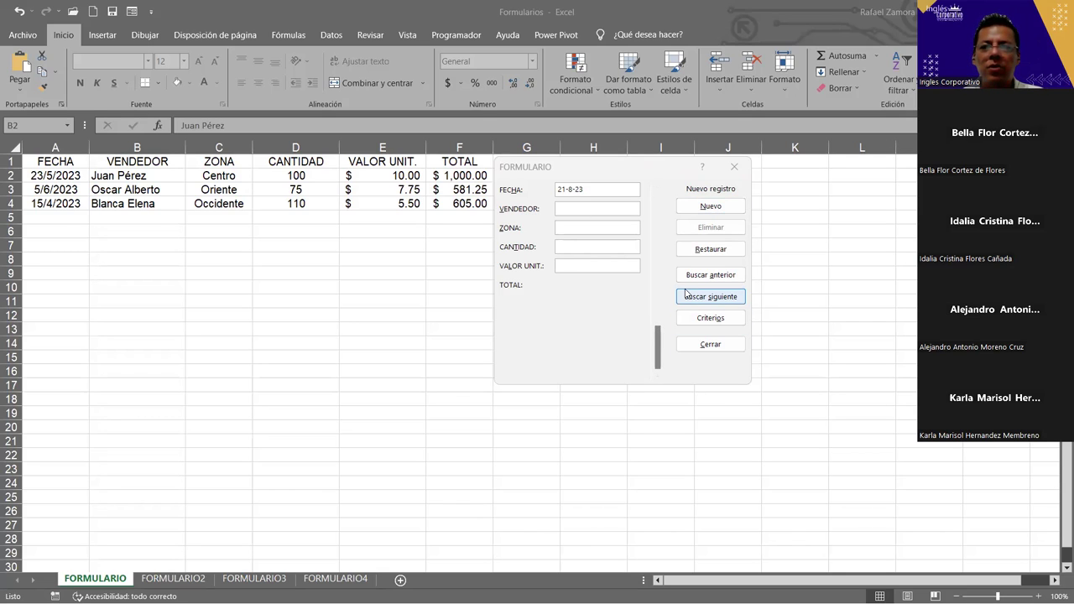
{"action": "left_click", "coordinate": [713, 275]}
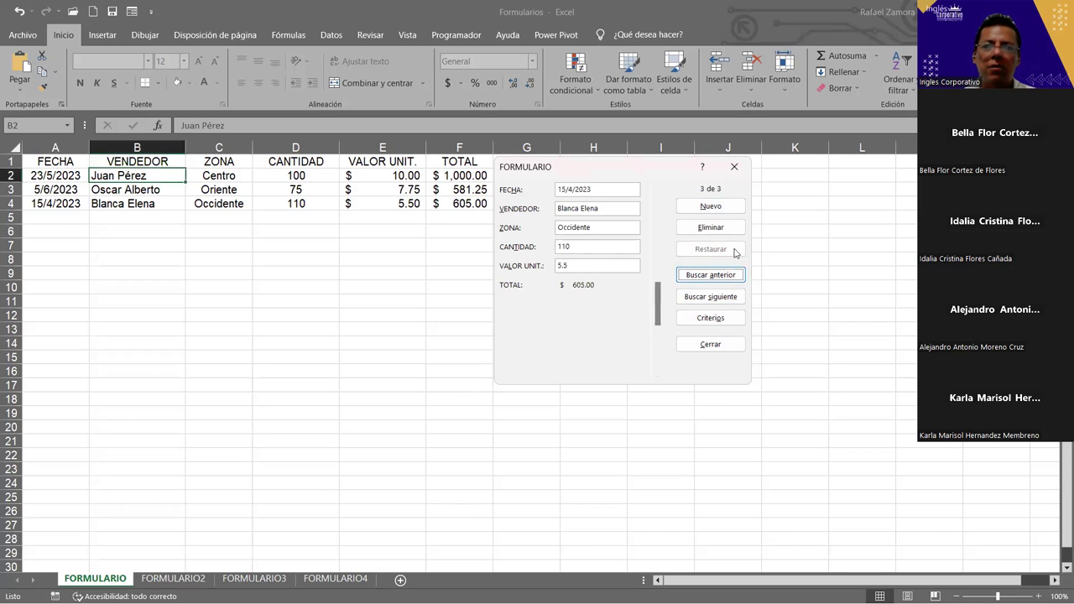
{"action": "left_click", "coordinate": [713, 278]}
{"action": "left_click", "coordinate": [713, 278]}
{"action": "left_click", "coordinate": [720, 298]}
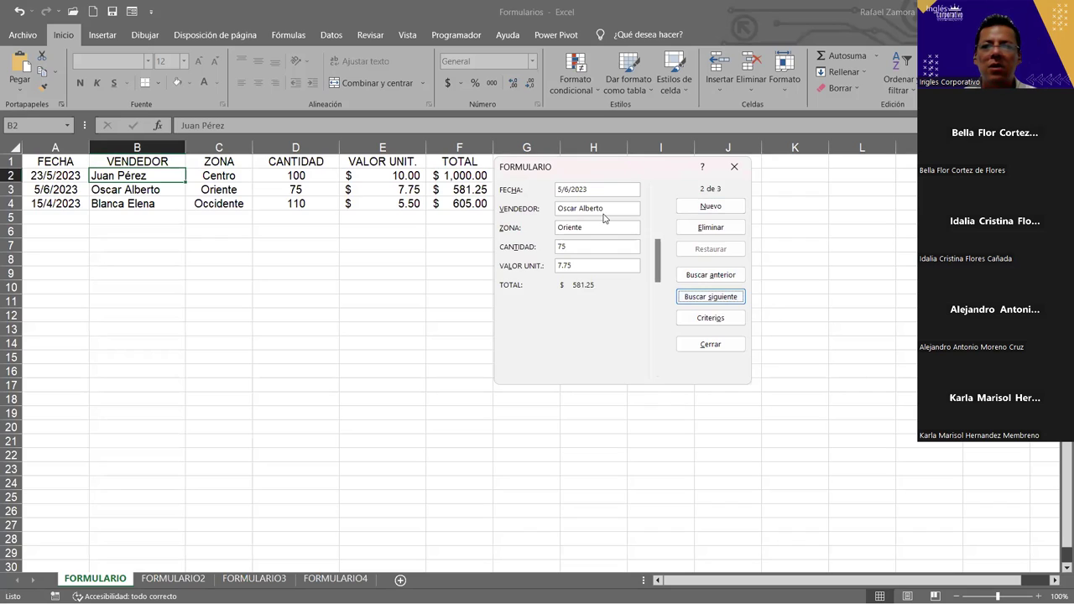
{"action": "left_click", "coordinate": [507, 227]}
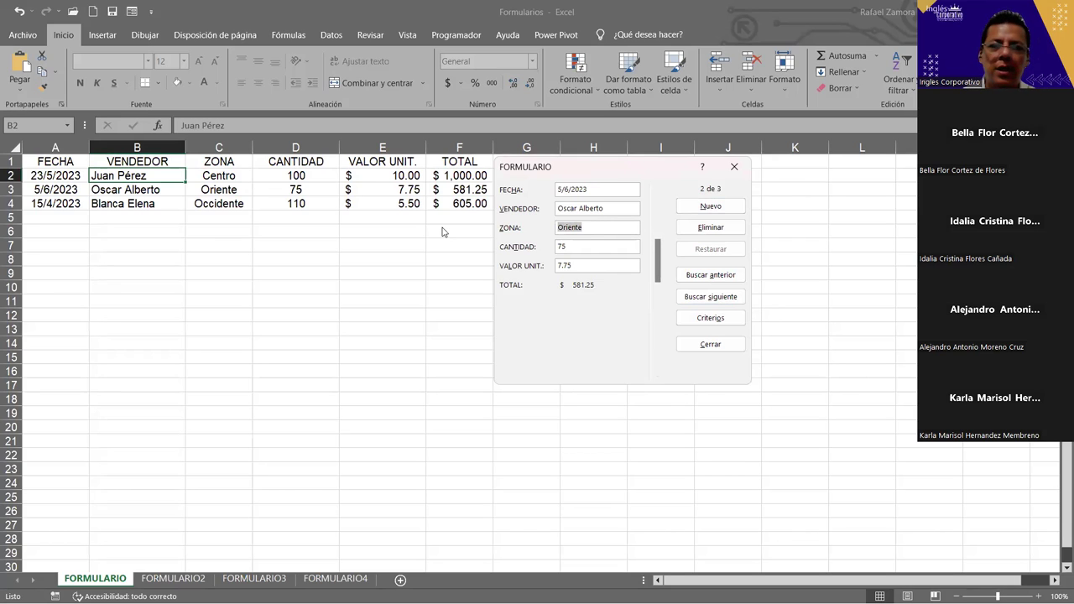
{"action": "type", "text": "Centro"}
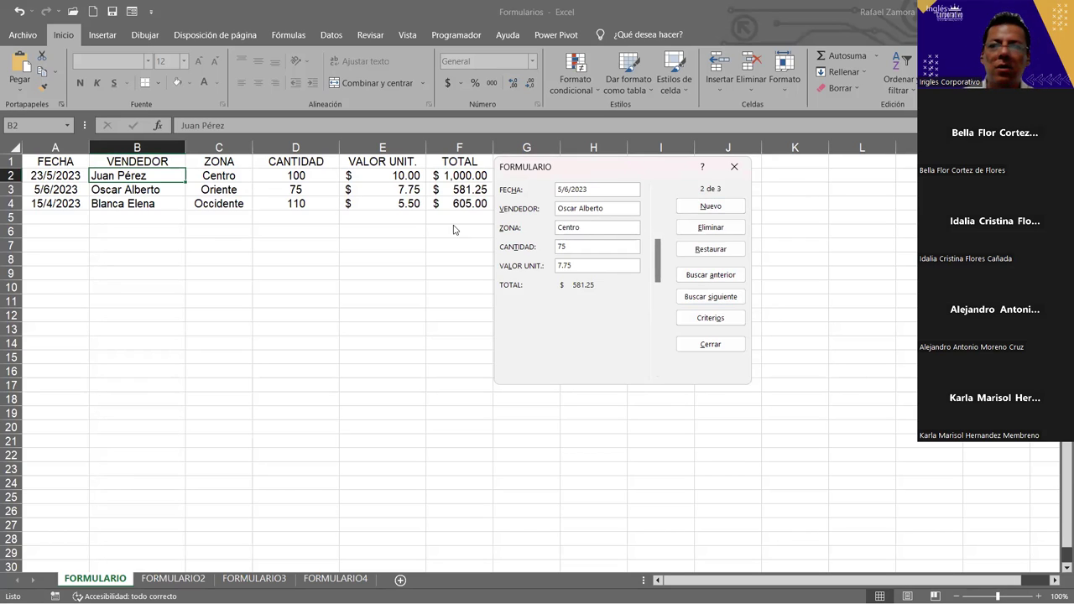
{"action": "left_click", "coordinate": [741, 208]}
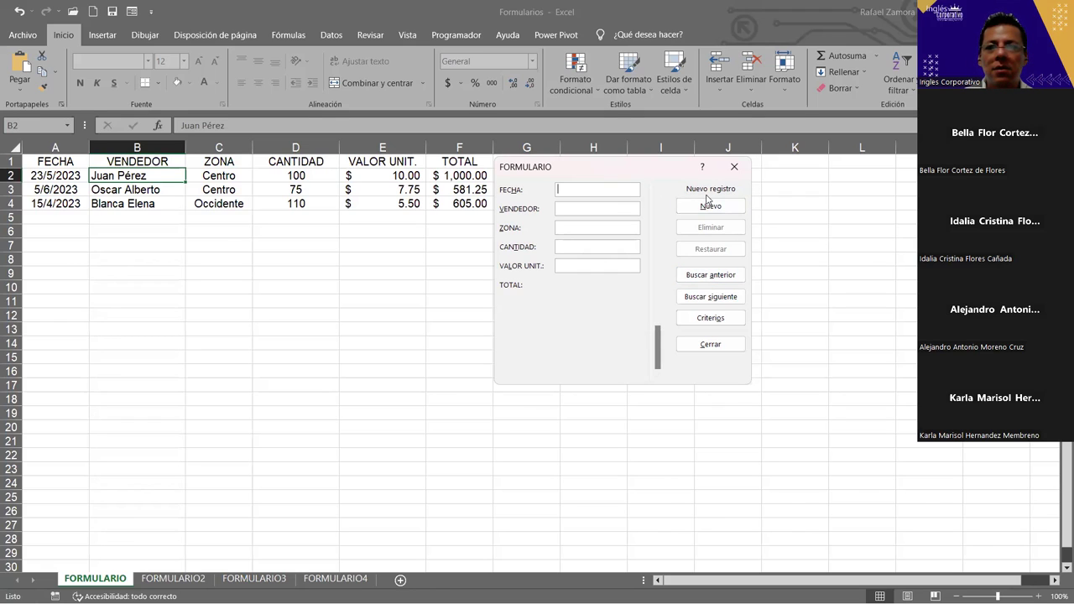
- On record 2 of 3, change CANTIDAD from 75 to 80, making TOTAL 620.00
{"action": "left_click", "coordinate": [725, 278]}
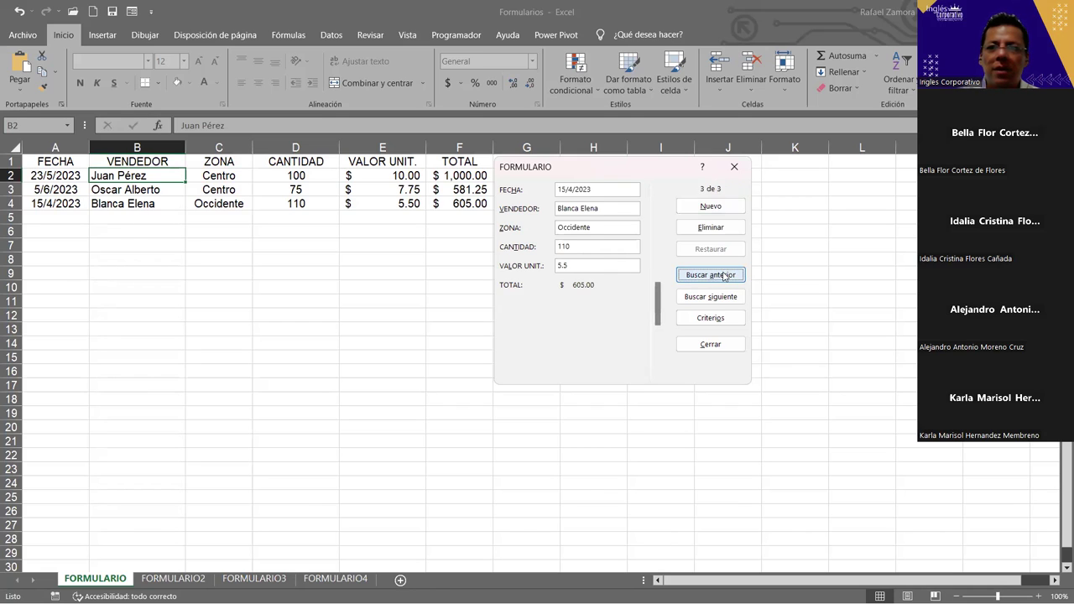
{"action": "left_click", "coordinate": [710, 274]}
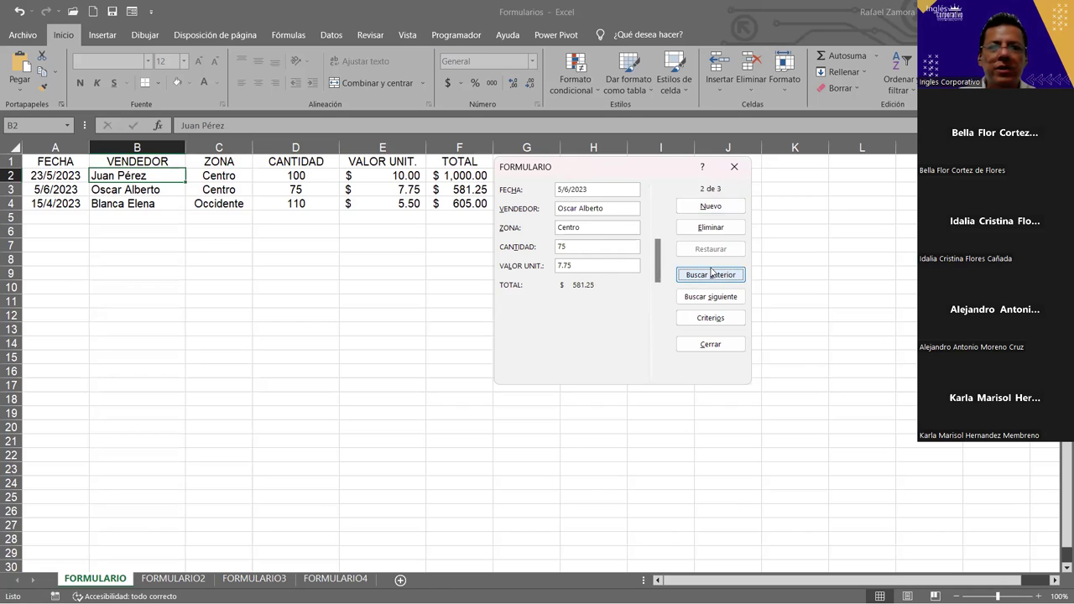
{"action": "left_click", "coordinate": [602, 263]}
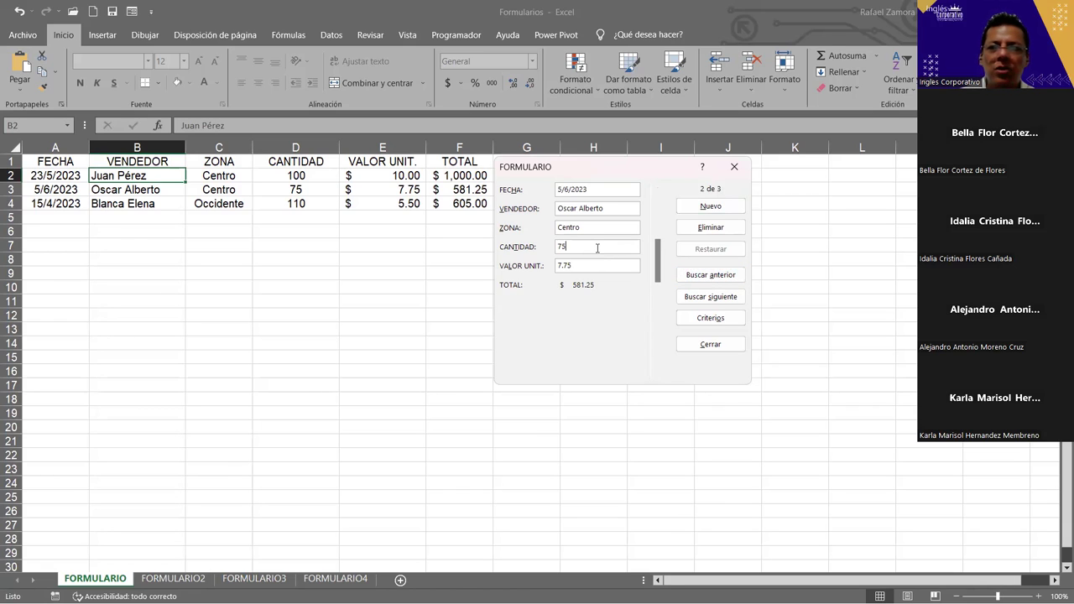
{"action": "key", "text": "BackSpace"}
{"action": "key", "text": "BackSpace"}
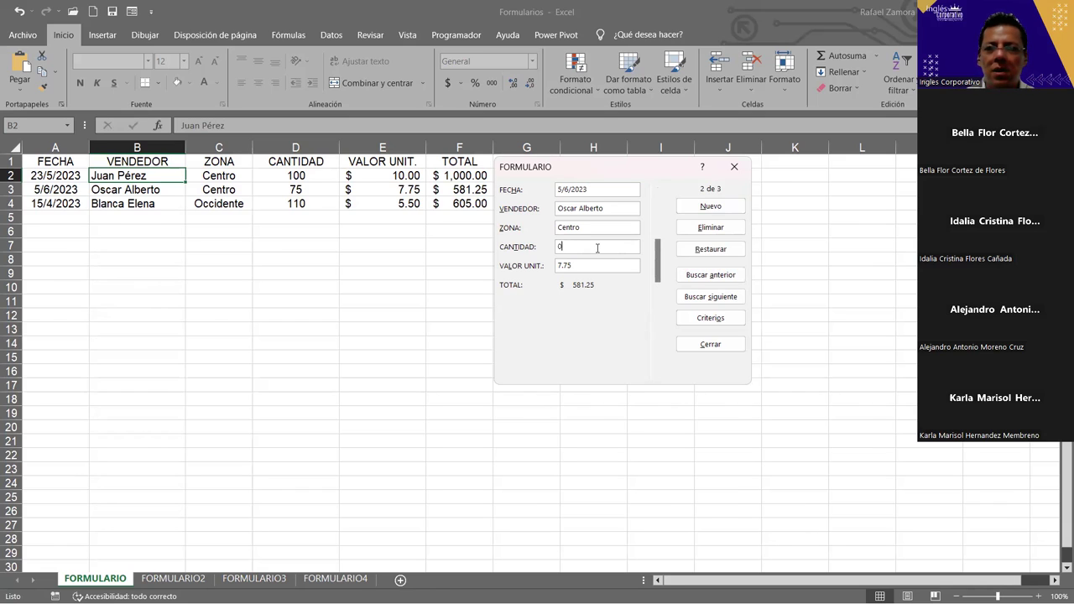
{"action": "type", "text": "80"}
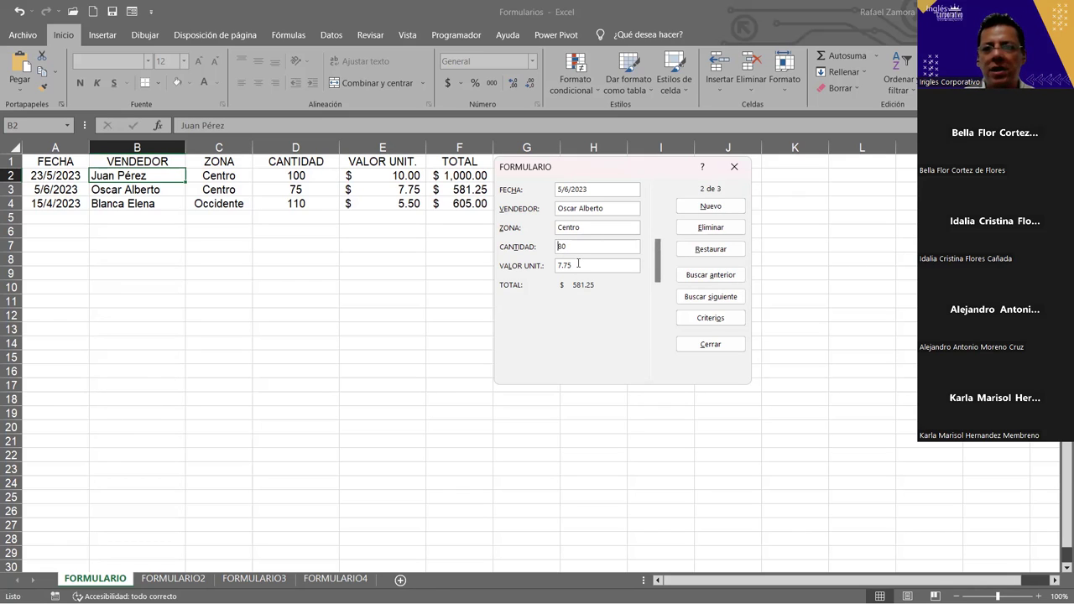
{"action": "left_click", "coordinate": [727, 211]}
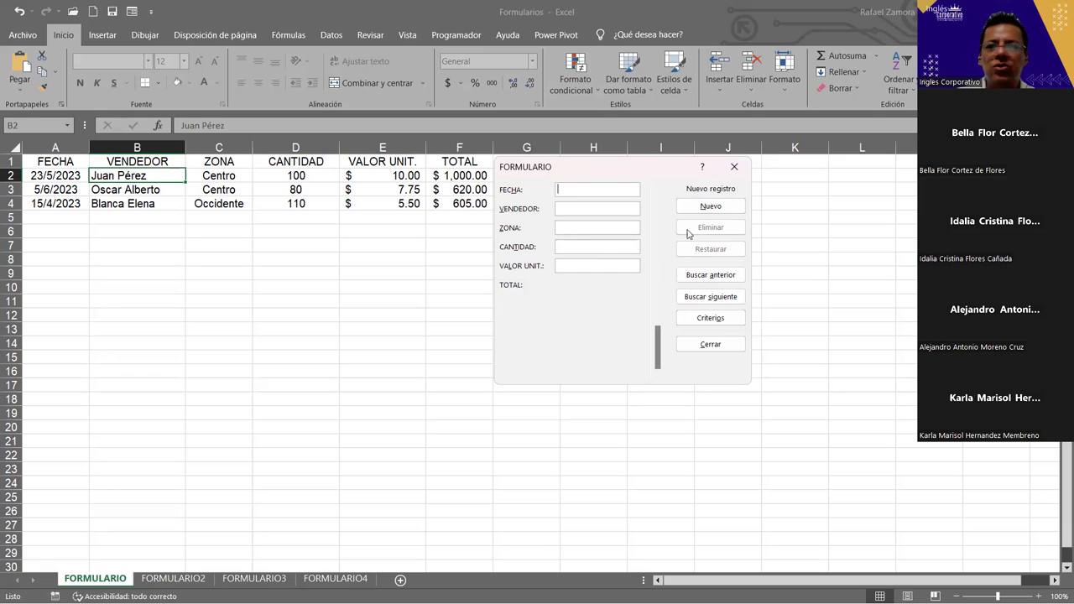
- Clear the third sale's quantity of 110, then save it as 0 so TOTAL drops to zero
{"action": "left_click", "coordinate": [725, 276]}
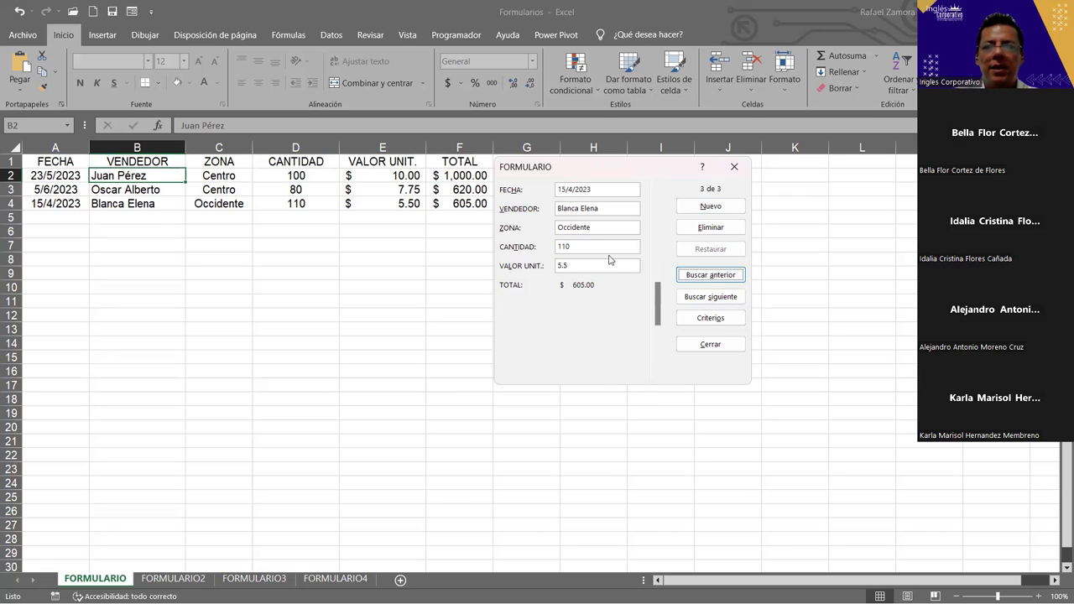
{"action": "left_click", "coordinate": [600, 249]}
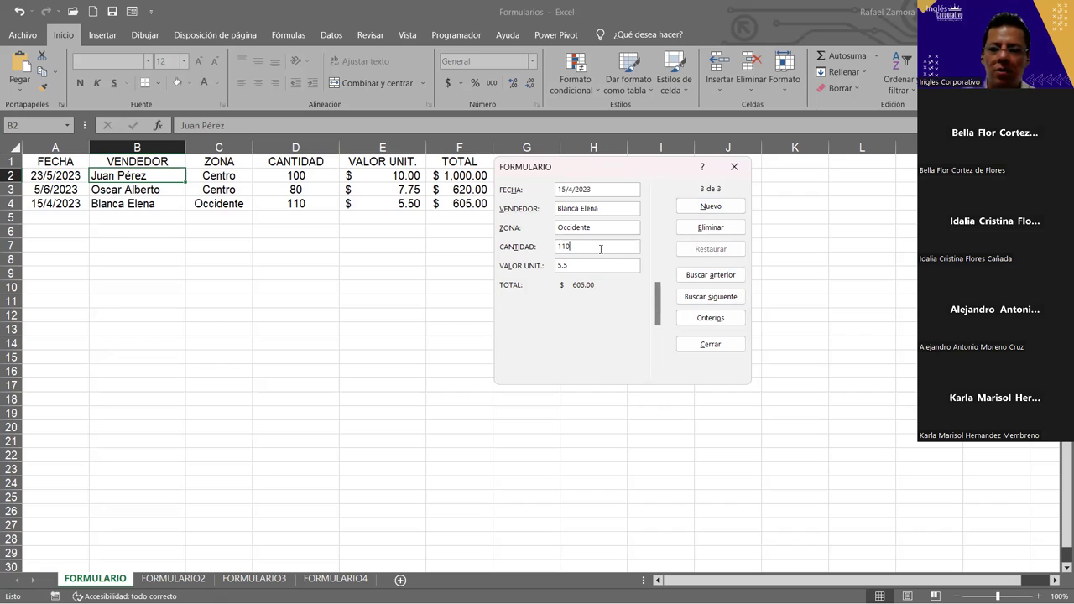
{"action": "key", "text": "BackSpace"}
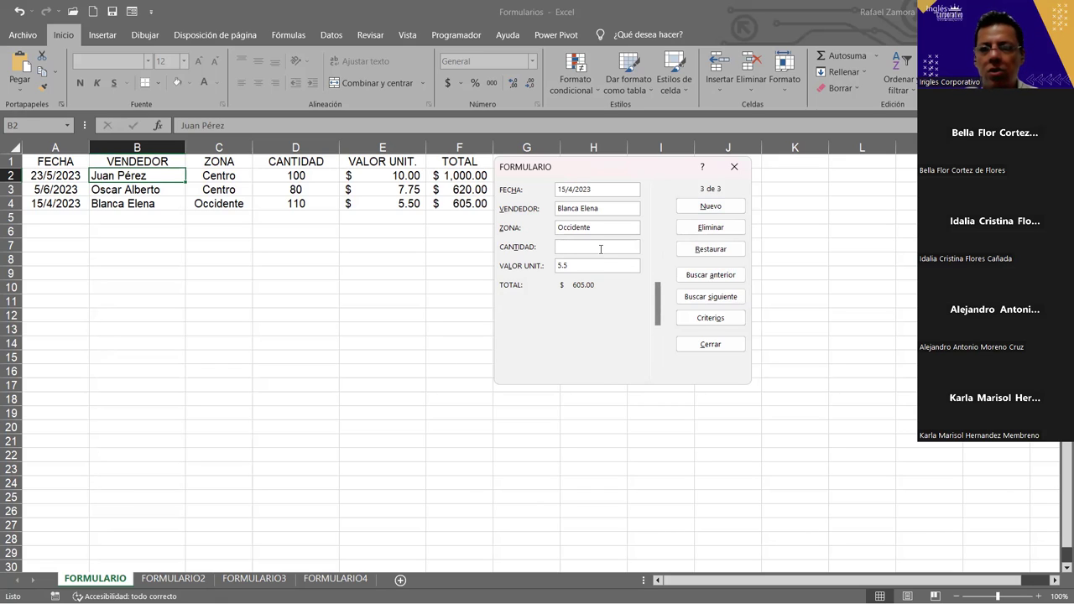
{"action": "left_click", "coordinate": [726, 207]}
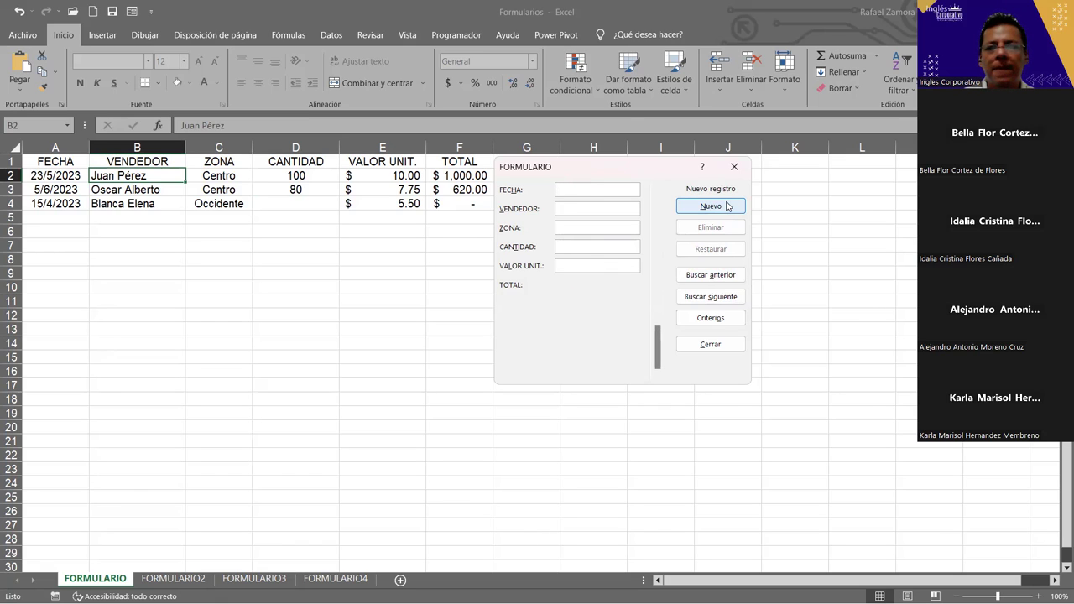
{"action": "left_click", "coordinate": [721, 278]}
{"action": "left_click", "coordinate": [605, 247]}
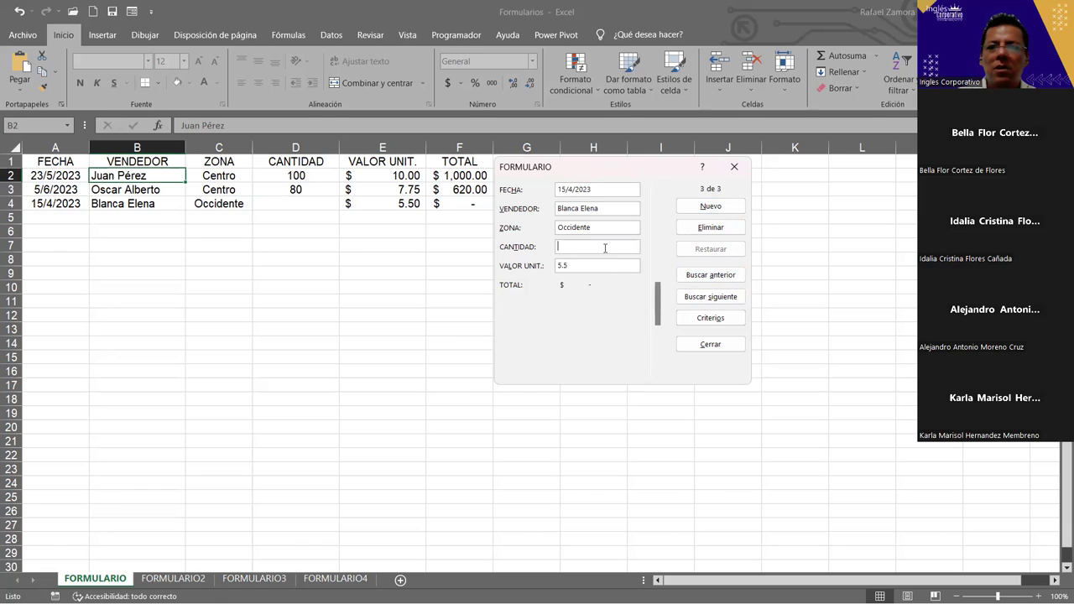
{"action": "type", "text": "0"}
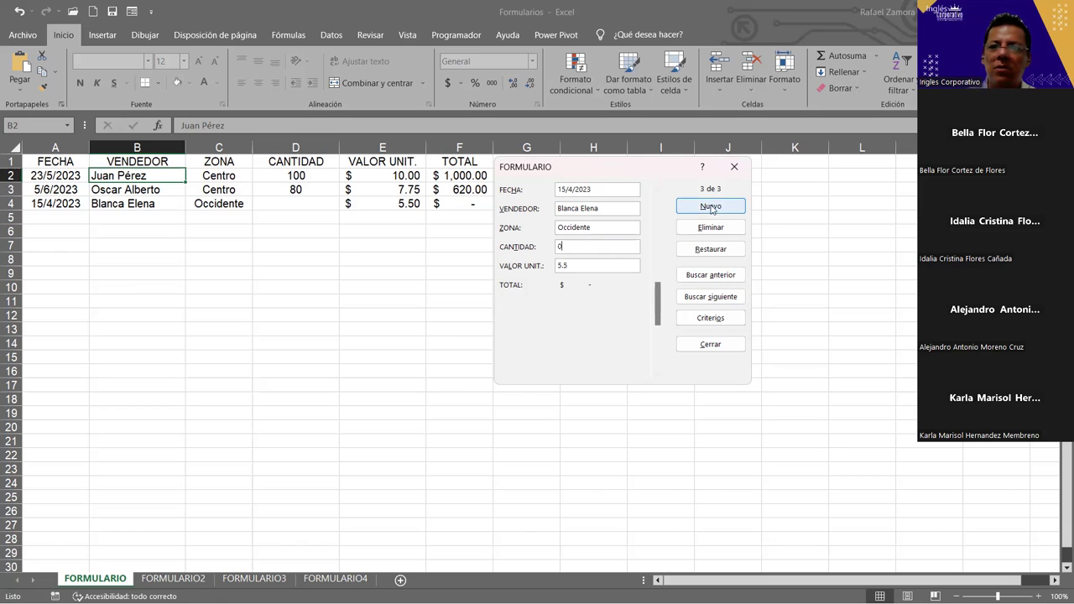
{"action": "left_click", "coordinate": [725, 207]}
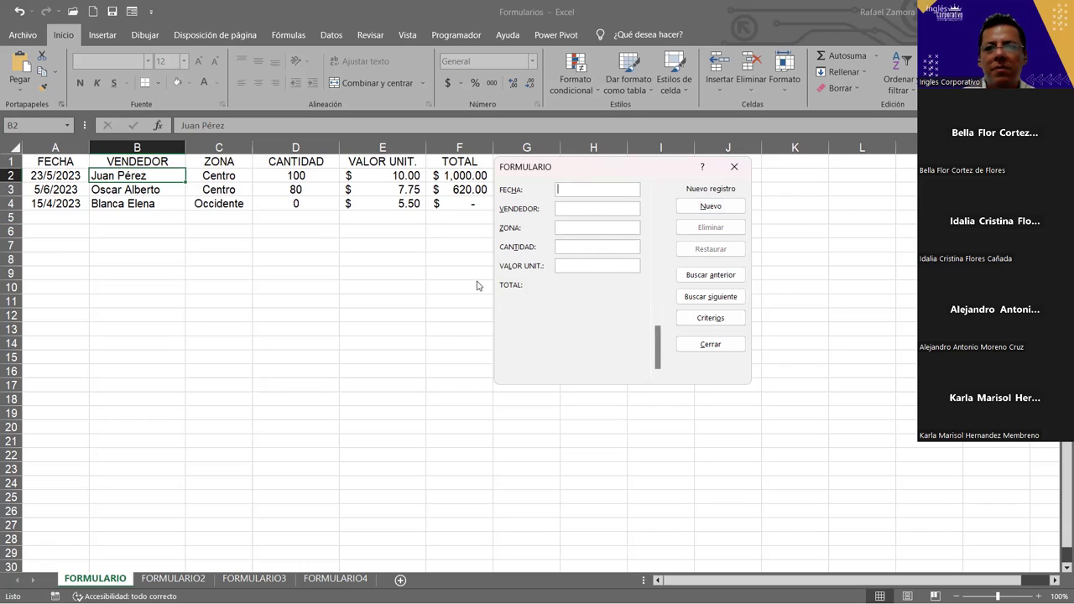
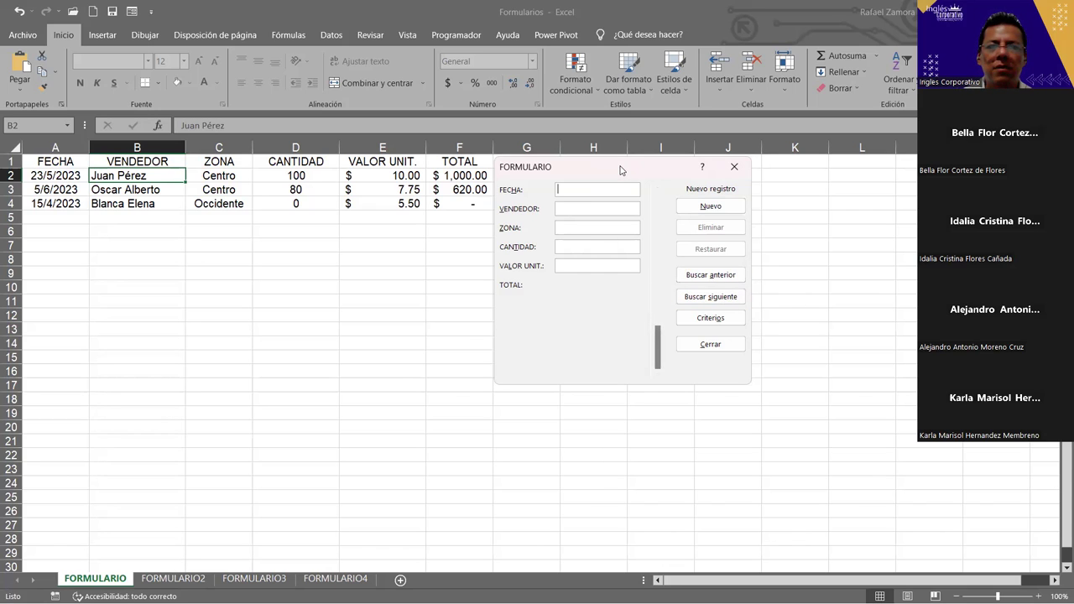
- Enter the 13/7/2023 Oriente sale, quantity 55 at 6.00, as a new record in row 5
{"action": "left_click_drag", "start_coordinate": [619, 170], "coordinate": [624, 170]}
{"action": "type", "text": "13"}
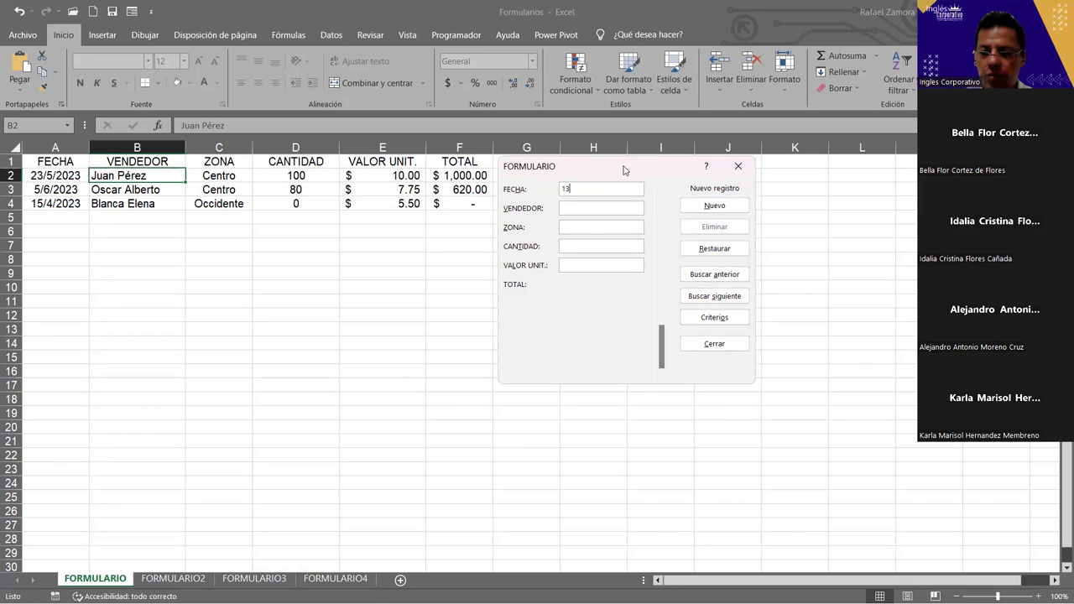
{"action": "type", "text": "-7-23"}
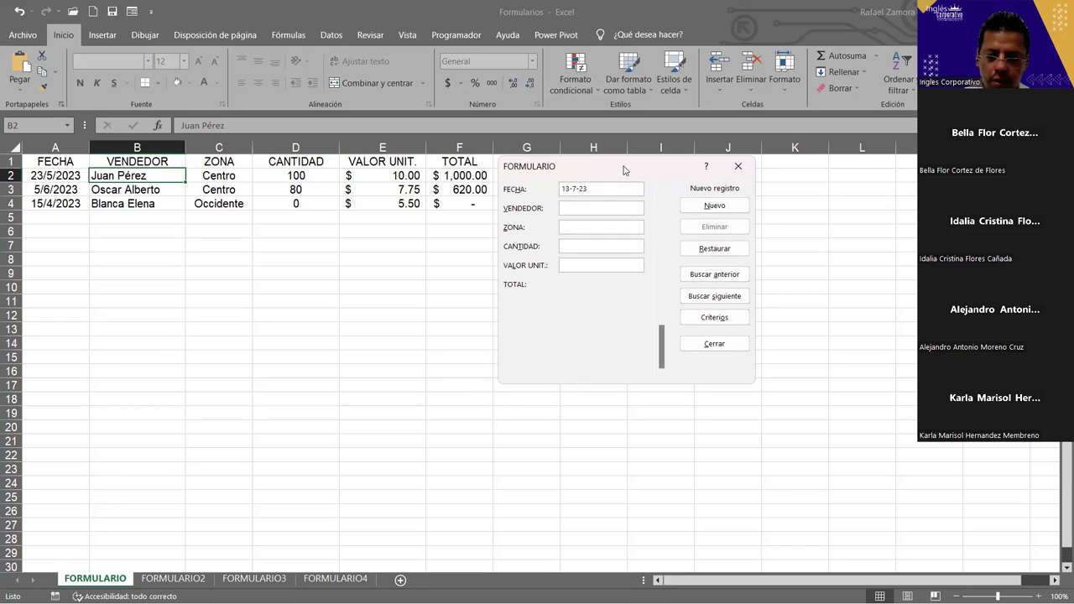
{"action": "type", "text": "Esther"}
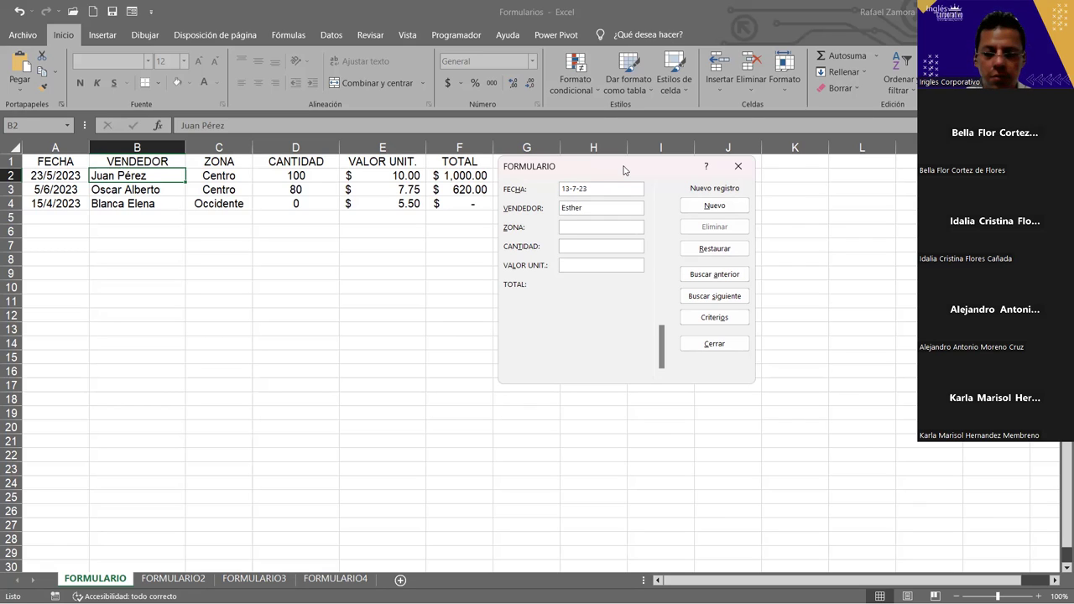
{"action": "type", "text": "Oriente"}
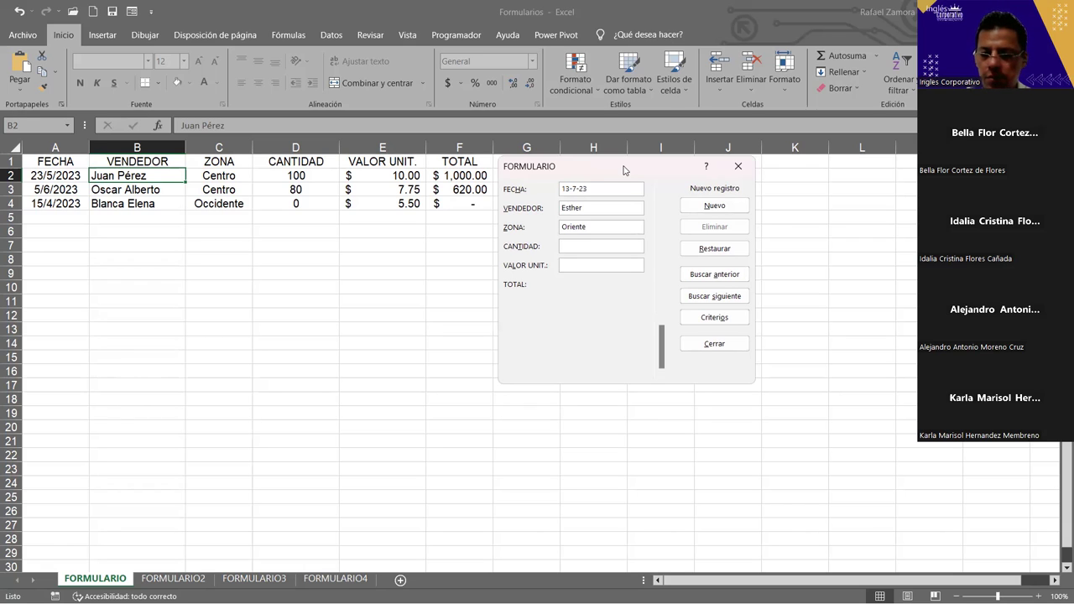
{"action": "type", "text": "6"}
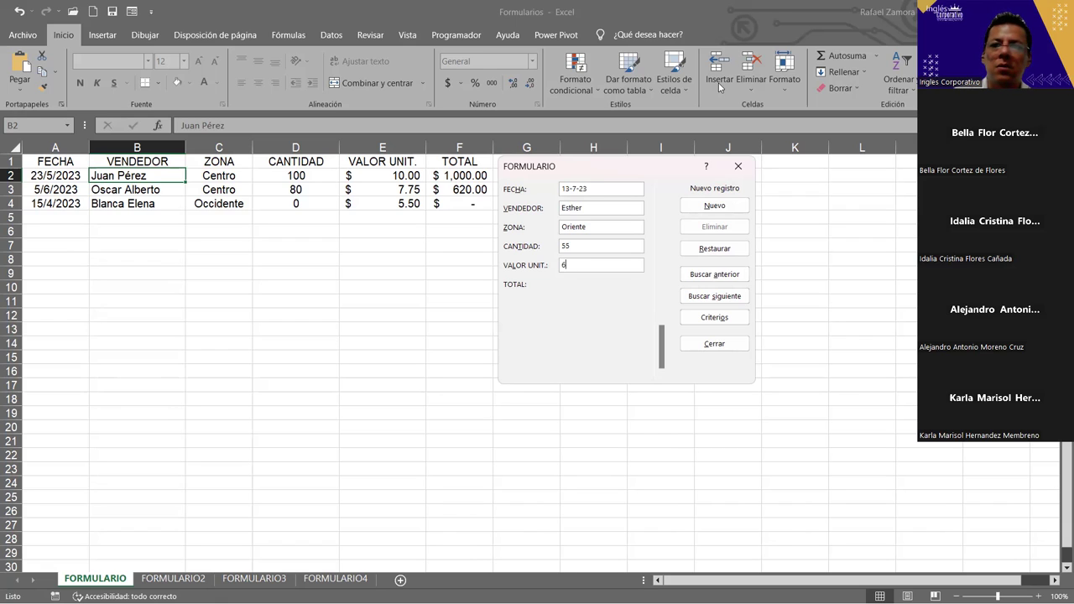
{"action": "left_click", "coordinate": [725, 205]}
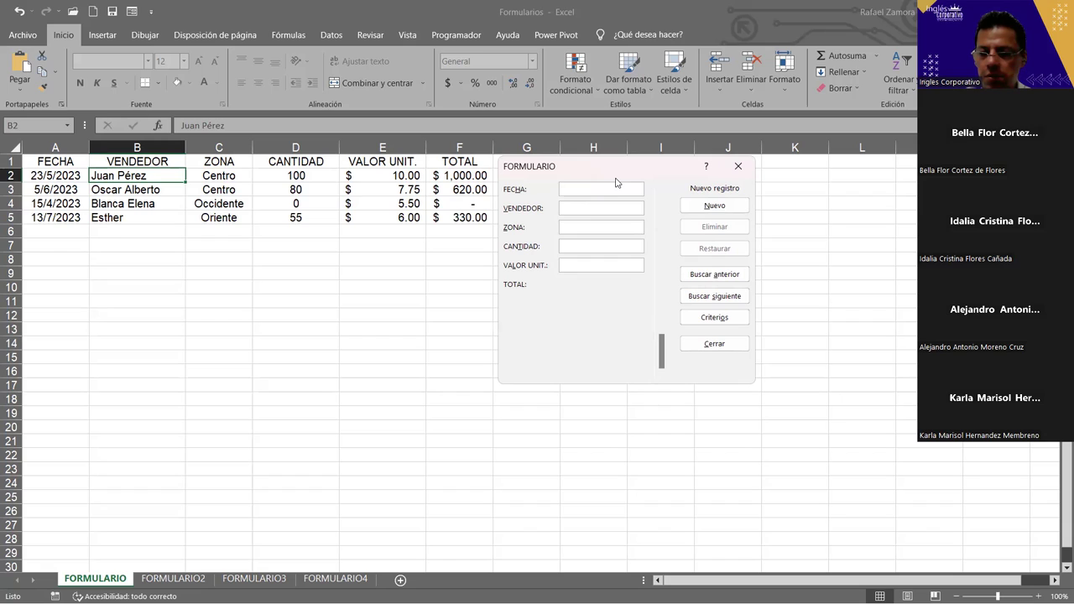
- Enter the 12-9-23 Oriente sale with quantity 85 and unit price 9.75, then add it
{"action": "type", "text": "12-"}
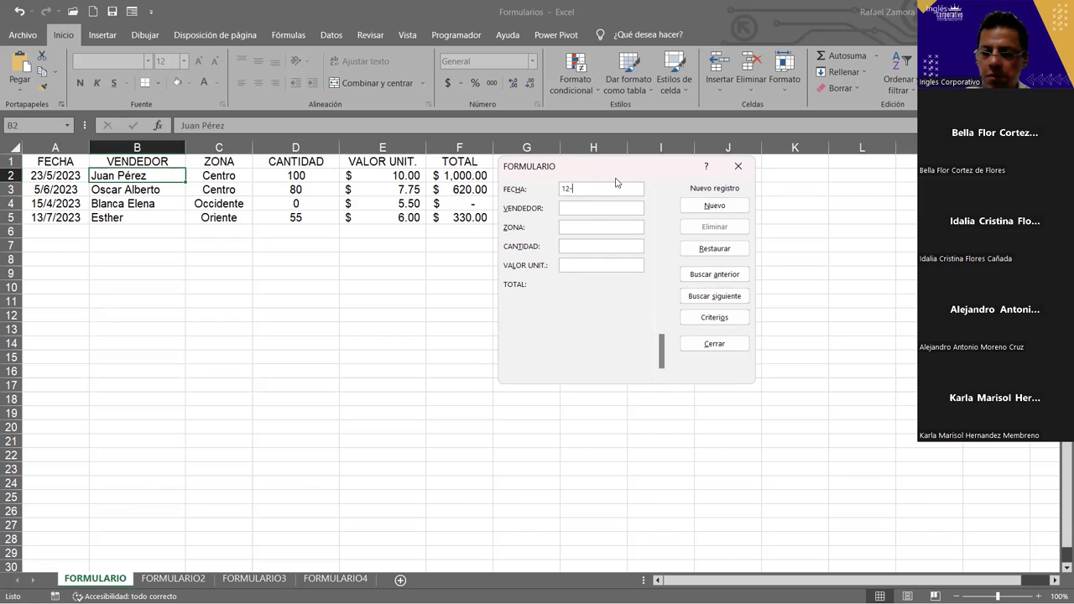
{"action": "type", "text": "9-23"}
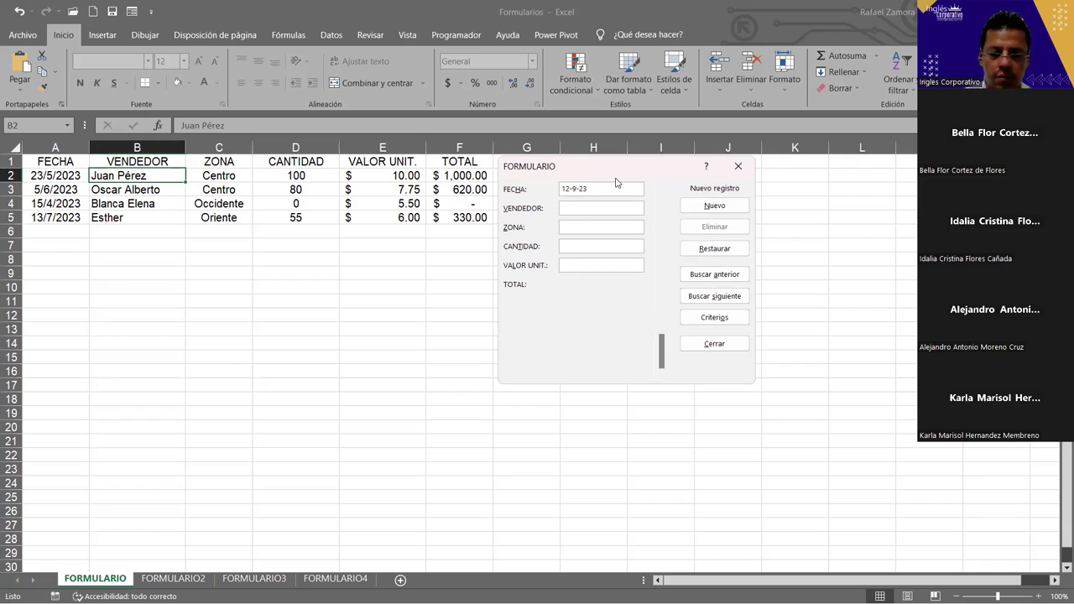
{"action": "type", "text": "Maricela"}
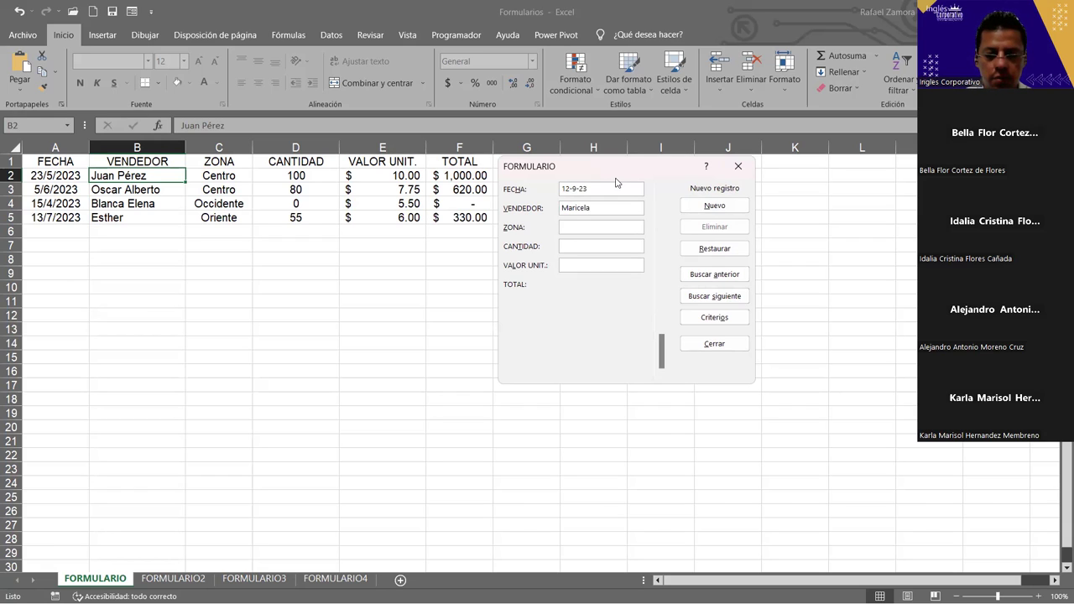
{"action": "type", "text": "iente"}
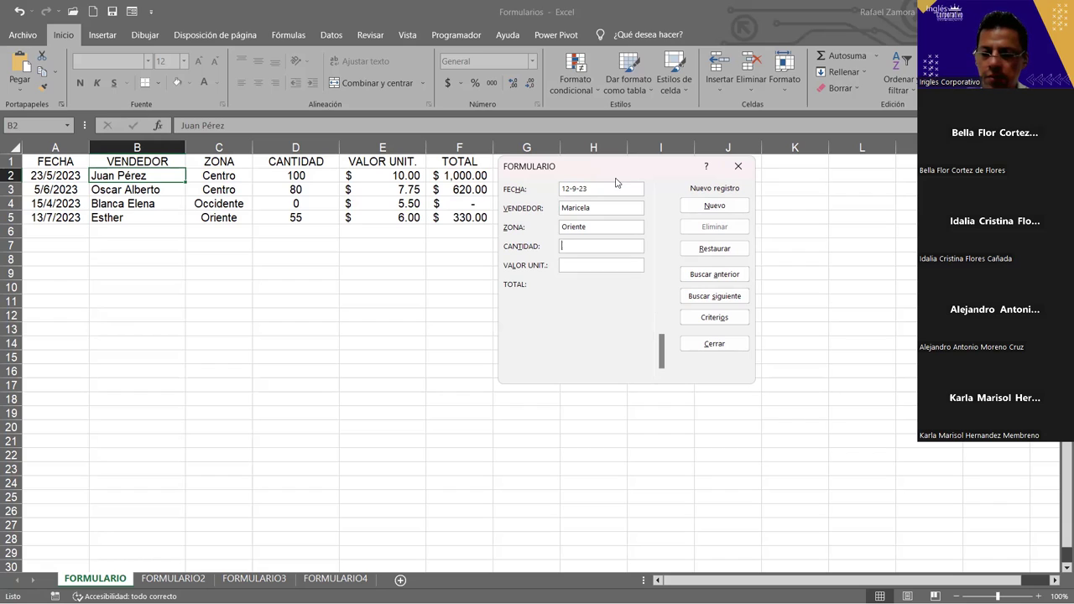
{"action": "type", "text": "5"}
{"action": "key", "text": "Tab"}
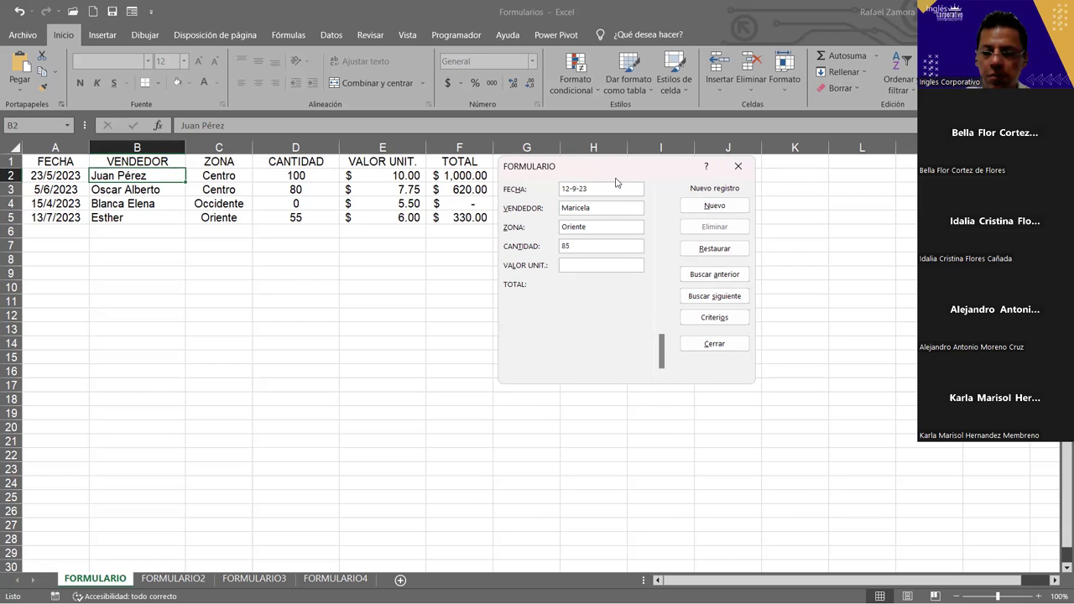
{"action": "type", "text": "975"}
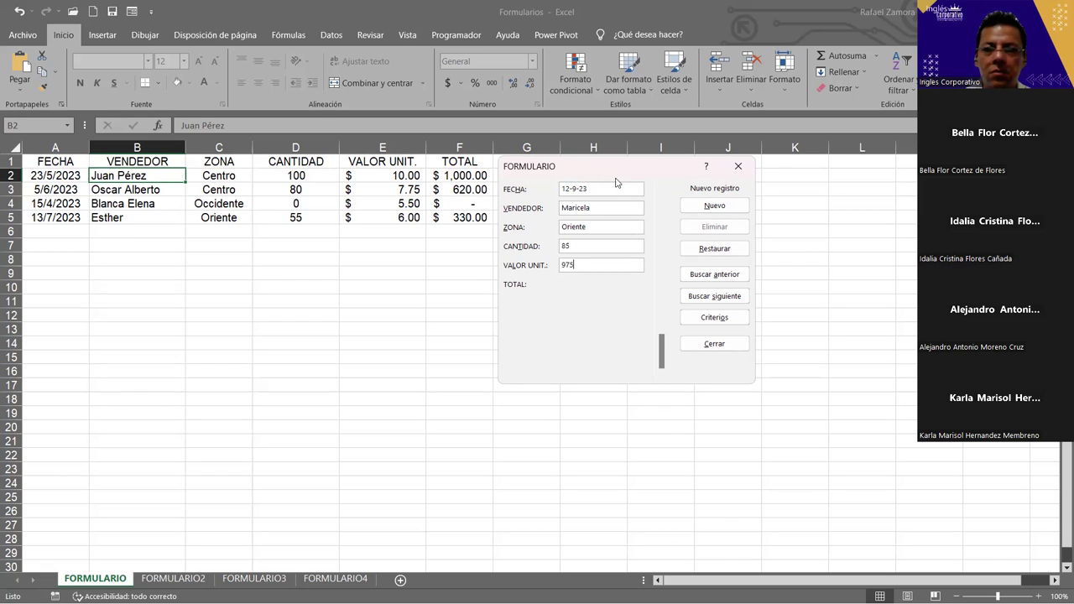
{"action": "key", "text": "BackSpace"}
{"action": "key", "text": "BackSpace"}
{"action": "type", "text": ".75"}
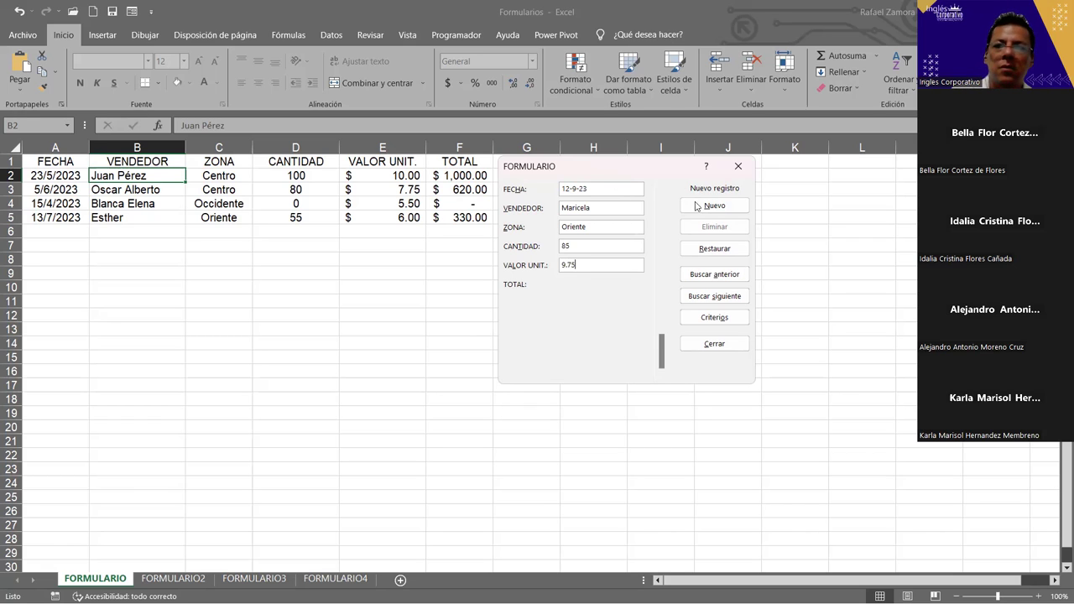
{"action": "left_click", "coordinate": [695, 205]}
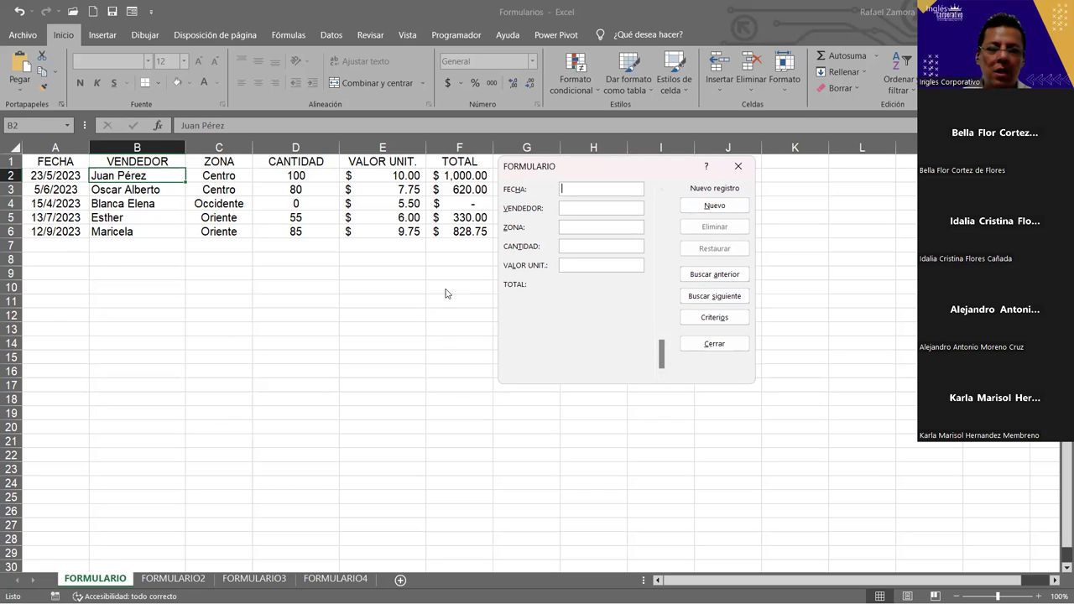
- Set a seller-name search criterion in the data form's VENDEDOR field
{"action": "left_click", "coordinate": [715, 317]}
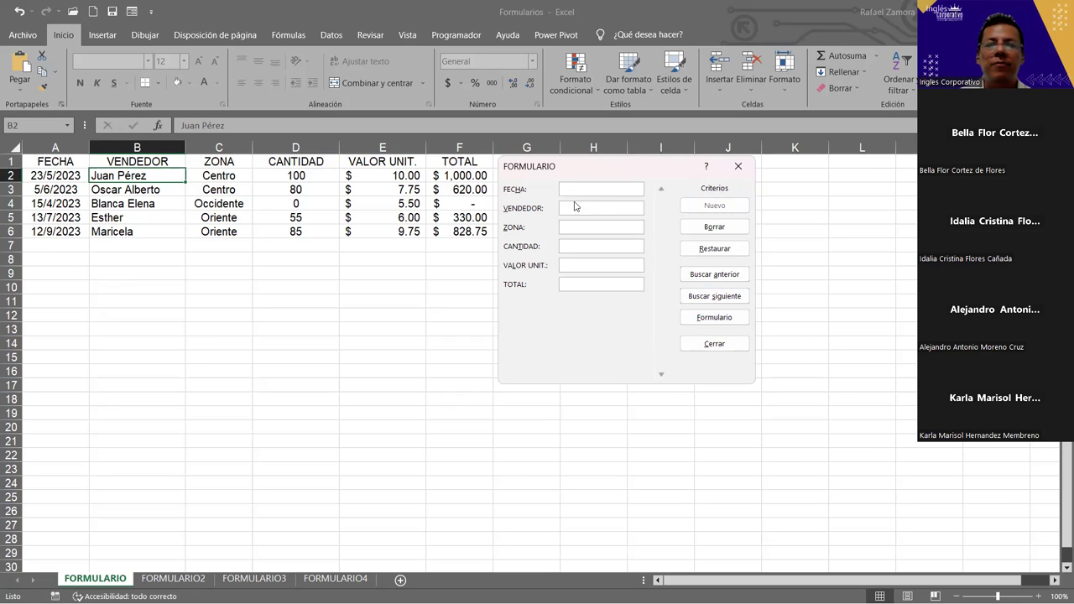
{"action": "left_click", "coordinate": [600, 209]}
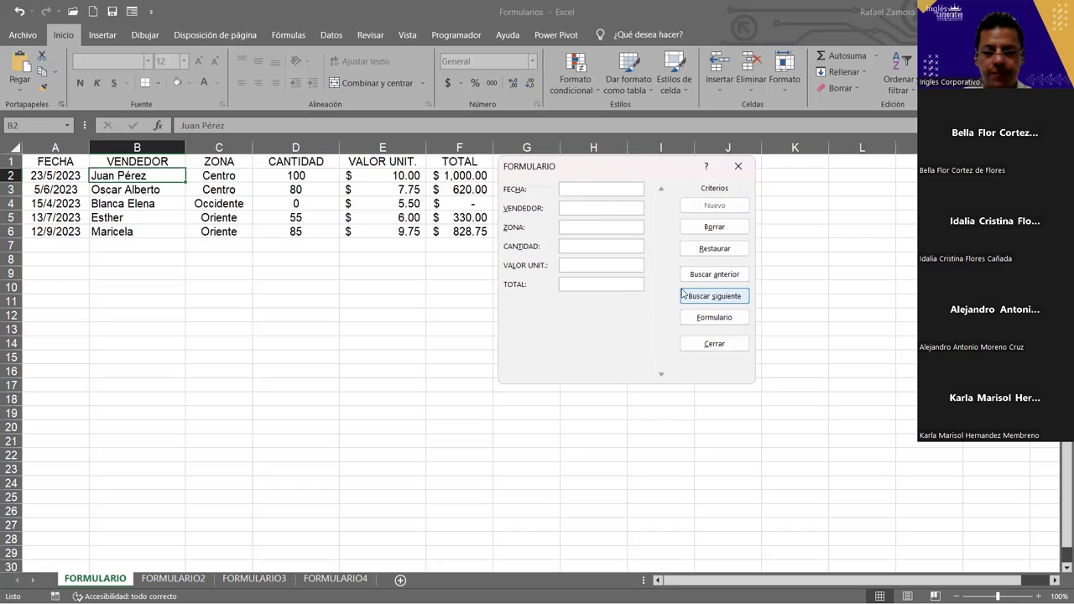
{"action": "type", "text": "esther"}
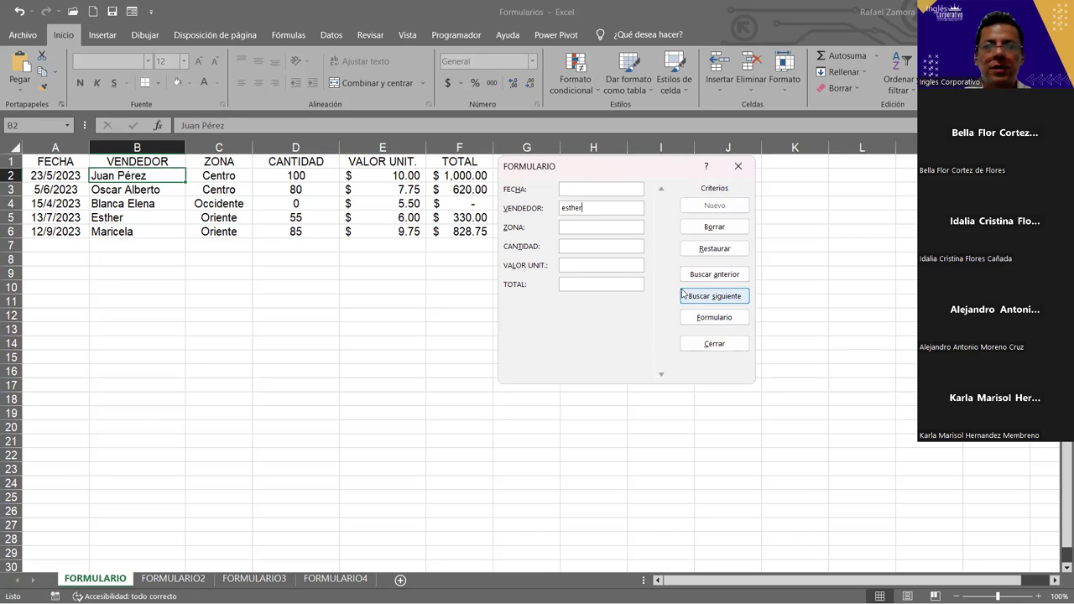
{"action": "left_click", "coordinate": [747, 252]}
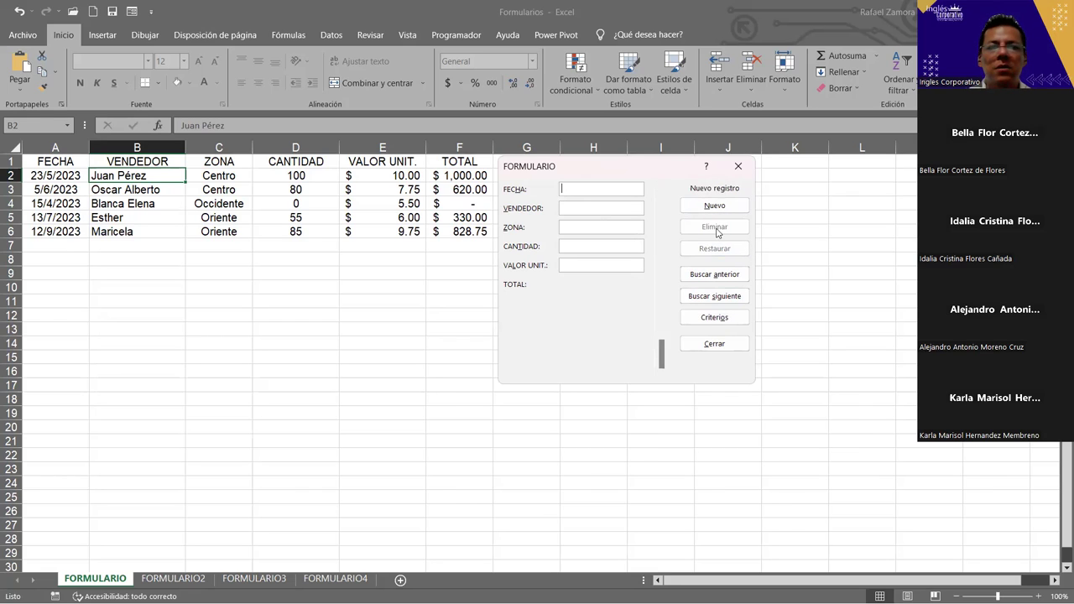
{"action": "left_click", "coordinate": [714, 317]}
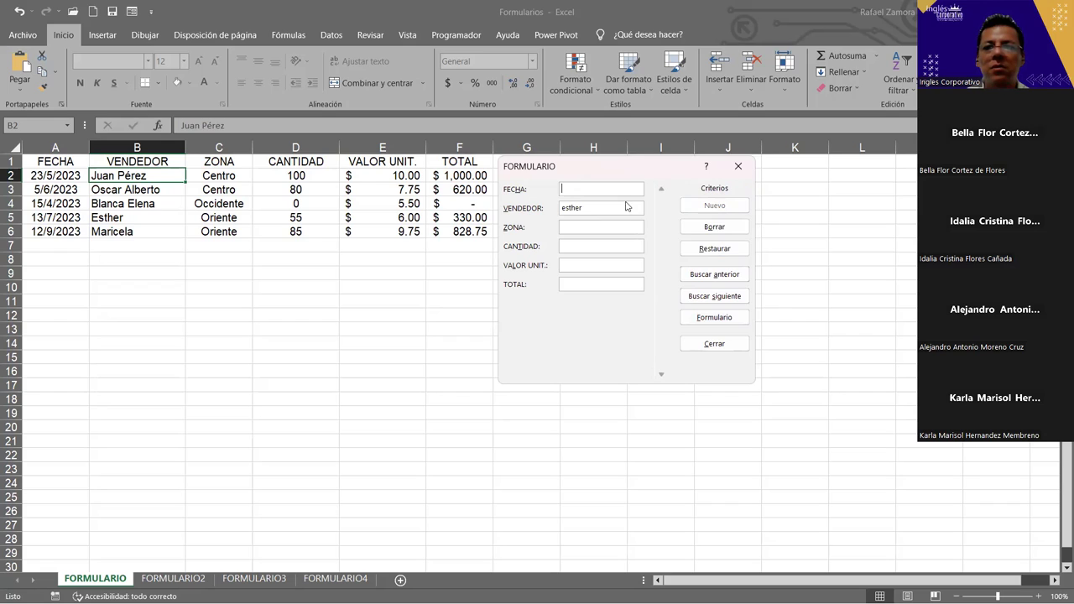
{"action": "left_click", "coordinate": [735, 317]}
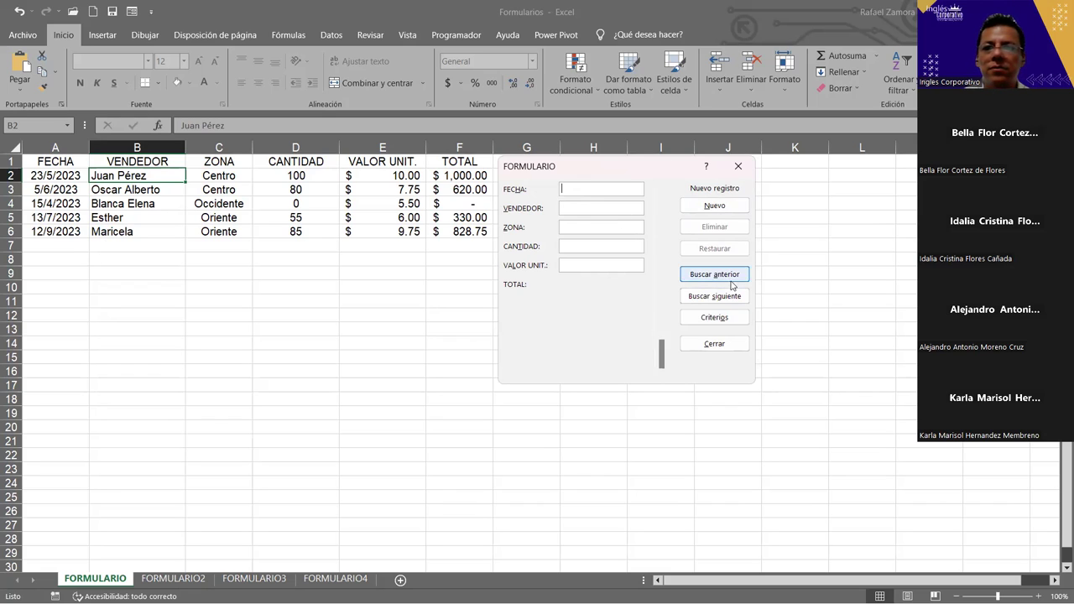
{"action": "type", "text": "e"}
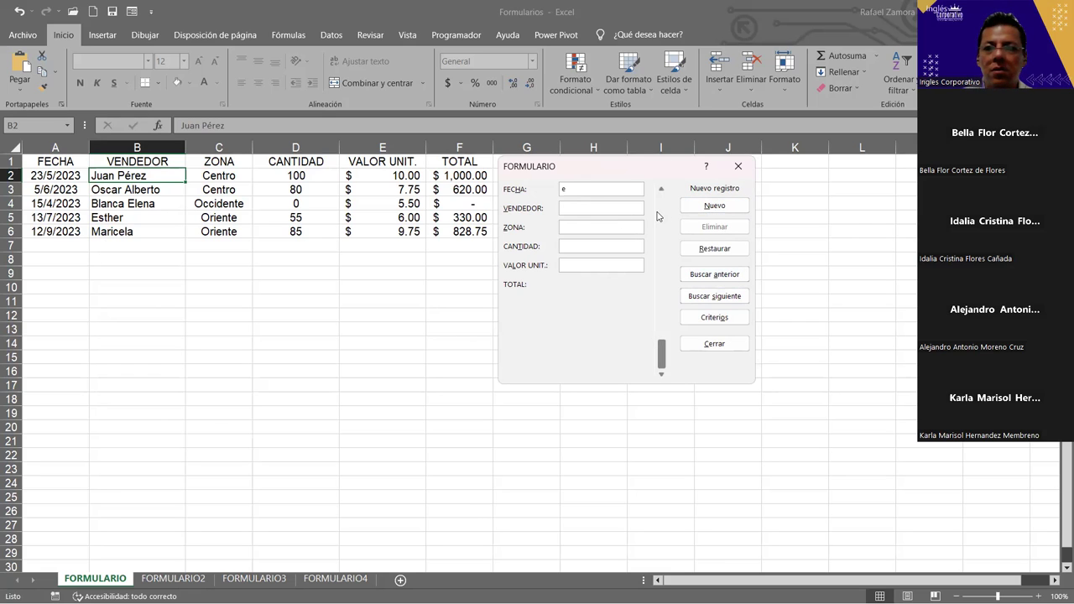
{"action": "left_click", "coordinate": [735, 317]}
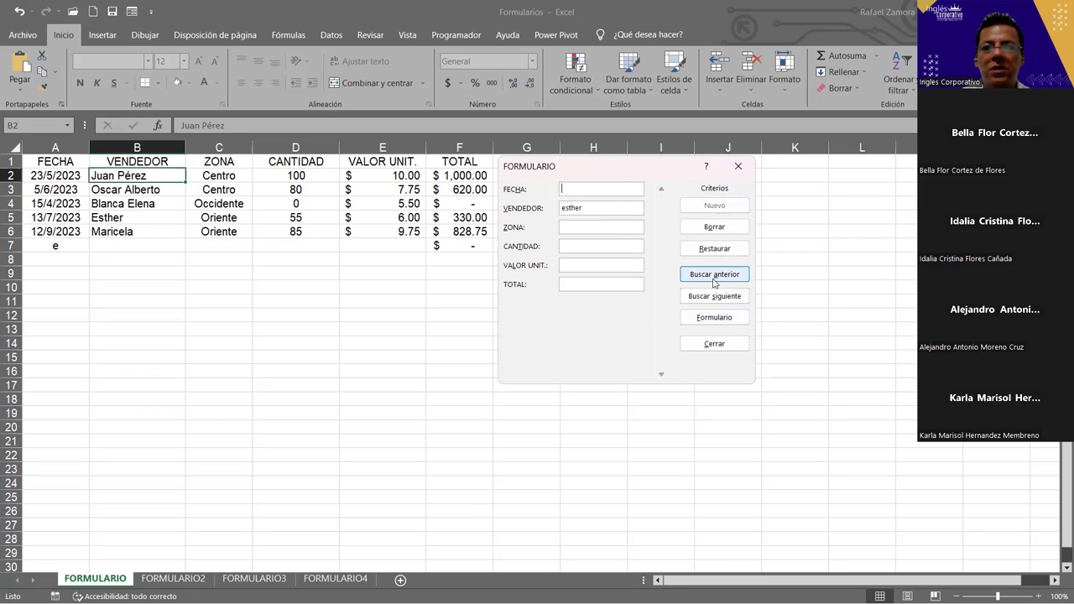
{"action": "left_click", "coordinate": [738, 297]}
- Step through the matching records to the 13/7/2023 Oriente sale, then close the form
{"action": "left_click", "coordinate": [741, 277]}
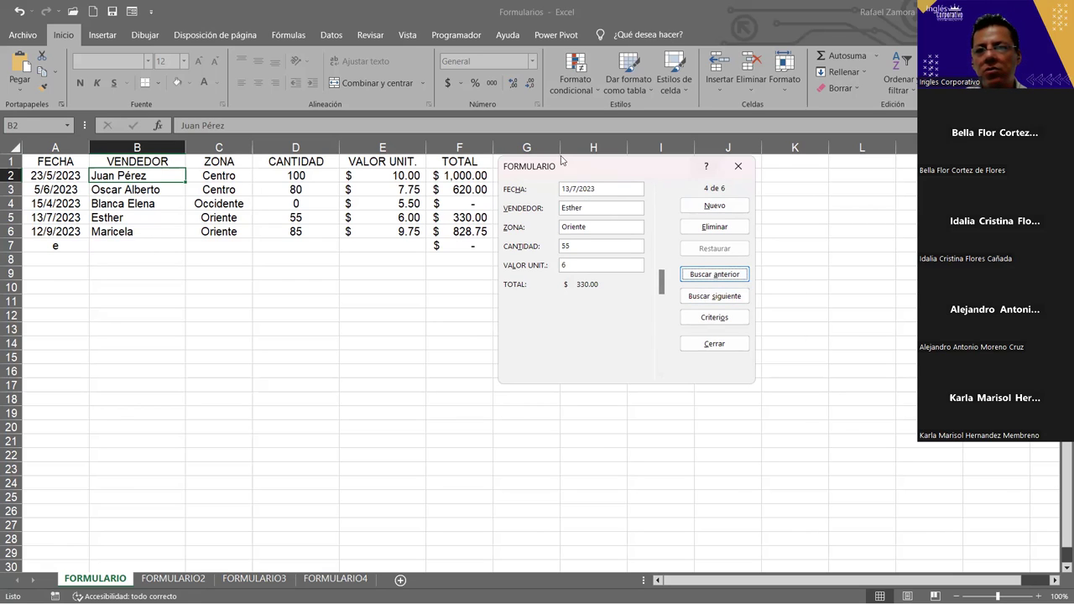
{"action": "left_click", "coordinate": [713, 322]}
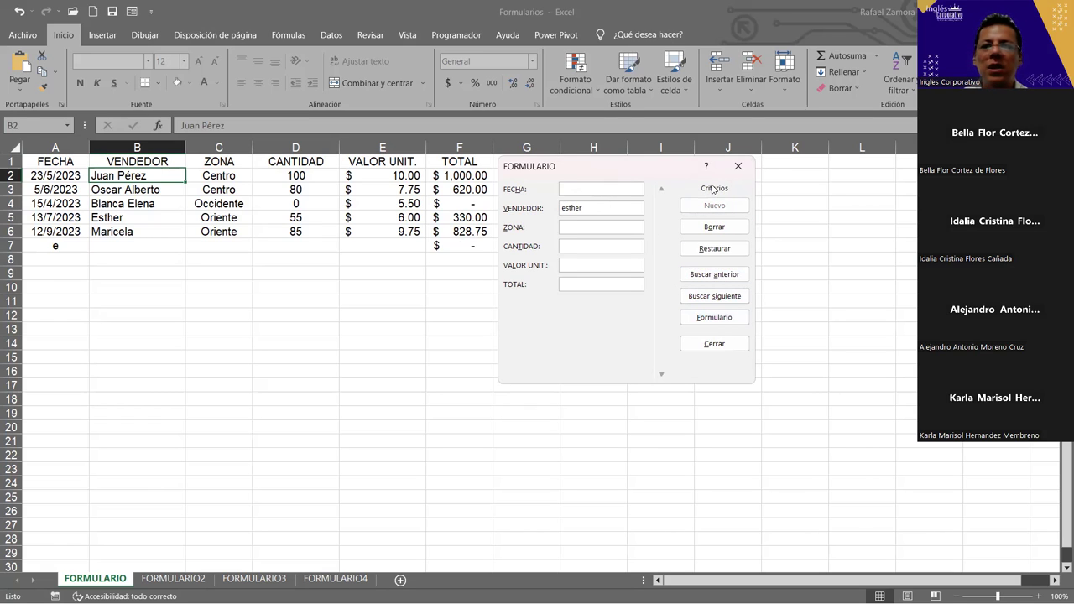
{"action": "left_click", "coordinate": [631, 188]}
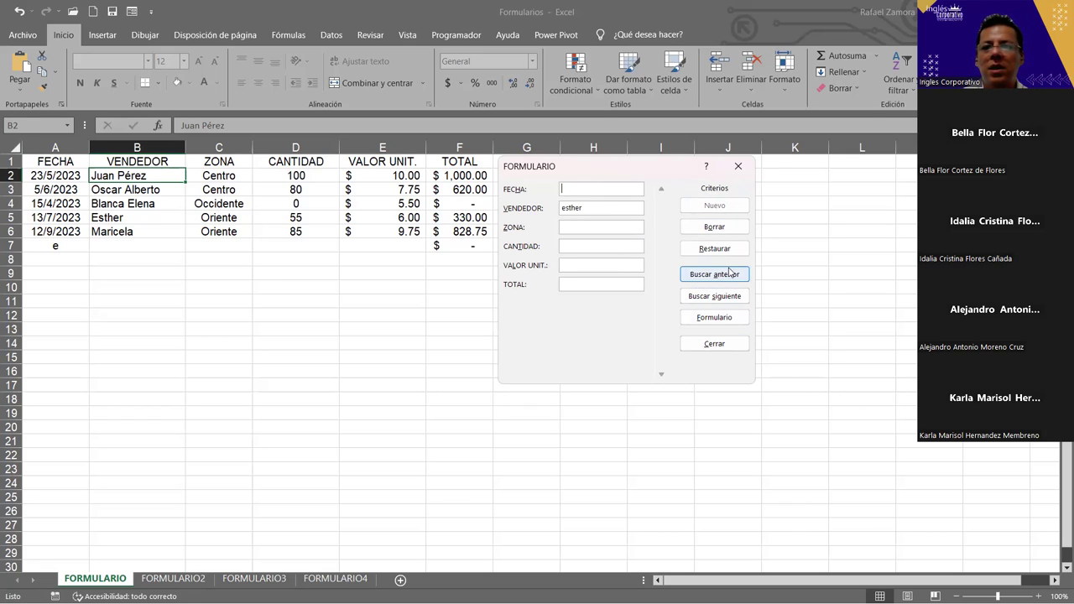
{"action": "left_click", "coordinate": [714, 295]}
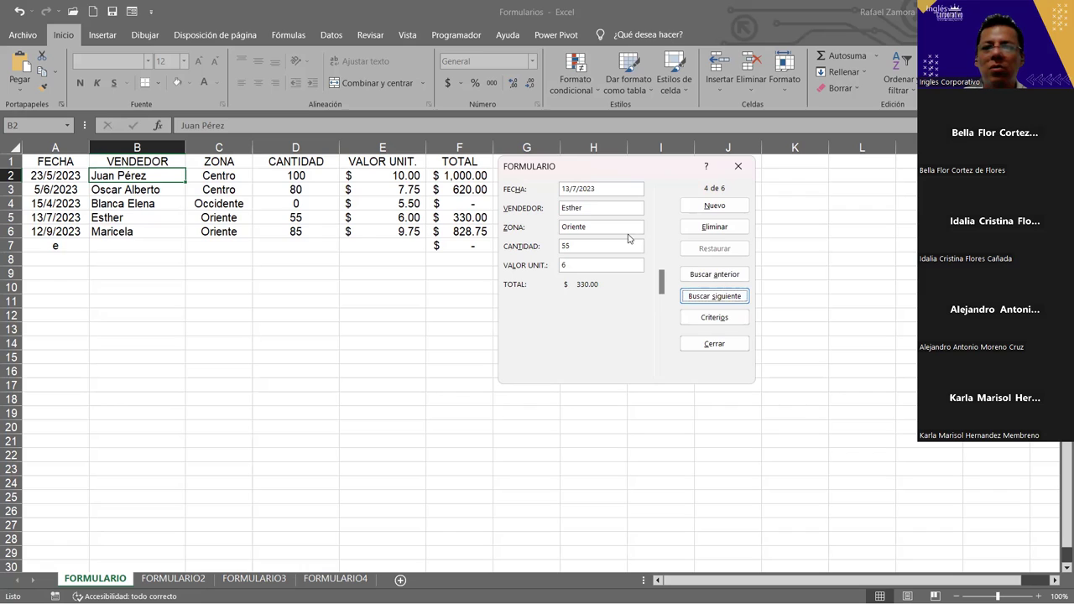
{"action": "left_click", "coordinate": [715, 318]}
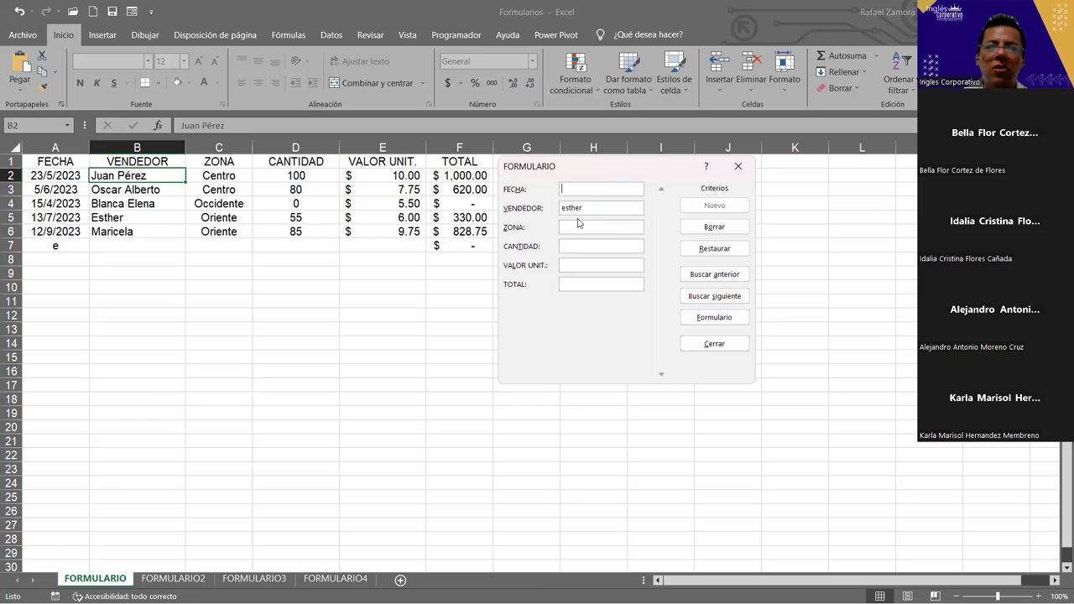
{"action": "left_click", "coordinate": [732, 298]}
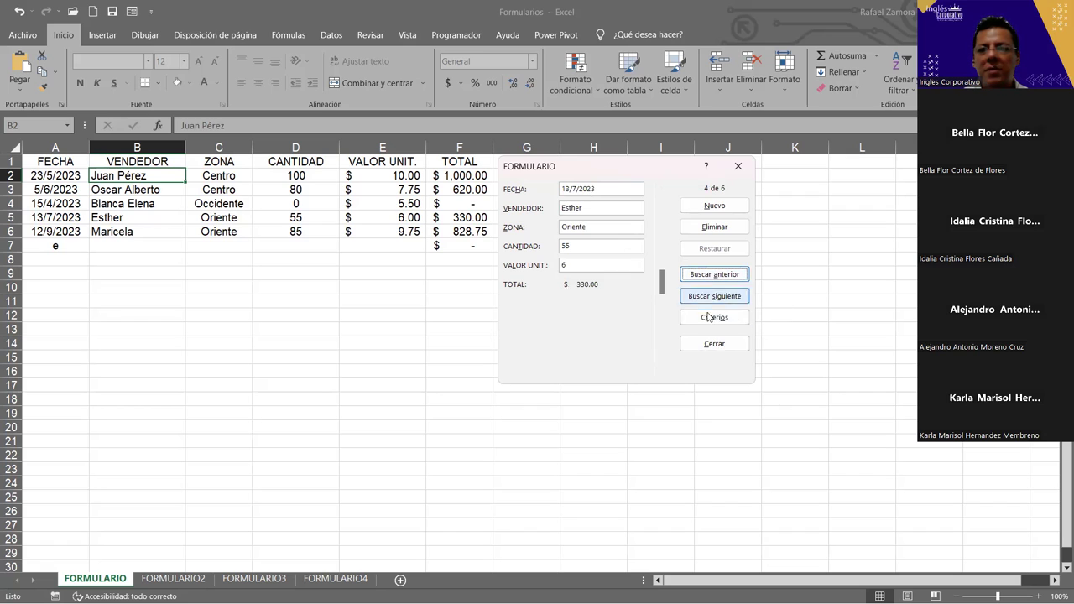
{"action": "left_click", "coordinate": [736, 349]}
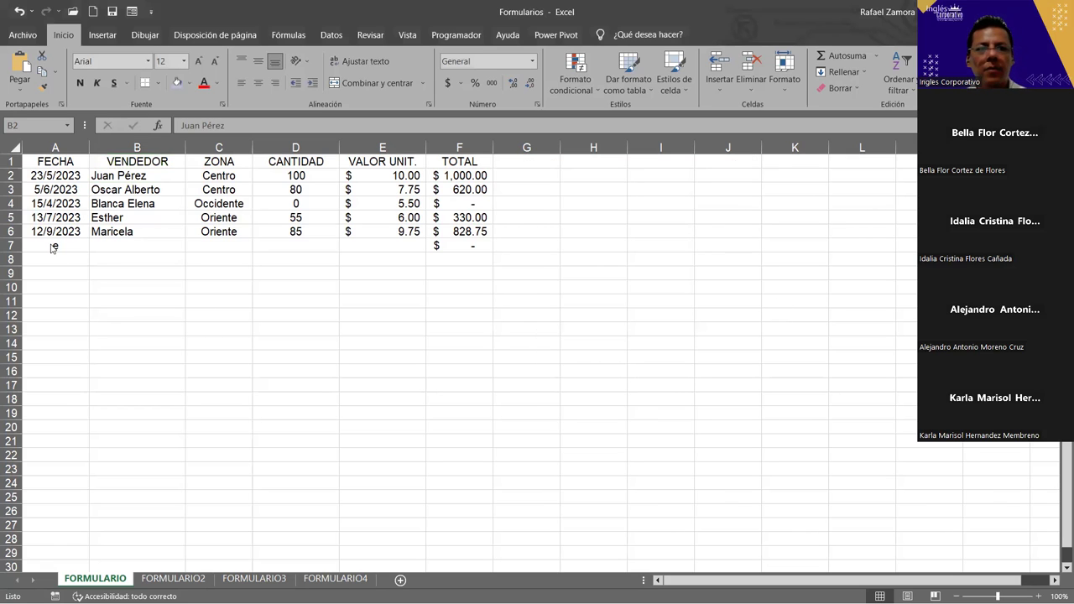
- Delete the stray contents of row 7 and go to the FORMULARIO2 sheet
{"action": "left_click", "coordinate": [53, 247]}
{"action": "left_click", "coordinate": [10, 245]}
{"action": "key", "text": "Delete"}
{"action": "left_click", "coordinate": [447, 459]}
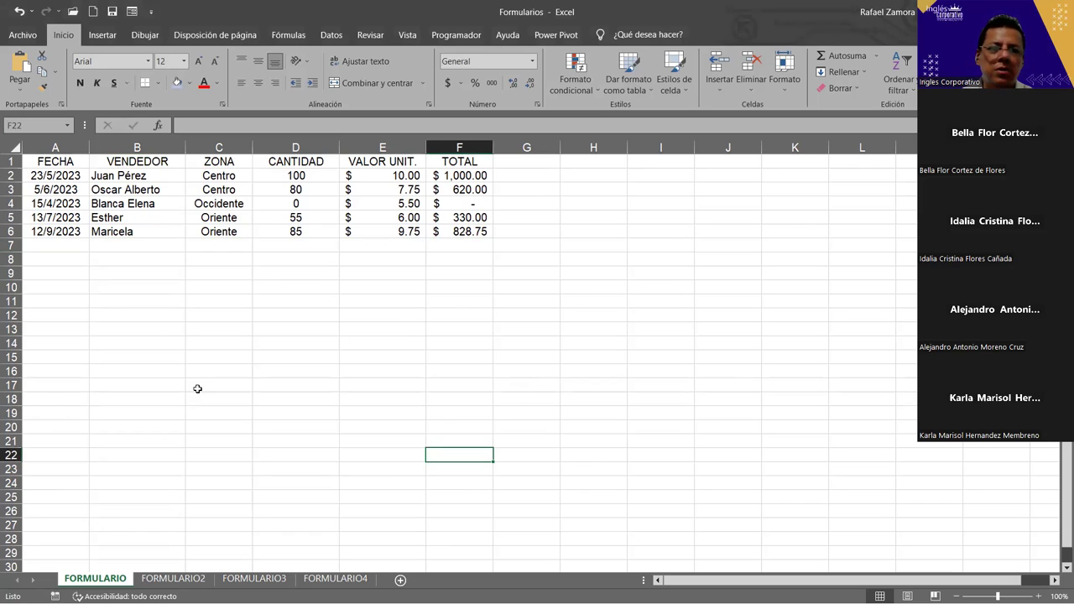
{"action": "left_click", "coordinate": [176, 580]}
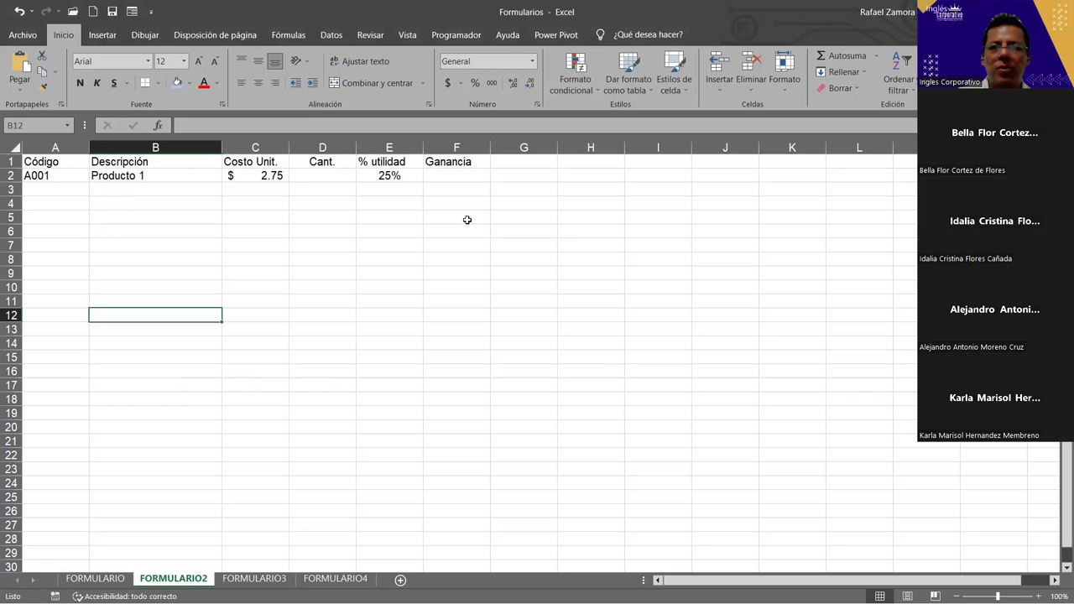
- Enter 100 as Producto 1's quantity in D2 and narrow the Descripción column
{"action": "left_click", "coordinate": [469, 174]}
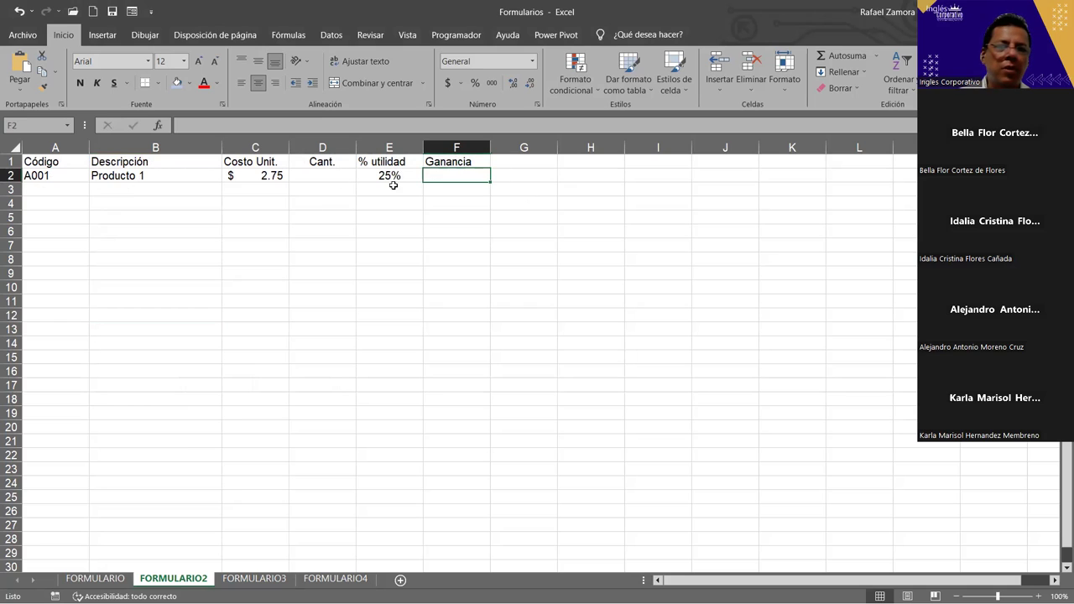
{"action": "left_click", "coordinate": [338, 178]}
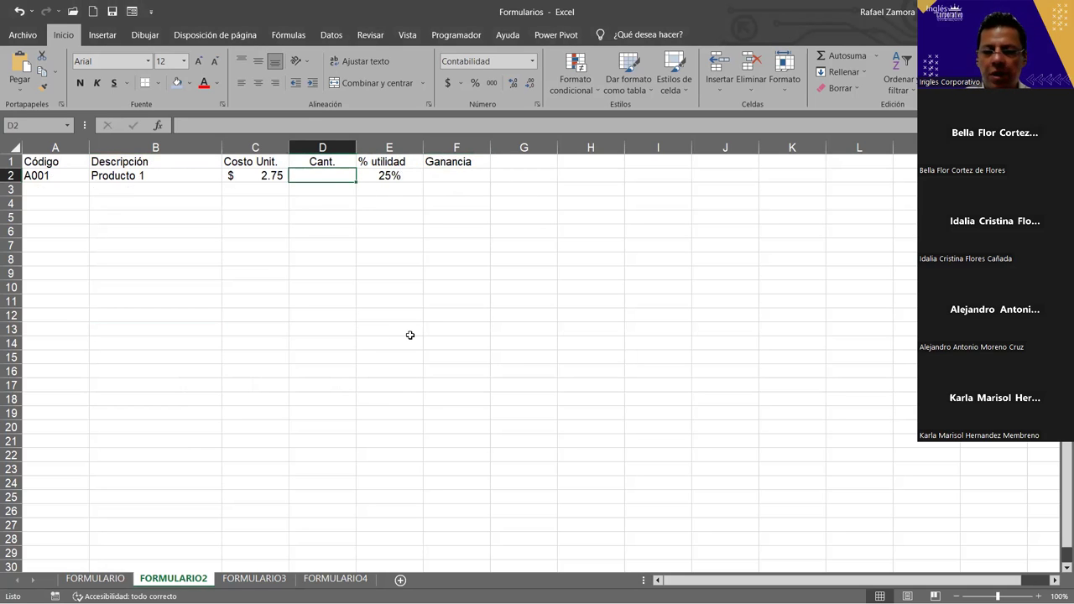
{"action": "type", "text": "100"}
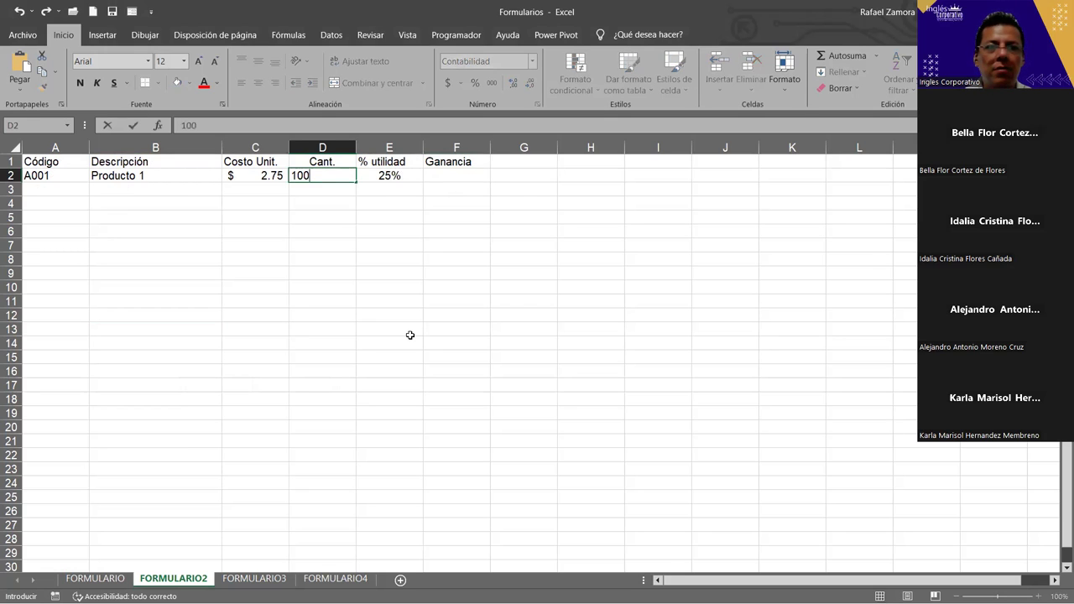
{"action": "key", "text": "Return"}
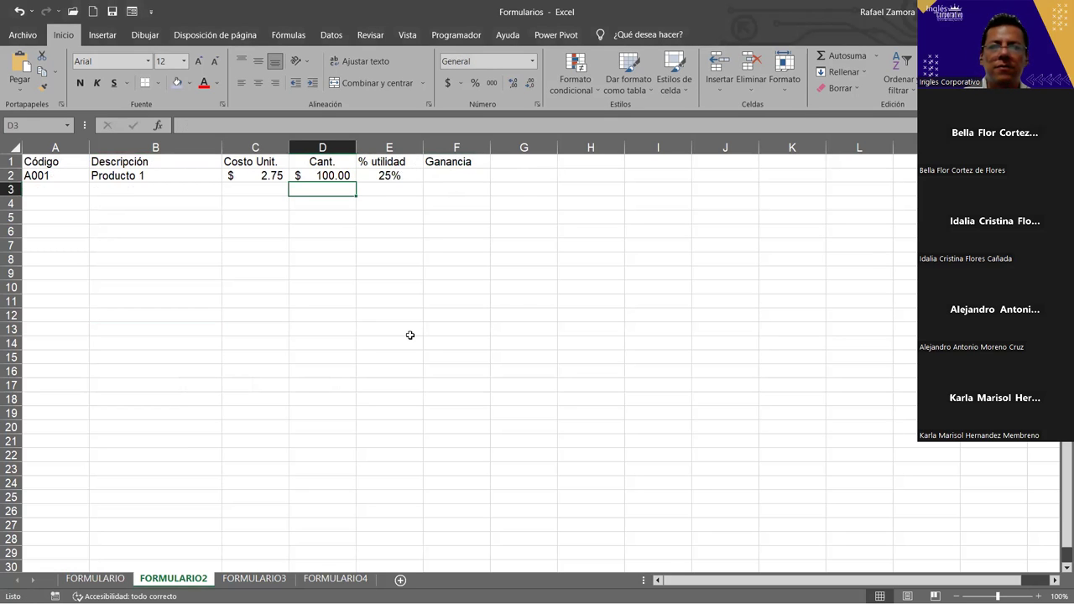
{"action": "left_click_drag", "start_coordinate": [223, 147], "coordinate": [191, 148]}
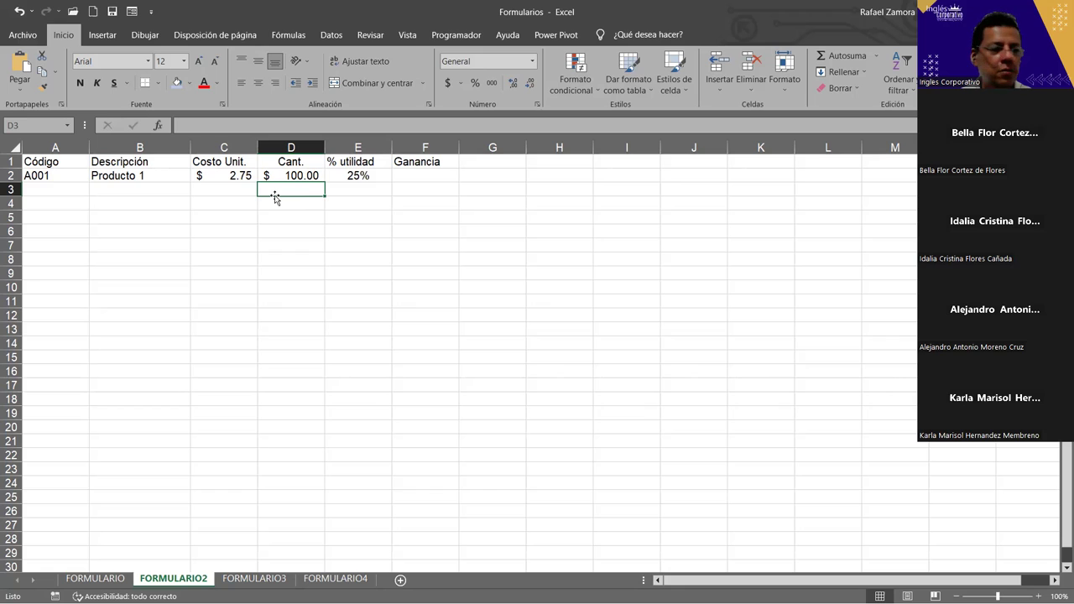
- Rename Producto 1 to Televisor in B2
{"action": "left_click", "coordinate": [154, 191]}
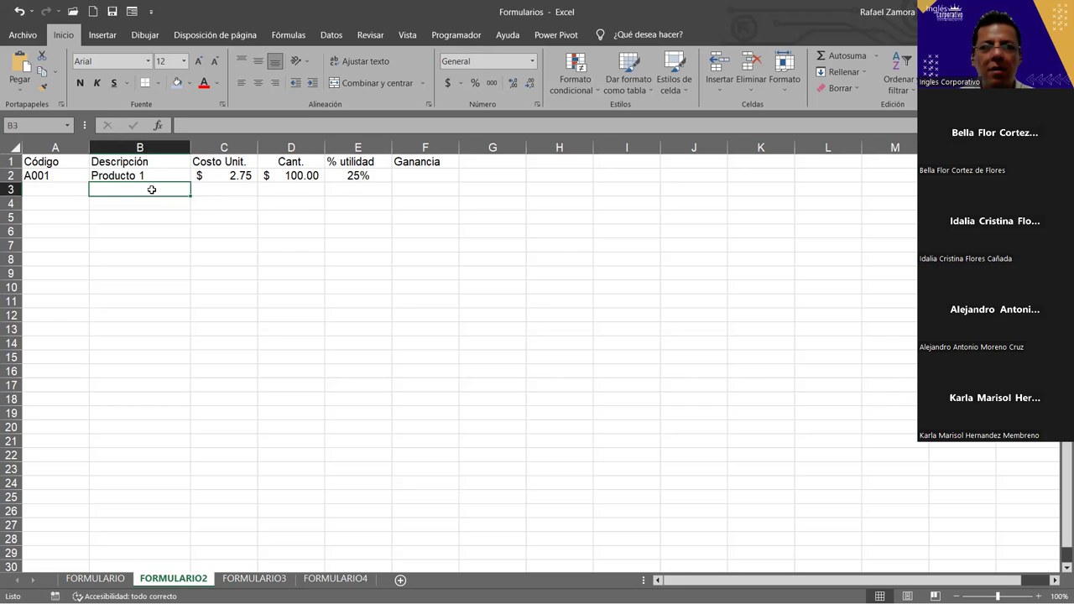
{"action": "left_click", "coordinate": [154, 175]}
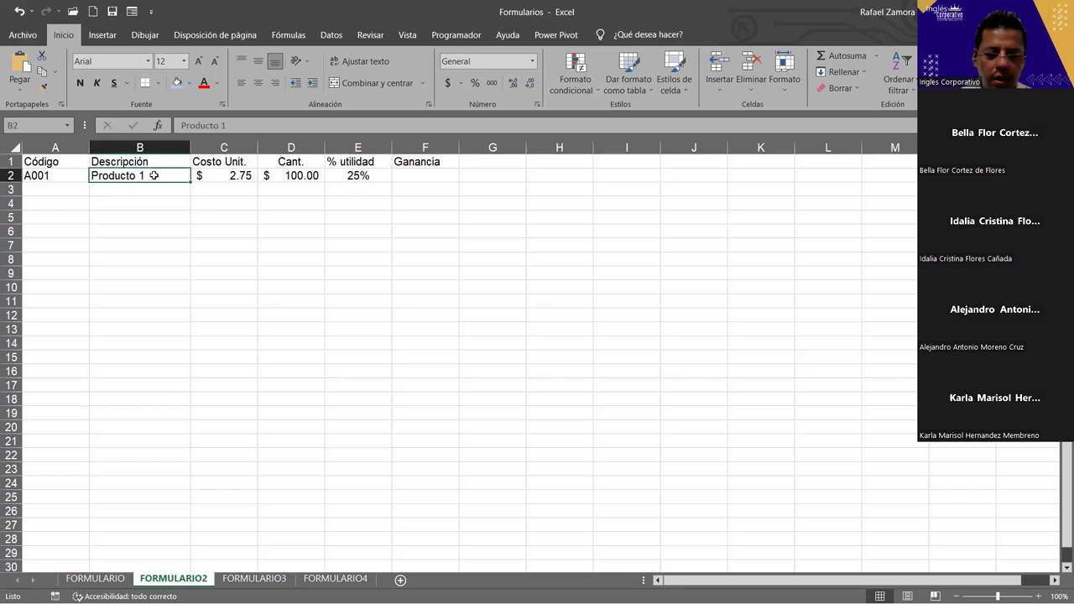
{"action": "type", "text": "Televisor"}
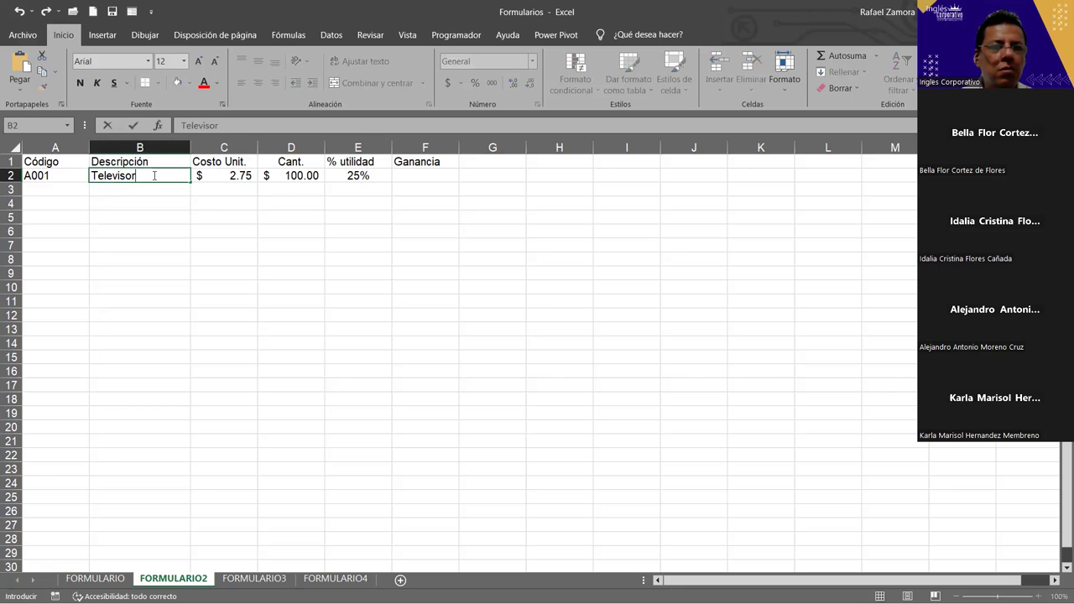
{"action": "key", "text": "Return"}
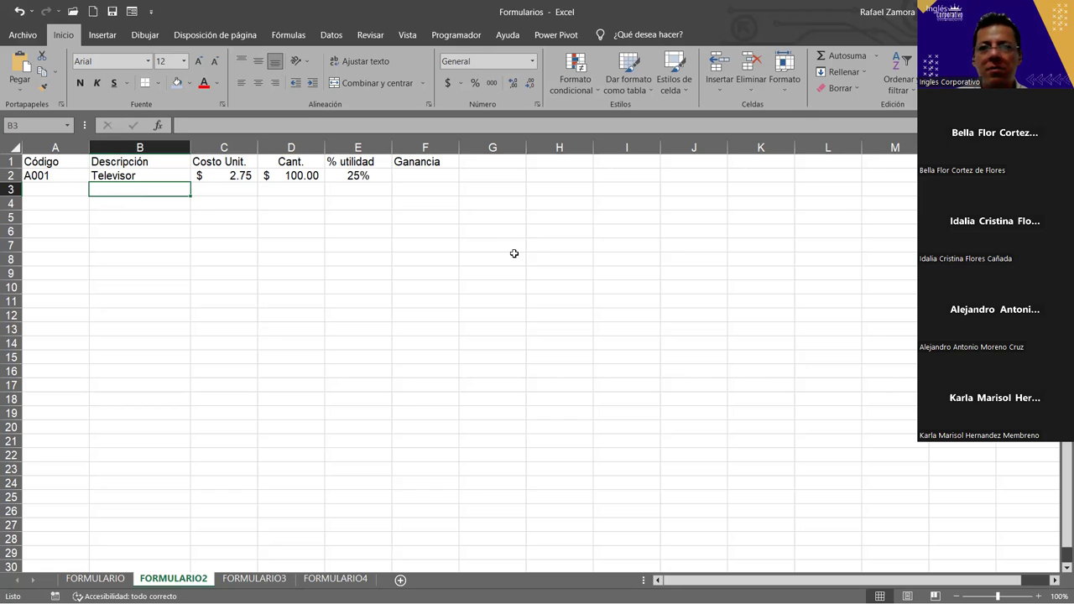
- Change the unit cost in C2 from 2.75 to 450
{"action": "left_click", "coordinate": [252, 176]}
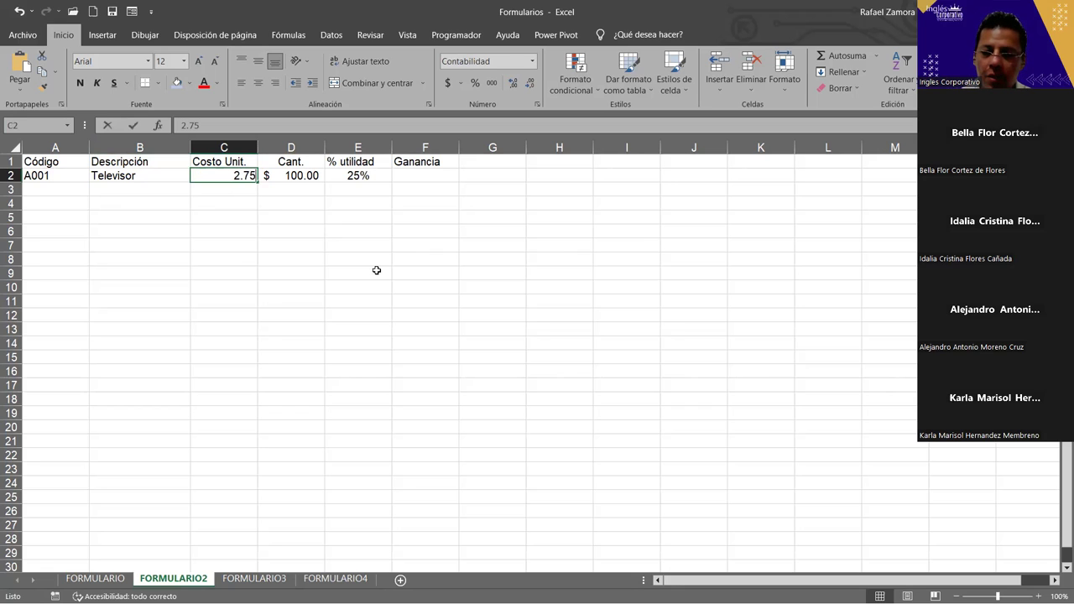
{"action": "type", "text": "450"}
{"action": "key", "text": "Return"}
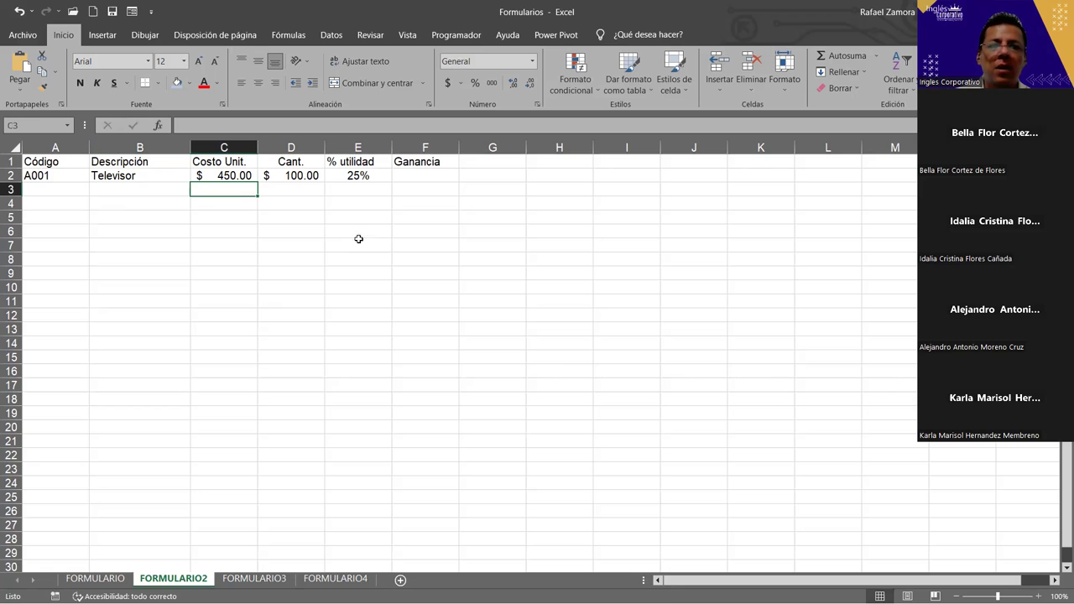
- Apply General number format to D2:D13 and centre the quantities
{"action": "left_click_drag", "start_coordinate": [277, 176], "coordinate": [271, 330]}
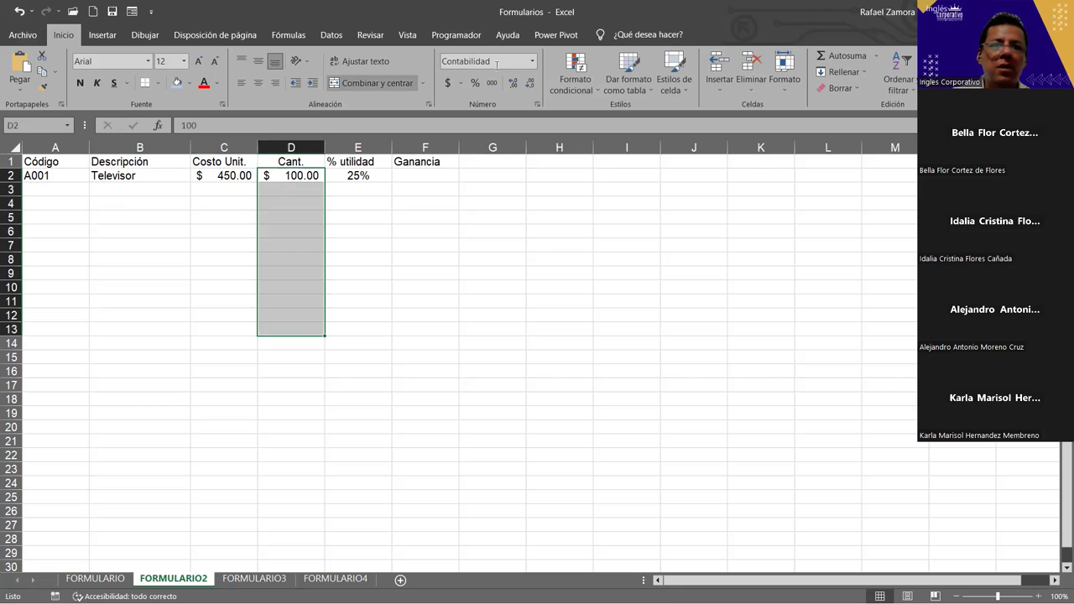
{"action": "left_click", "coordinate": [531, 61]}
{"action": "left_click", "coordinate": [501, 86]}
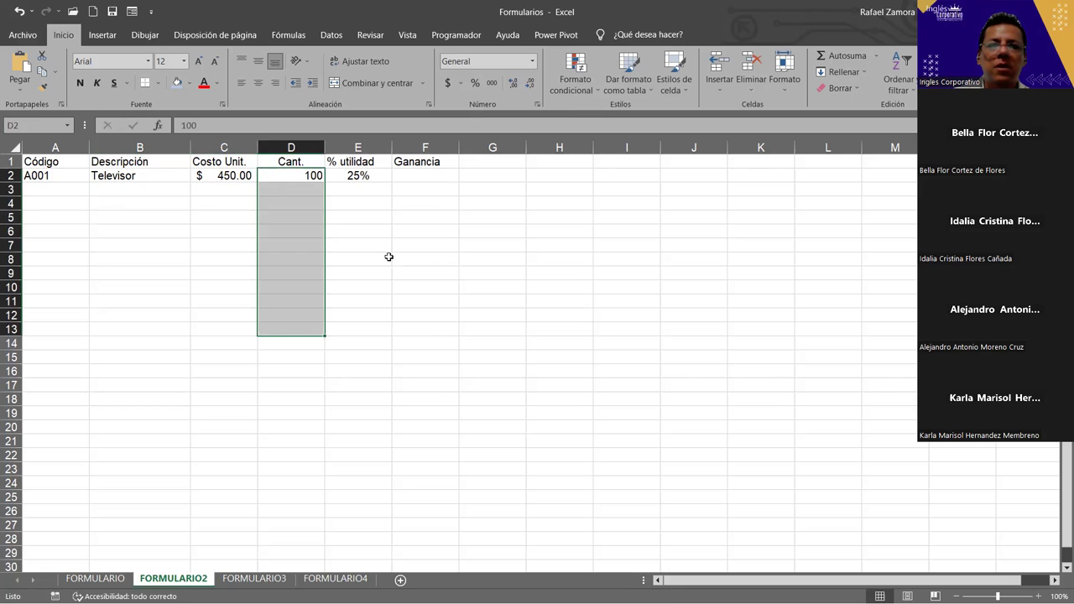
{"action": "left_click", "coordinate": [327, 177]}
{"action": "left_click", "coordinate": [302, 178]}
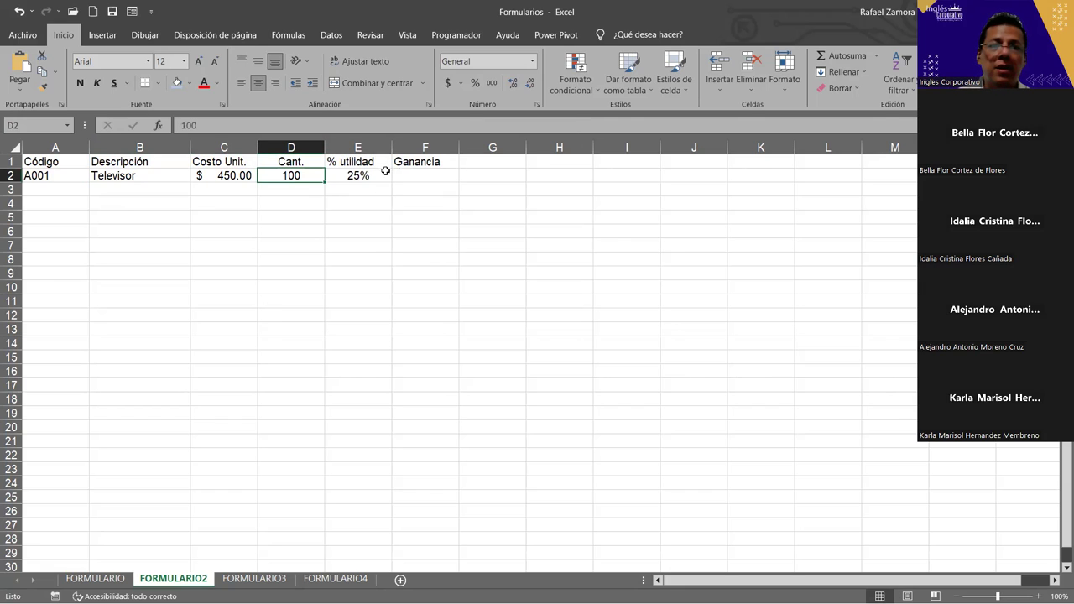
{"action": "left_click", "coordinate": [382, 175]}
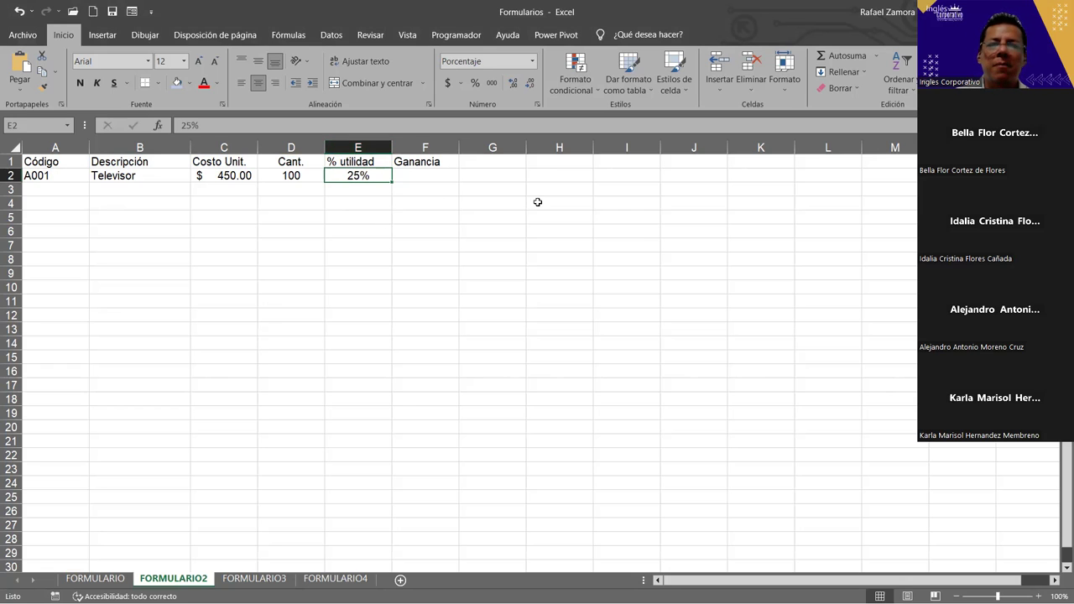
- Delete the % utilidad column
{"action": "left_click", "coordinate": [372, 147]}
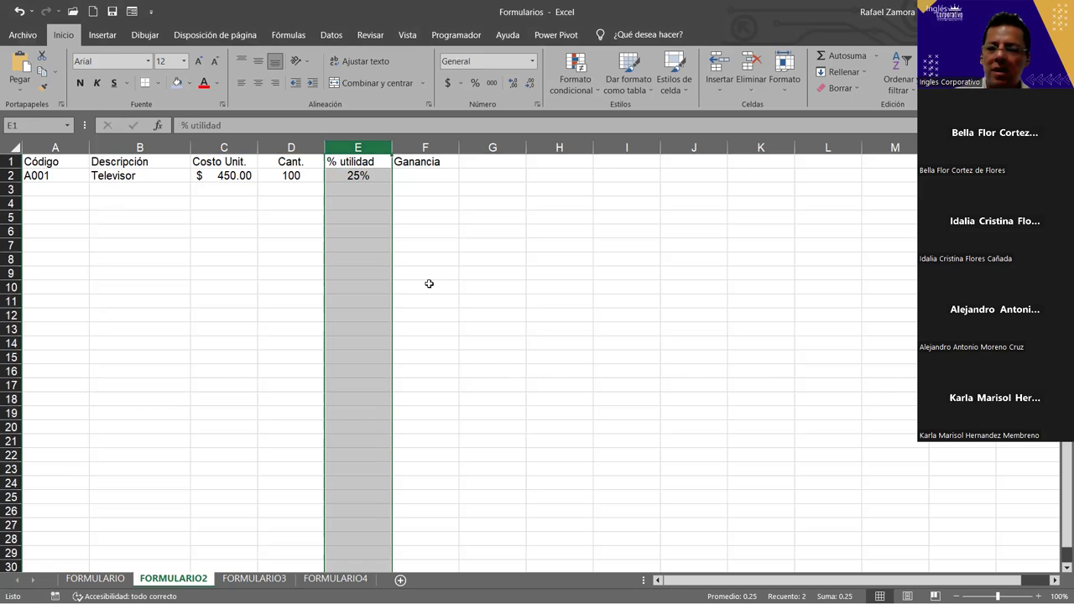
{"action": "key", "text": "ctrl+minus"}
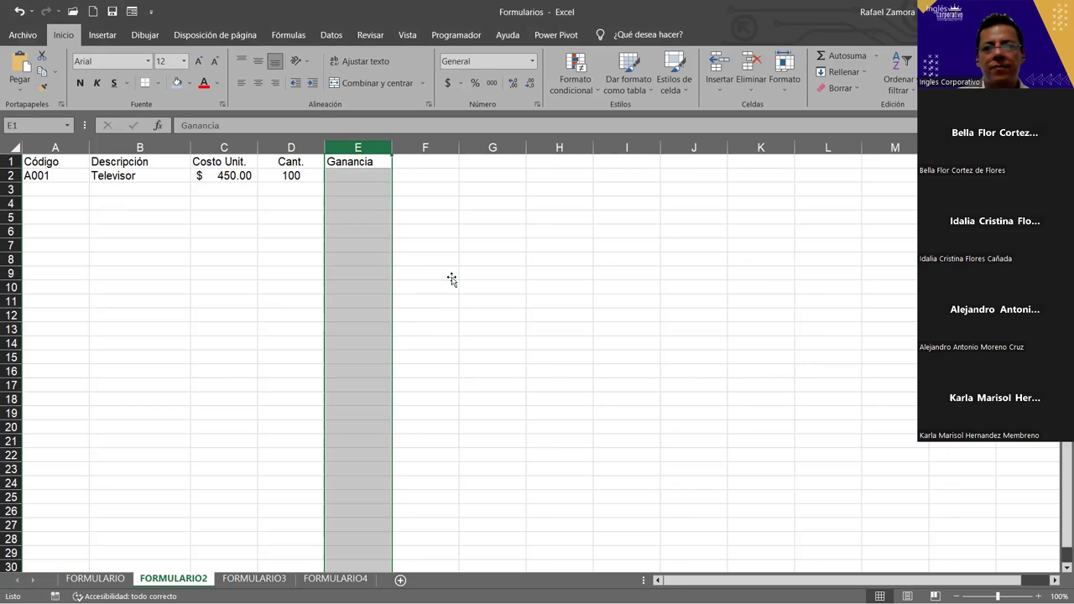
{"action": "left_click", "coordinate": [450, 277]}
- Centre the Ganancia header, retitle it TOTAL VENTA, widen column E and narrow column A
{"action": "left_click", "coordinate": [362, 164]}
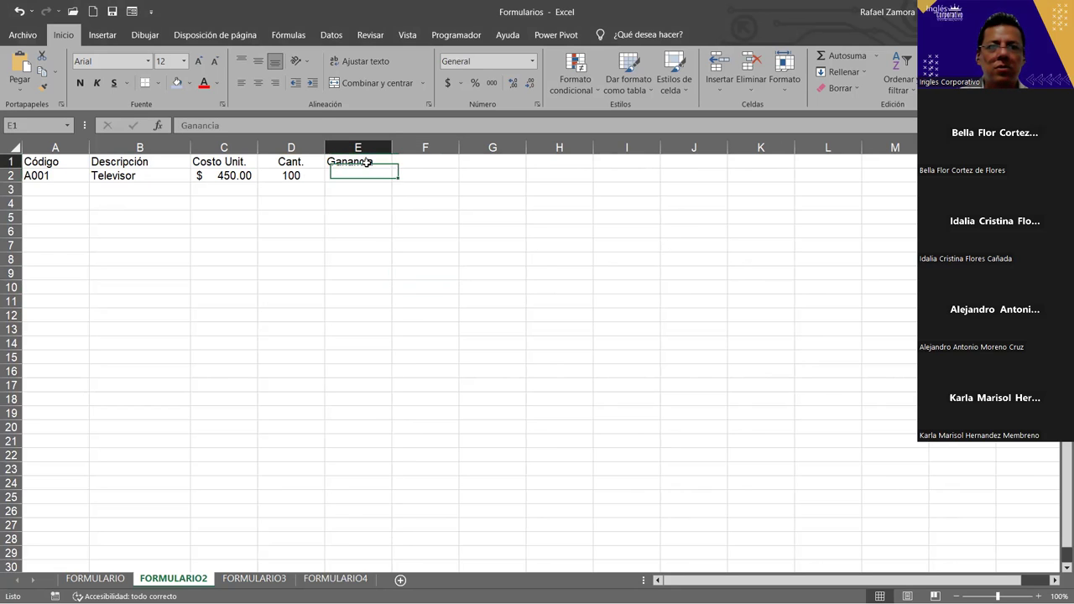
{"action": "left_click", "coordinate": [258, 83]}
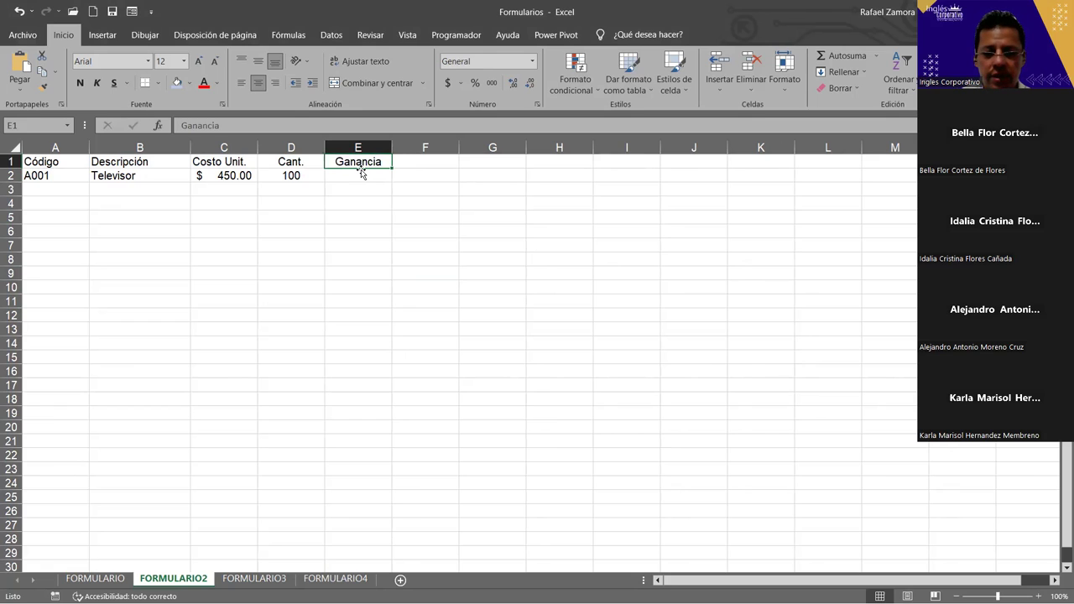
{"action": "type", "text": "TOTAL"}
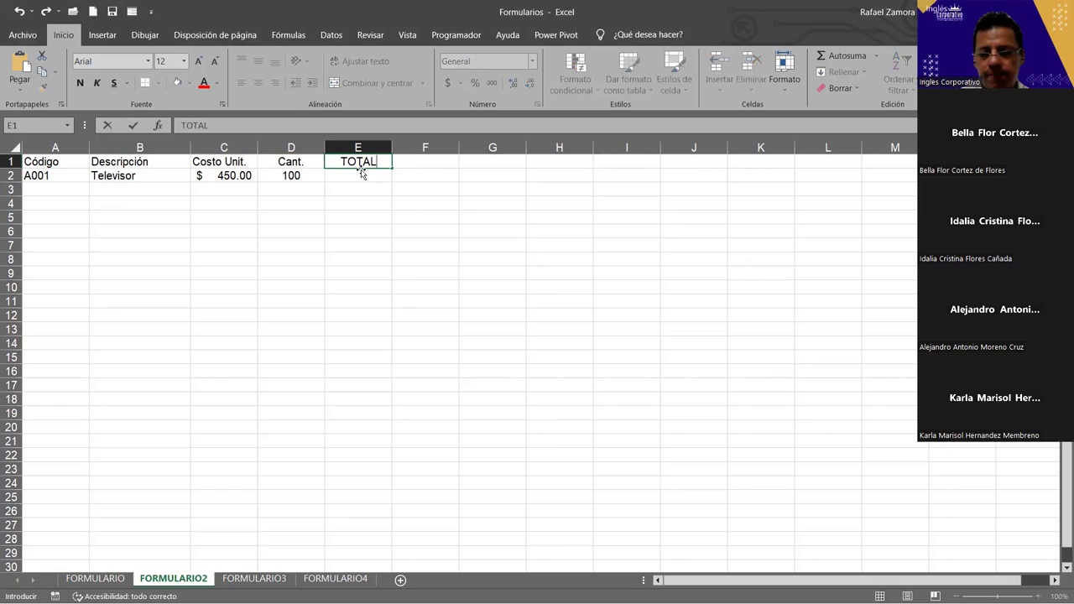
{"action": "type", "text": " VENTA"}
{"action": "key", "text": "Return"}
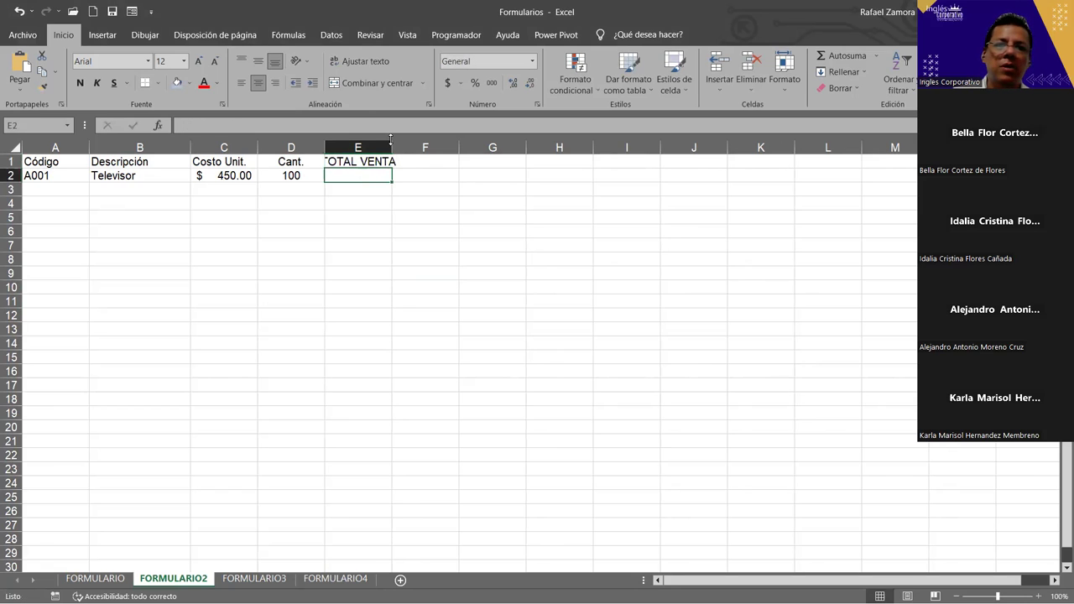
{"action": "left_click_drag", "start_coordinate": [391, 148], "coordinate": [414, 148]}
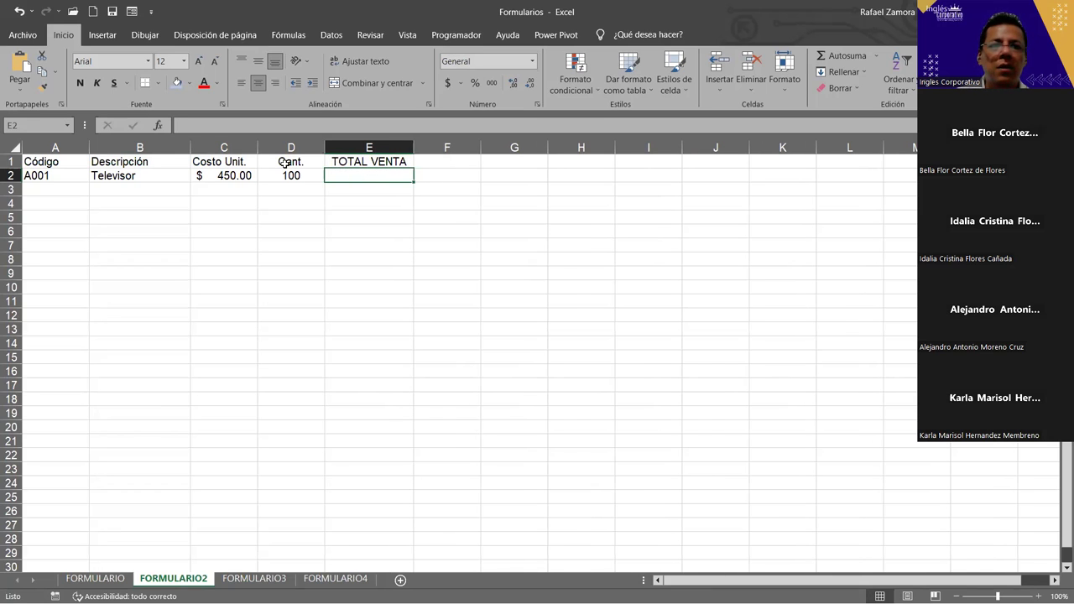
{"action": "left_click_drag", "start_coordinate": [87, 148], "coordinate": [78, 147]}
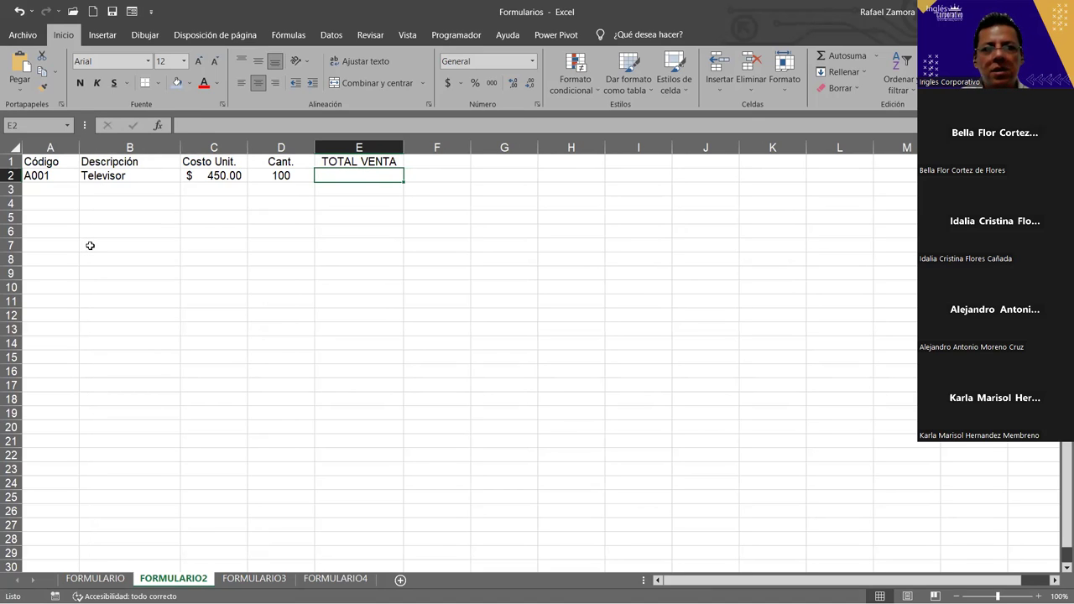
- Select the A001, Televisor, 450, 100 and TOTAL VENTA cells of the product row in turn
{"action": "left_click", "coordinate": [53, 179]}
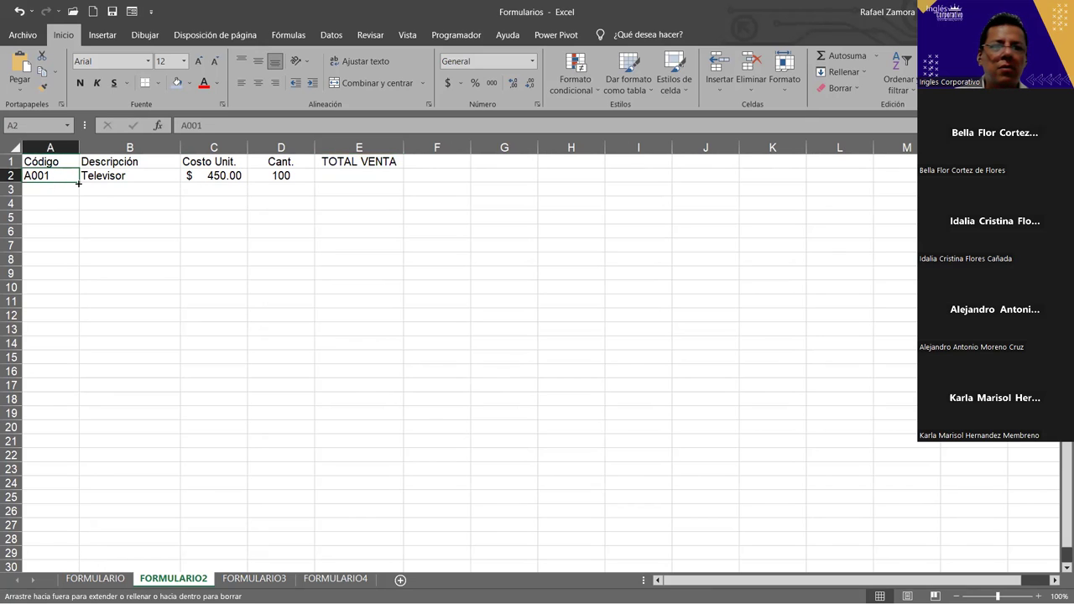
{"action": "key", "text": "Escape"}
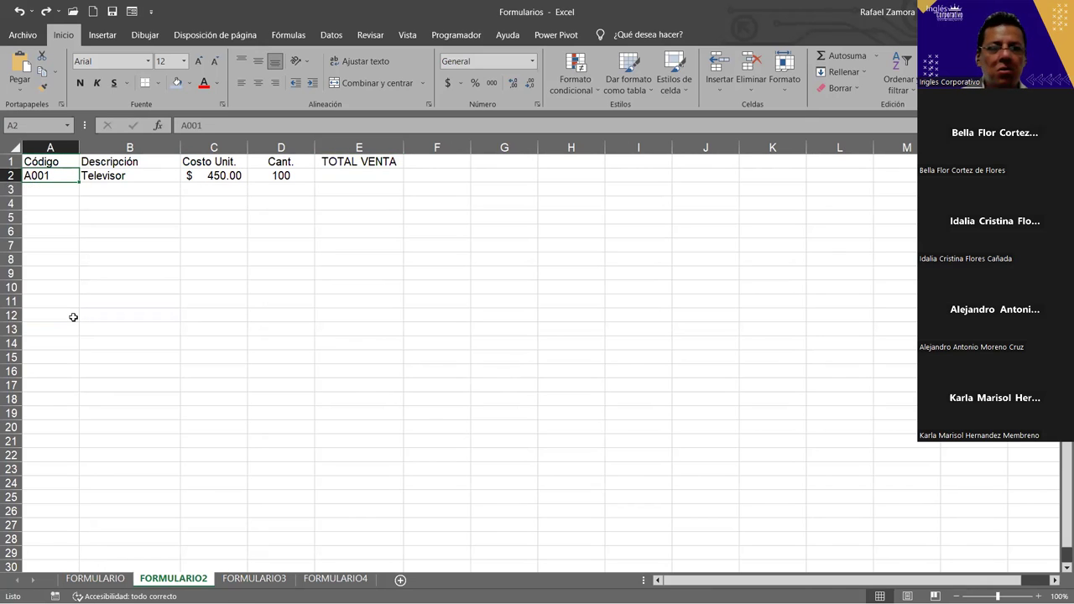
{"action": "left_click", "coordinate": [171, 277]}
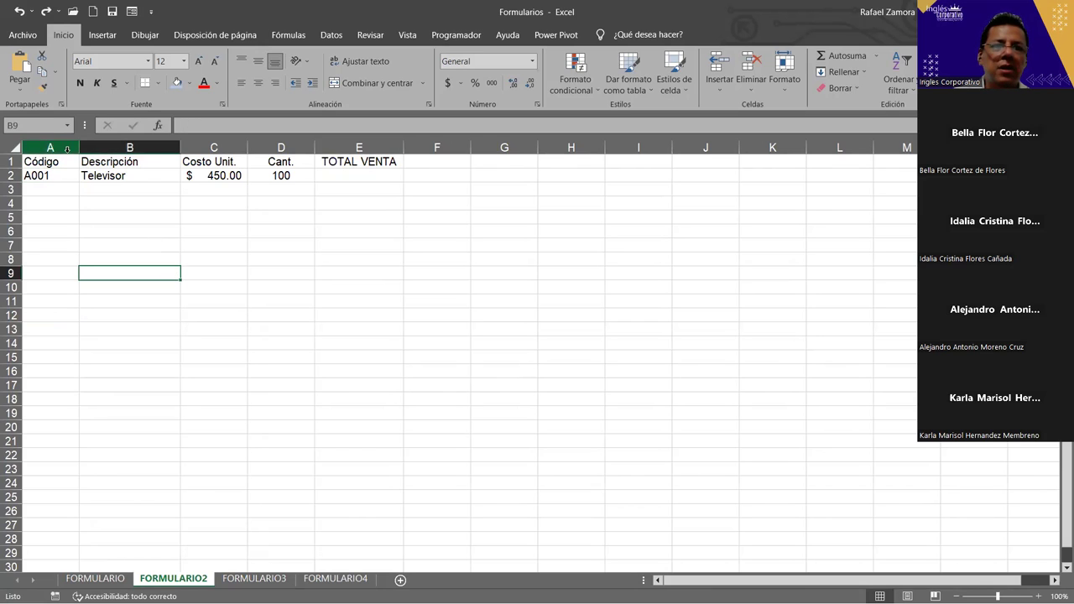
{"action": "left_click", "coordinate": [120, 176]}
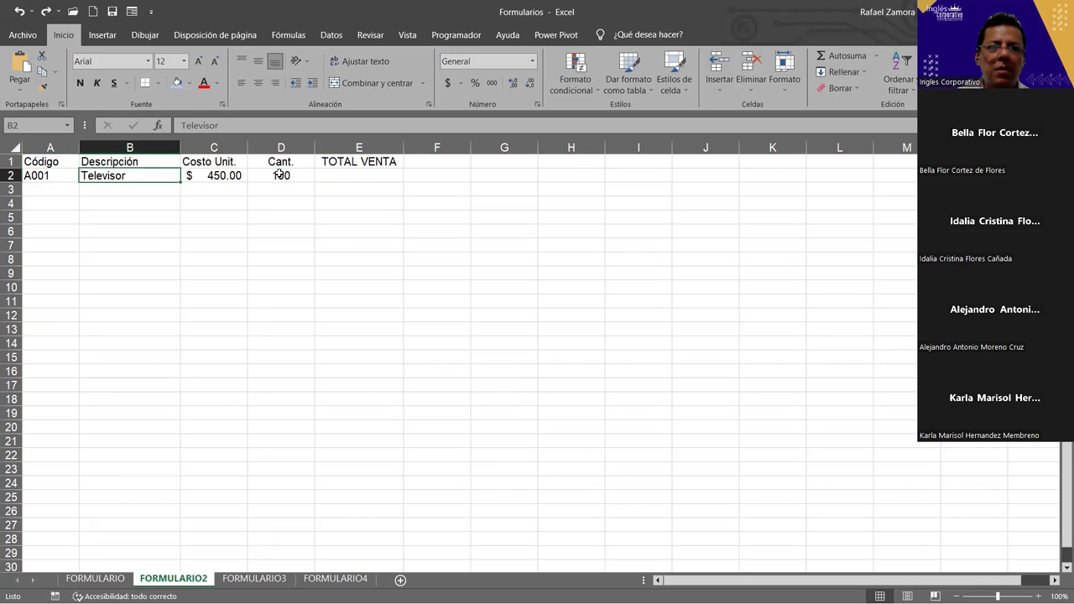
{"action": "left_click", "coordinate": [219, 172]}
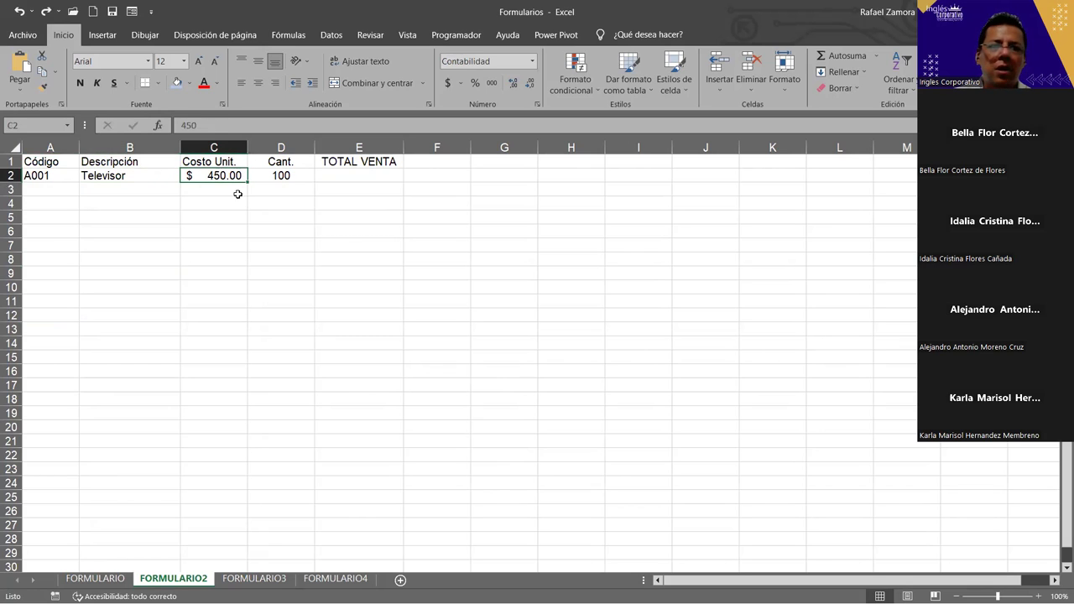
{"action": "left_click", "coordinate": [298, 177]}
{"action": "left_click_drag", "start_coordinate": [148, 176], "coordinate": [299, 177]}
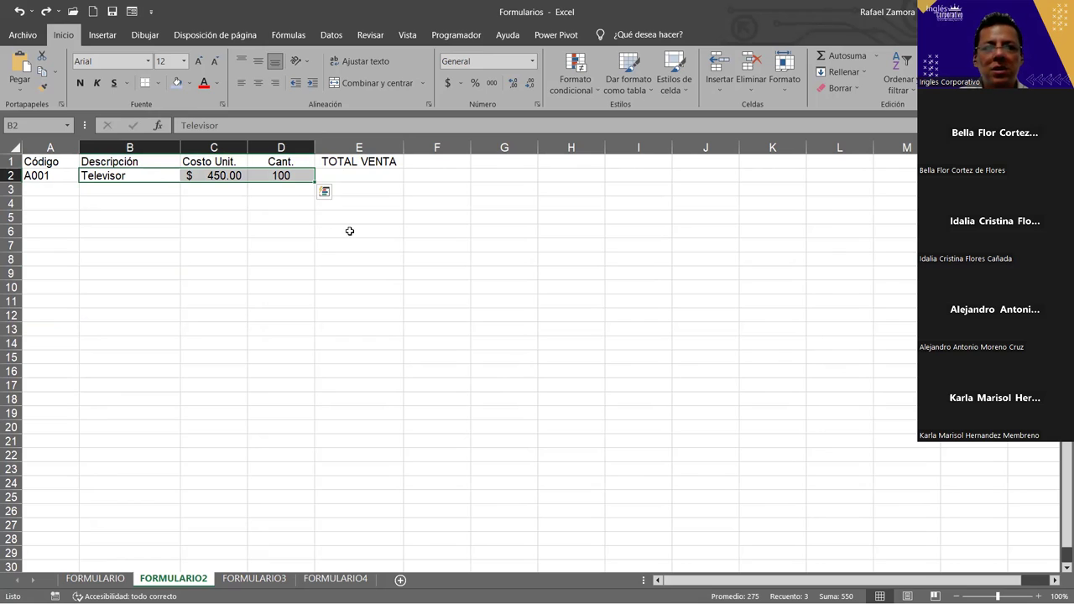
{"action": "left_click", "coordinate": [362, 177]}
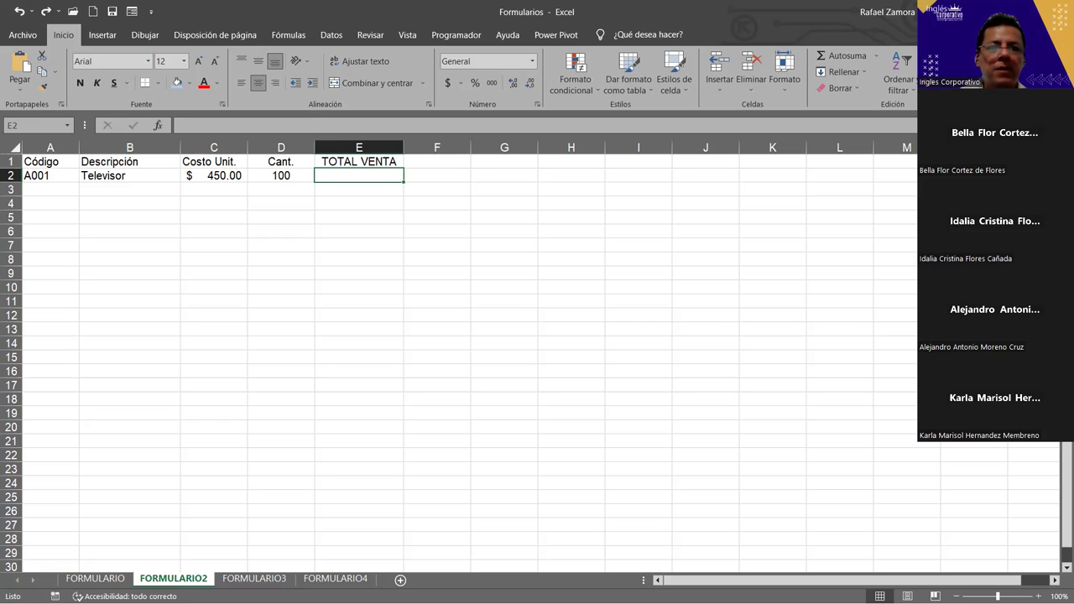
{"action": "left_click", "coordinate": [129, 147]}
{"action": "left_click", "coordinate": [361, 328]}
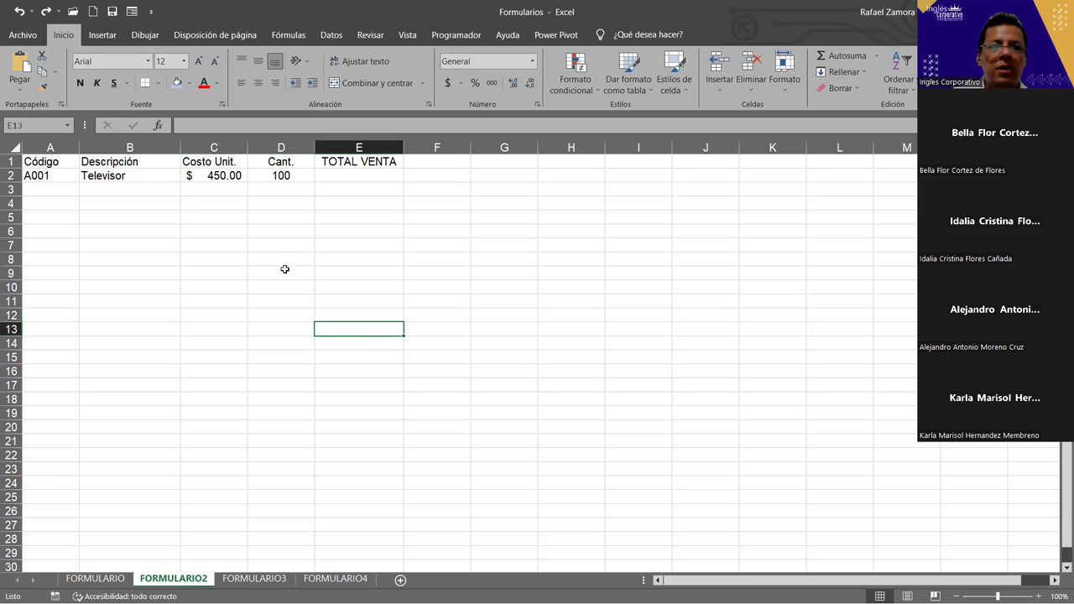
- Clear the Código and A001 entries from column A
{"action": "left_click", "coordinate": [144, 143]}
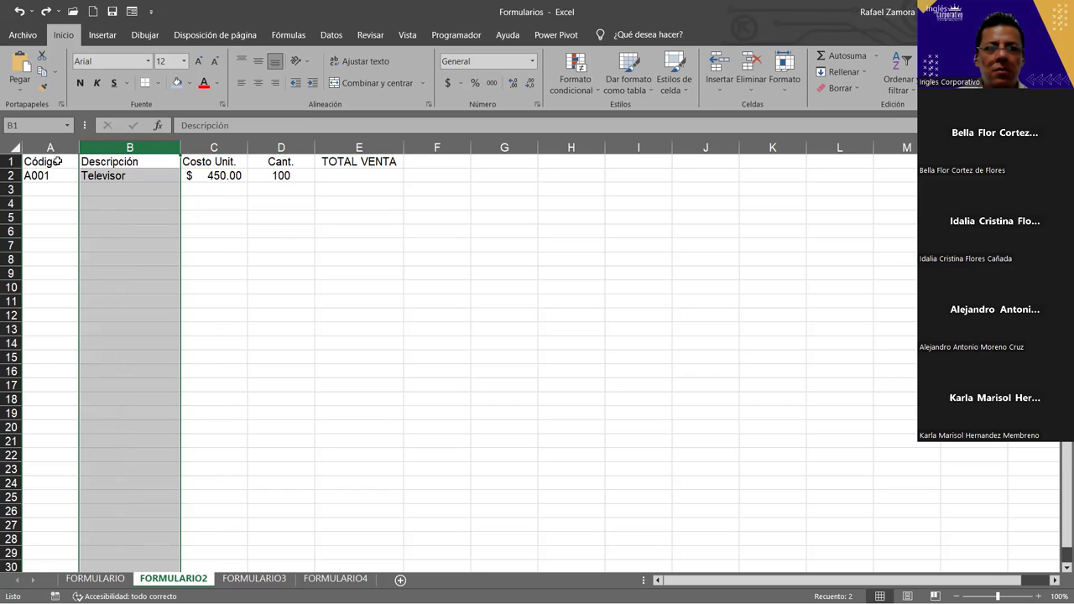
{"action": "left_click_drag", "start_coordinate": [58, 161], "coordinate": [61, 191]}
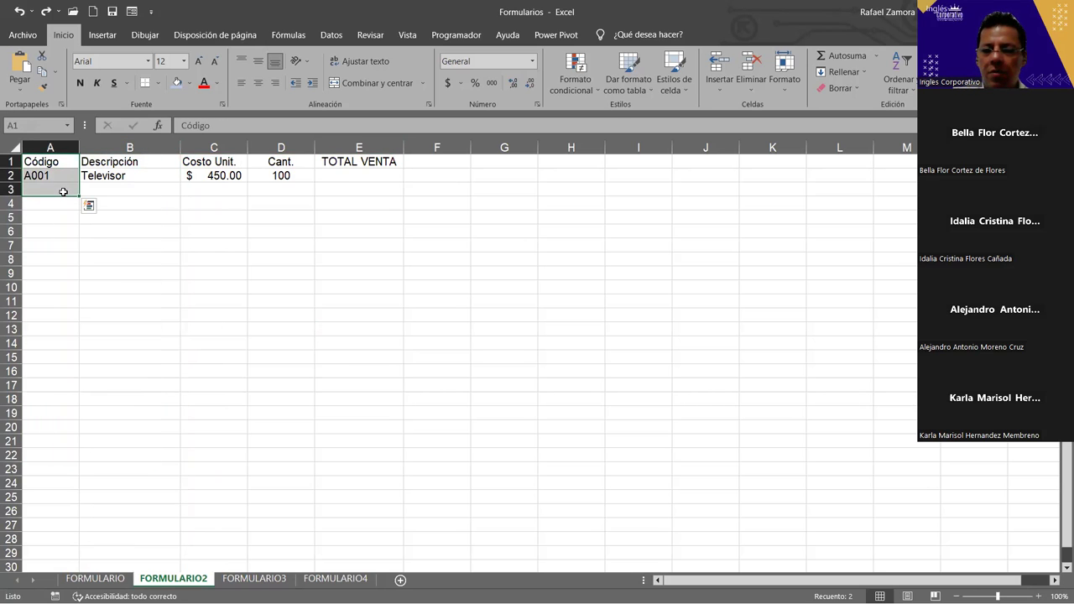
{"action": "key", "text": "Delete"}
{"action": "left_click", "coordinate": [473, 358]}
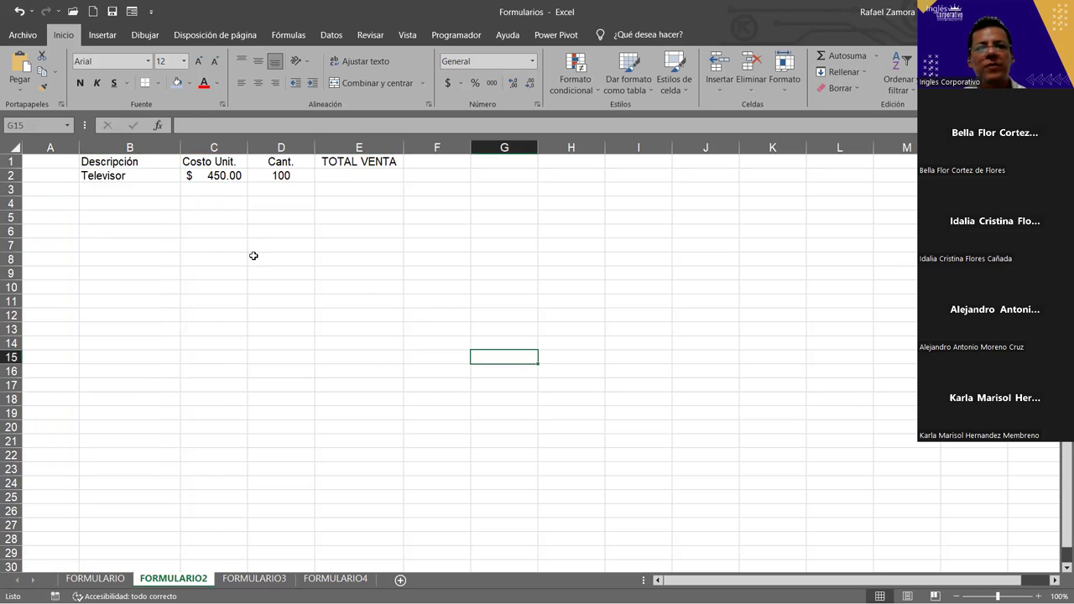
- Go over the Descripción, Costo Unit., Cant. and TOTAL VENTA headings, ending on E2
{"action": "left_click", "coordinate": [131, 168]}
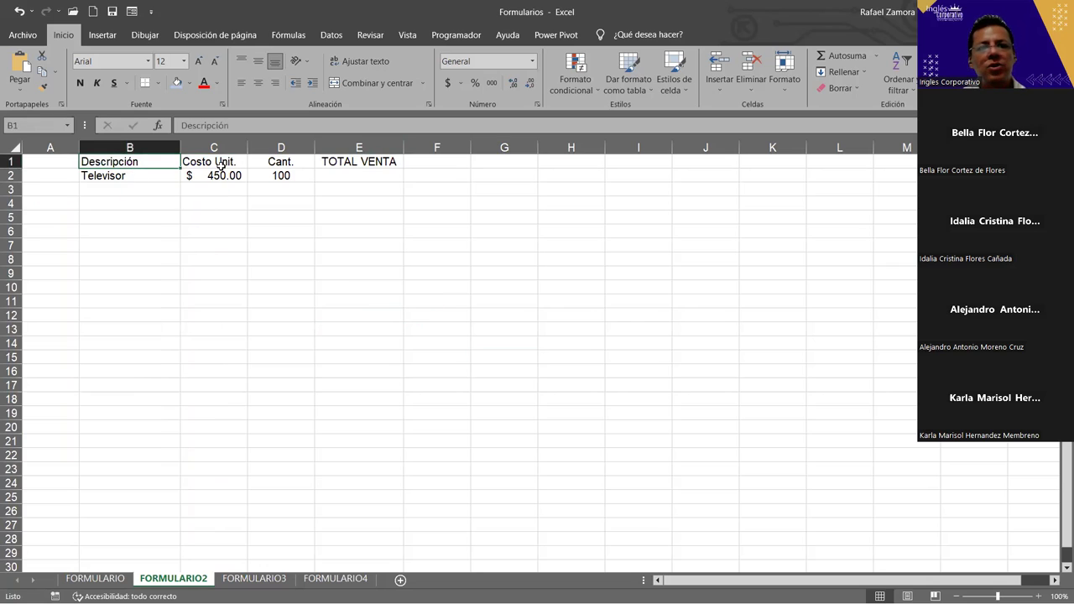
{"action": "left_click", "coordinate": [236, 162]}
{"action": "left_click", "coordinate": [290, 163]}
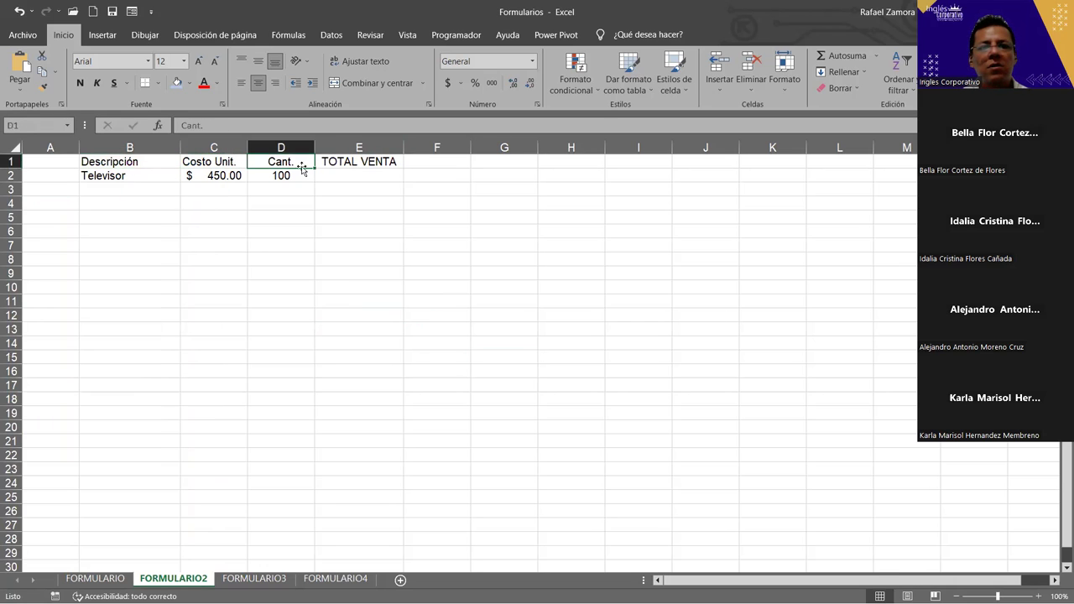
{"action": "left_click", "coordinate": [391, 161]}
{"action": "left_click_drag", "start_coordinate": [121, 178], "coordinate": [285, 176]}
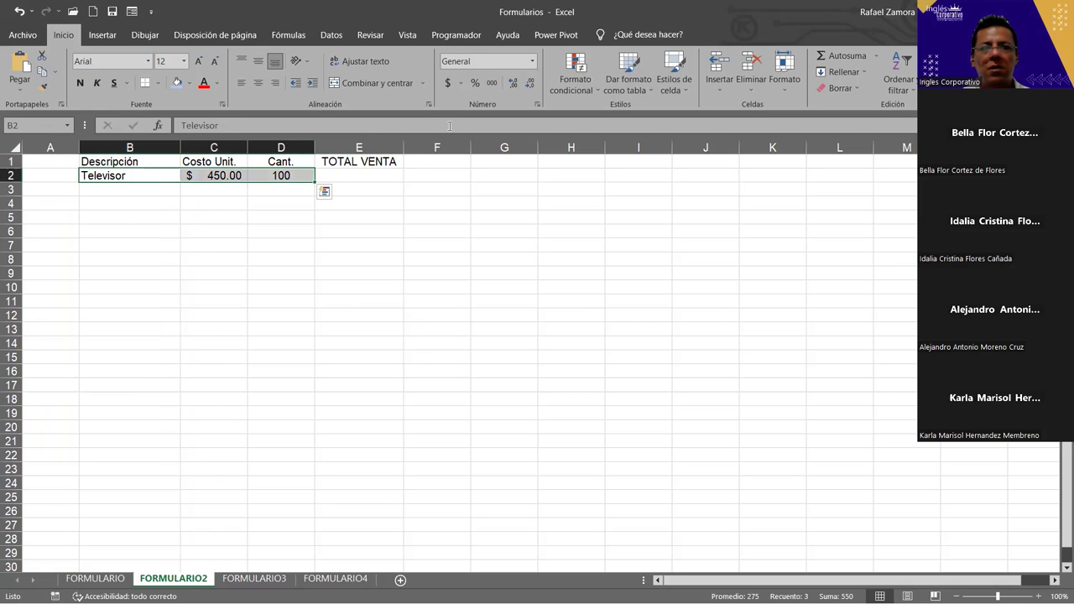
{"action": "left_click", "coordinate": [385, 173]}
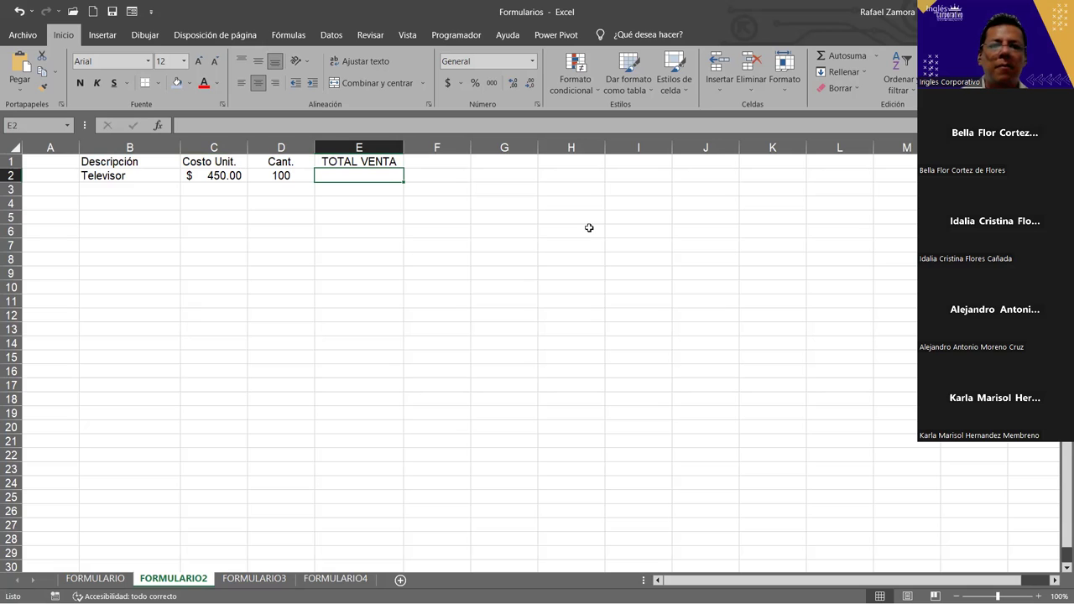
- Type Utilidad in H1 and 25% in H2, then centre both cells
{"action": "left_click", "coordinate": [559, 164]}
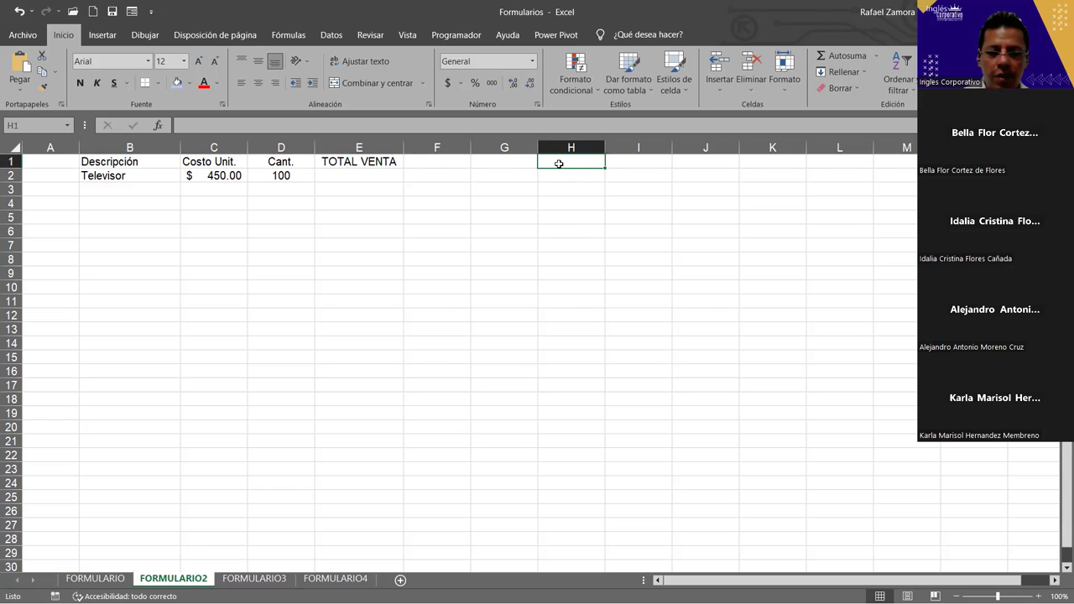
{"action": "type", "text": "Utilidad"}
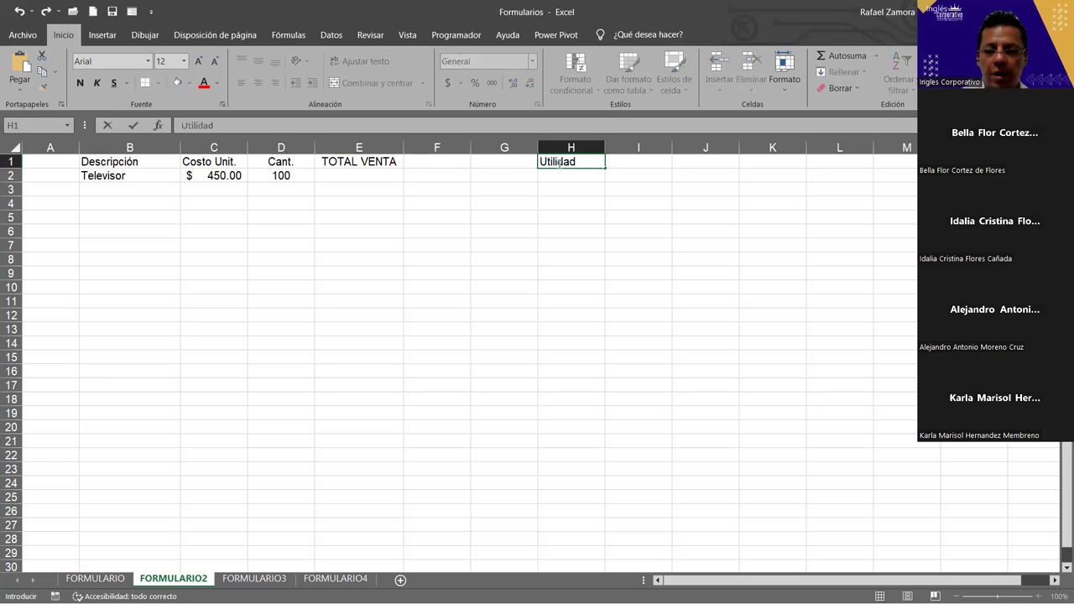
{"action": "key", "text": "Return"}
{"action": "type", "text": "25%"}
{"action": "key", "text": "Return"}
{"action": "left_click", "coordinate": [559, 164]}
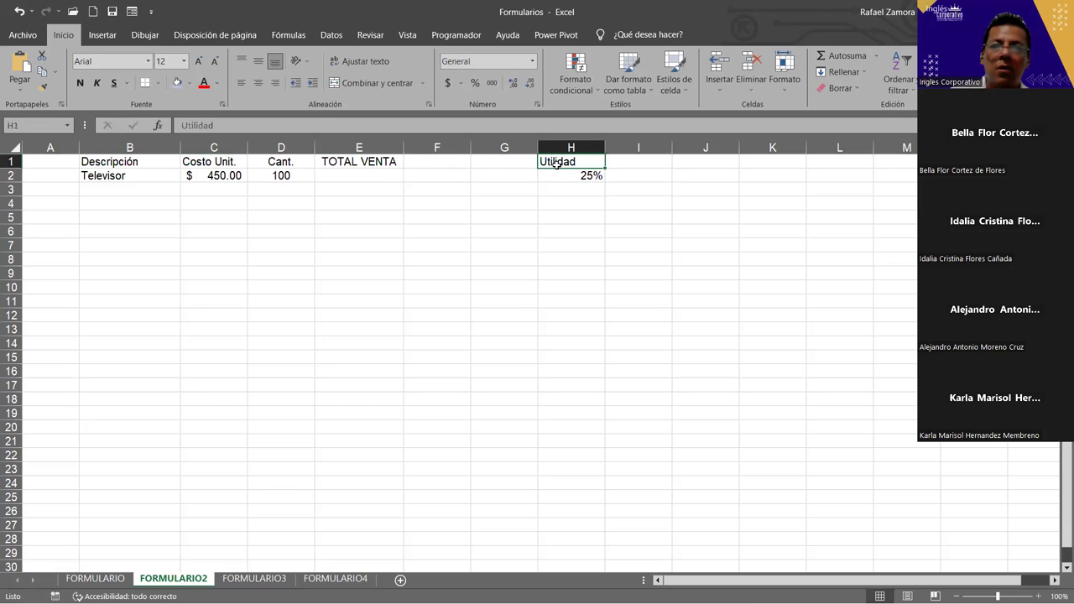
{"action": "left_click_drag", "start_coordinate": [557, 163], "coordinate": [558, 175]}
{"action": "left_click", "coordinate": [258, 83]}
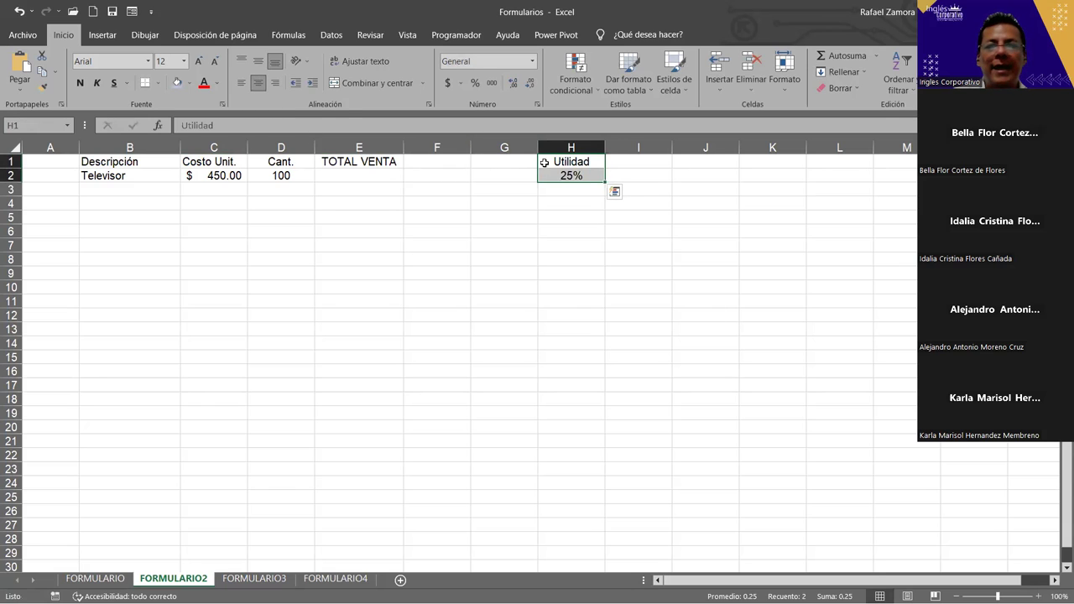
{"action": "left_click", "coordinate": [585, 336]}
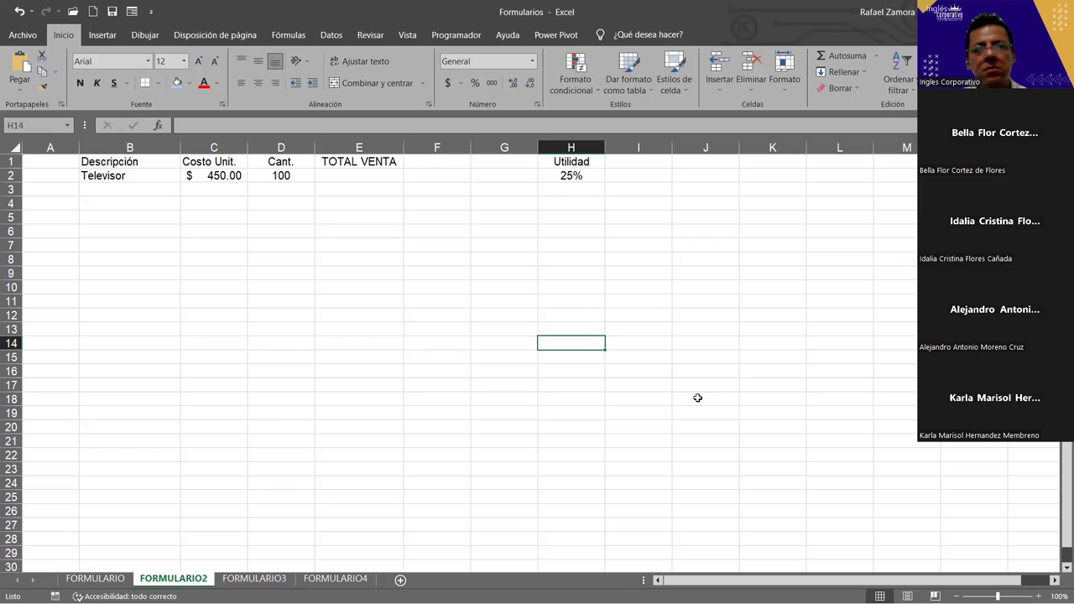
{"action": "left_click", "coordinate": [697, 398]}
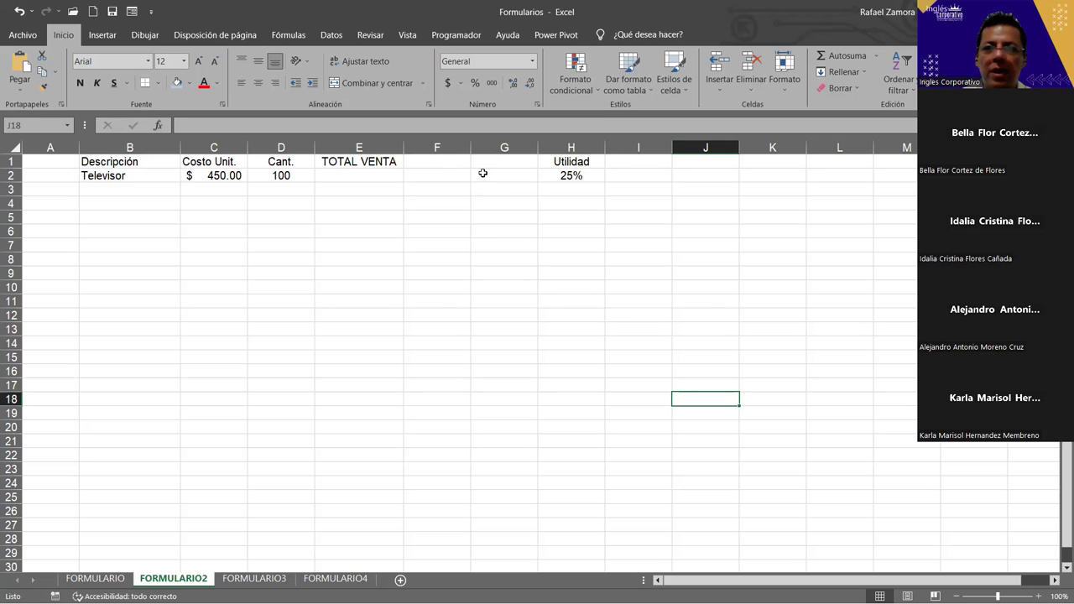
- Enter =C2*D2 in J1 to get the $45,000.00 subtotal, then move to K1
{"action": "left_click", "coordinate": [649, 173]}
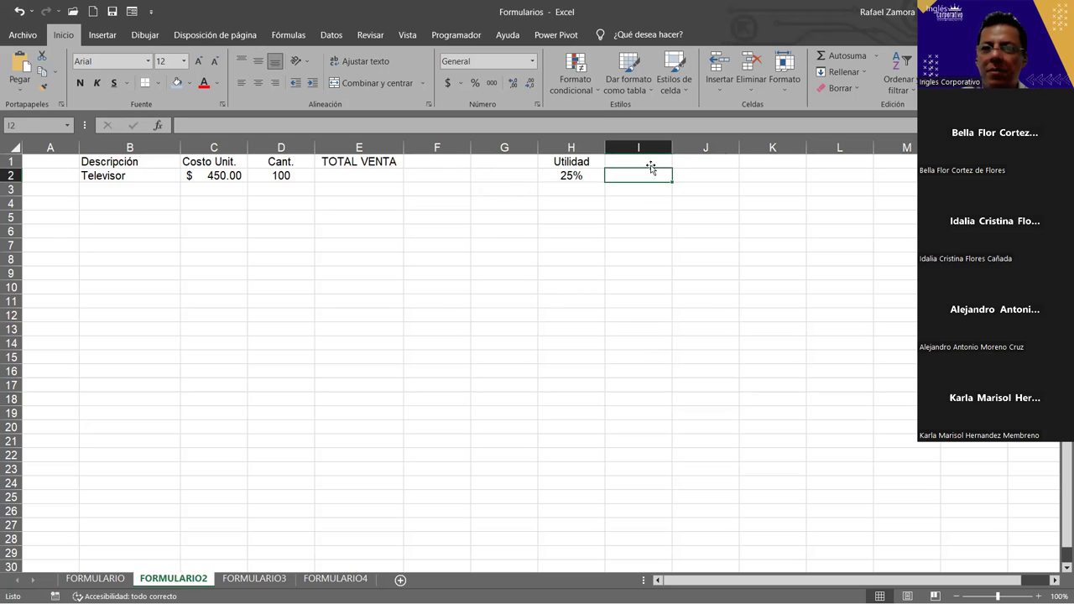
{"action": "left_click", "coordinate": [699, 162]}
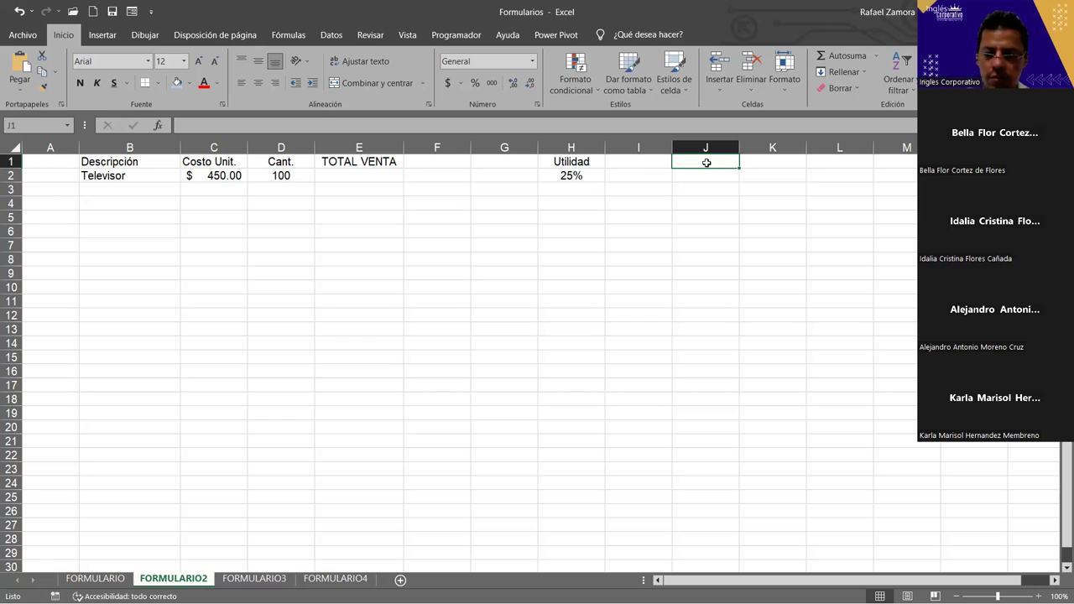
{"action": "key", "text": "Left"}
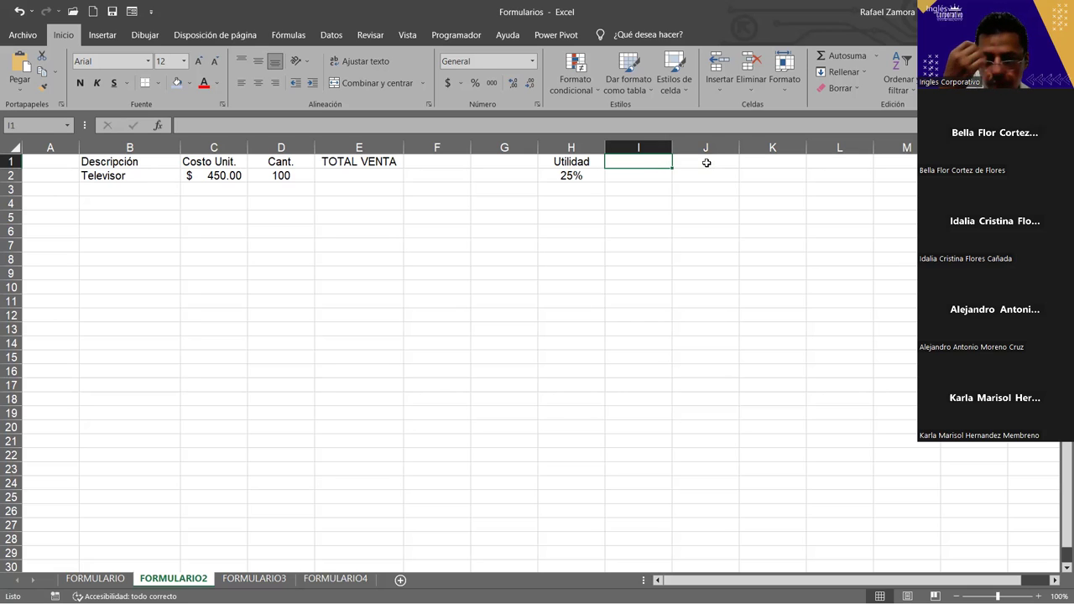
{"action": "left_click", "coordinate": [706, 163]}
{"action": "type", "text": "="}
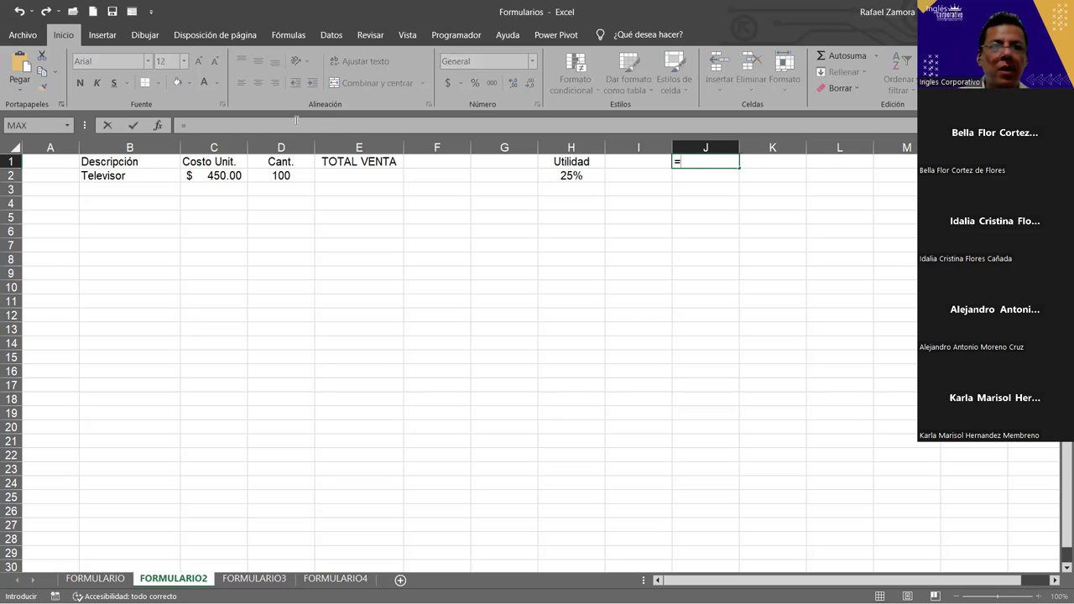
{"action": "left_click", "coordinate": [235, 175]}
{"action": "type", "text": "*"}
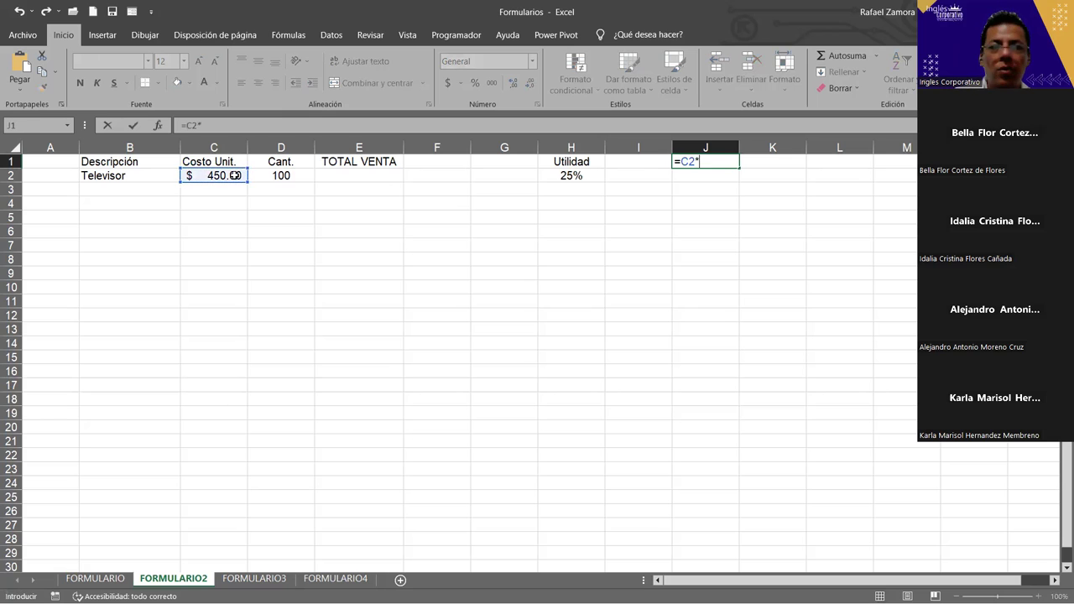
{"action": "left_click", "coordinate": [265, 174]}
{"action": "key", "text": "Return"}
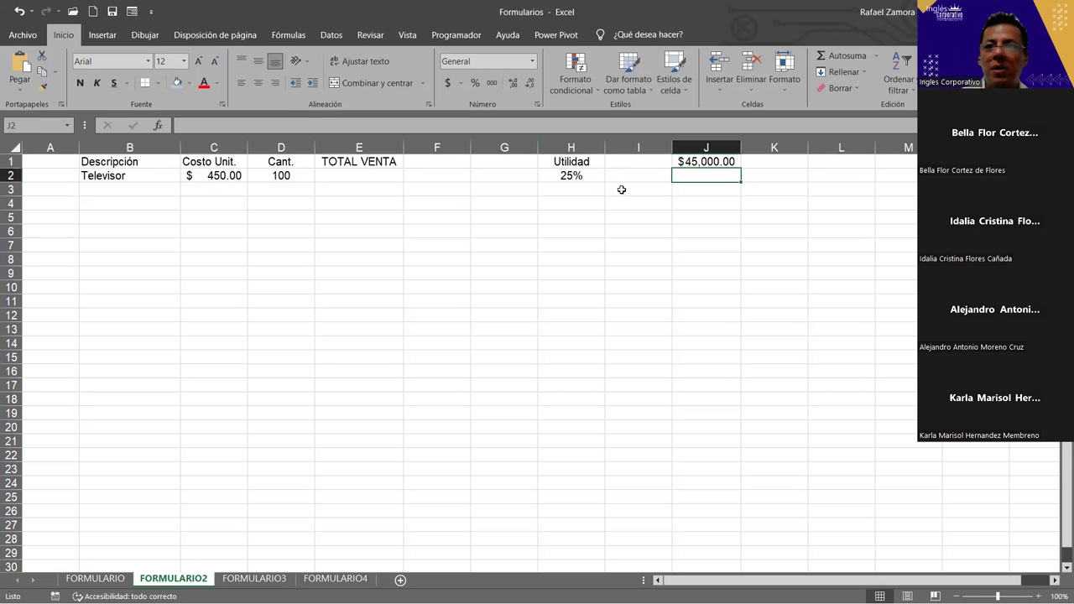
{"action": "left_click", "coordinate": [791, 162]}
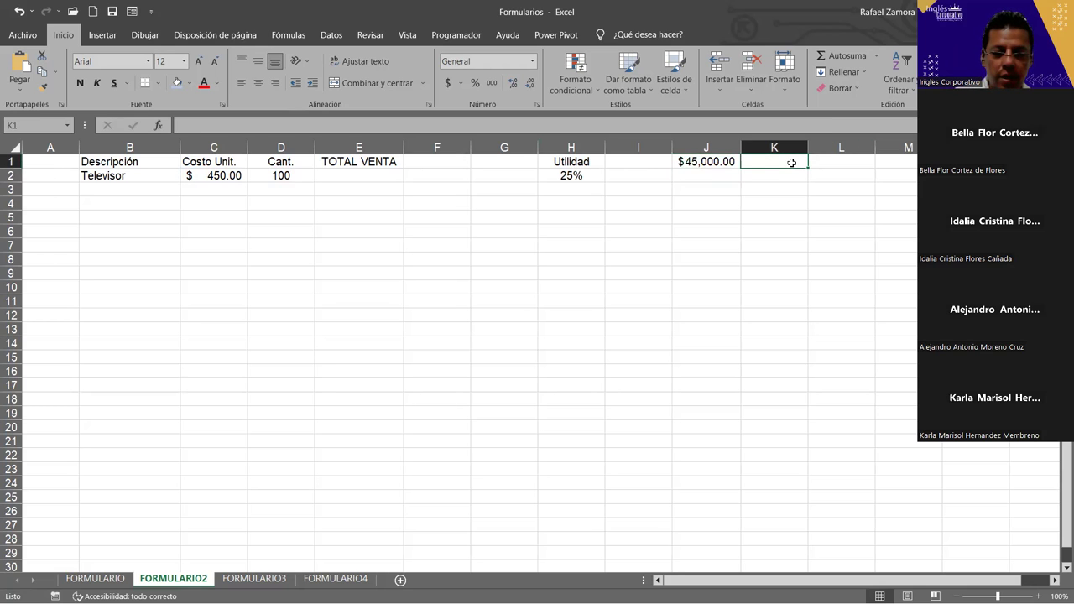
- Label K1 'Sub total' and K2 'Utilidad', and compute J2 as =J1*25% ($11,250.00)
{"action": "type", "text": "Sub total"}
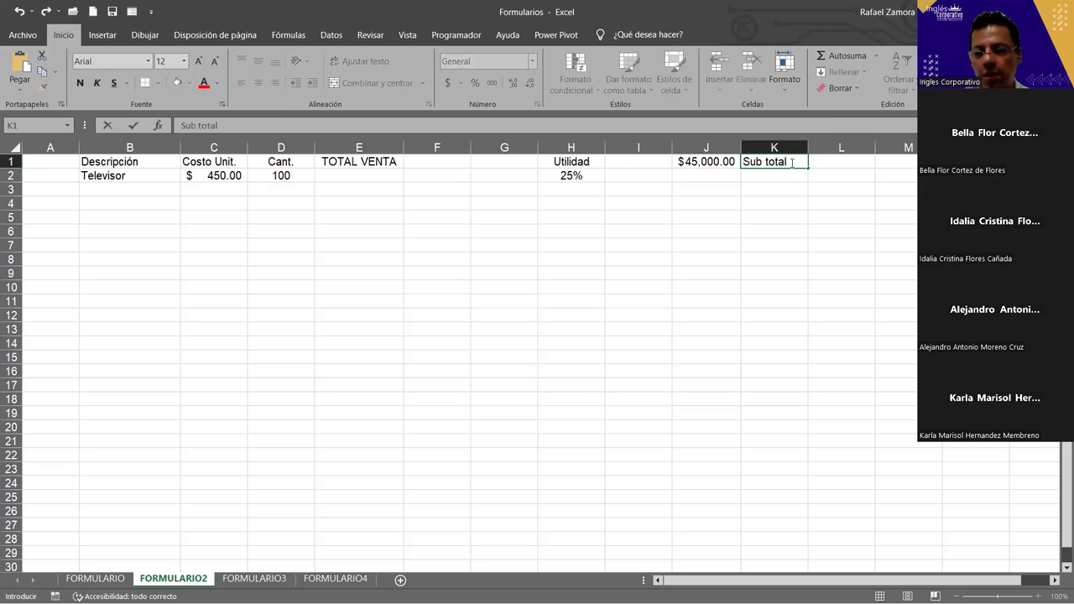
{"action": "key", "text": "Return"}
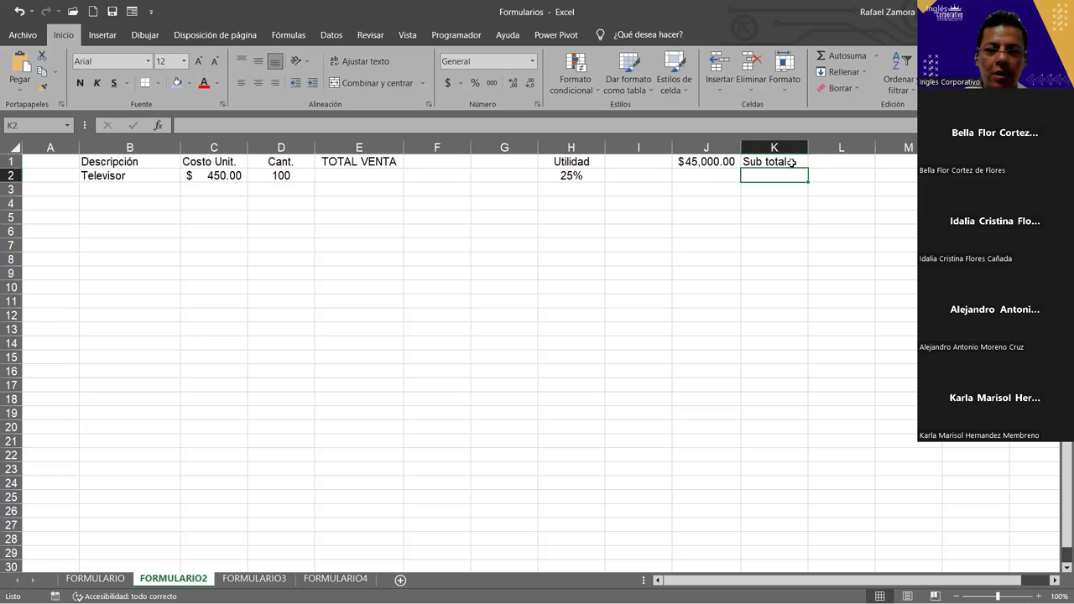
{"action": "type", "text": "Utilidad"}
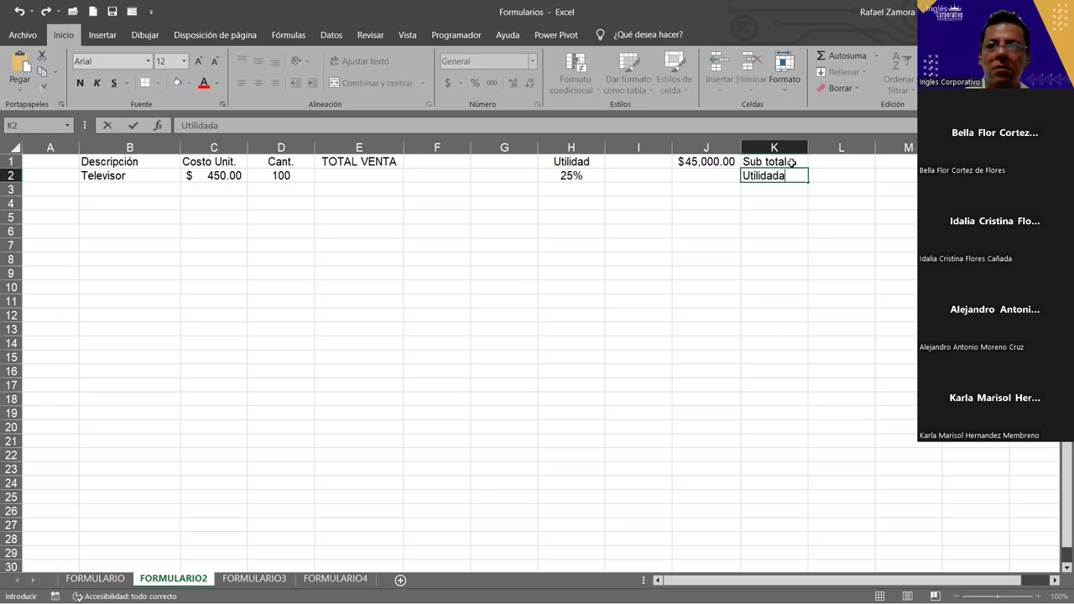
{"action": "key", "text": "Left"}
{"action": "type", "text": "="}
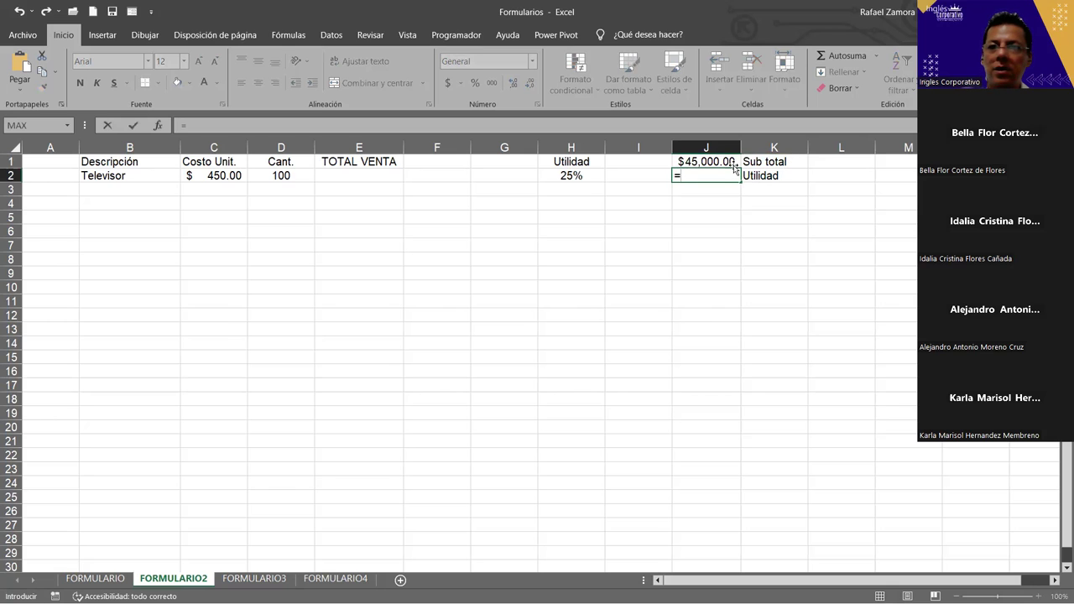
{"action": "left_click", "coordinate": [728, 161]}
{"action": "type", "text": "*25%"}
{"action": "key", "text": "Return"}
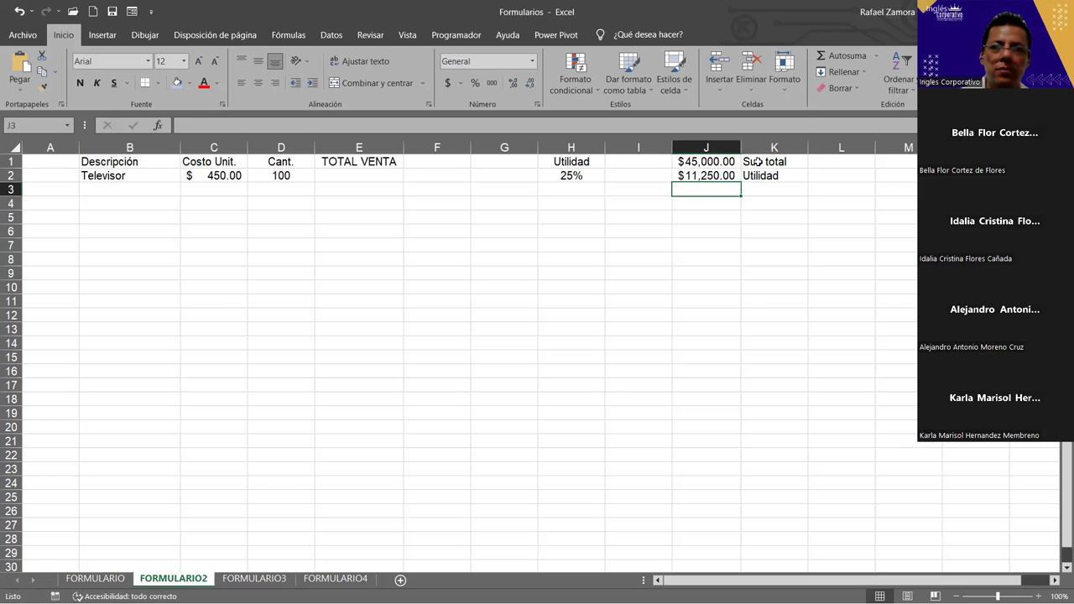
- Label K3 'TOTAL VENTA', autofit column K, and AutoSum J1:J2 into J3
{"action": "left_click", "coordinate": [774, 187]}
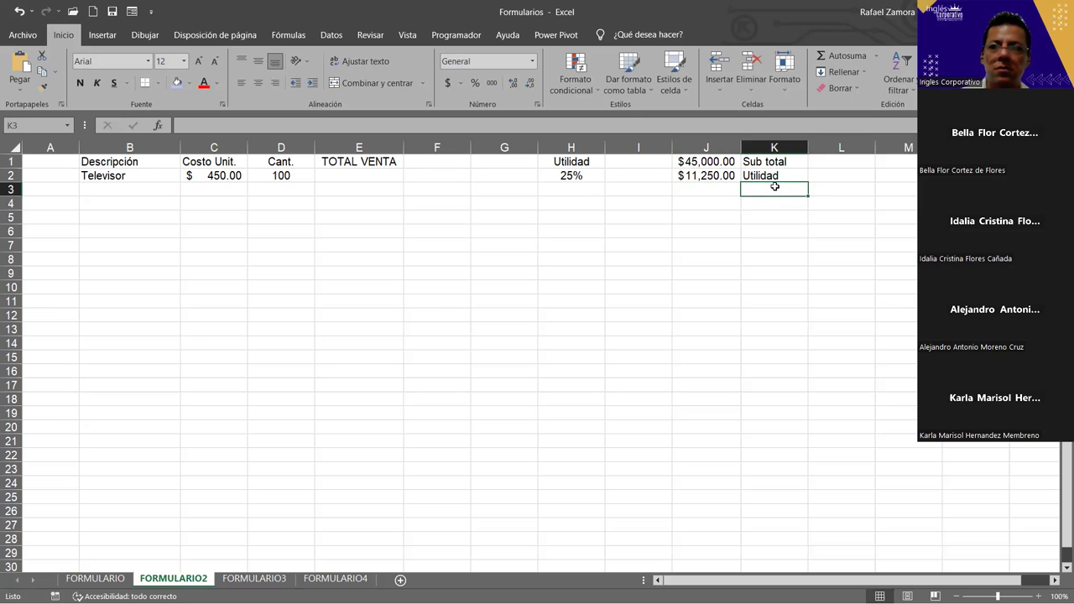
{"action": "type", "text": "TOTAL VENTA"}
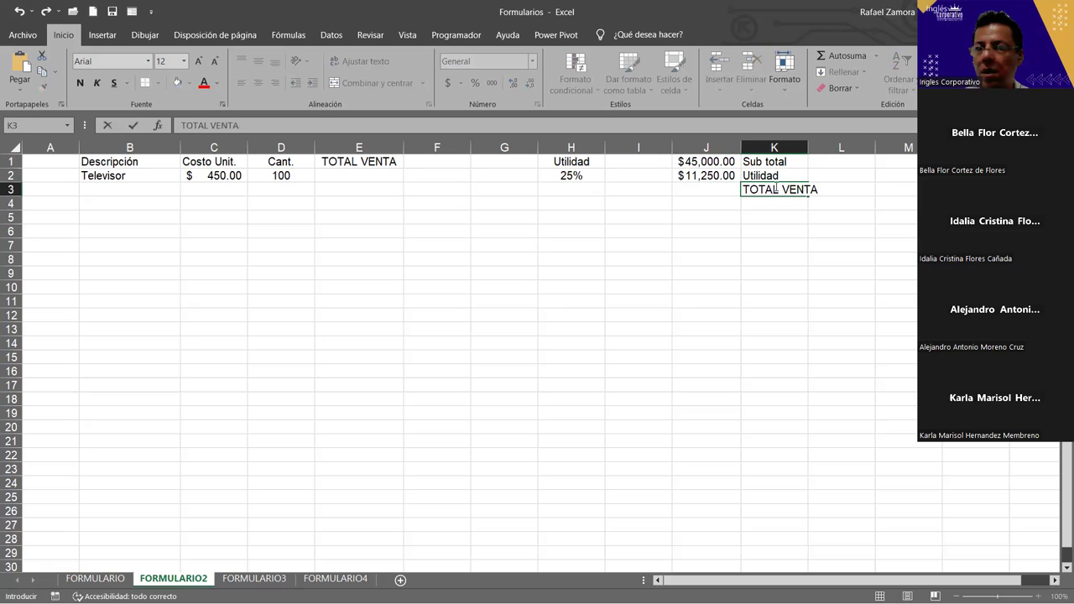
{"action": "key", "text": "Return"}
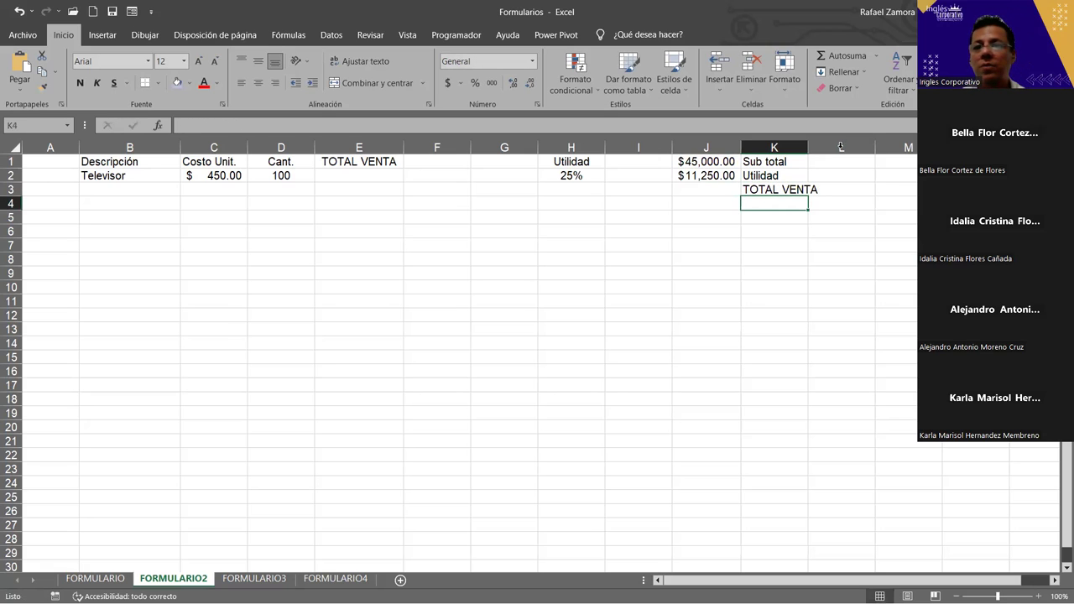
{"action": "double_click", "coordinate": [806, 152]}
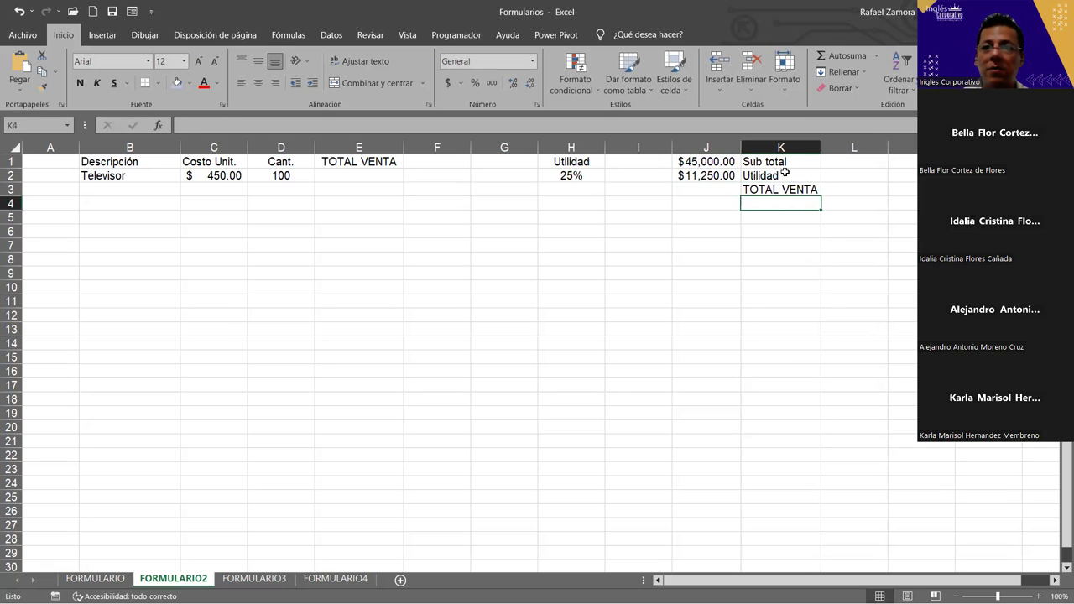
{"action": "left_click", "coordinate": [708, 161]}
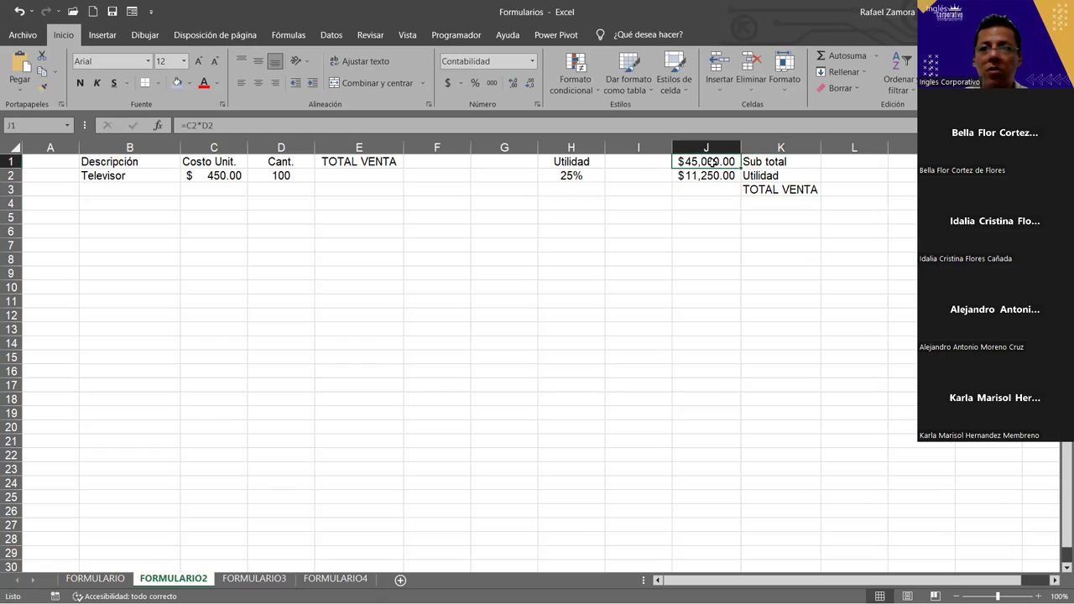
{"action": "left_click", "coordinate": [709, 176]}
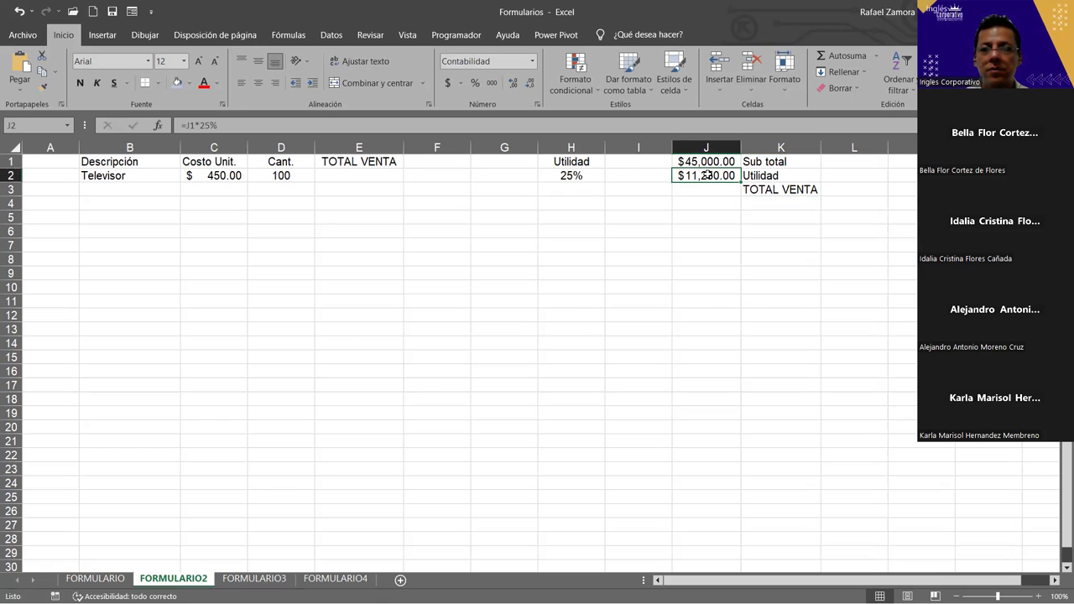
{"action": "left_click", "coordinate": [701, 191]}
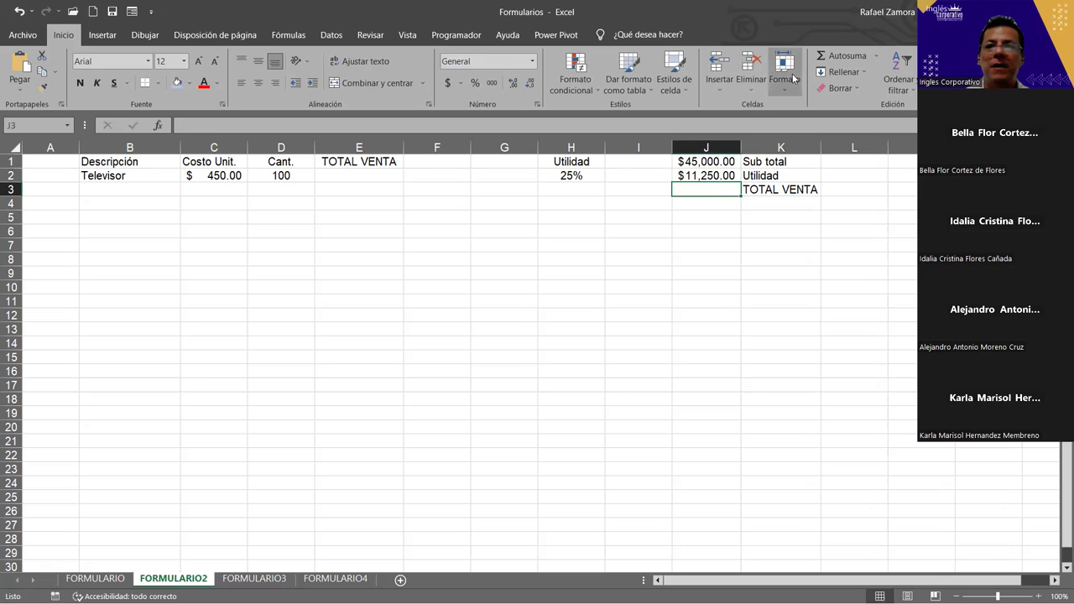
{"action": "left_click", "coordinate": [845, 55]}
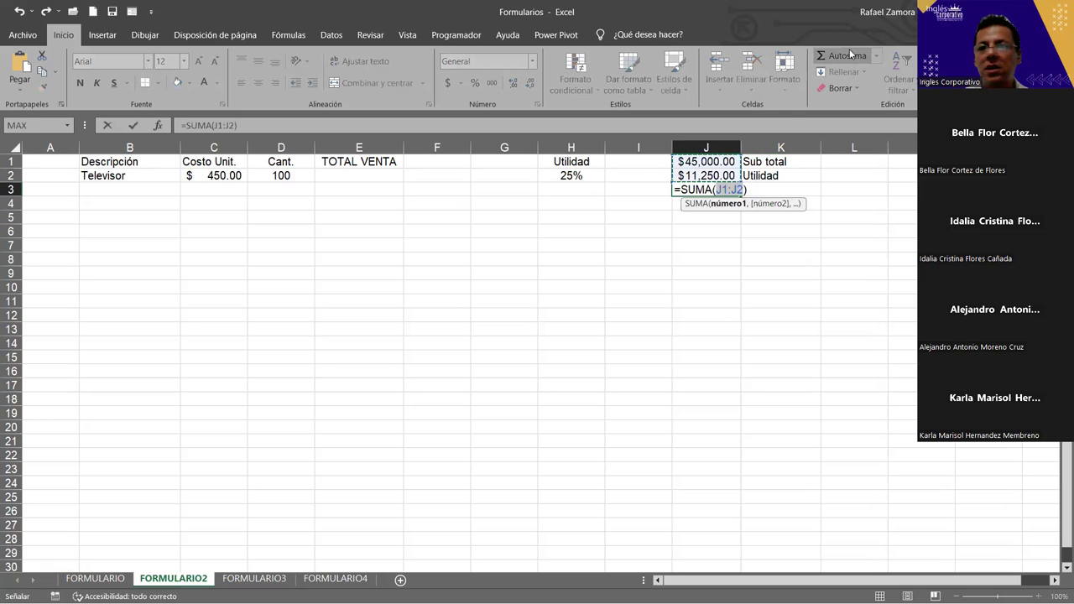
{"action": "key", "text": "Return"}
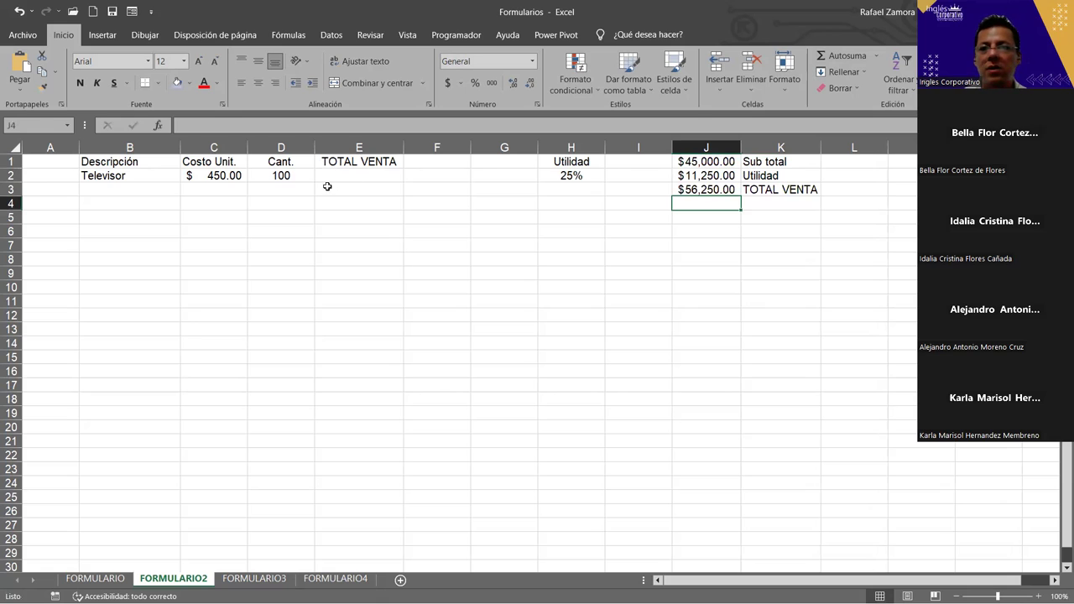
- Enter =C2*D2 in E2, then extend it with *25%
{"action": "left_click", "coordinate": [328, 175]}
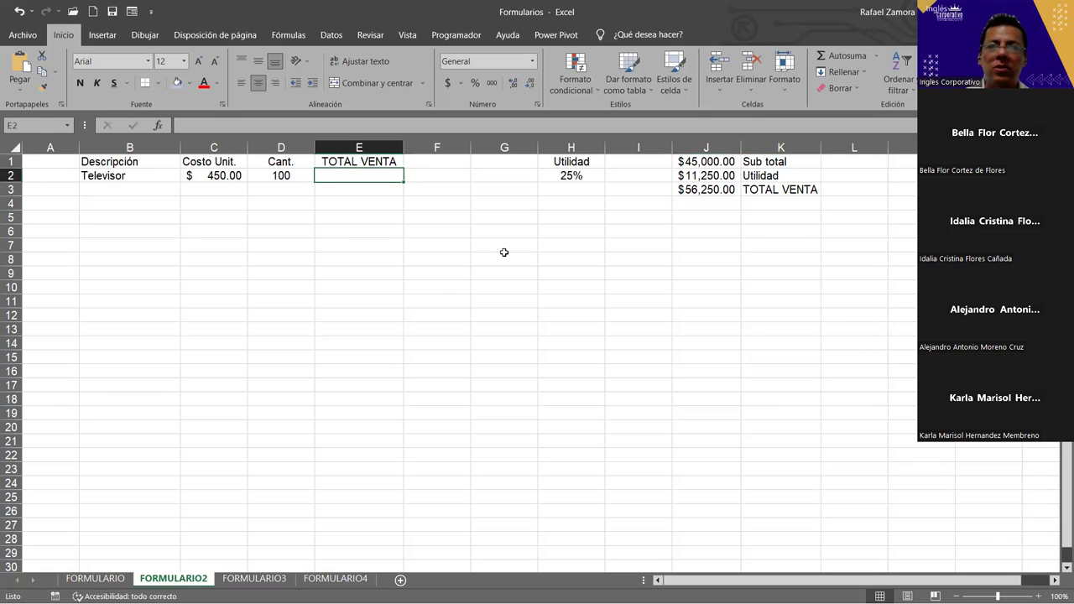
{"action": "type", "text": "="}
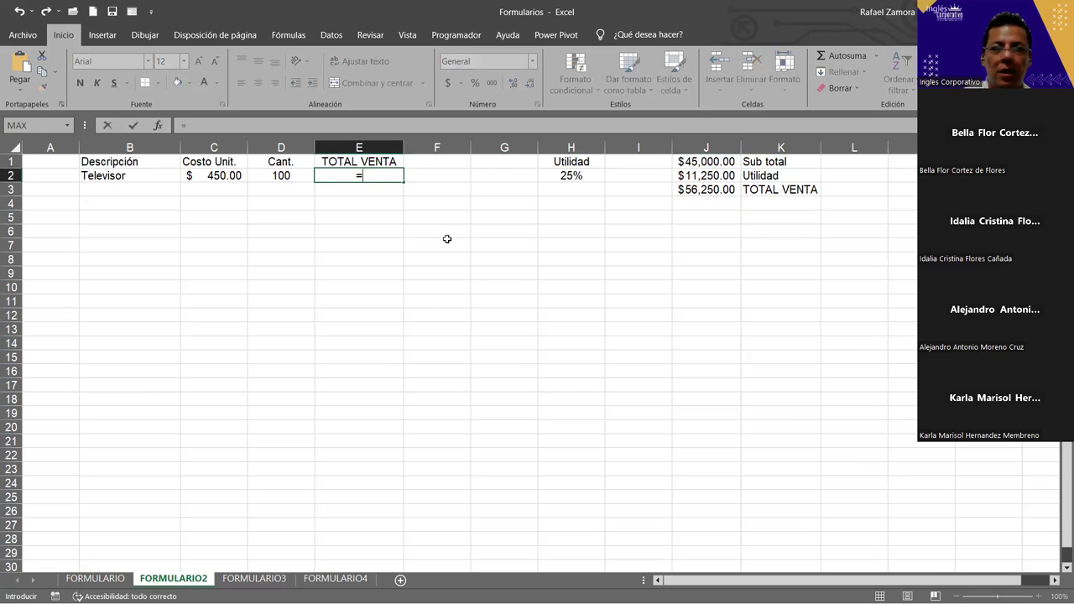
{"action": "left_click", "coordinate": [234, 174]}
{"action": "type", "text": "*"}
{"action": "left_click", "coordinate": [281, 176]}
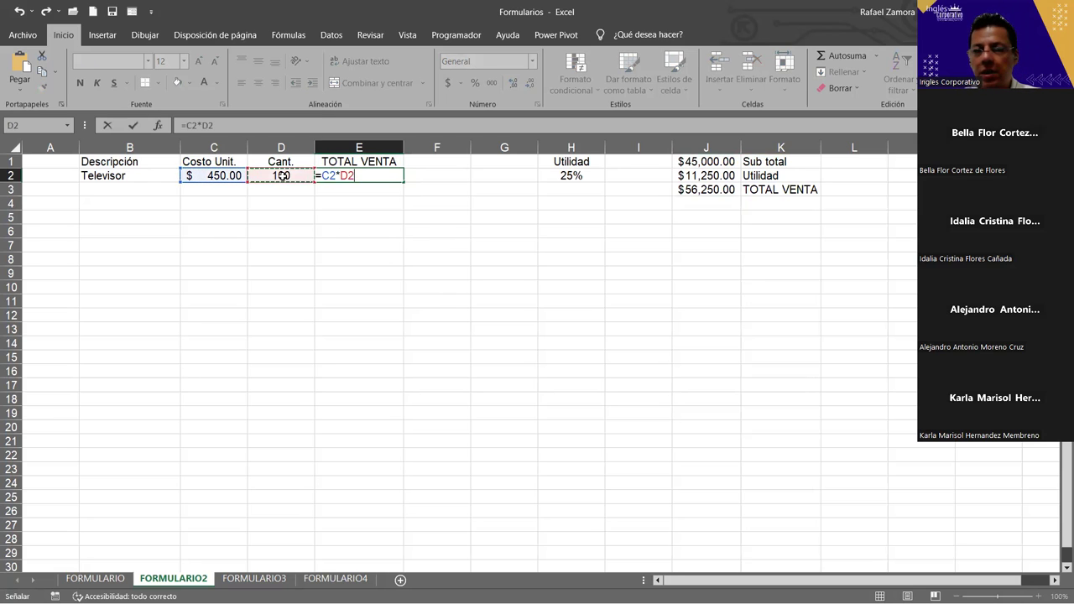
{"action": "key", "text": "Return"}
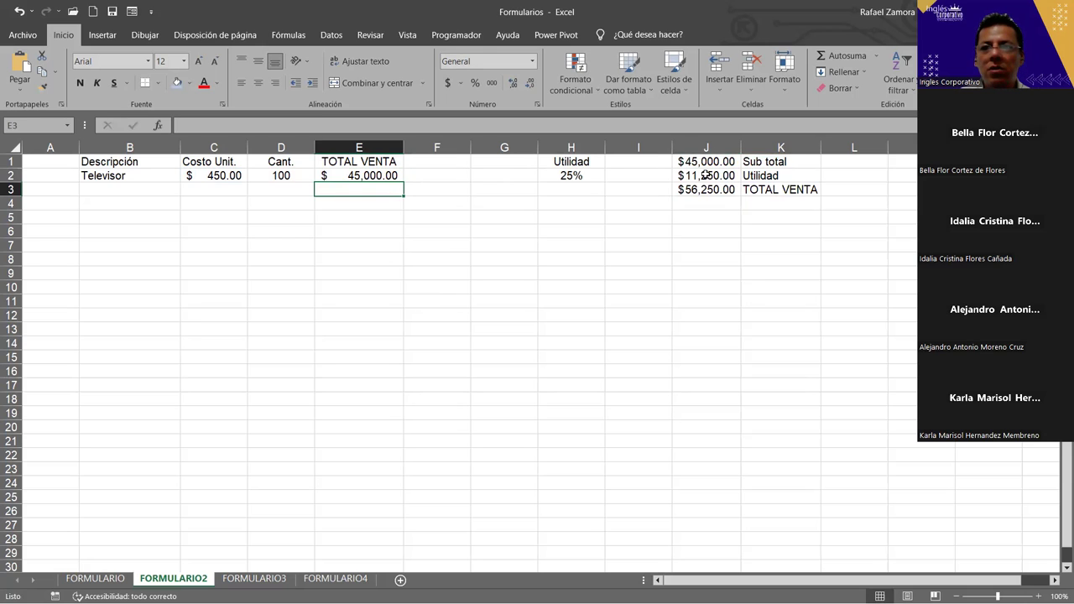
{"action": "double_click", "coordinate": [386, 174]}
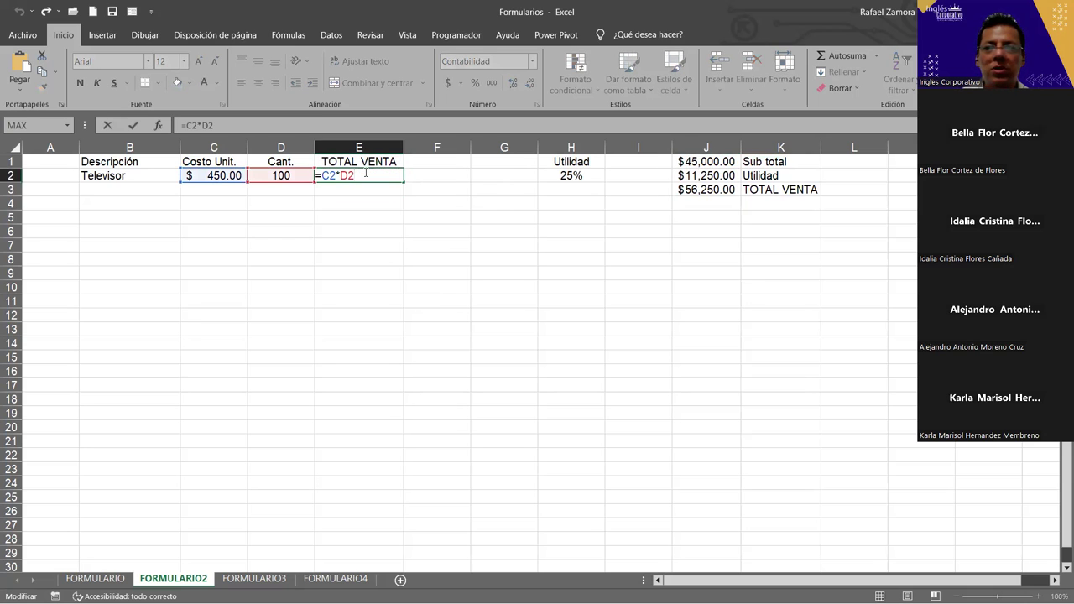
{"action": "type", "text": "*25"}
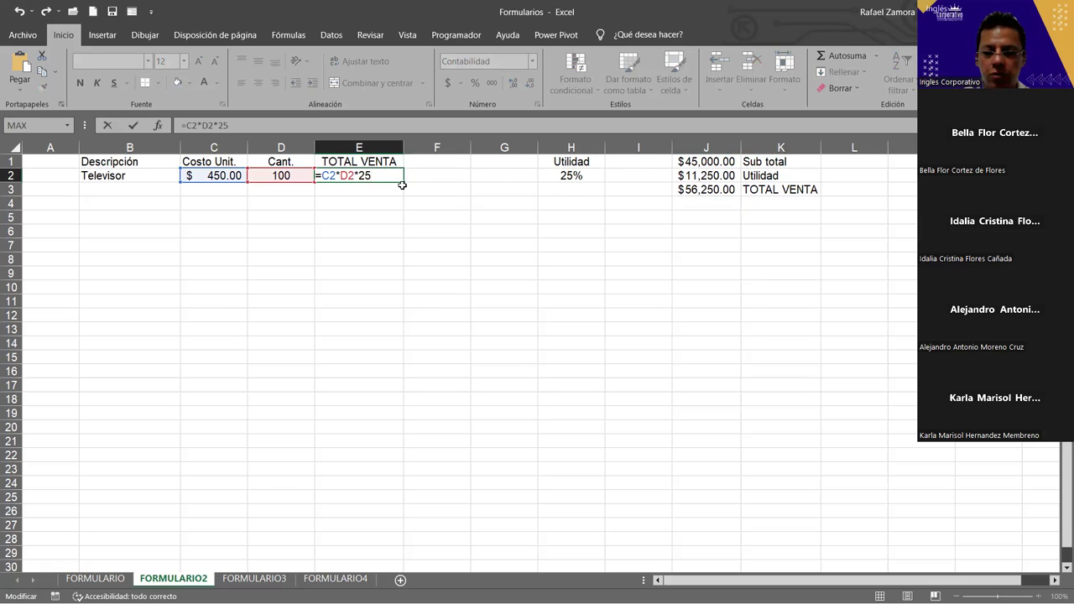
{"action": "type", "text": "%"}
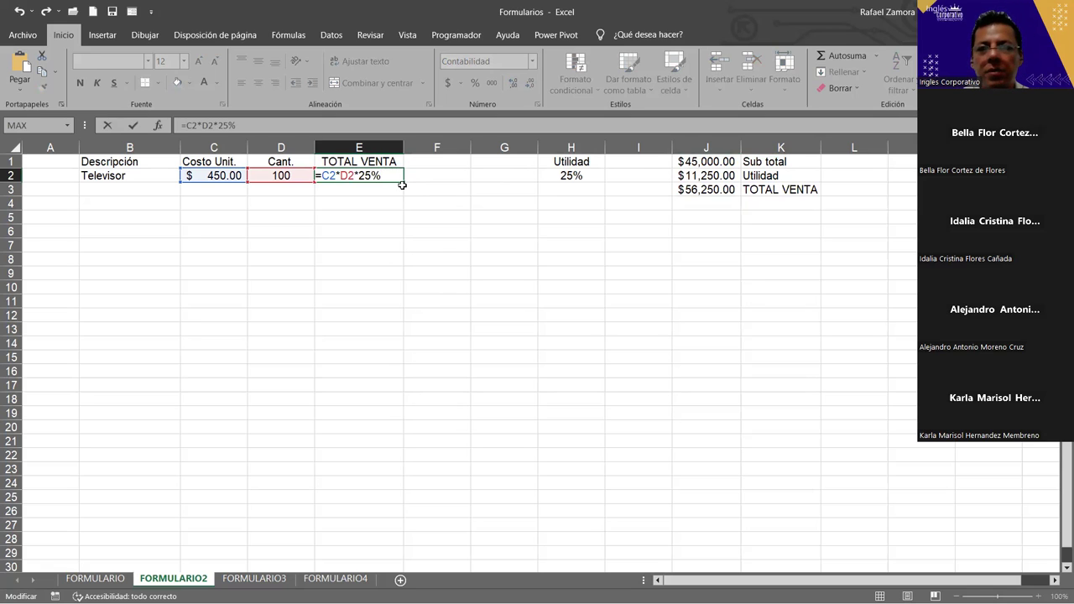
{"action": "key", "text": "Return"}
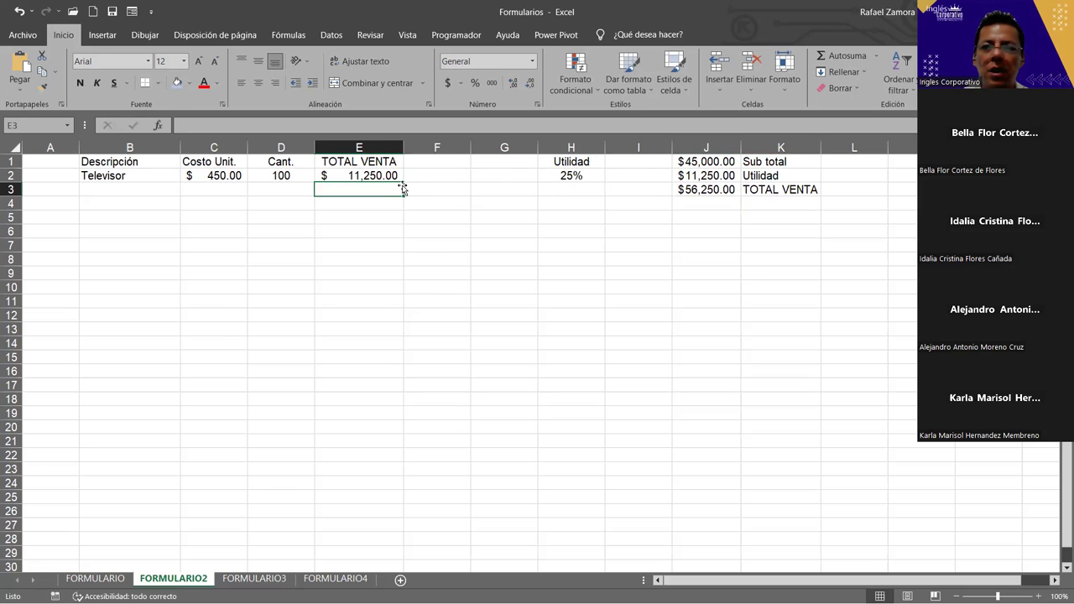
- Rework E2 into =C2*D2+C2*D2*25% so it shows $56,250.00
{"action": "double_click", "coordinate": [712, 175]}
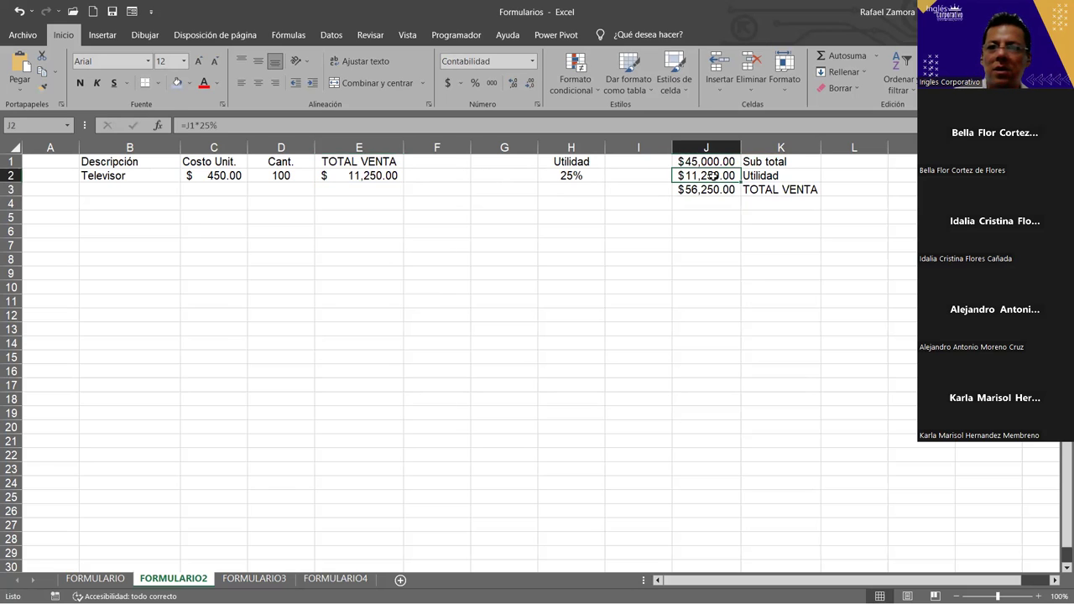
{"action": "key", "text": "Return"}
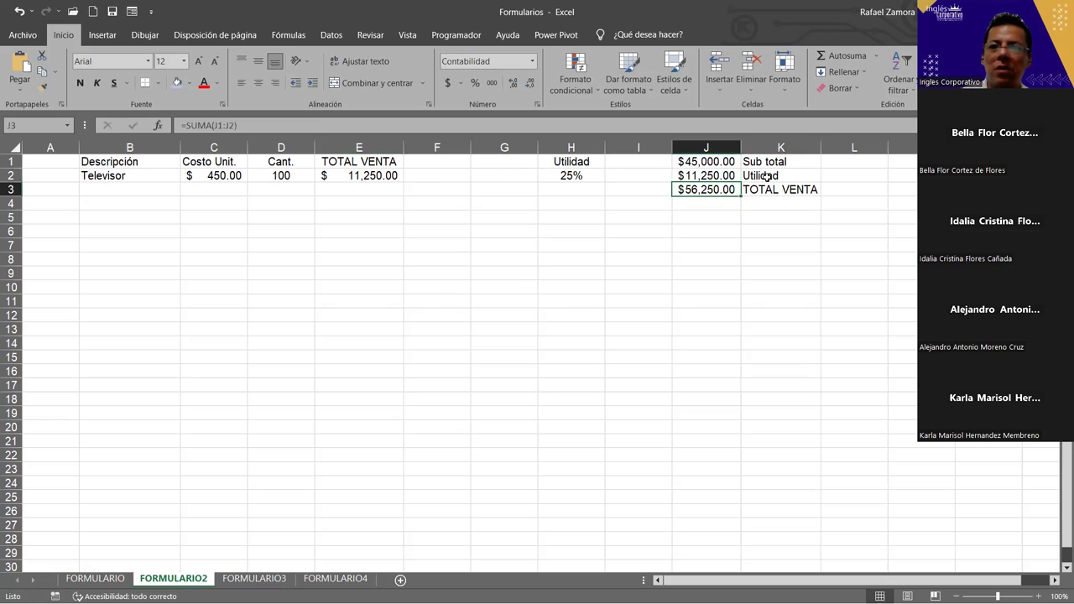
{"action": "double_click", "coordinate": [347, 175]}
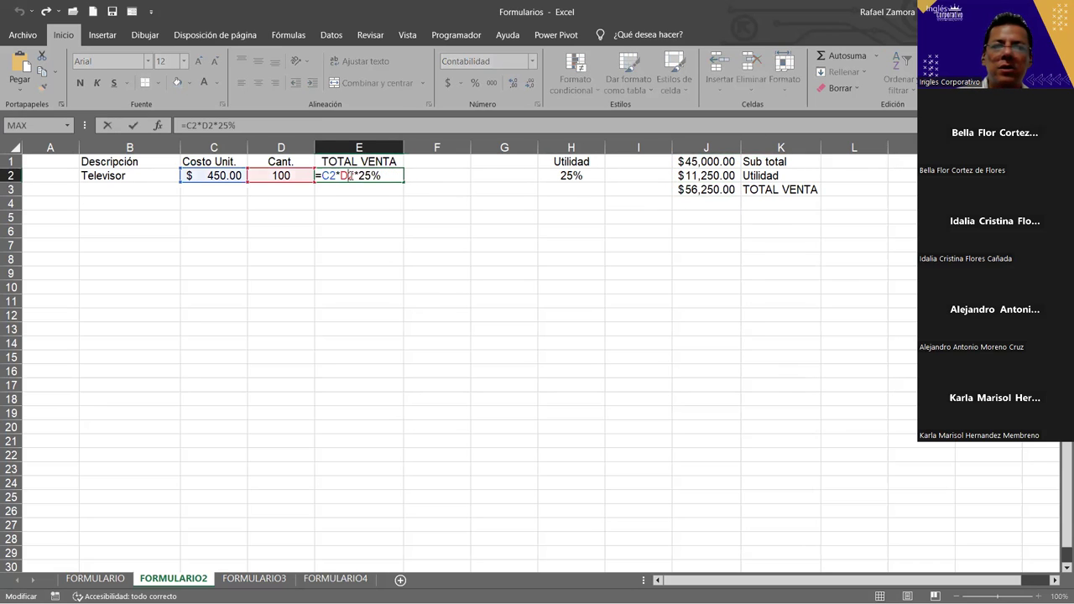
{"action": "left_click_drag", "start_coordinate": [354, 175], "coordinate": [321, 176]}
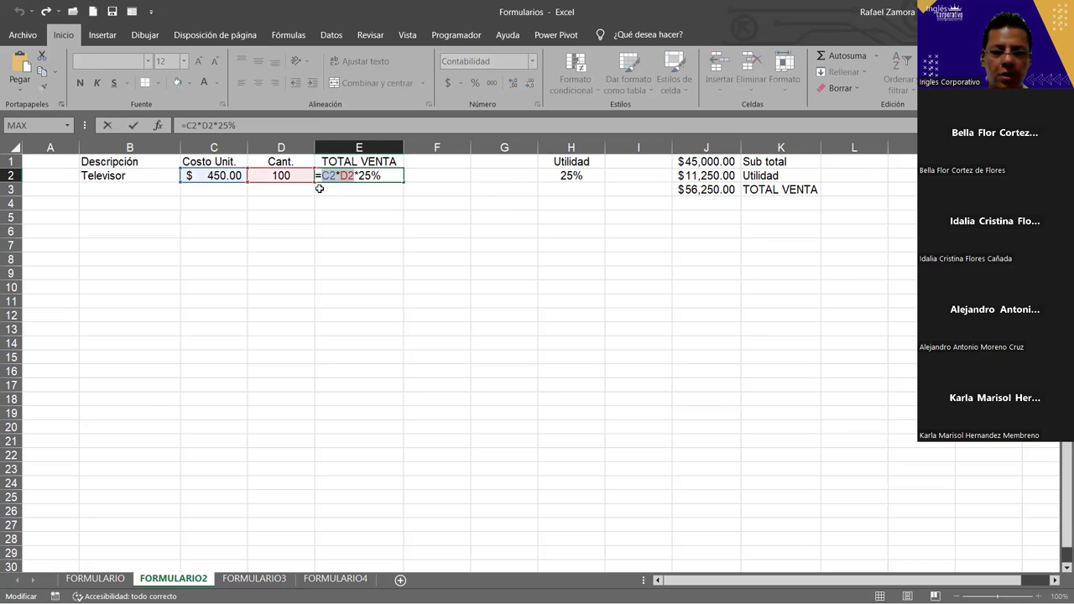
{"action": "key", "text": "ctrl+c"}
{"action": "left_click", "coordinate": [321, 176]}
{"action": "key", "text": "ctrl+v"}
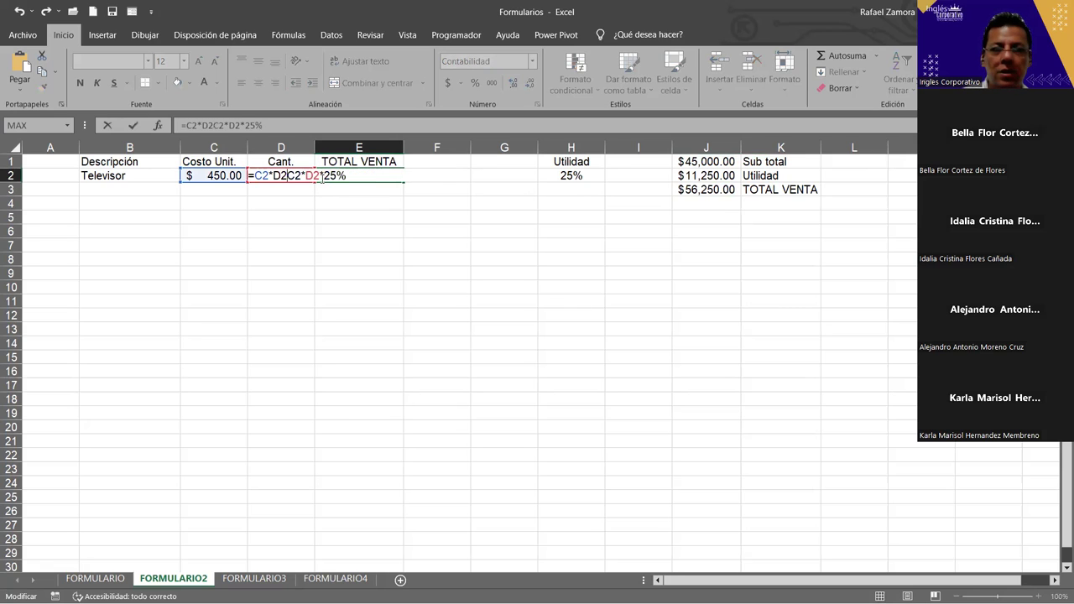
{"action": "type", "text": "+"}
{"action": "key", "text": "Return"}
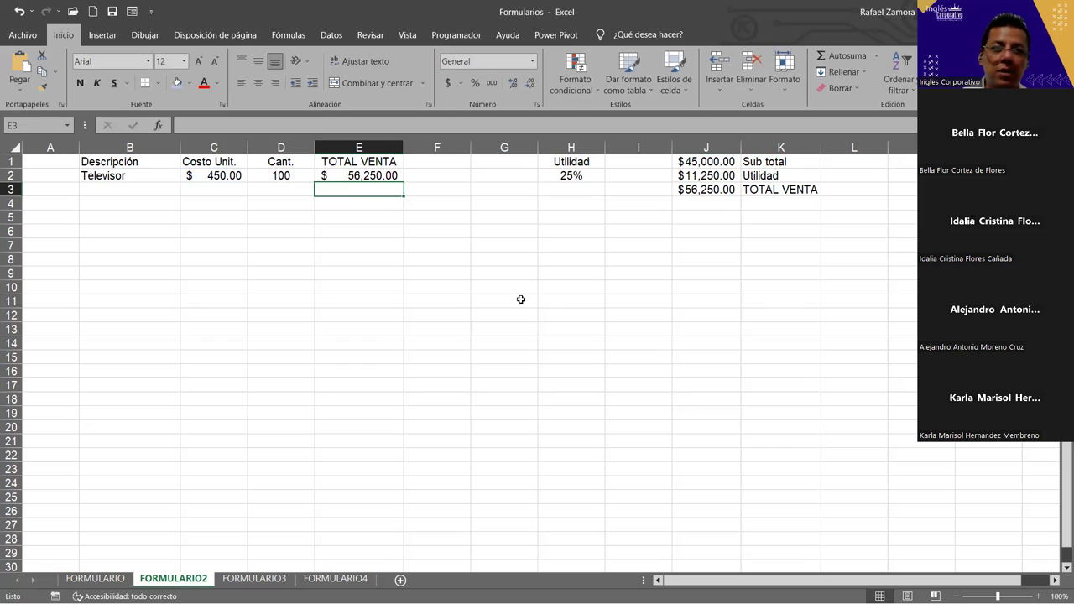
- Select the Televisor cell and open the Formulario data entry form for the table
{"action": "left_click", "coordinate": [643, 271]}
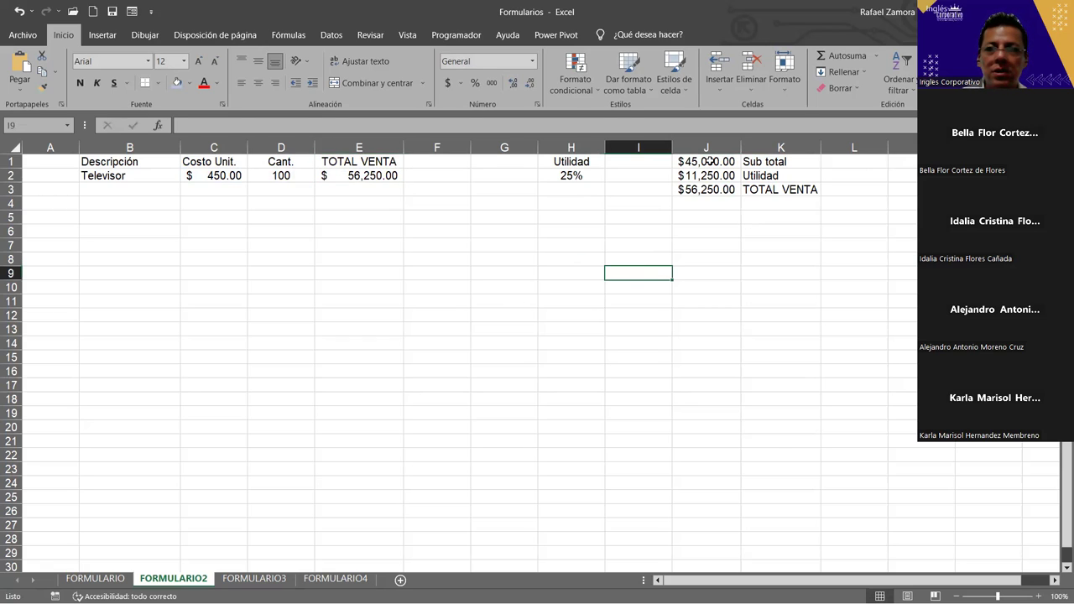
{"action": "left_click_drag", "start_coordinate": [710, 161], "coordinate": [710, 186]}
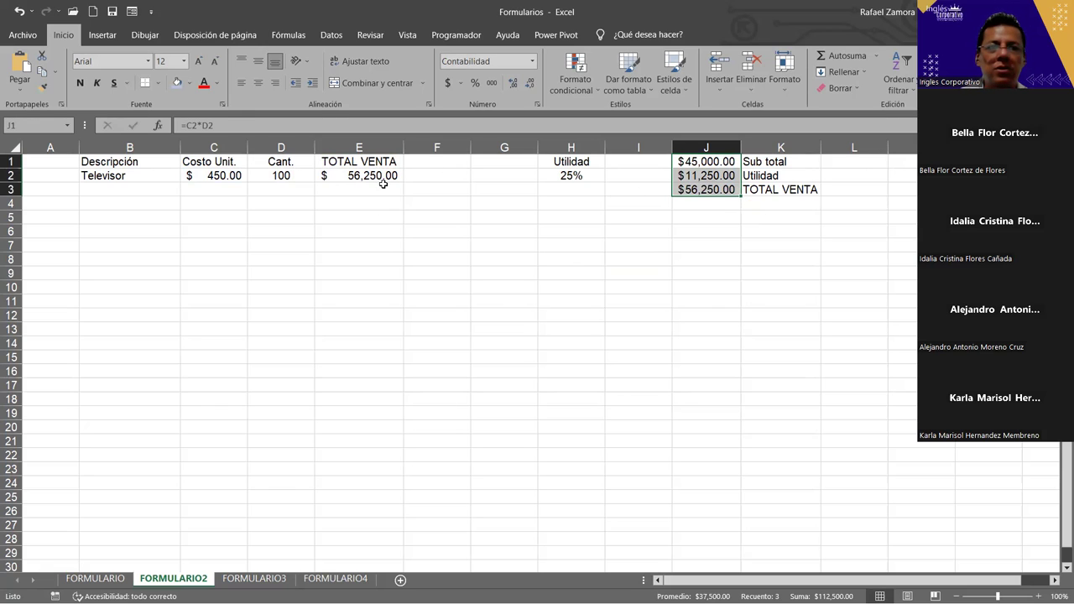
{"action": "left_click", "coordinate": [265, 207]}
{"action": "left_click", "coordinate": [150, 176]}
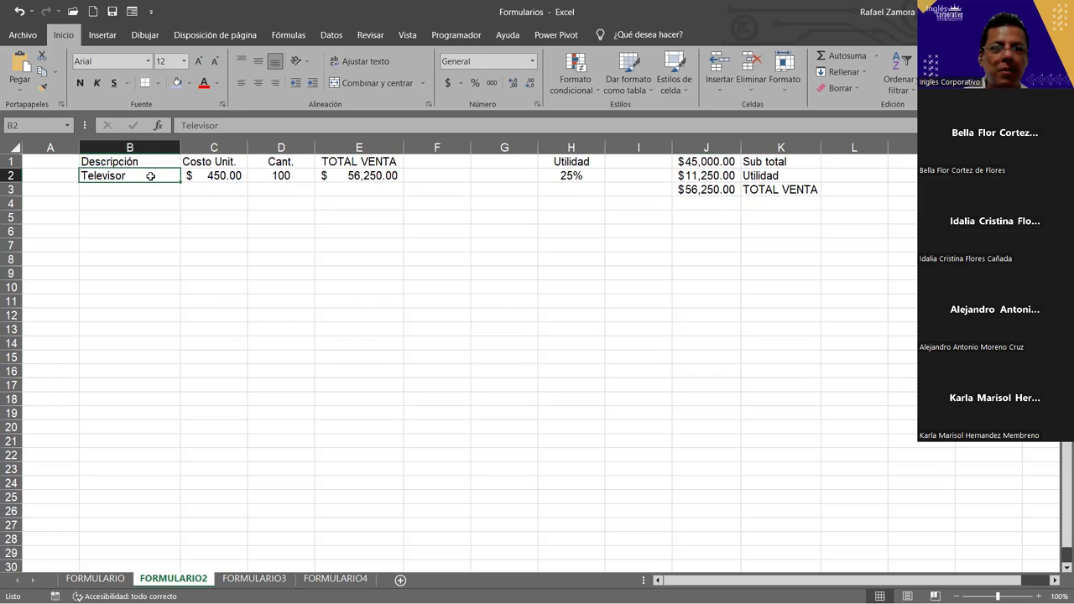
{"action": "left_click", "coordinate": [138, 12]}
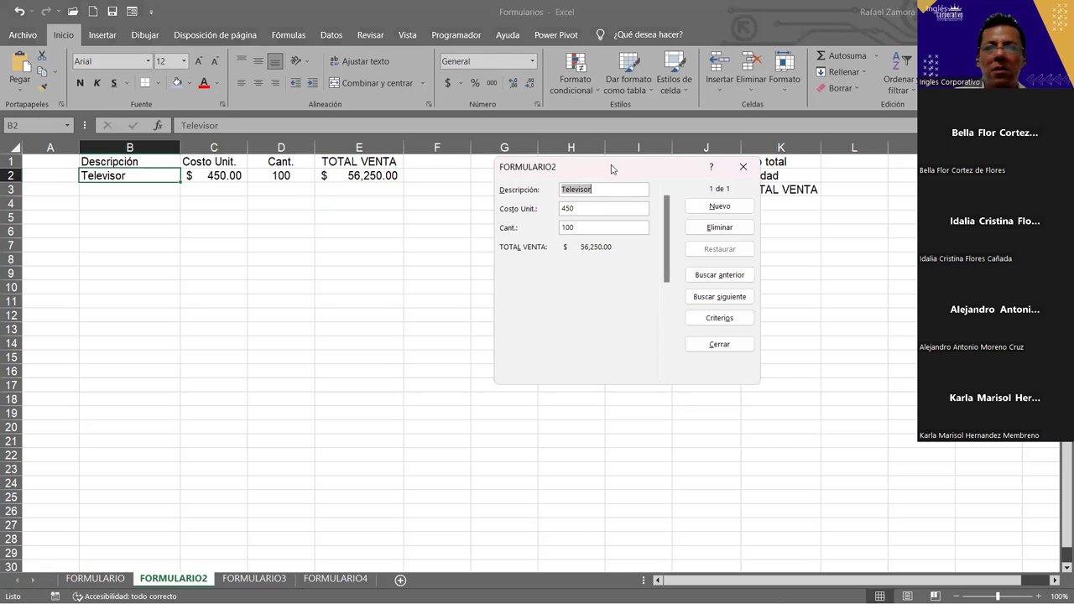
- Add Juego de sala (350×25), Juego de comedor (425×35) and Cama individual (125×30) via the form
{"action": "left_click_drag", "start_coordinate": [585, 164], "coordinate": [565, 160]}
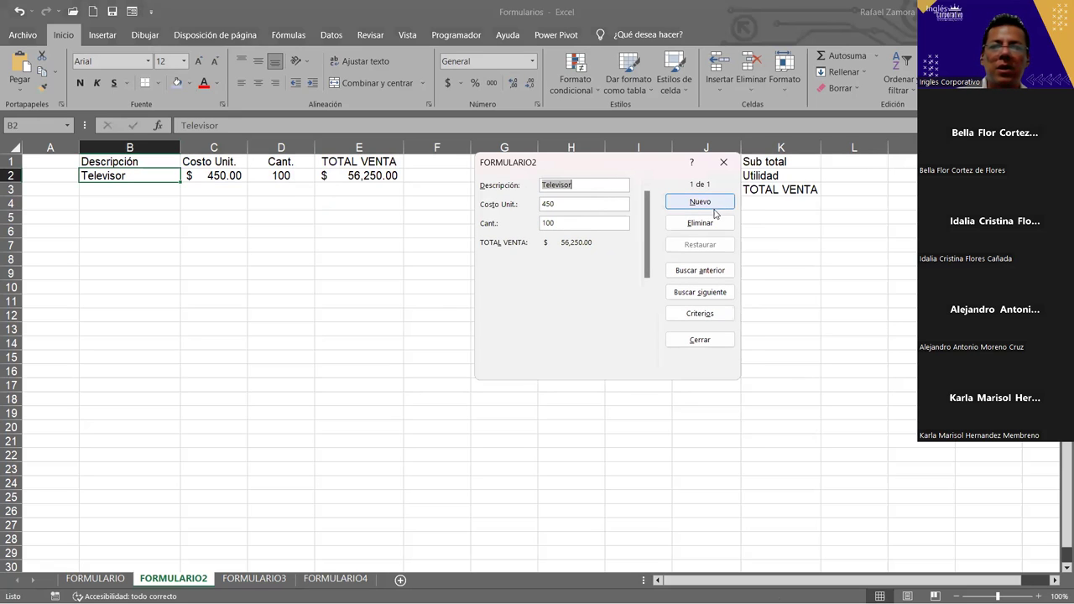
{"action": "left_click", "coordinate": [699, 202]}
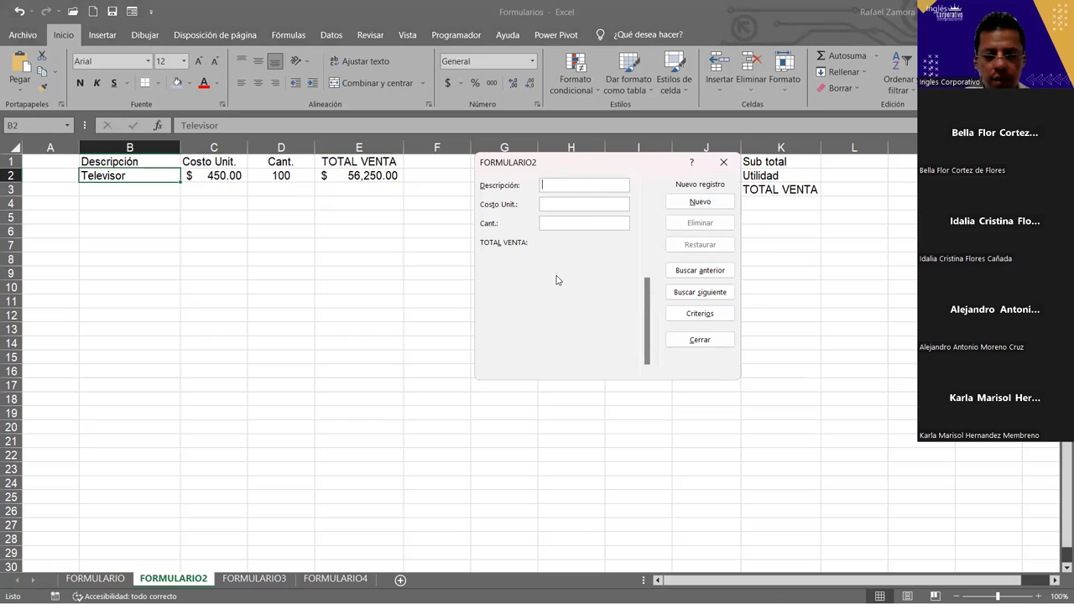
{"action": "type", "text": "Juego de"}
{"action": "type", "text": "sala"}
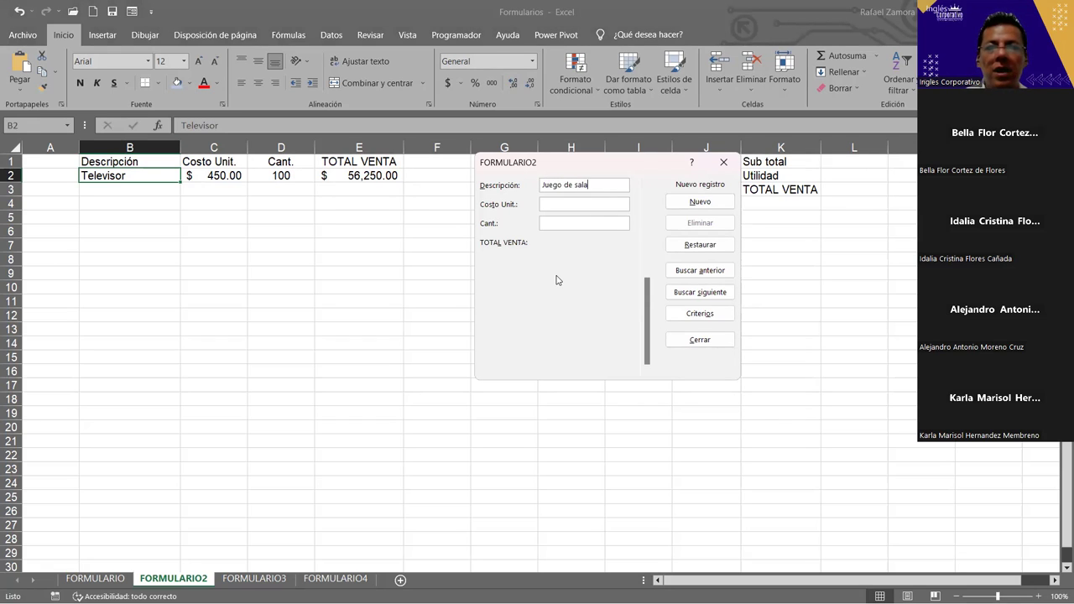
{"action": "left_click", "coordinate": [567, 202]}
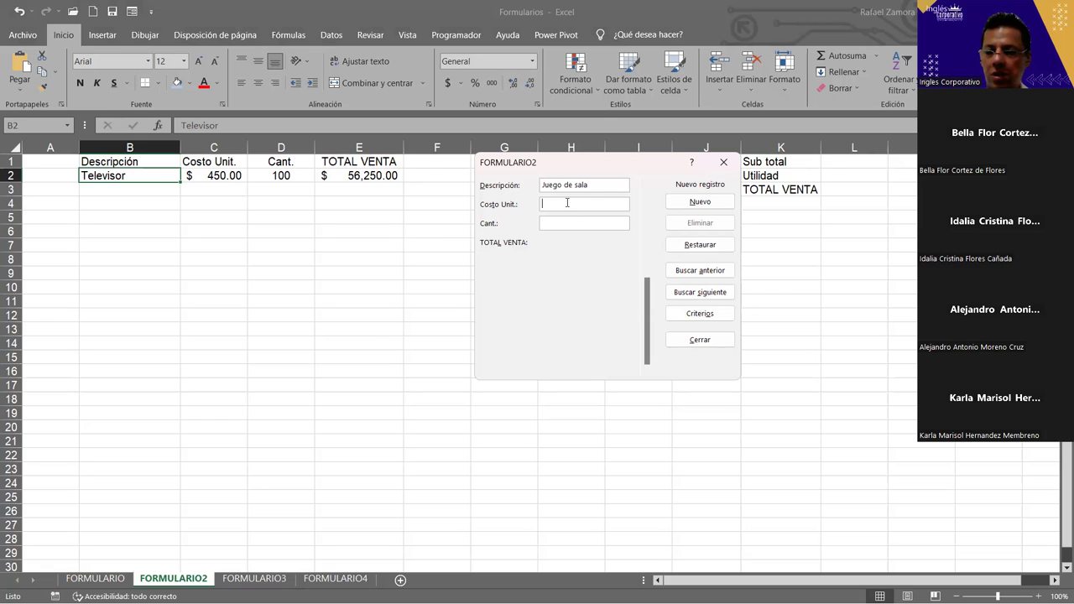
{"action": "type", "text": "350"}
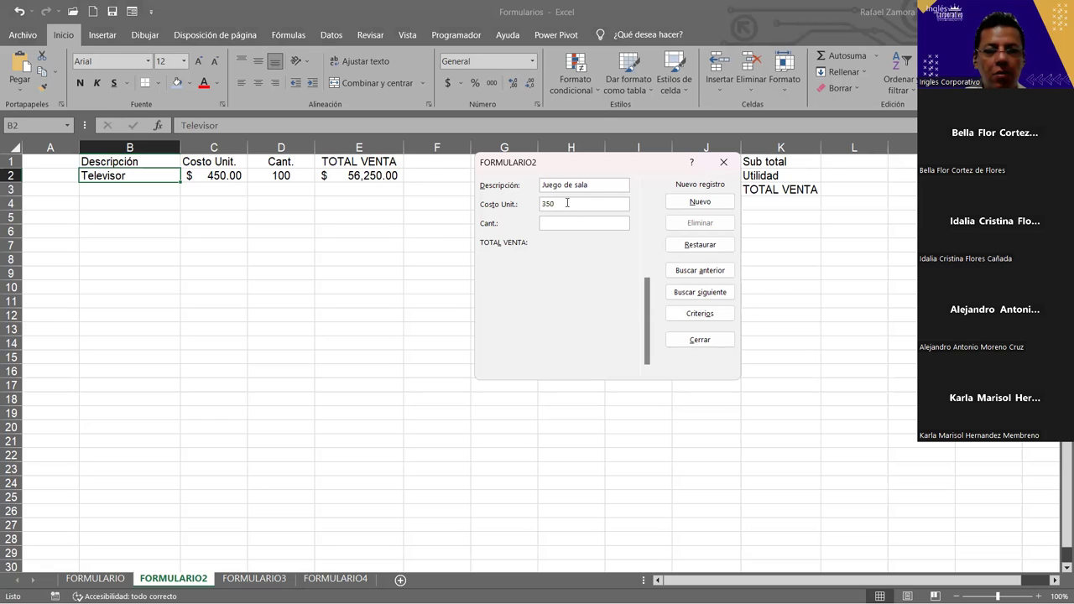
{"action": "type", "text": "25"}
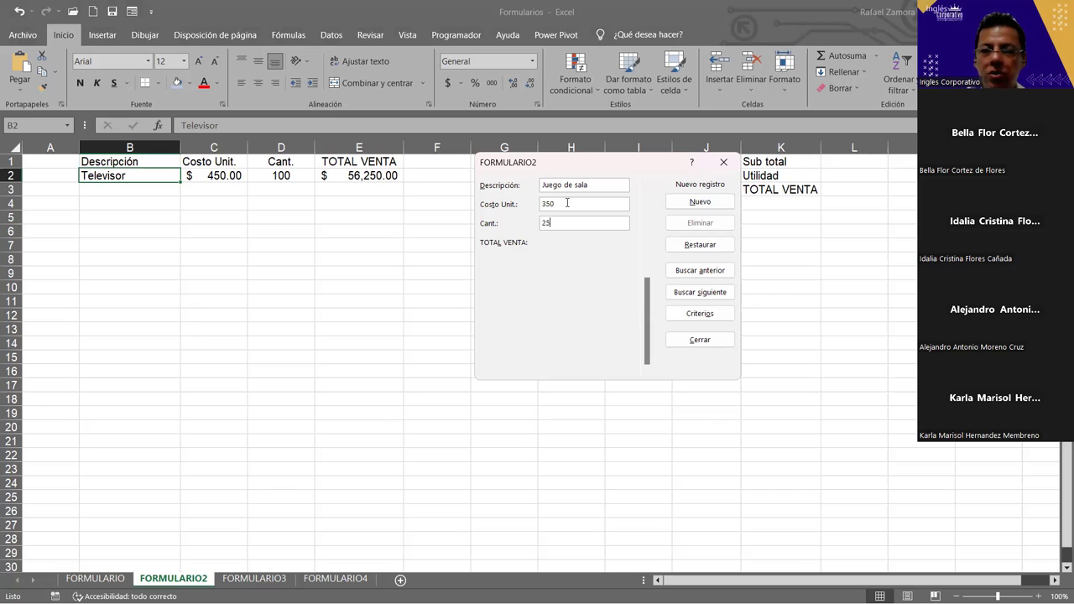
{"action": "left_click", "coordinate": [685, 204]}
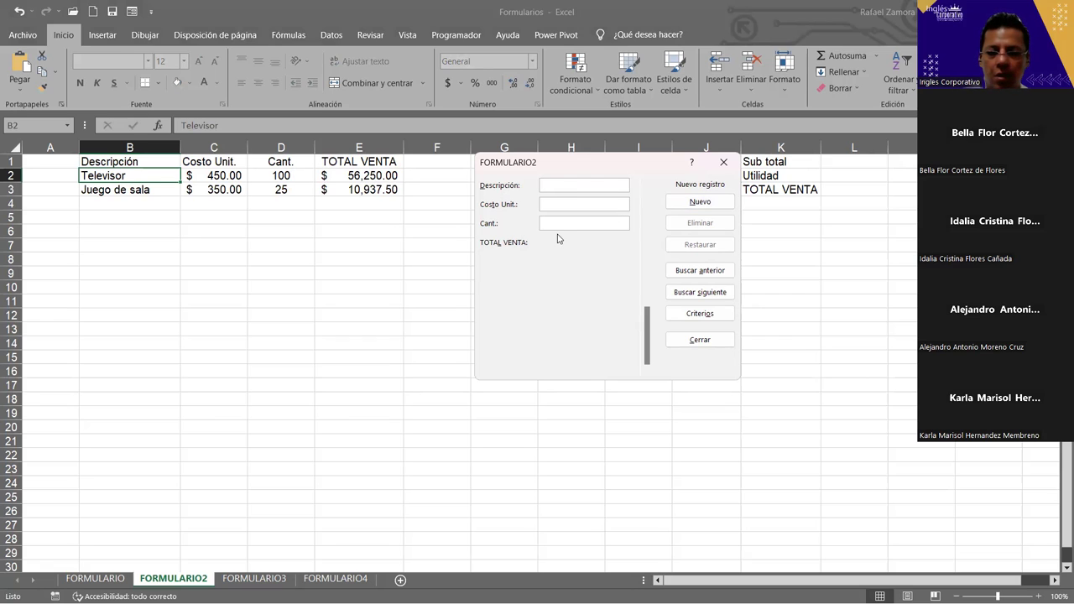
{"action": "type", "text": "Juego de comedor"}
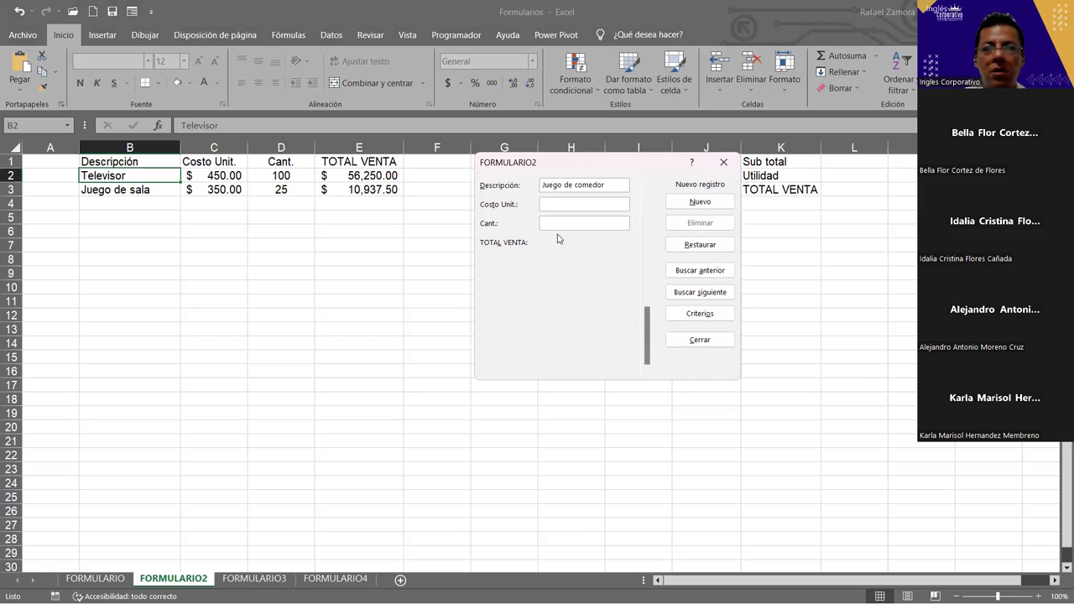
{"action": "type", "text": "425"}
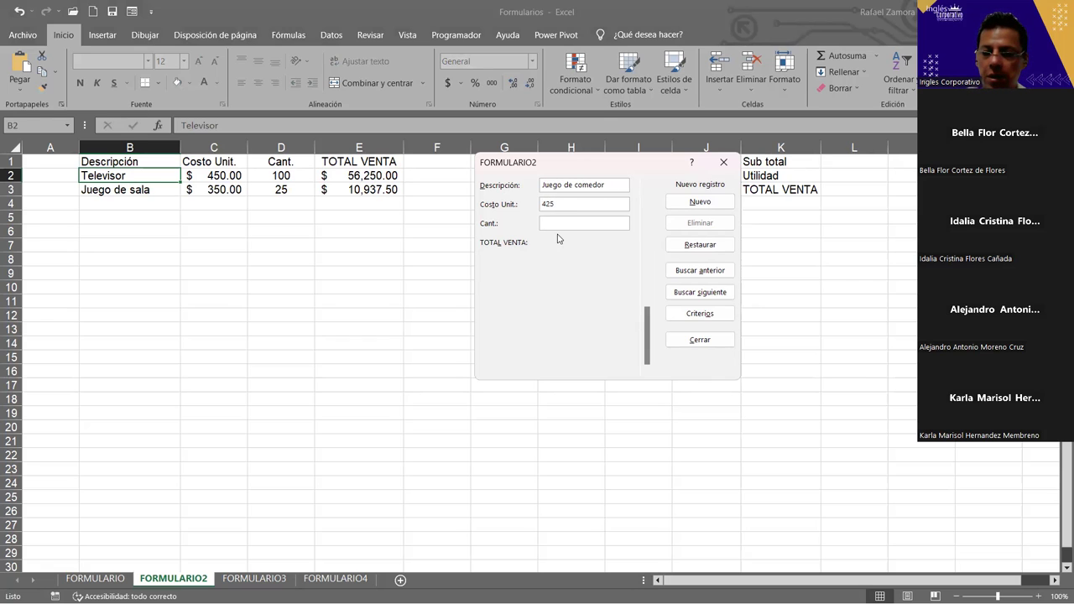
{"action": "type", "text": "35"}
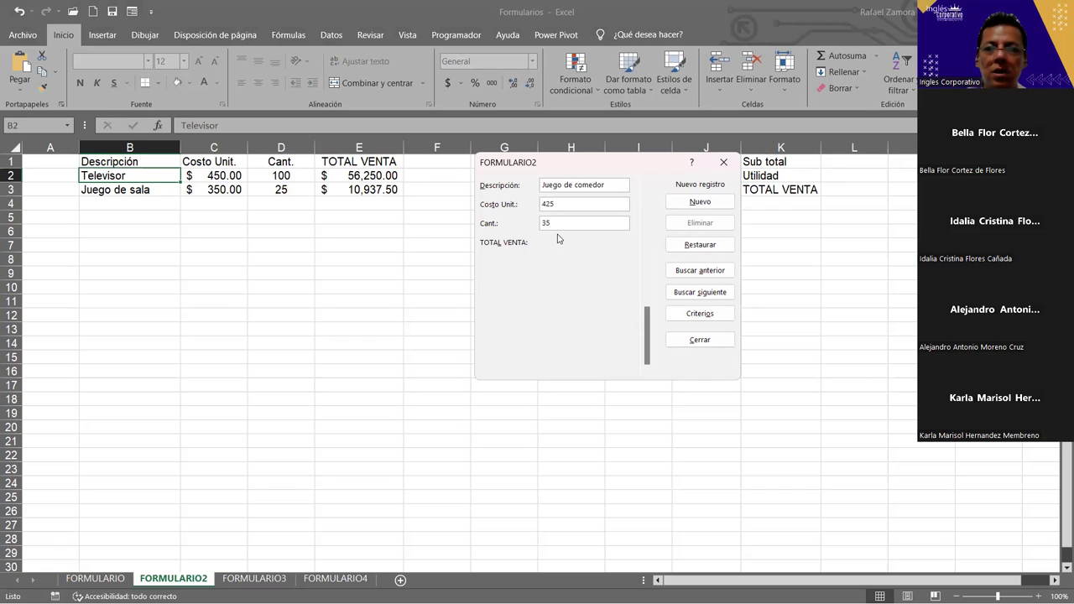
{"action": "left_click", "coordinate": [673, 207]}
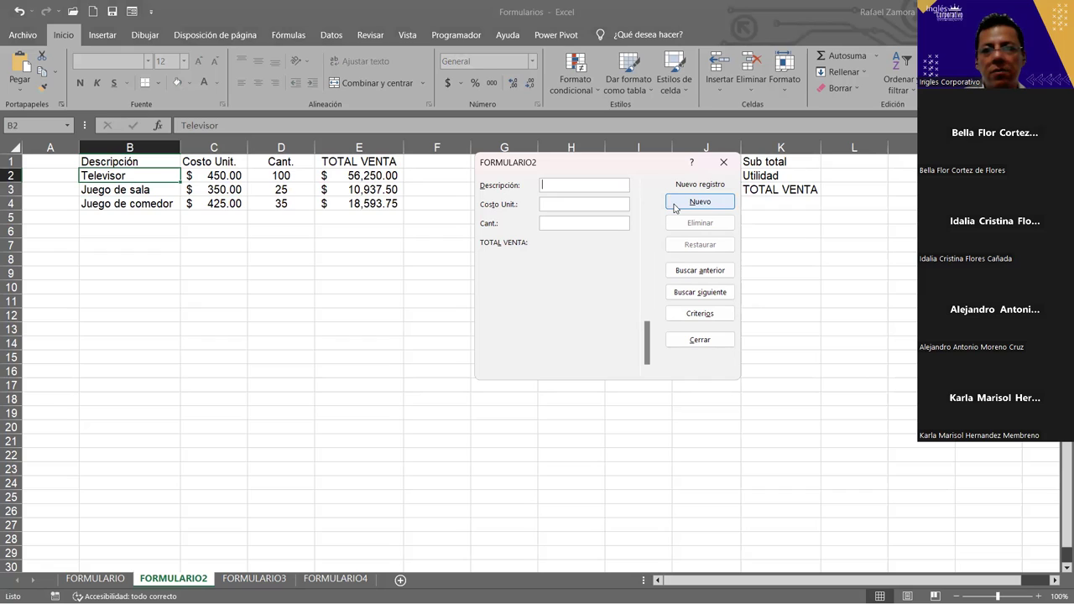
{"action": "left_click", "coordinate": [625, 187]}
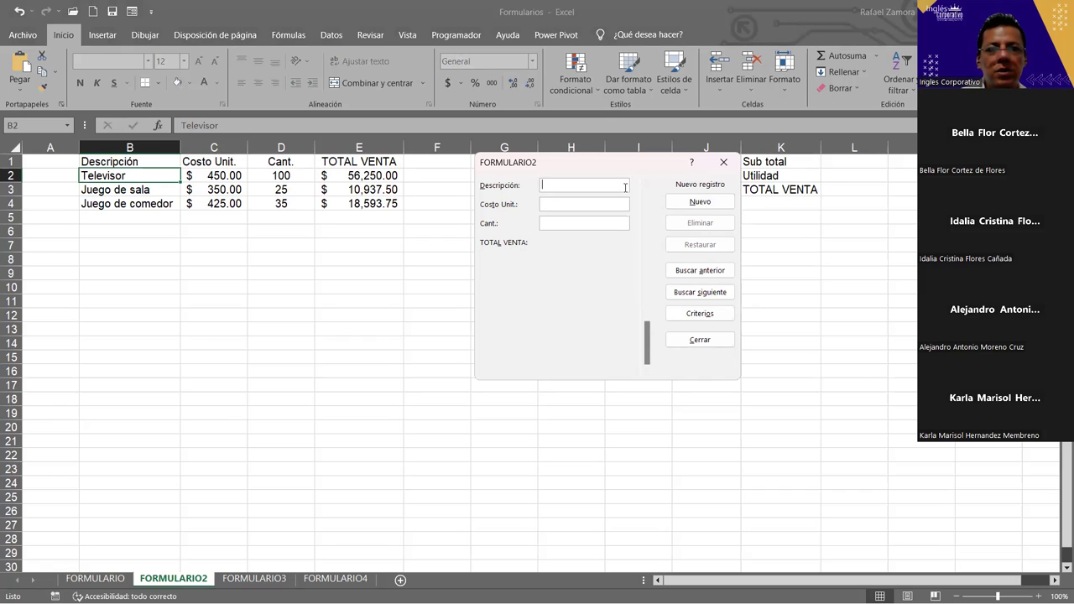
{"action": "type", "text": "Cama "}
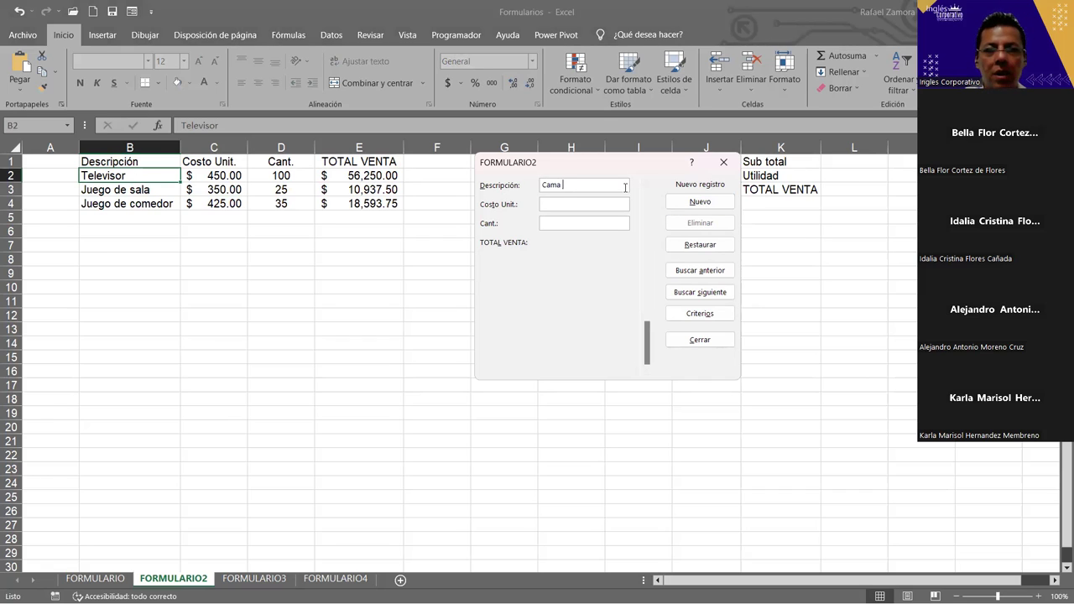
{"action": "type", "text": "individual"}
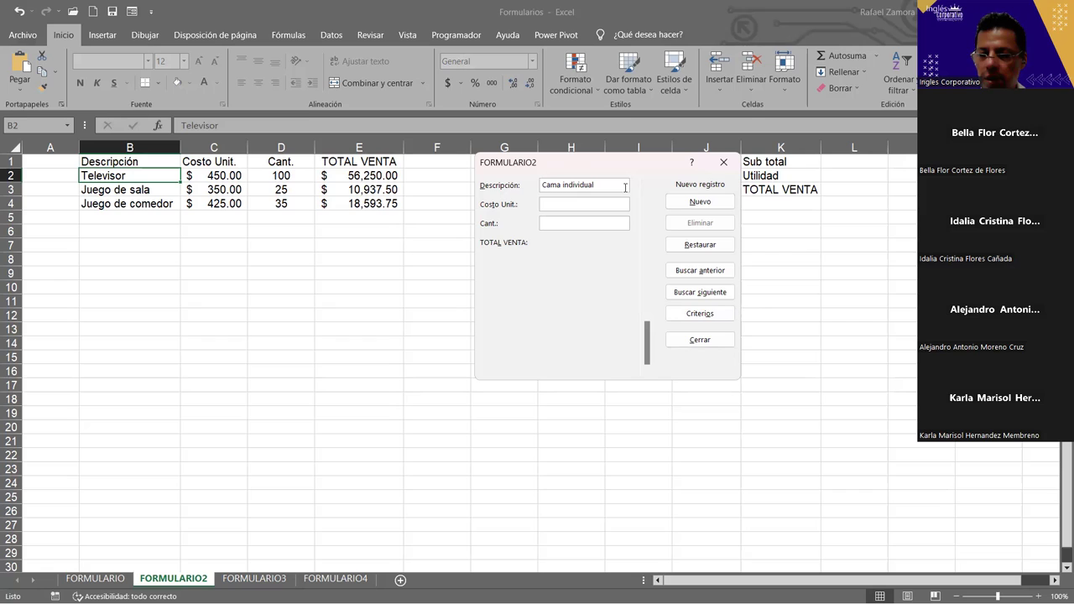
{"action": "type", "text": "25"}
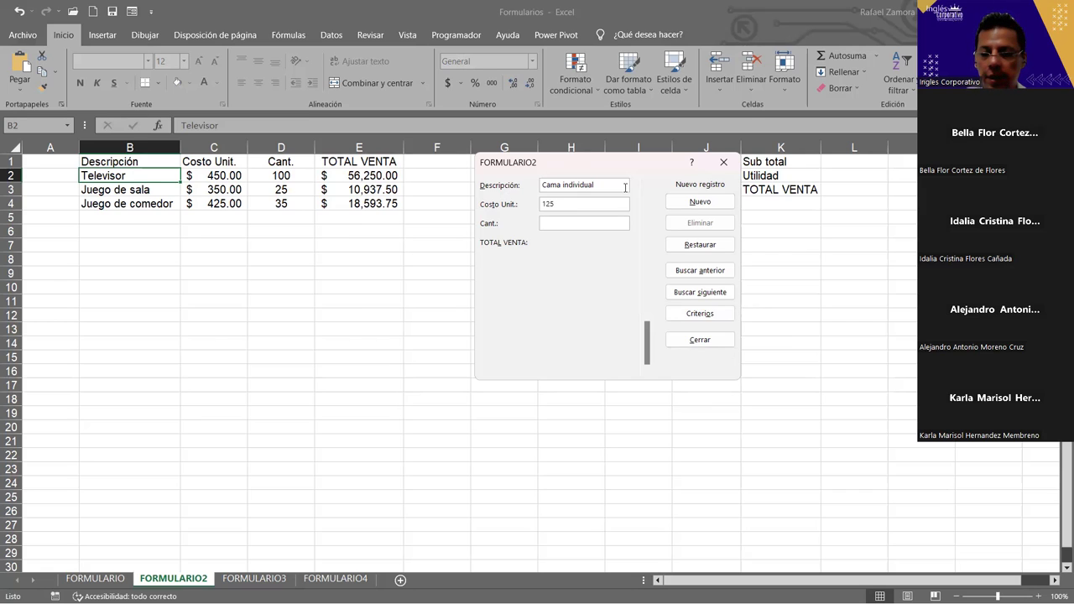
{"action": "type", "text": "30"}
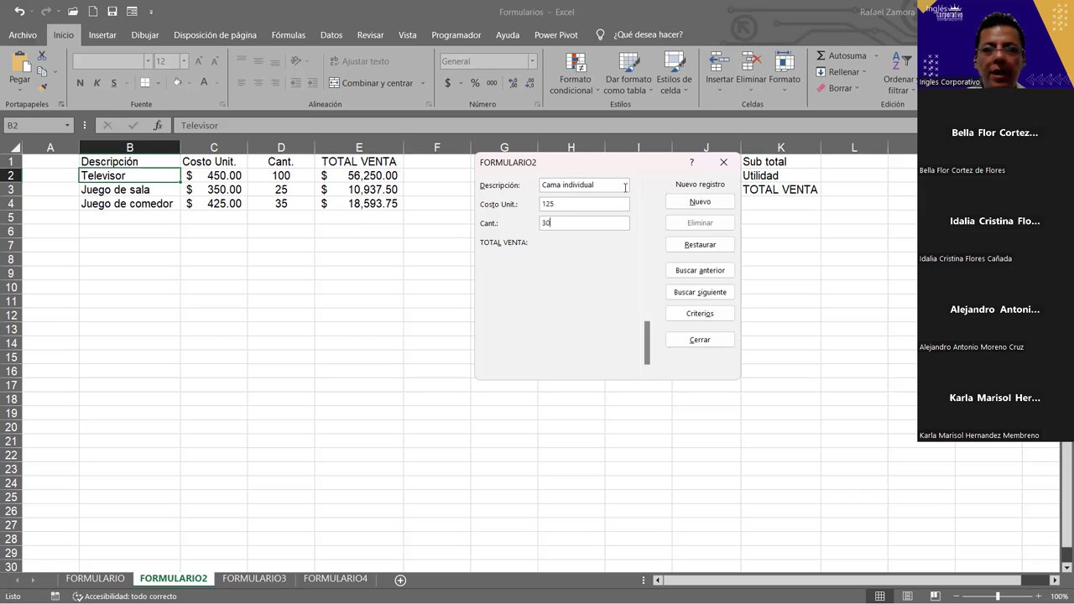
{"action": "left_click", "coordinate": [709, 206]}
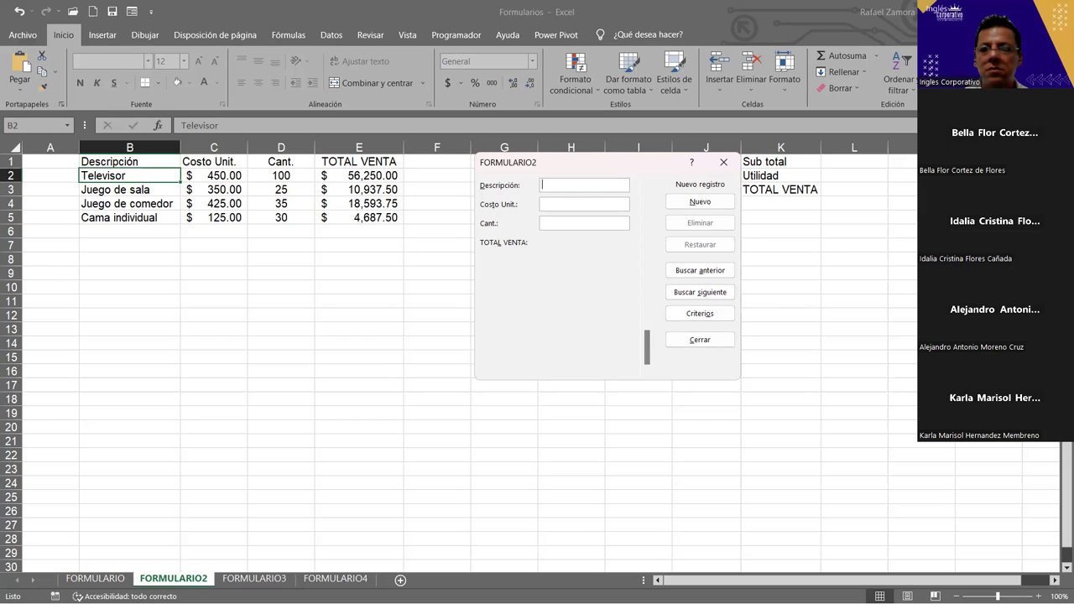
{"action": "key", "text": "alt+Tab"}
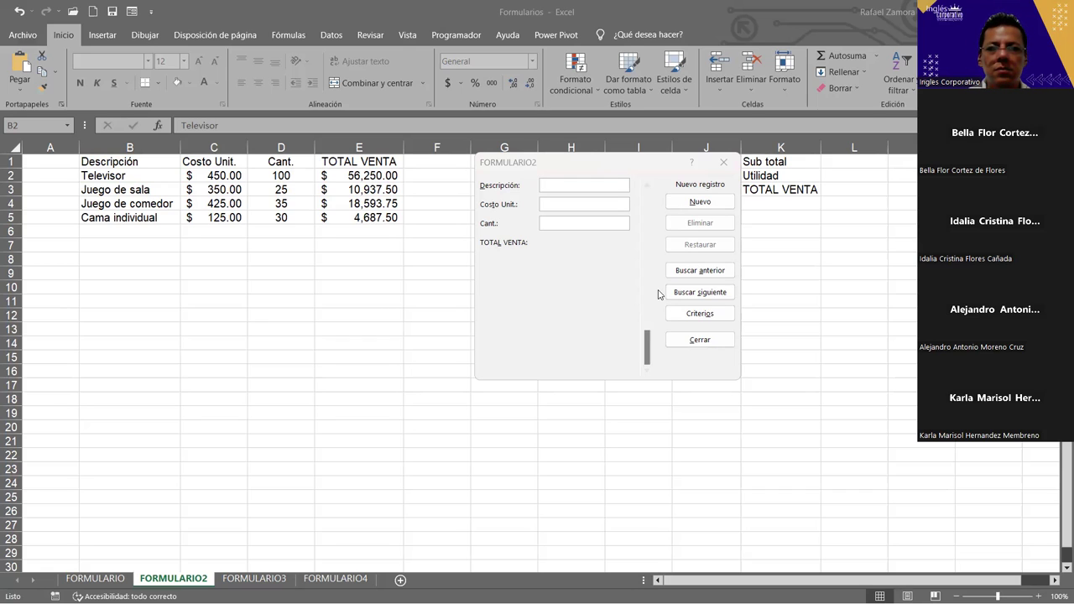
- Close the data form and review the TOTAL VENTA values in E2:E5
{"action": "left_click", "coordinate": [700, 340]}
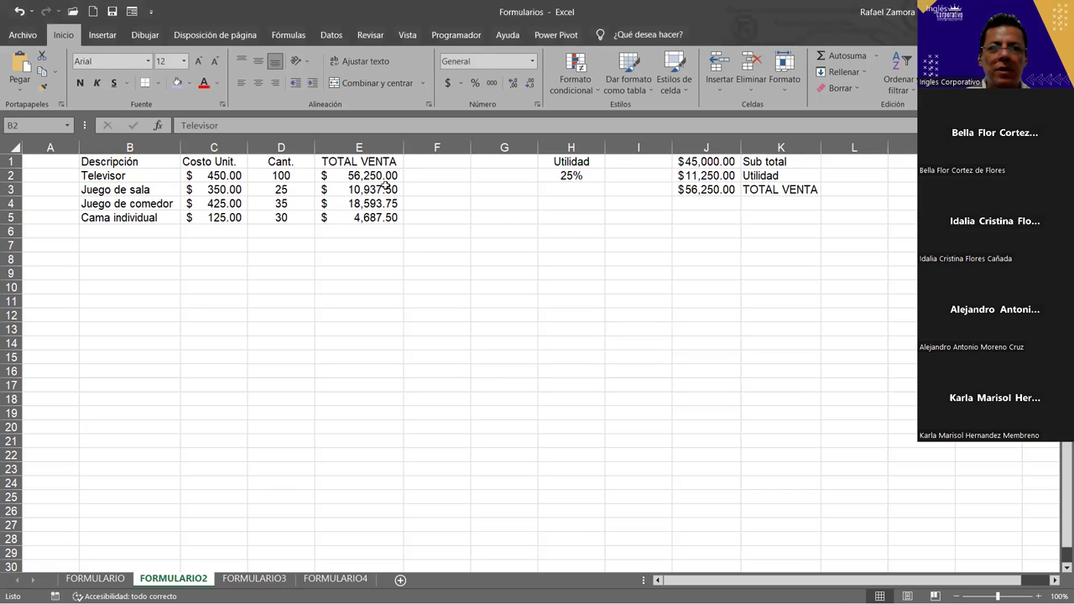
{"action": "left_click_drag", "start_coordinate": [383, 176], "coordinate": [388, 220]}
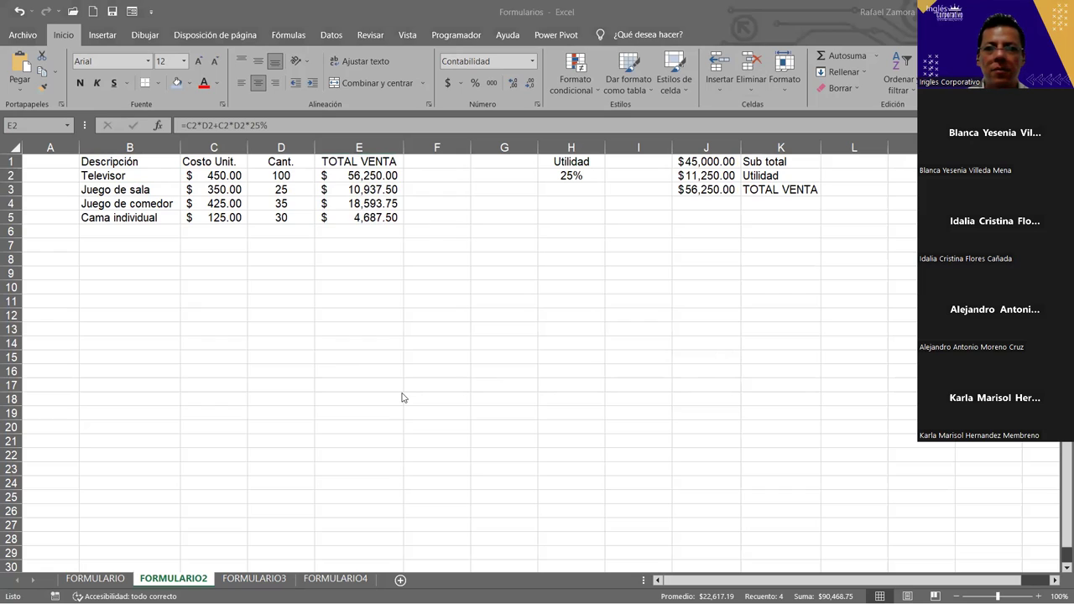
{"action": "left_click", "coordinate": [449, 344]}
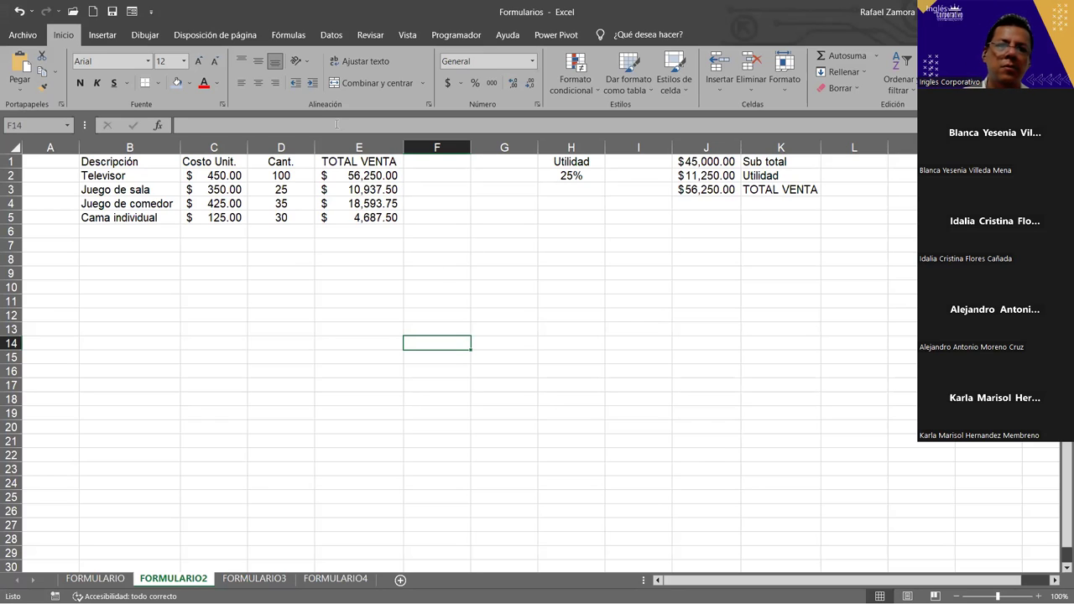
{"action": "double_click", "coordinate": [393, 176]}
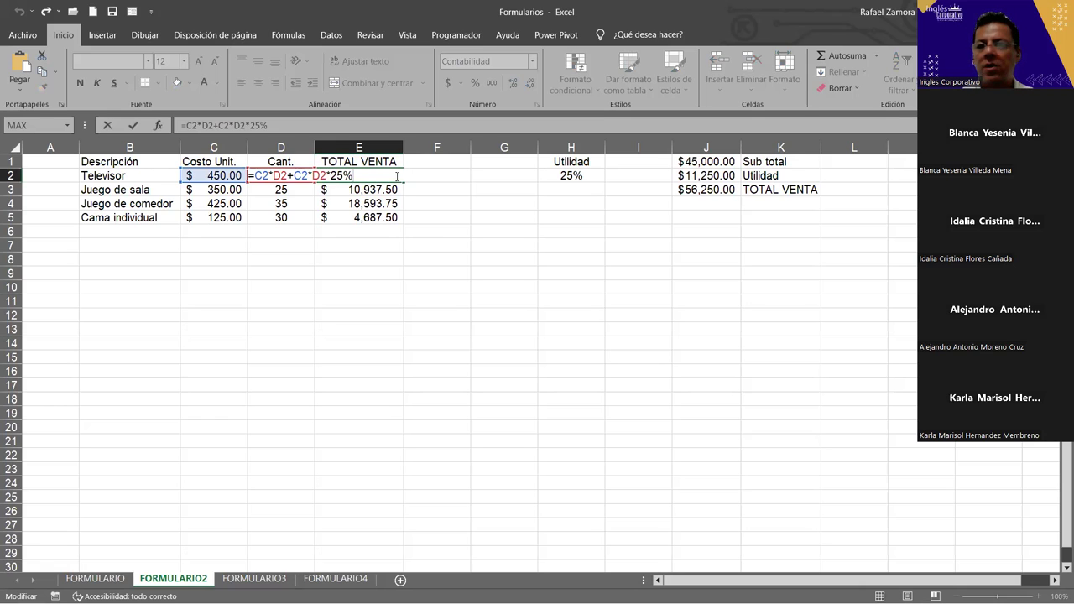
{"action": "key", "text": "Return"}
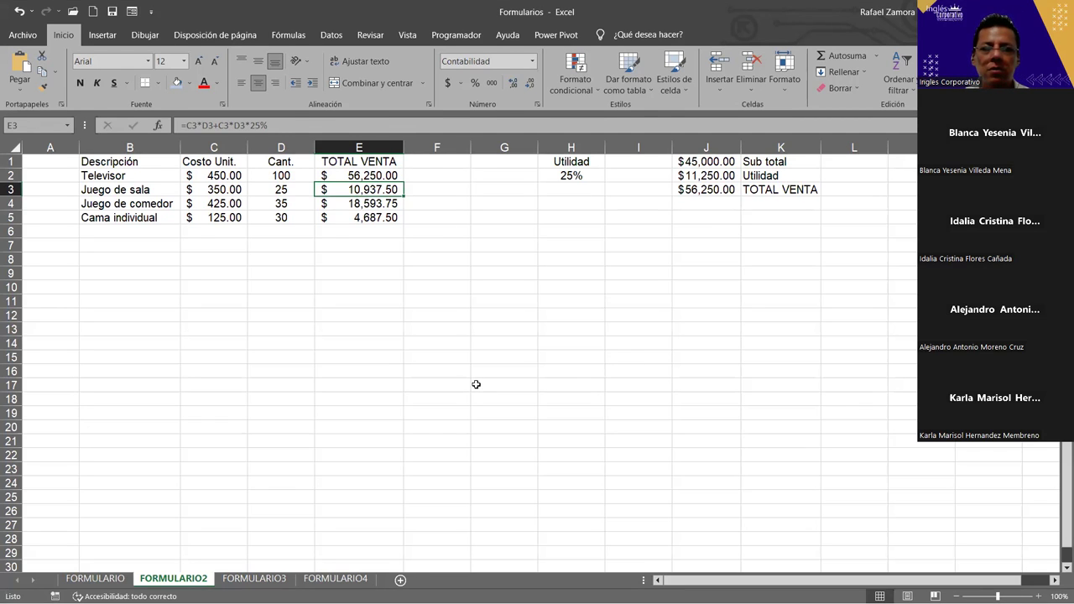
{"action": "left_click", "coordinate": [466, 342]}
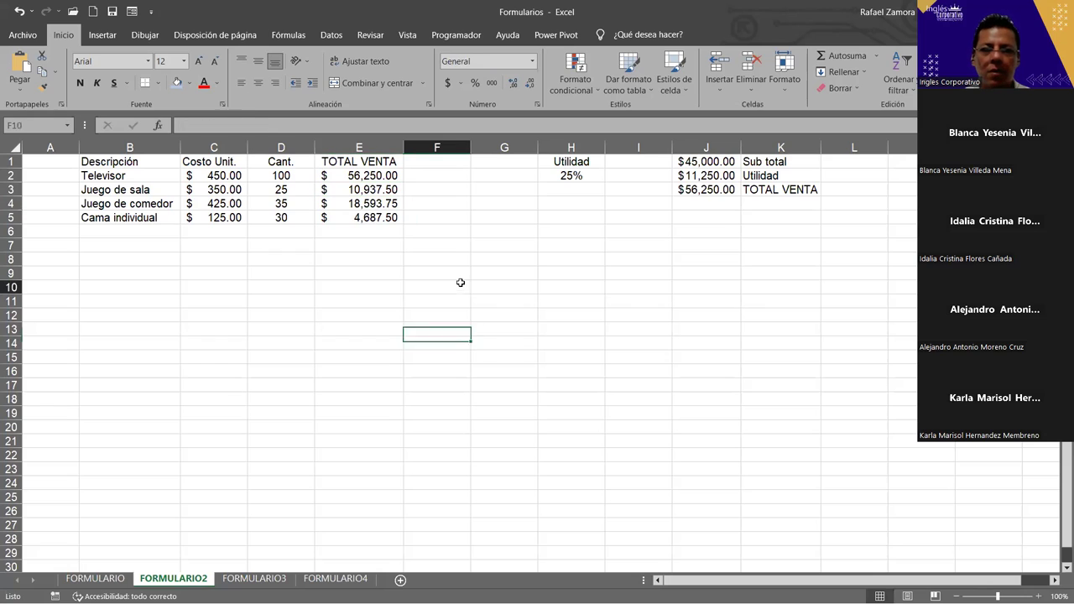
{"action": "left_click", "coordinate": [146, 199]}
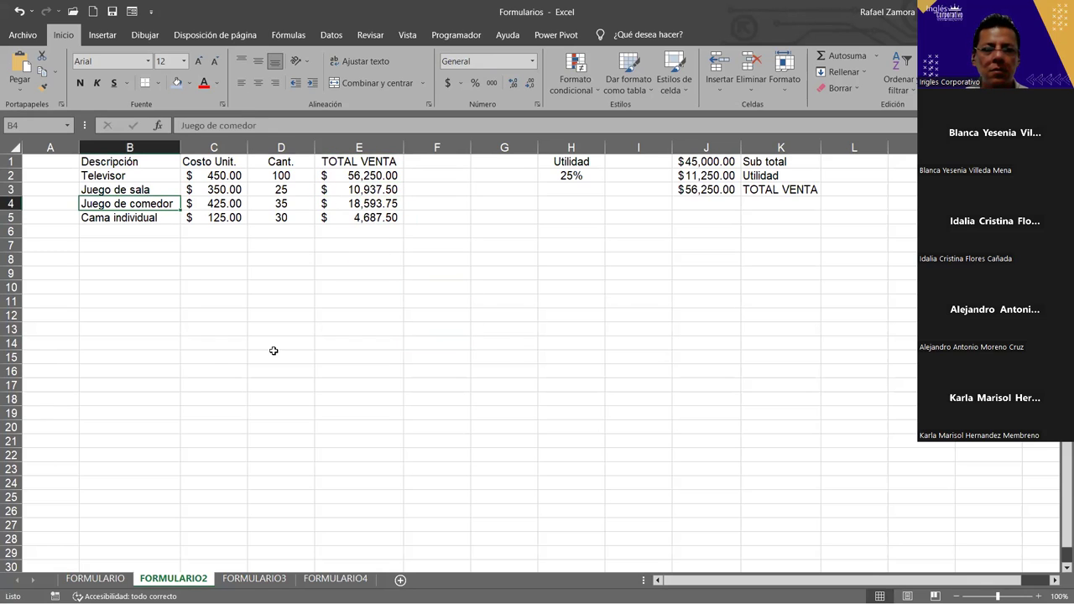
{"action": "left_click", "coordinate": [207, 190]}
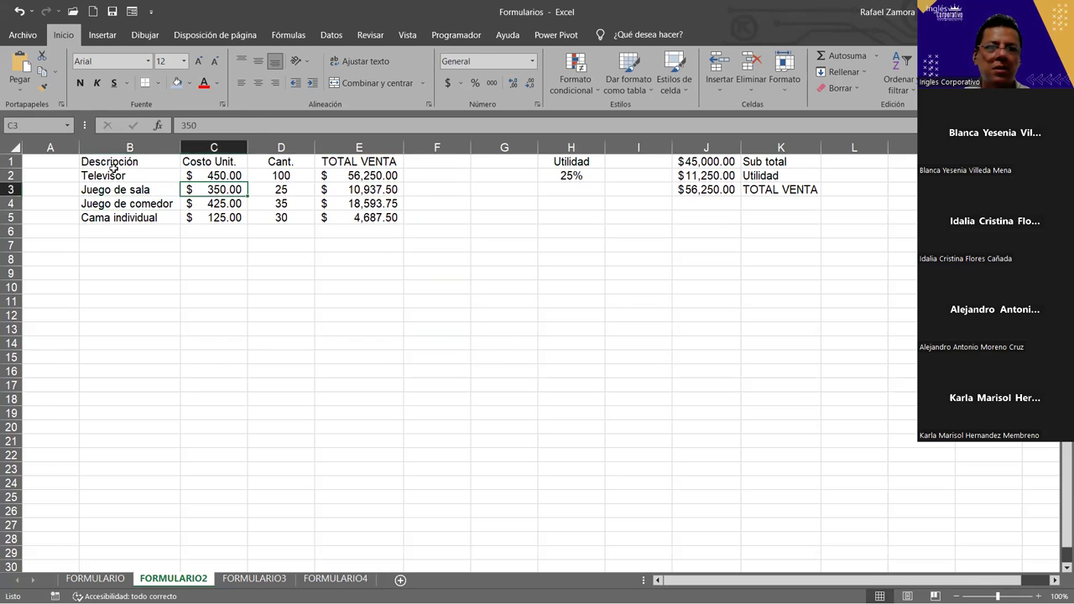
{"action": "left_click", "coordinate": [360, 191]}
{"action": "left_click", "coordinate": [352, 233]}
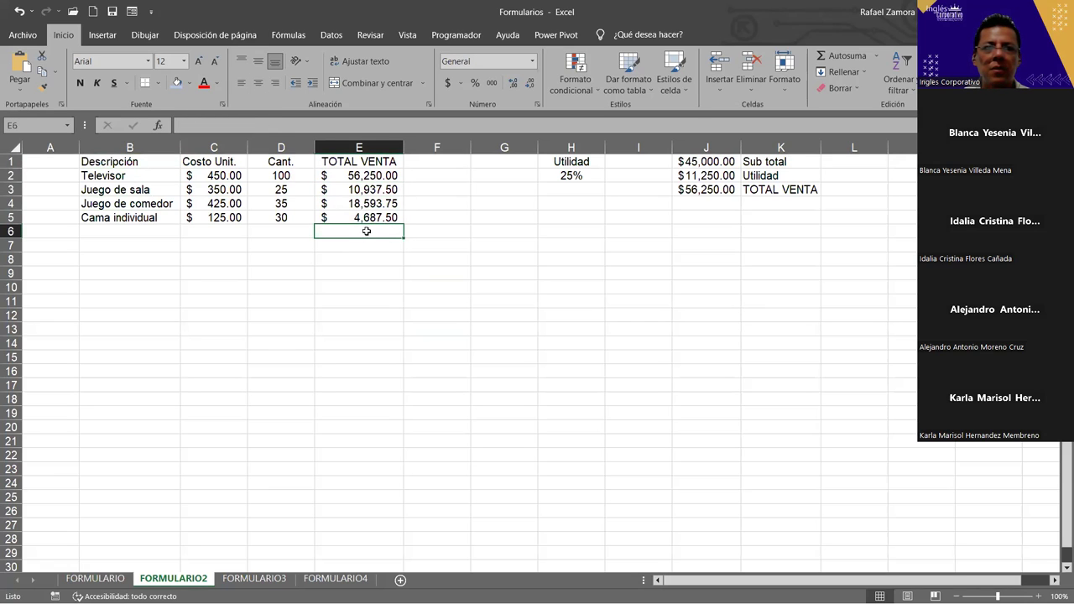
{"action": "mouse_move", "coordinate": [340, 175]}
{"action": "left_mouse_down"}
{"action": "mouse_move", "coordinate": [340, 231]}
{"action": "mouse_move", "coordinate": [342, 219]}
{"action": "left_mouse_up"}
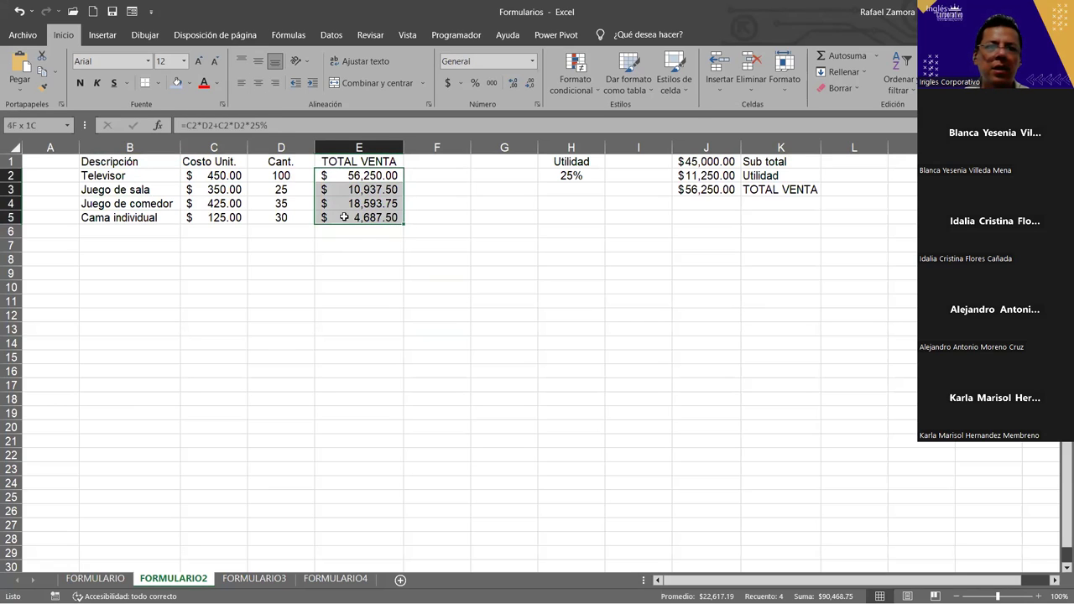
{"action": "left_click_drag", "start_coordinate": [201, 177], "coordinate": [206, 214]}
{"action": "left_click", "coordinate": [437, 338]}
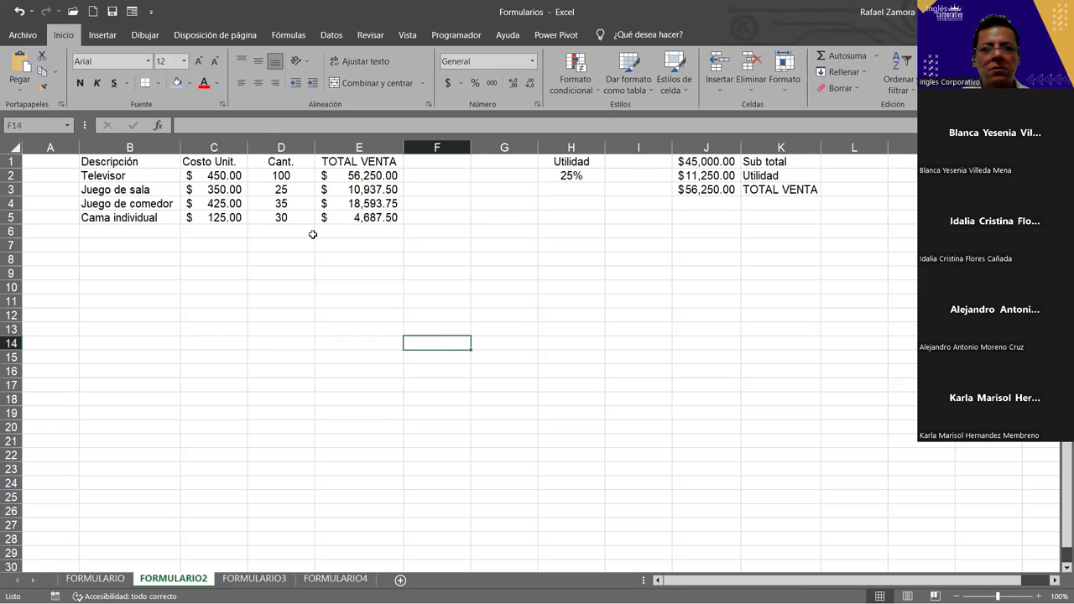
{"action": "left_click", "coordinate": [481, 288]}
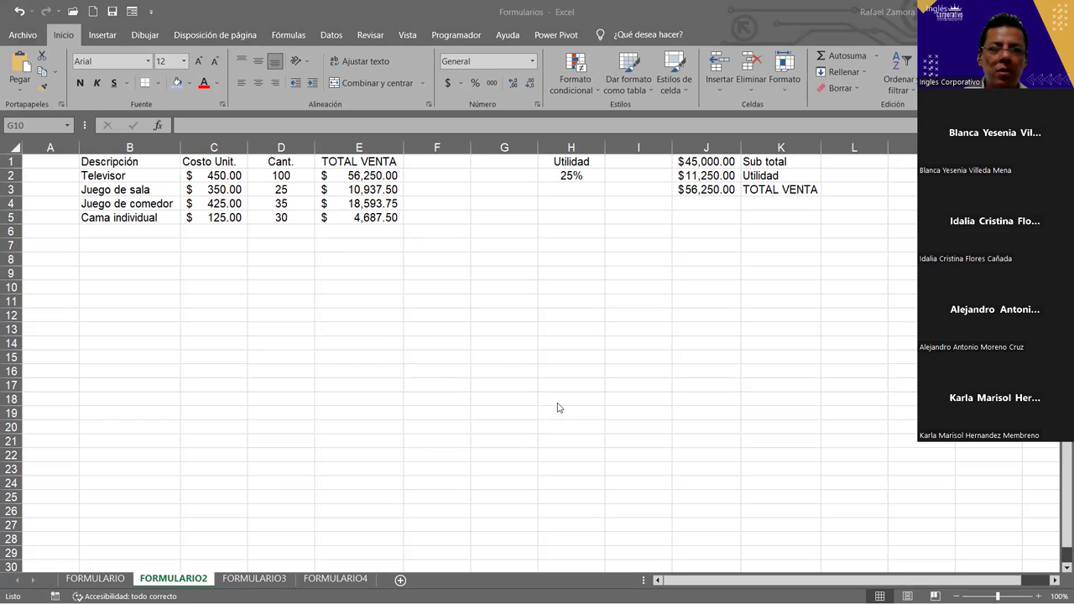
{"action": "key", "text": "alt+Tab"}
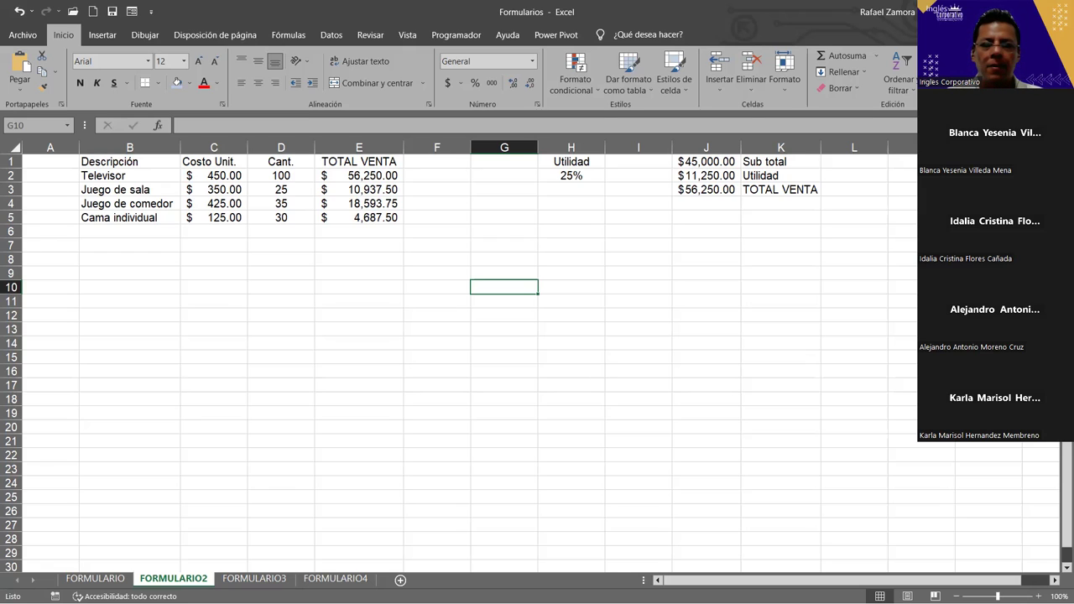
- Switch to FORMULARIO3, highlight the Cliente, Importe, No. cuota and Total cuota columns, then select D2
{"action": "left_click", "coordinate": [252, 580]}
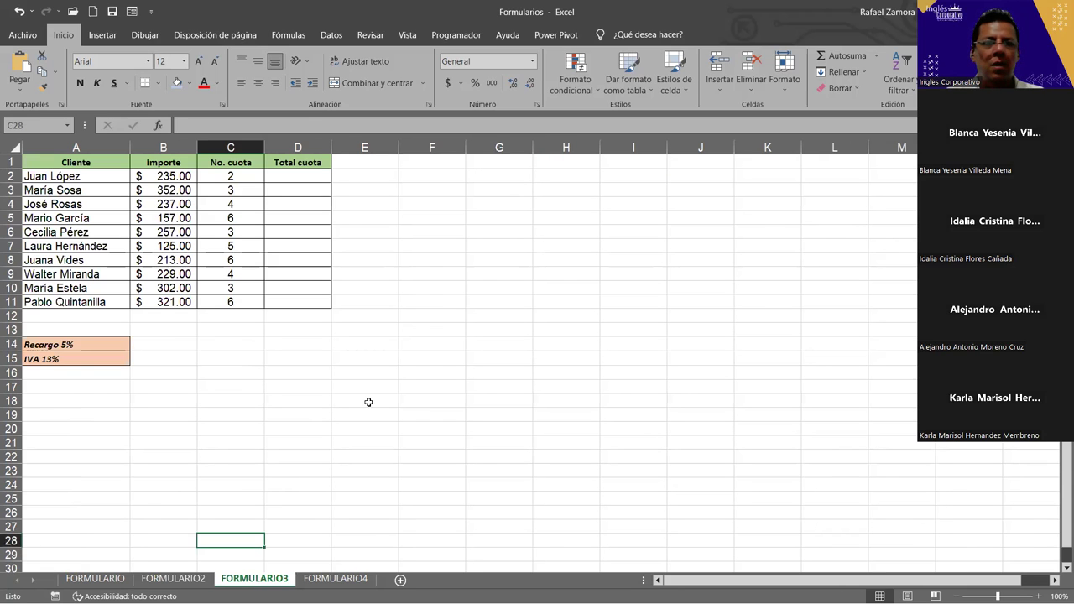
{"action": "left_click", "coordinate": [445, 413]}
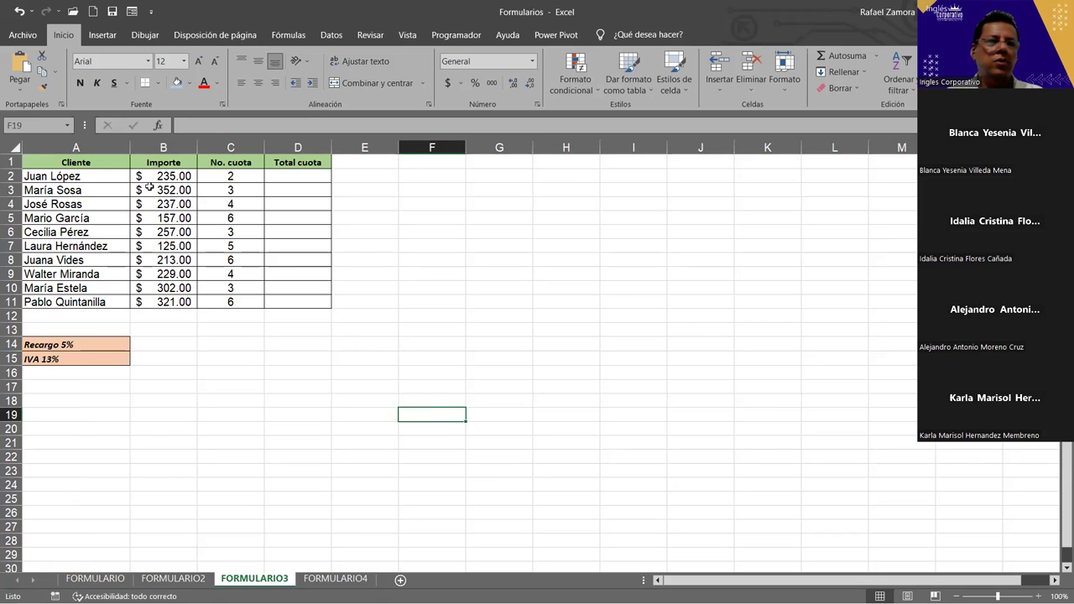
{"action": "left_click", "coordinate": [94, 161]}
{"action": "left_click_drag", "start_coordinate": [94, 162], "coordinate": [101, 302]}
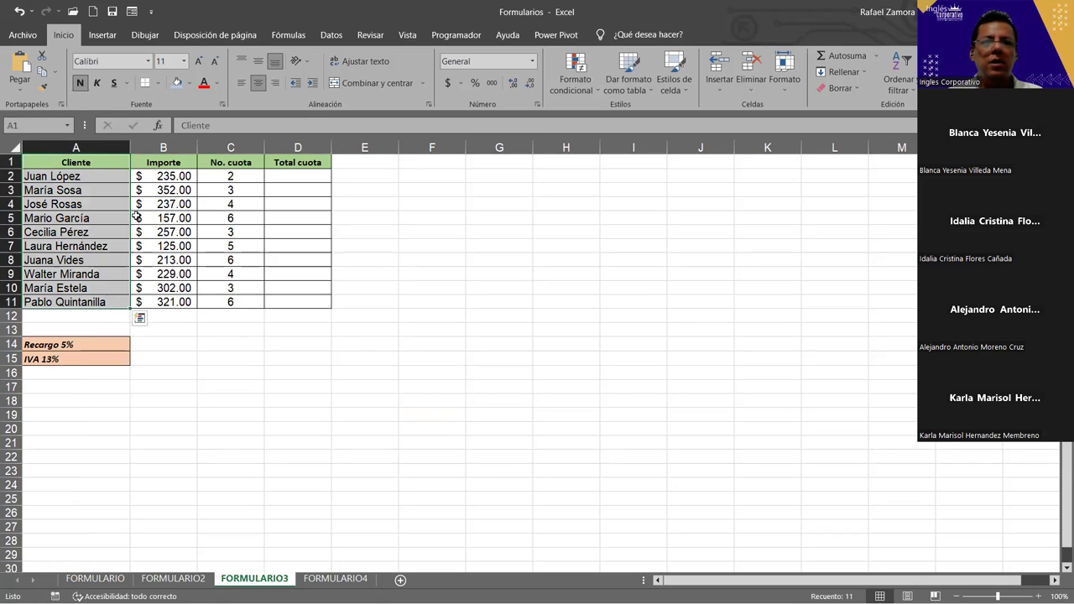
{"action": "left_click_drag", "start_coordinate": [162, 162], "coordinate": [172, 307]}
{"action": "left_click_drag", "start_coordinate": [241, 165], "coordinate": [242, 300]}
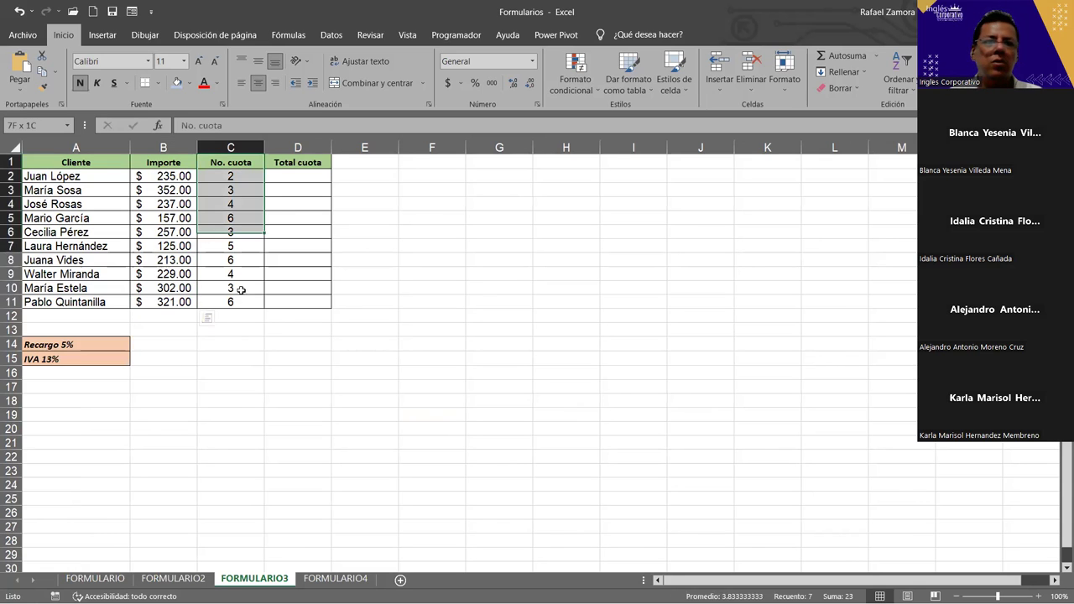
{"action": "left_click_drag", "start_coordinate": [312, 163], "coordinate": [315, 304]}
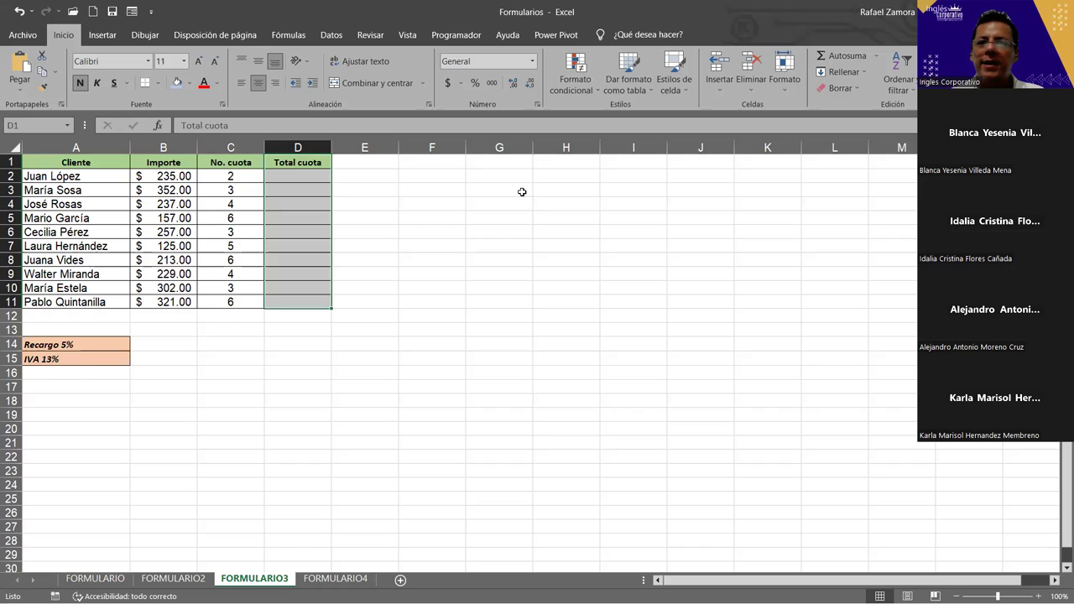
{"action": "left_click", "coordinate": [226, 345]}
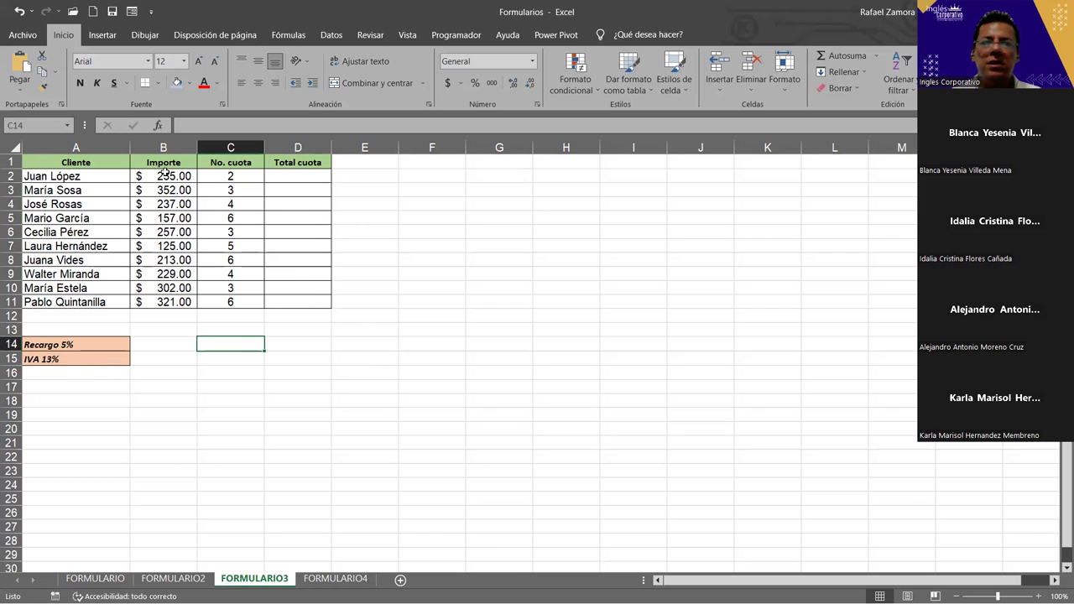
{"action": "left_click", "coordinate": [315, 181]}
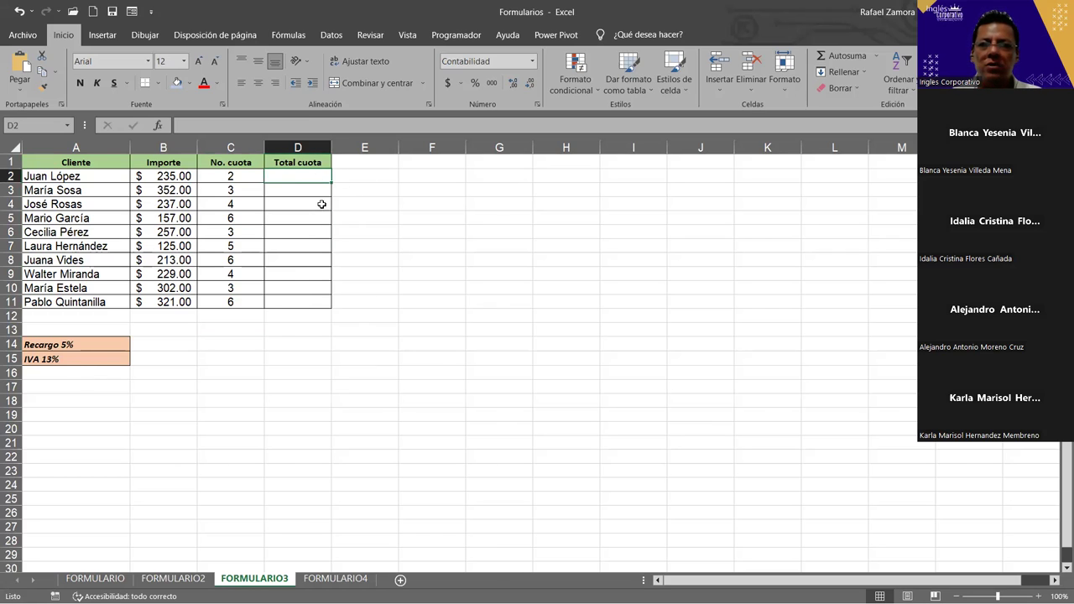
{"action": "left_click", "coordinate": [230, 344]}
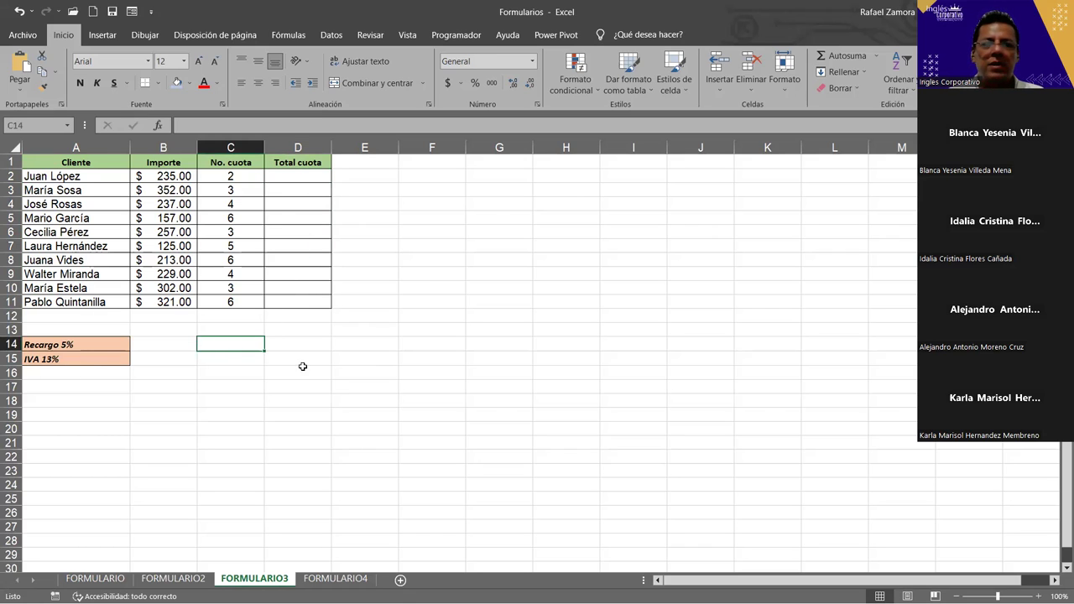
{"action": "type", "text": "Total "}
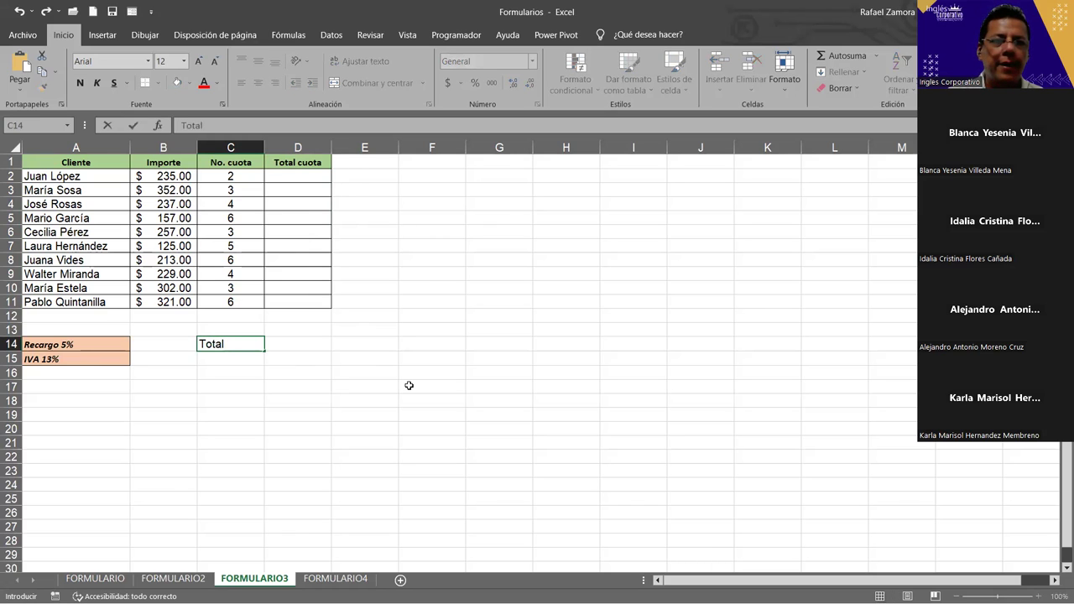
{"action": "type", "text": "cuotas"}
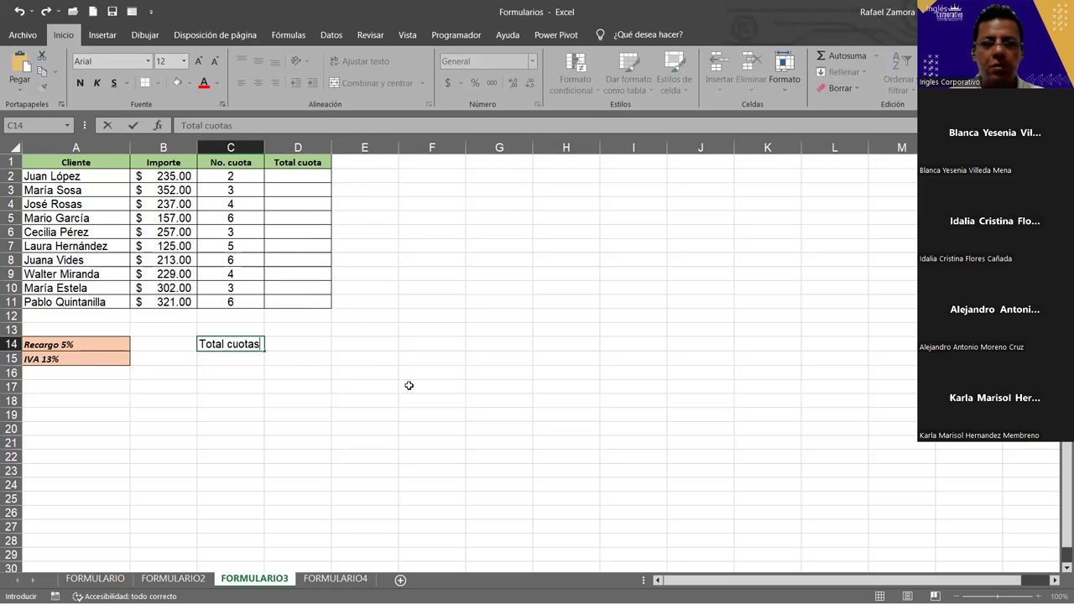
{"action": "key", "text": "Return"}
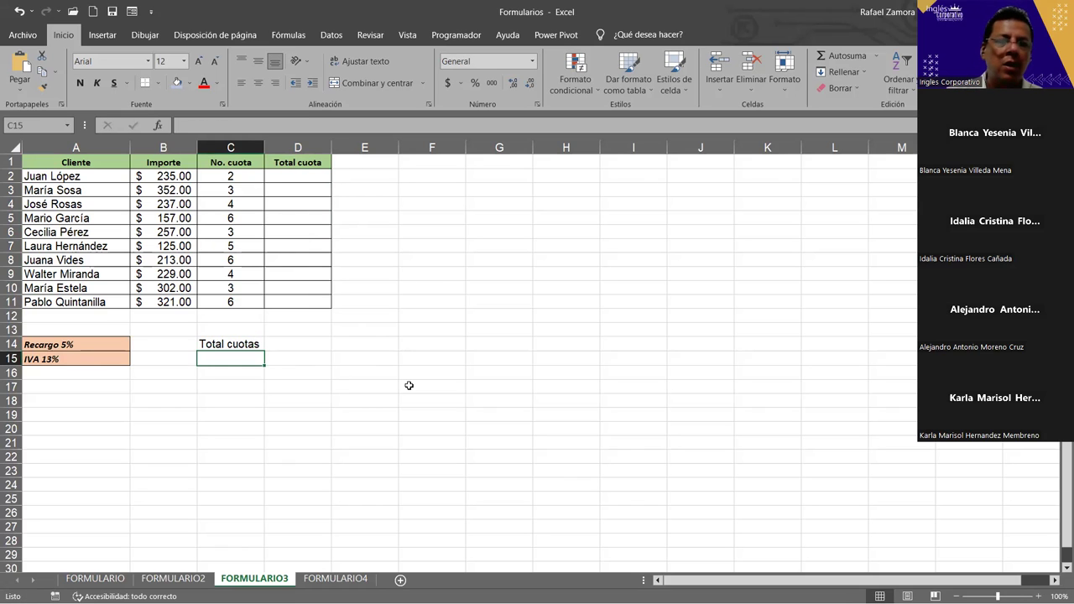
{"action": "left_click_drag", "start_coordinate": [296, 343], "coordinate": [313, 343]}
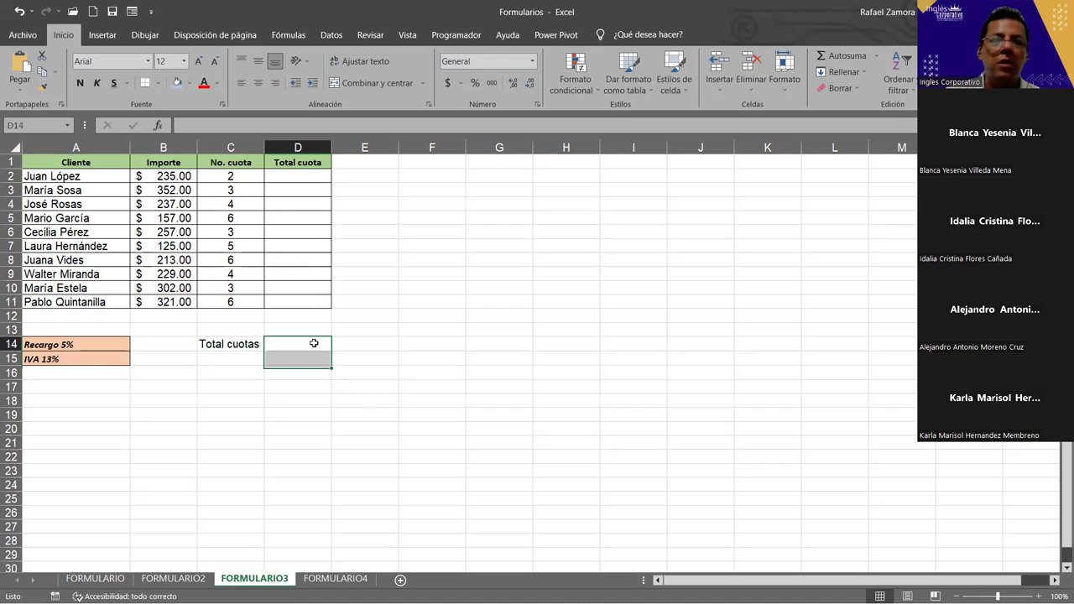
{"action": "type", "text": "="}
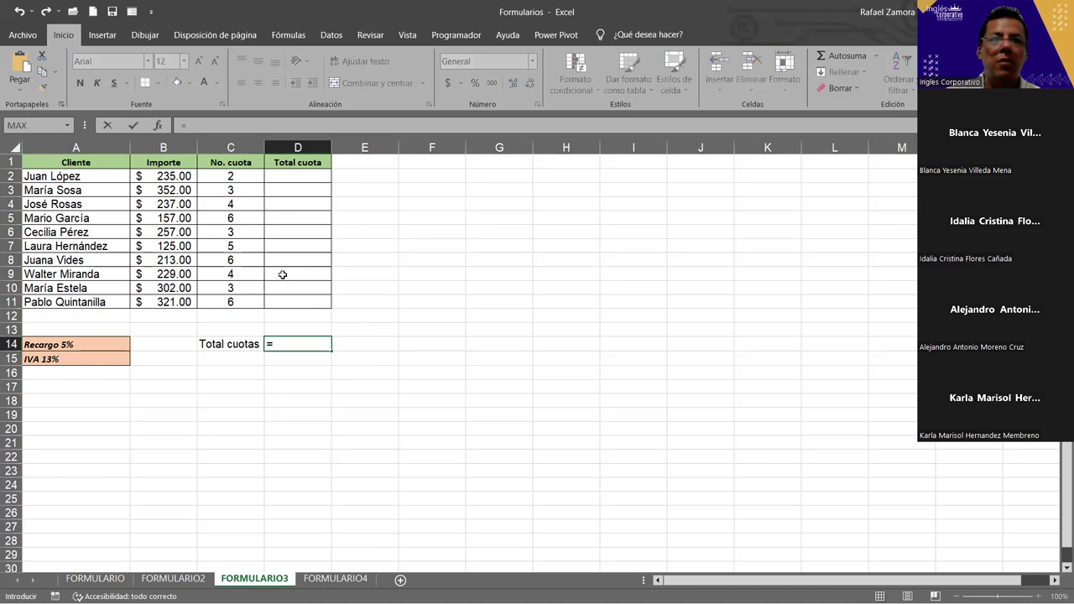
{"action": "left_click", "coordinate": [183, 174]}
{"action": "type", "text": "*"}
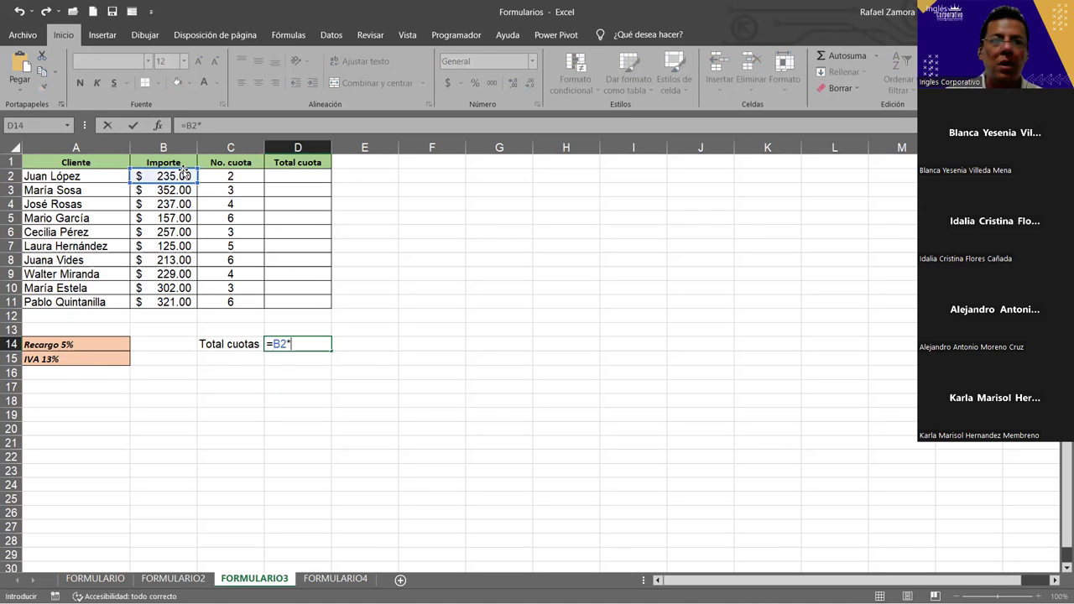
{"action": "left_click", "coordinate": [213, 176]}
{"action": "key", "text": "Return"}
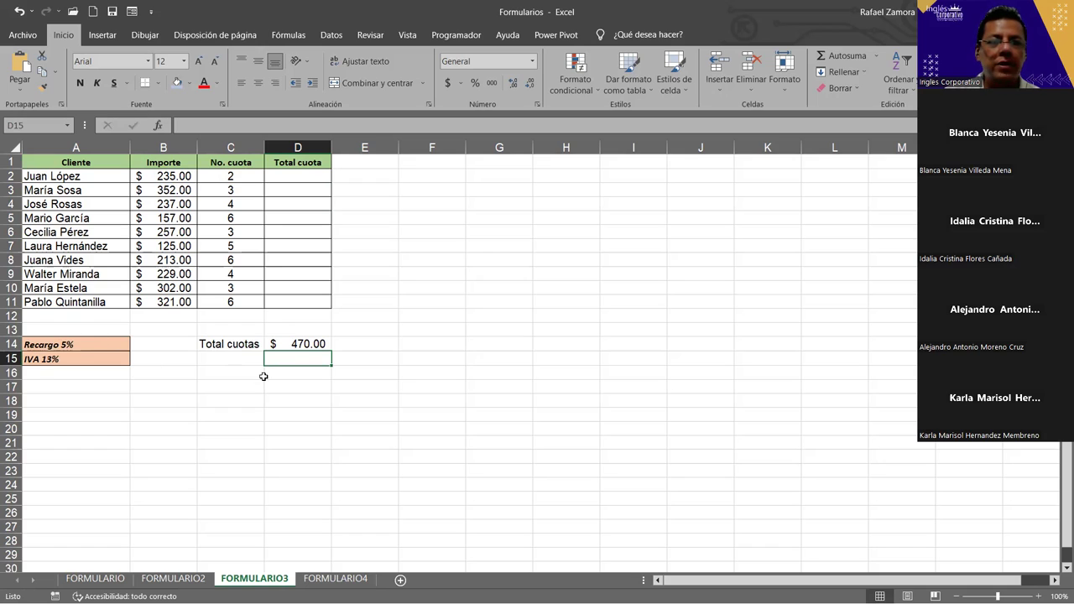
{"action": "left_click", "coordinate": [247, 361]}
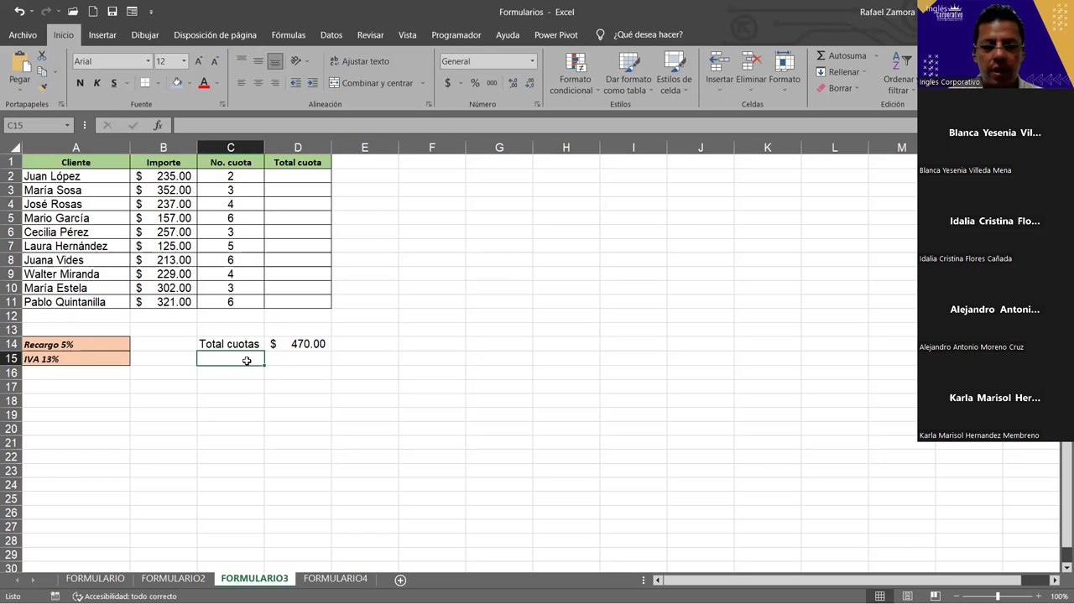
- Label C15 'Recargo' and compute =D14*5% beside it, giving 23.50
{"action": "type", "text": "Recargo"}
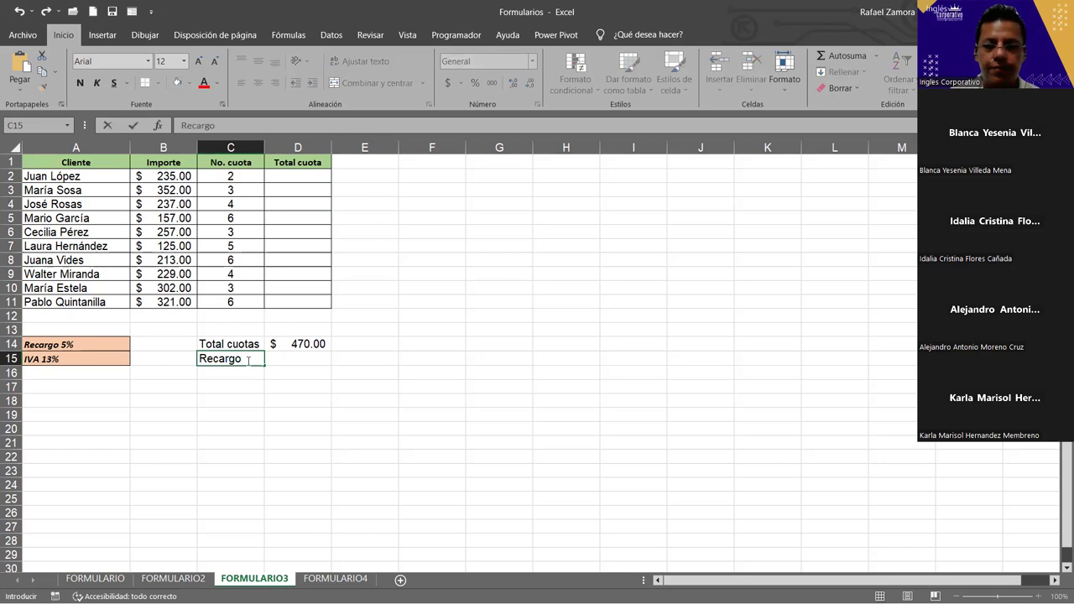
{"action": "key", "text": "Tab"}
{"action": "type", "text": "="}
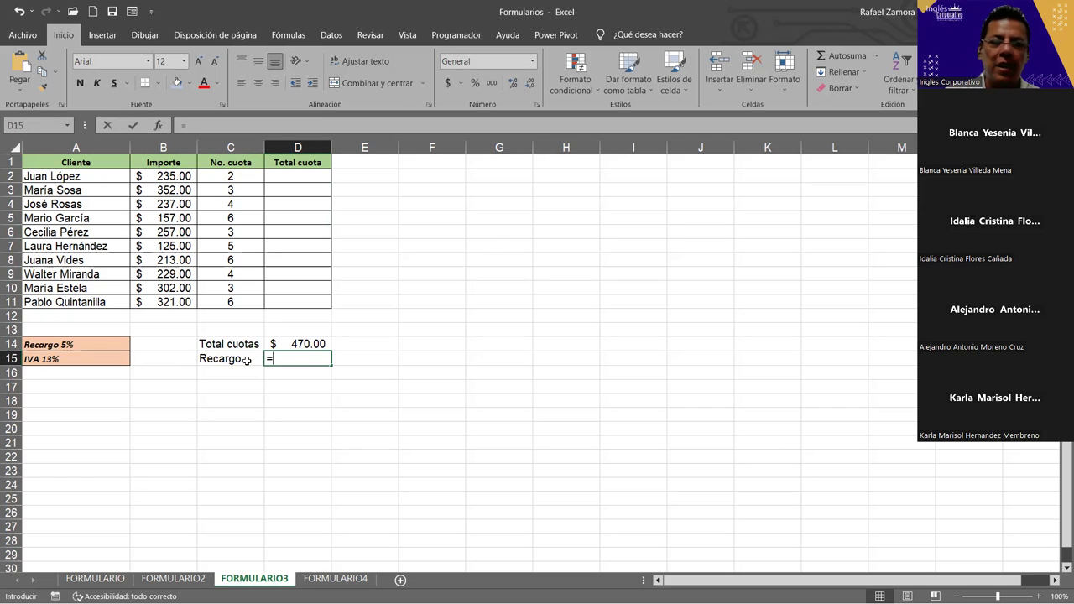
{"action": "left_click", "coordinate": [296, 344]}
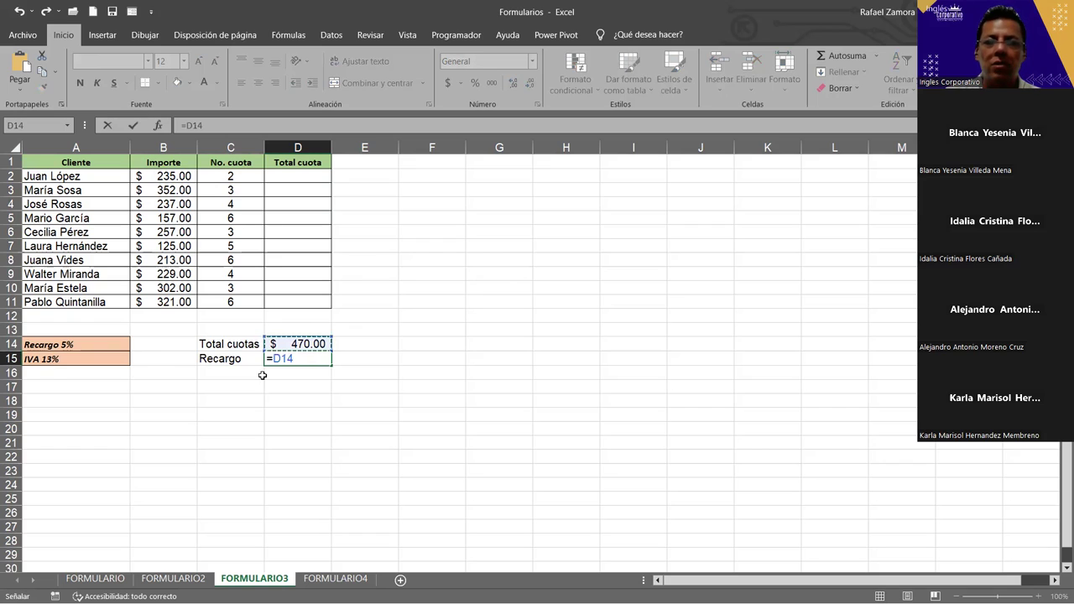
{"action": "type", "text": "*5"}
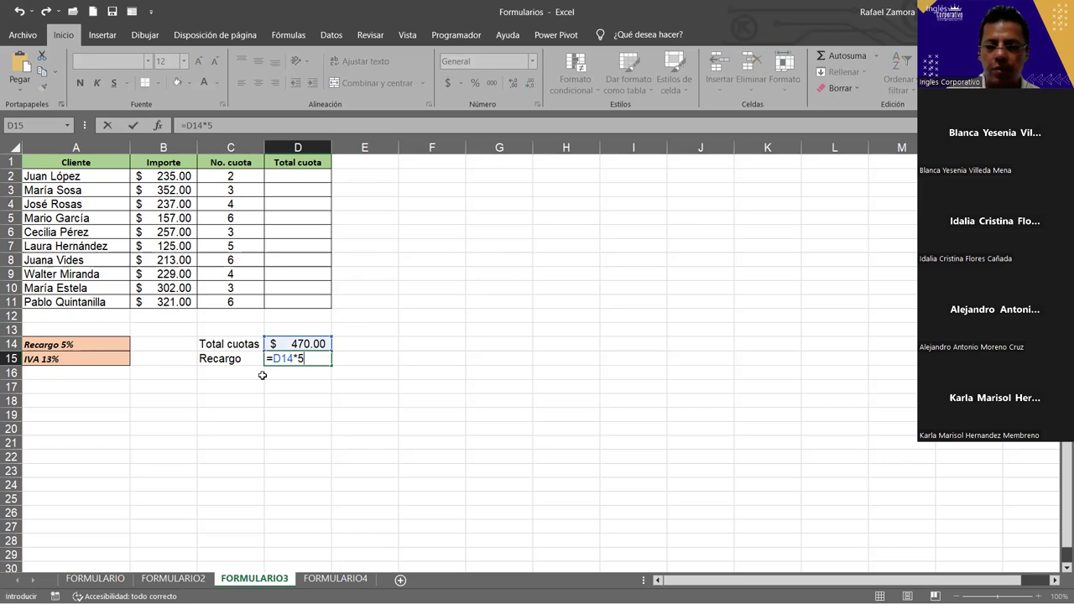
{"action": "type", "text": "%"}
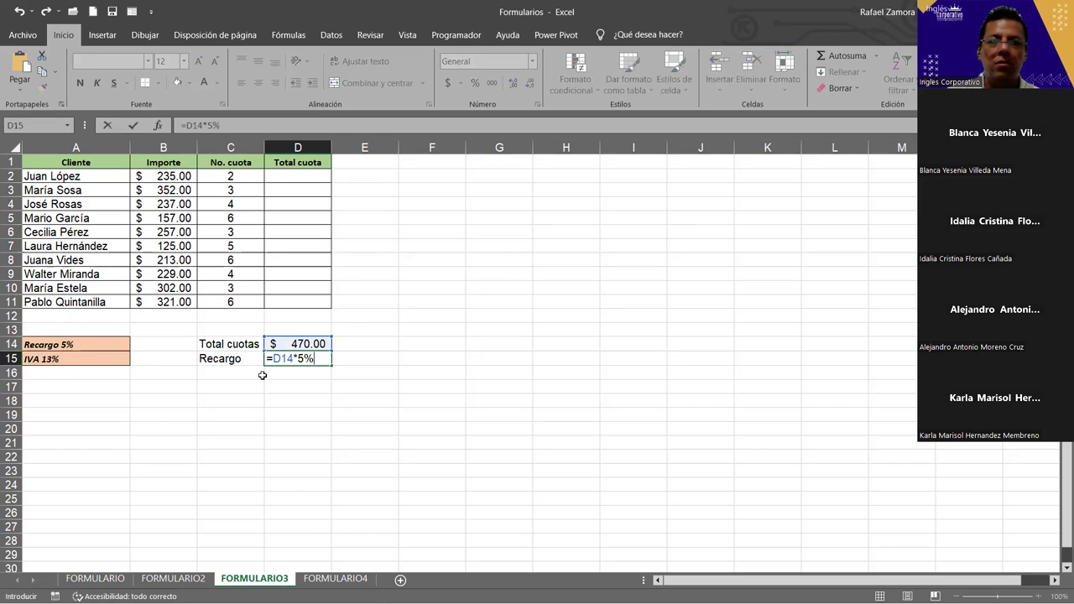
{"action": "key", "text": "Return"}
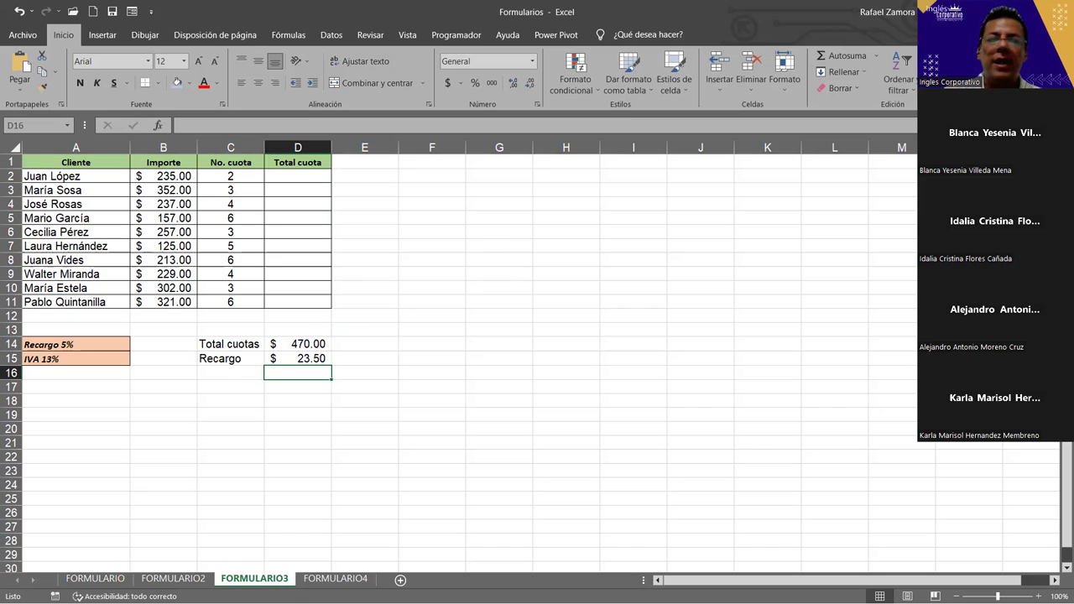
- Add a 'Total mas recargo' row, move the amounts to column E and AutoSum them to 493.50
{"action": "left_click", "coordinate": [235, 373]}
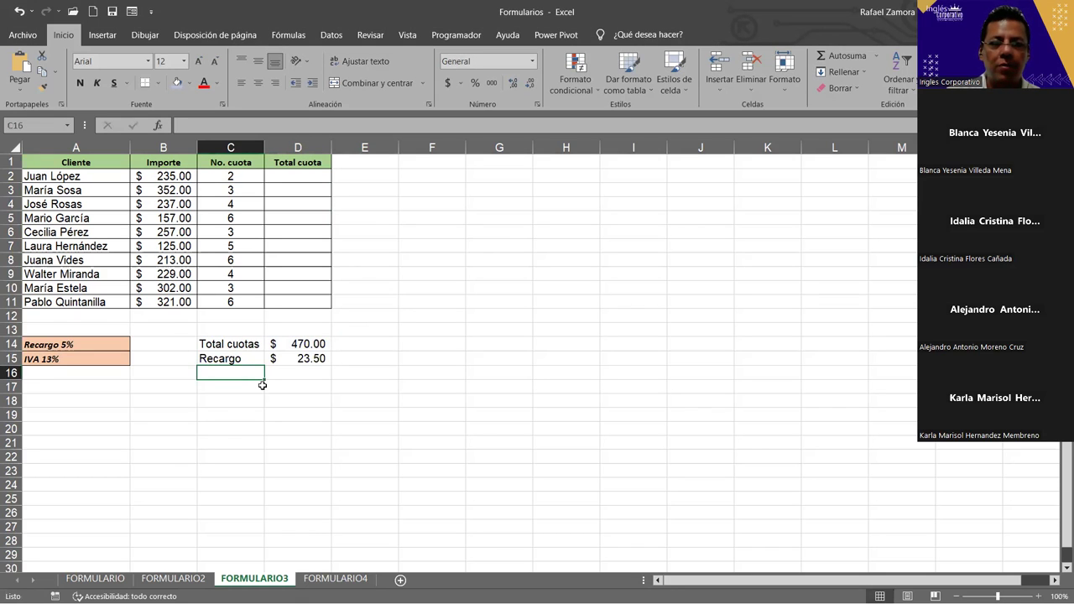
{"action": "type", "text": "Total mas recargo"}
{"action": "key", "text": "Return"}
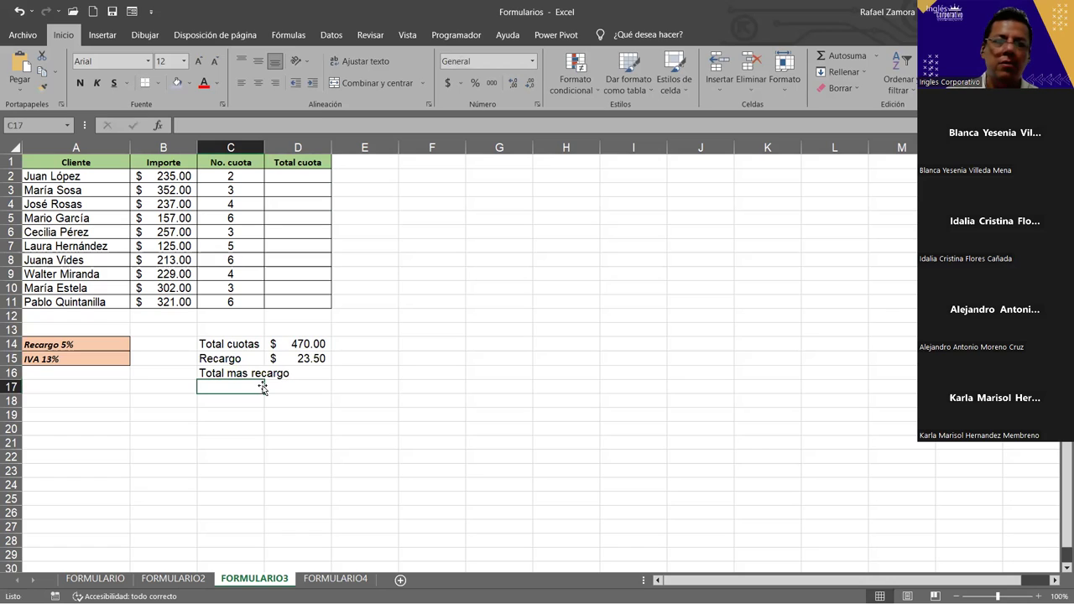
{"action": "left_click", "coordinate": [313, 345]}
{"action": "mouse_move", "coordinate": [313, 344]}
{"action": "left_mouse_down"}
{"action": "mouse_move", "coordinate": [310, 356]}
{"action": "mouse_move", "coordinate": [364, 378]}
{"action": "left_mouse_up"}
{"action": "left_click", "coordinate": [364, 374]}
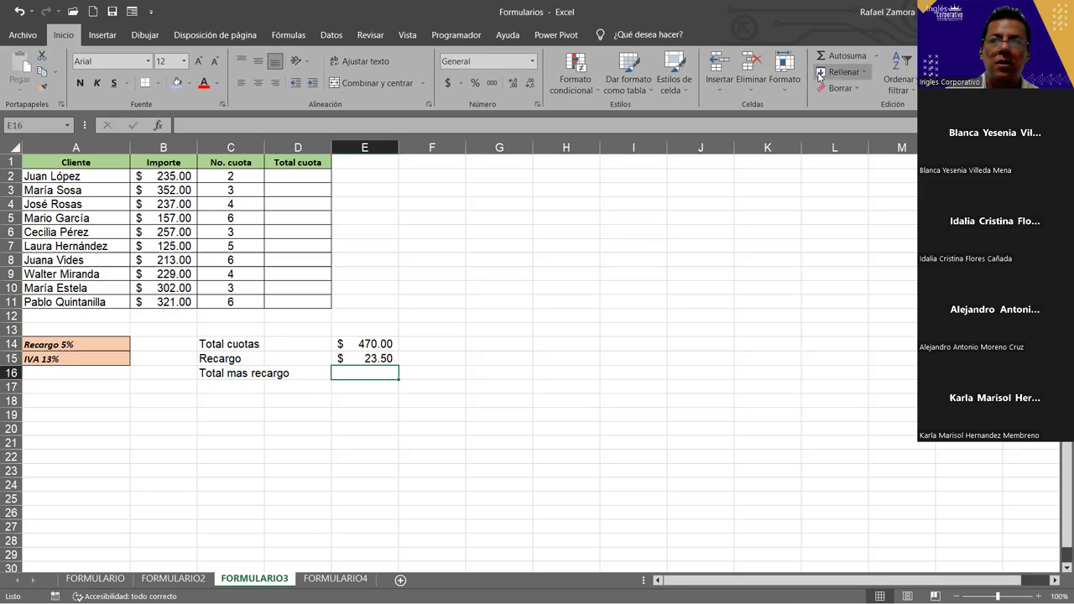
{"action": "left_click", "coordinate": [834, 54]}
{"action": "key", "text": "Return"}
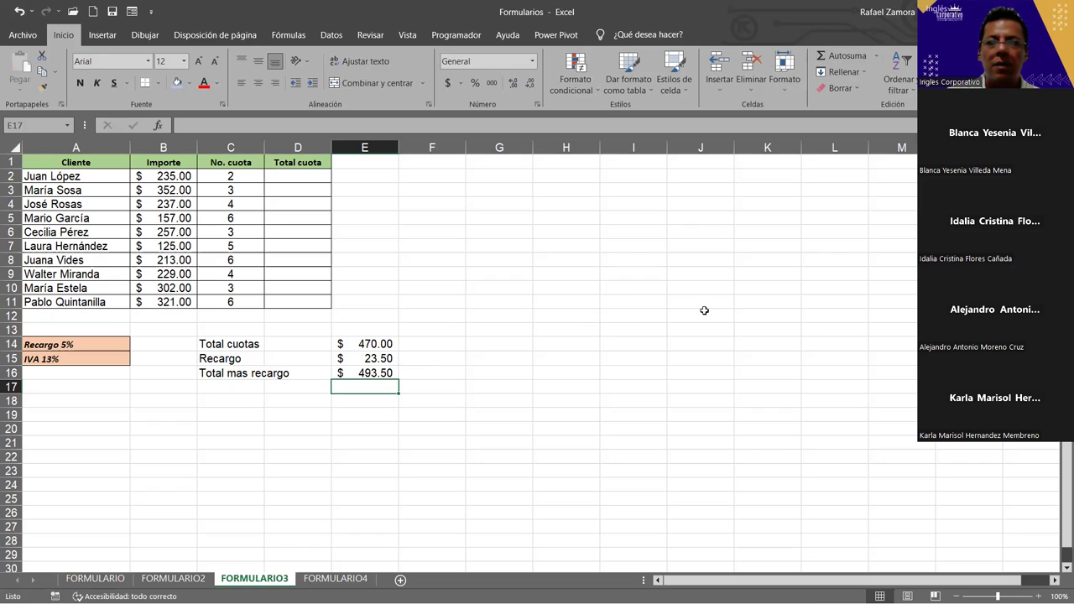
- Check the column E formulas and add an 'IVA' label below Total mas recargo
{"action": "left_click", "coordinate": [368, 376]}
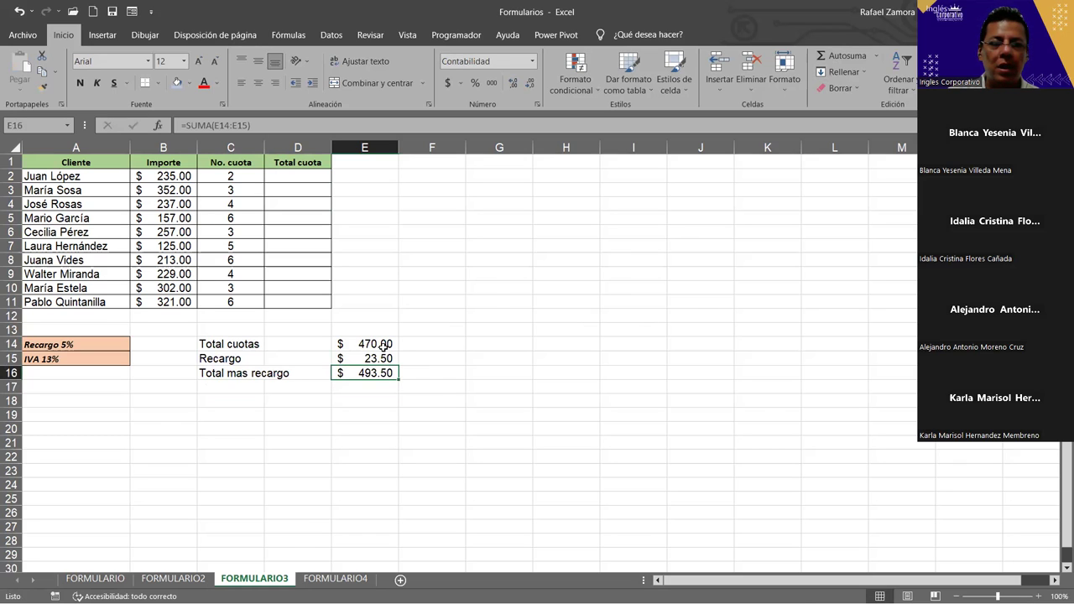
{"action": "left_click", "coordinate": [384, 346]}
{"action": "left_click", "coordinate": [381, 359]}
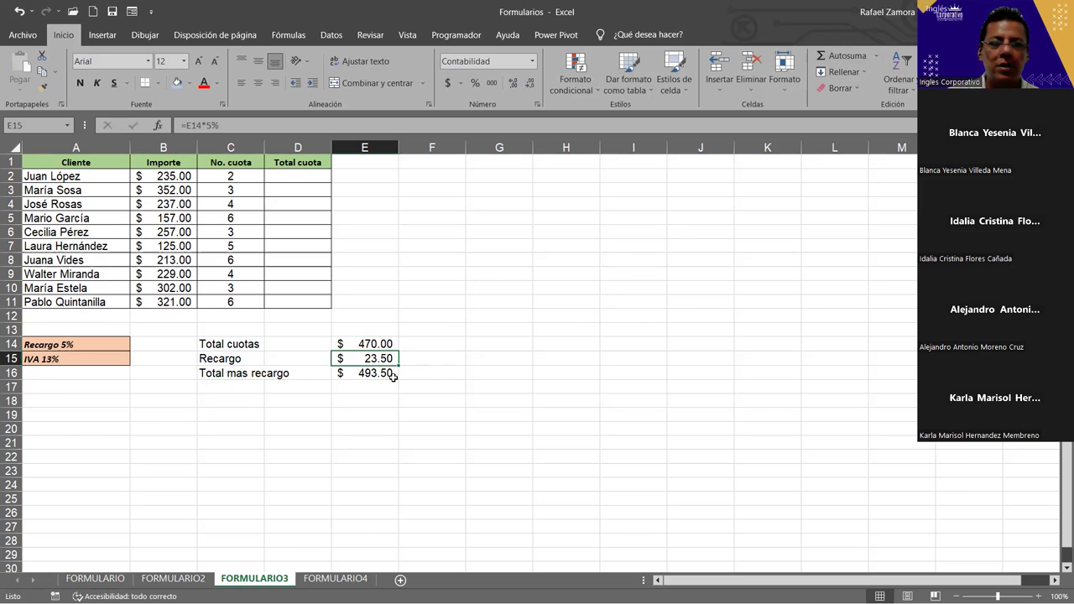
{"action": "left_click", "coordinate": [376, 376]}
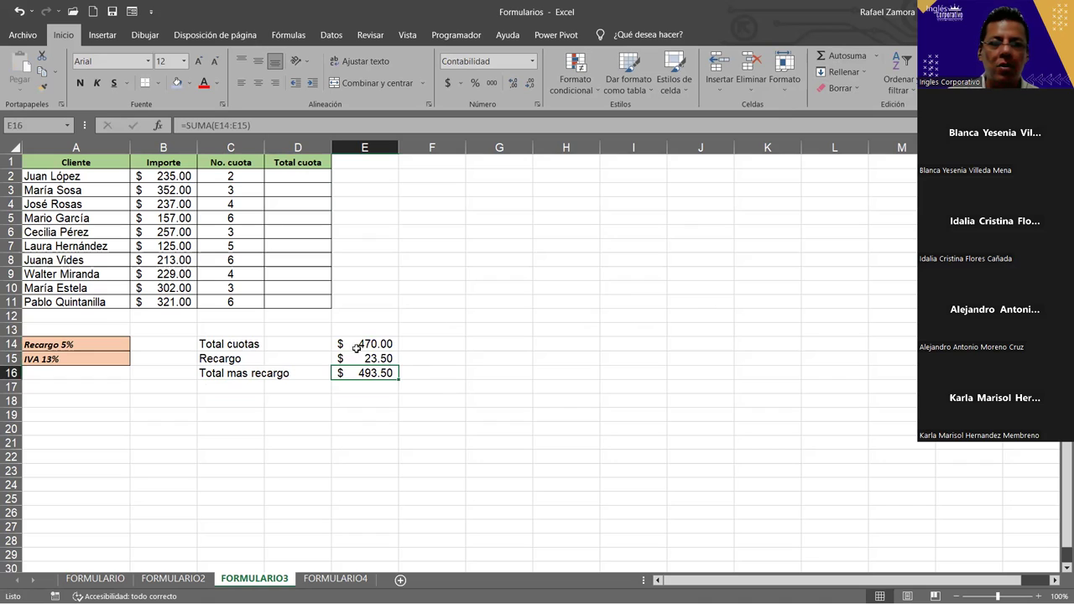
{"action": "left_click", "coordinate": [241, 389]}
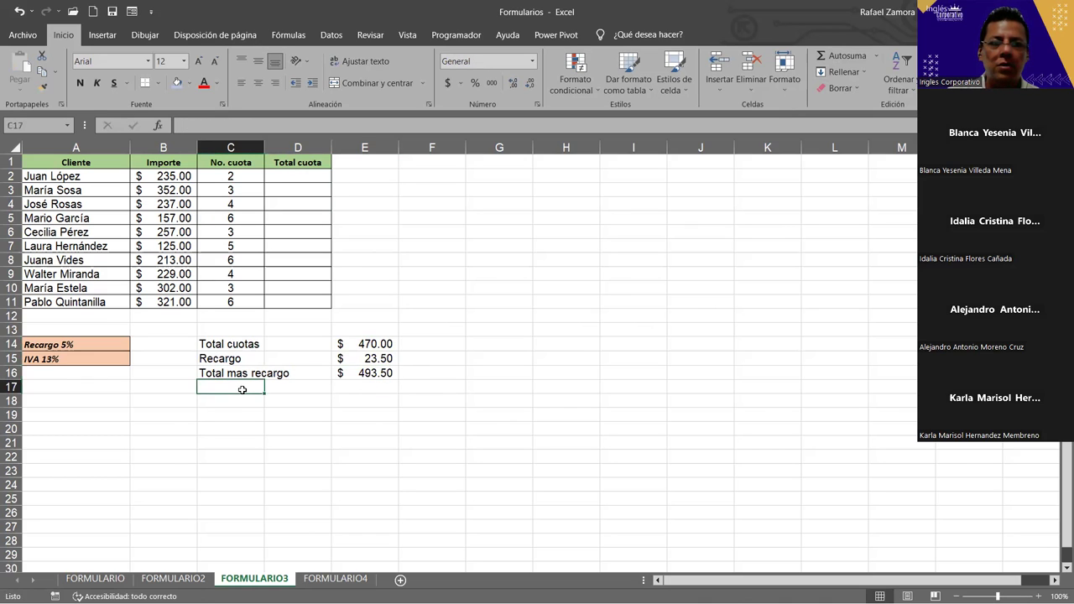
{"action": "type", "text": "IVA"}
{"action": "key", "text": "Return"}
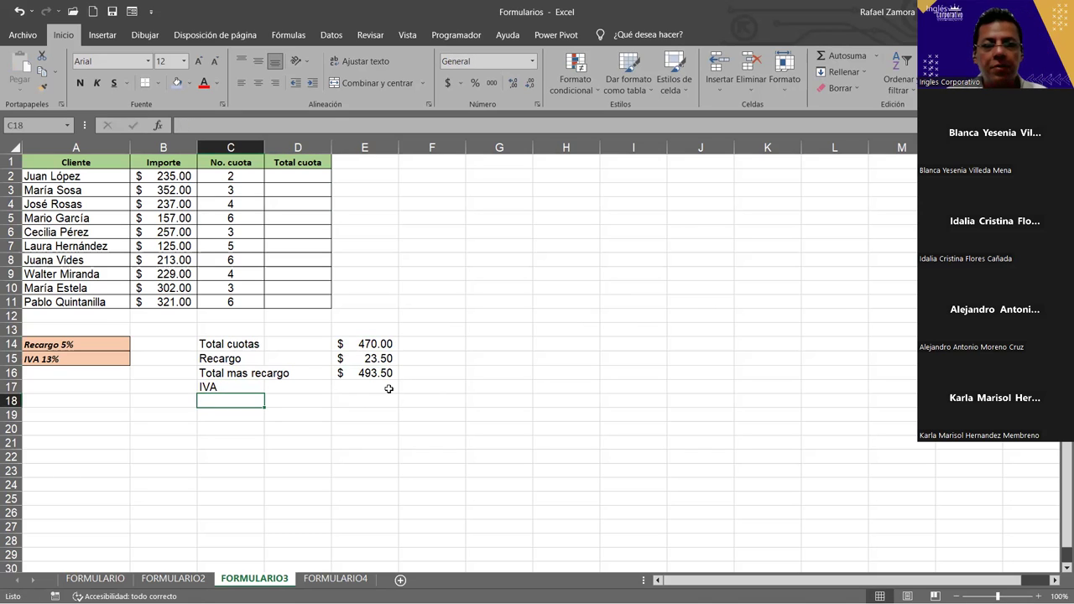
- Enter =E16*13% as the IVA amount, giving 64.16
{"action": "left_click", "coordinate": [386, 387]}
{"action": "type", "text": "="}
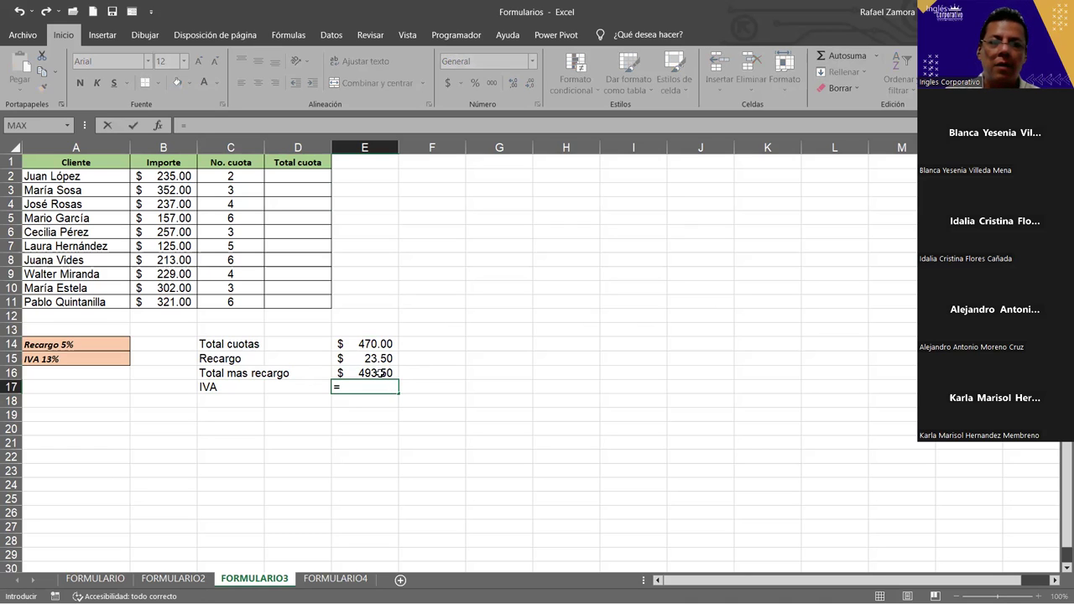
{"action": "left_click", "coordinate": [380, 372]}
{"action": "type", "text": "*13%"}
{"action": "key", "text": "Return"}
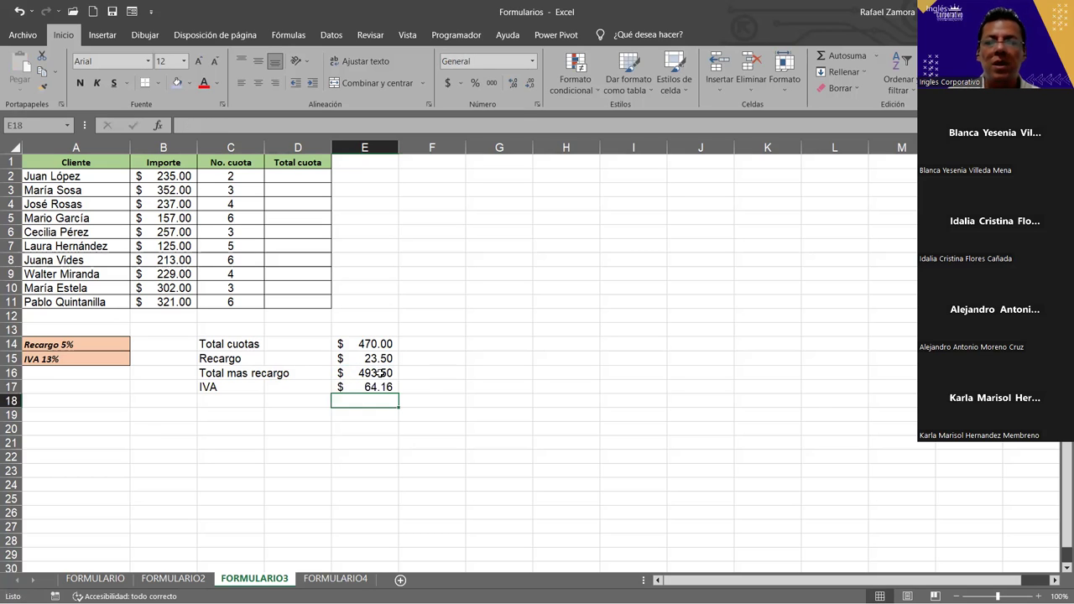
- Add a 'TOTAL FINAL' row summing E16:E17 to 557.66 and colour it red
{"action": "left_click", "coordinate": [249, 407]}
{"action": "type", "text": "T"}
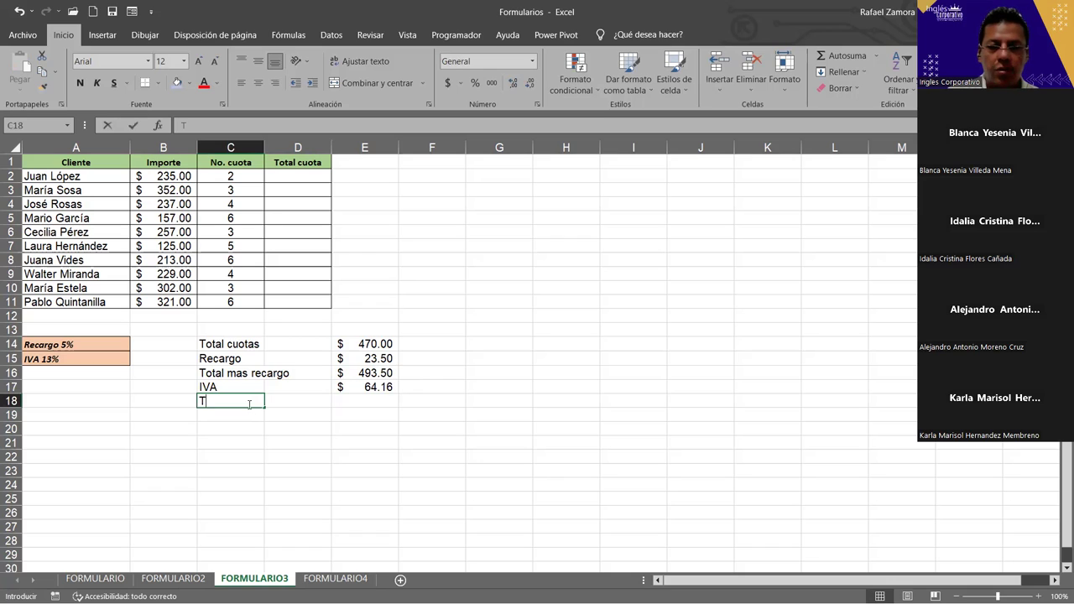
{"action": "type", "text": "OTAL FOAN"}
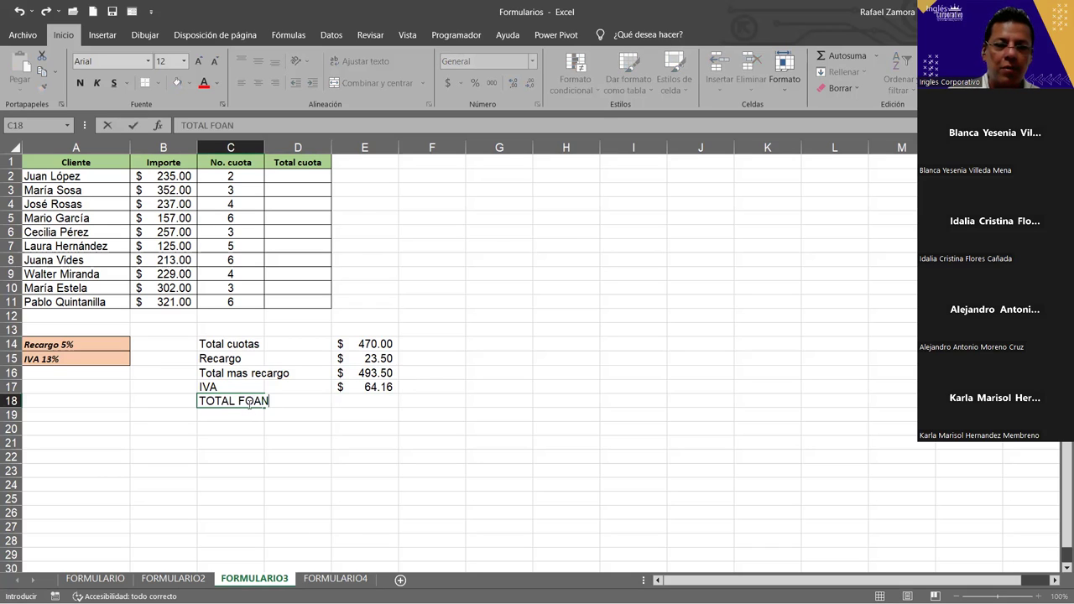
{"action": "key", "text": "BackSpace"}
{"action": "key", "text": "BackSpace"}
{"action": "key", "text": "BackSpace"}
{"action": "type", "text": "INAL"}
{"action": "key", "text": "Return"}
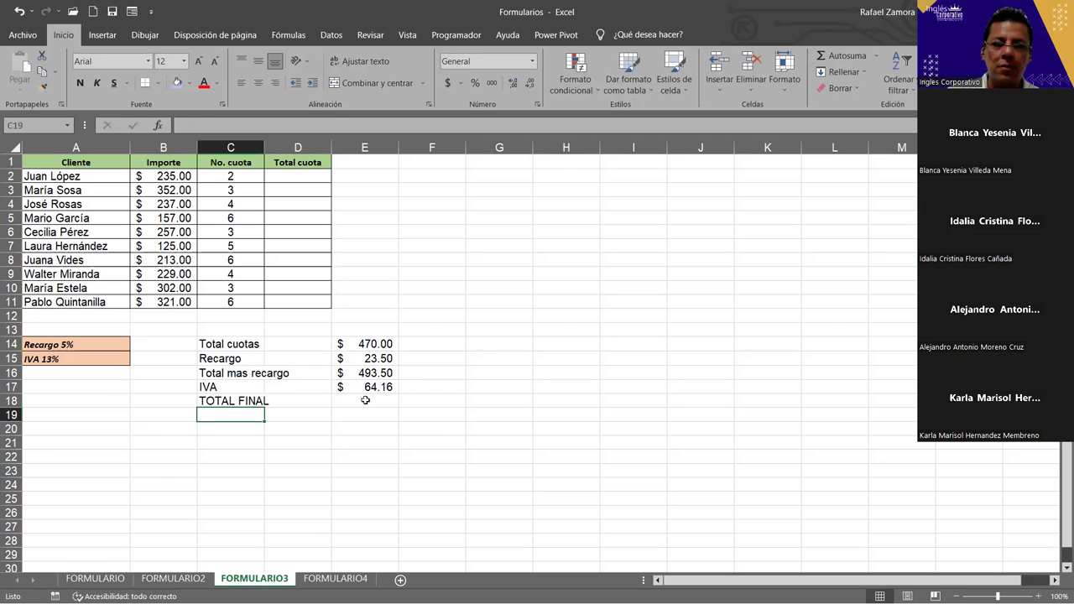
{"action": "left_click", "coordinate": [369, 399]}
{"action": "key", "text": "alt+equal"}
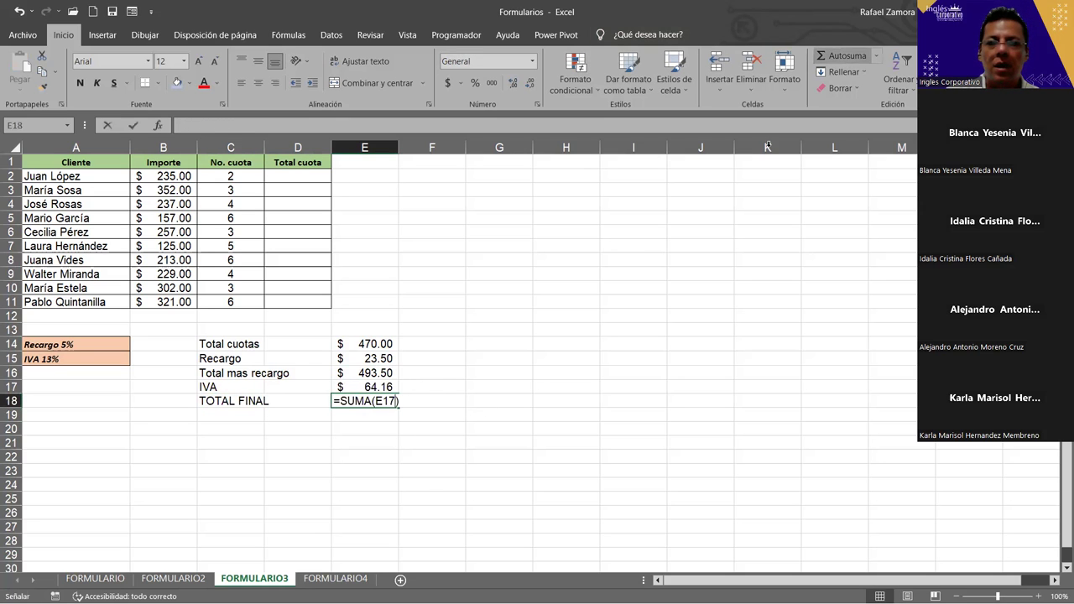
{"action": "left_click_drag", "start_coordinate": [363, 375], "coordinate": [364, 386]}
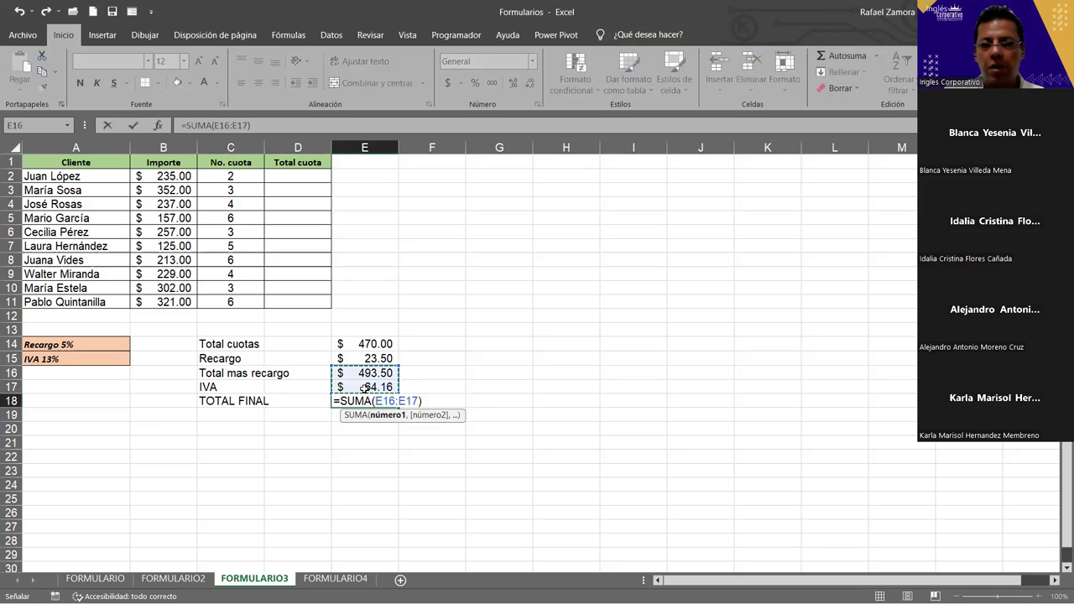
{"action": "key", "text": "Return"}
{"action": "left_click", "coordinate": [352, 401]}
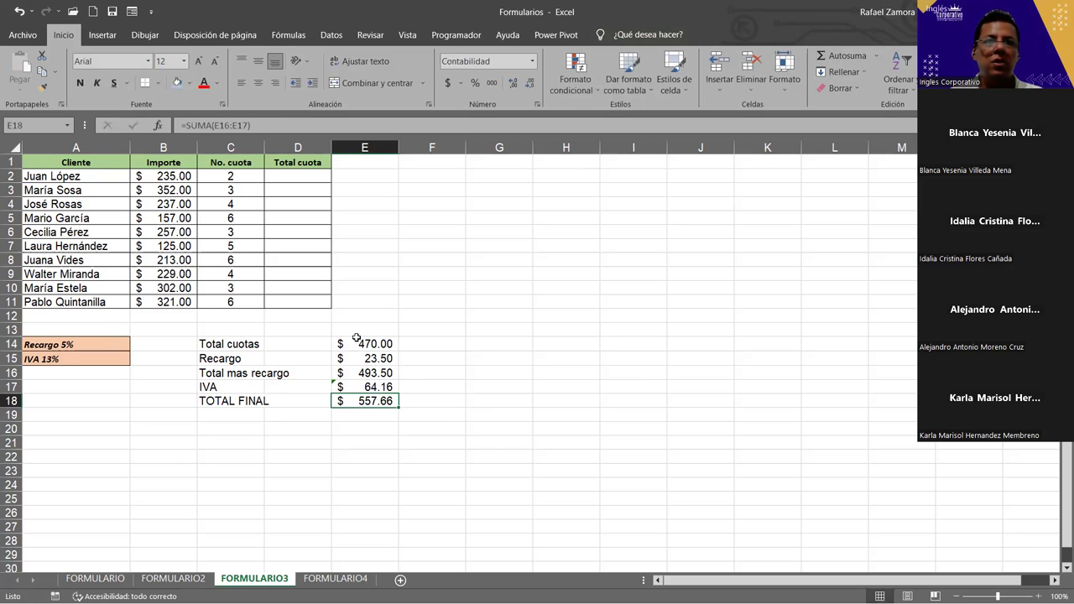
{"action": "left_click", "coordinate": [206, 83]}
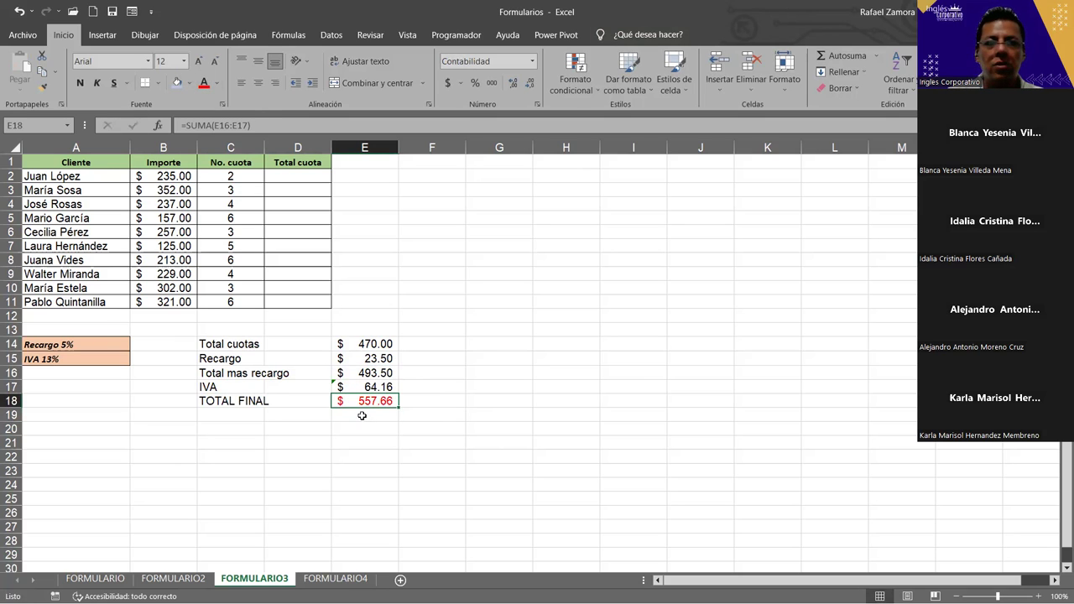
{"action": "left_click", "coordinate": [299, 176]}
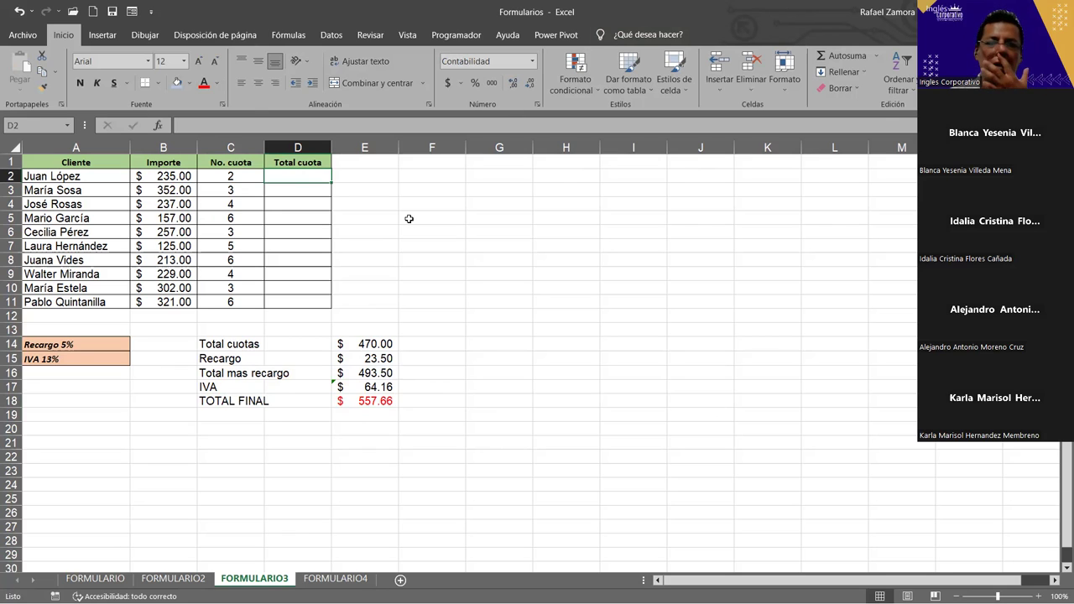
{"action": "left_click", "coordinate": [367, 403]}
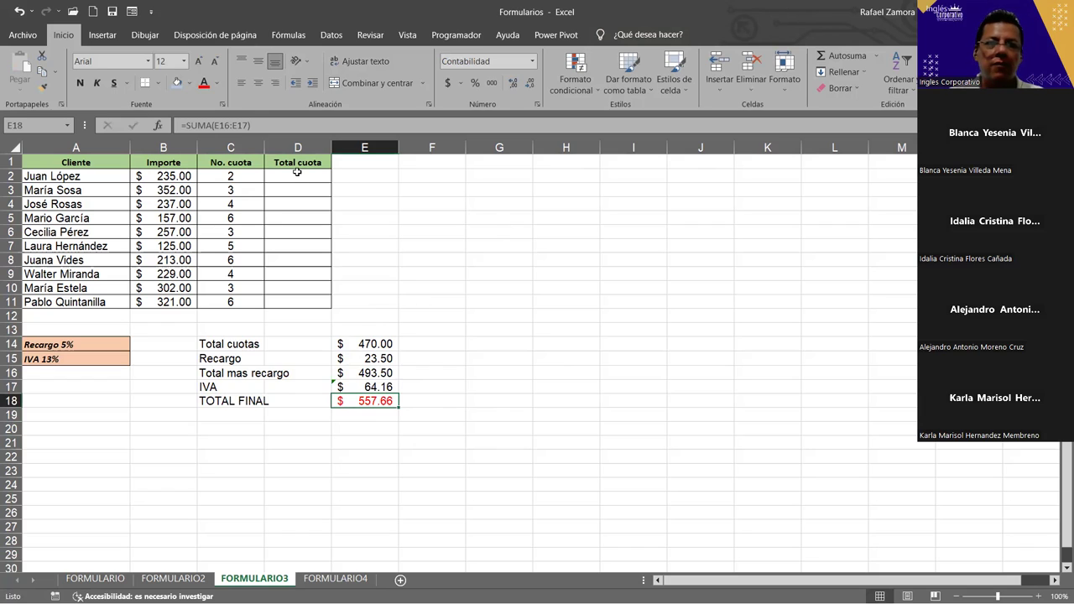
{"action": "left_click", "coordinate": [299, 175]}
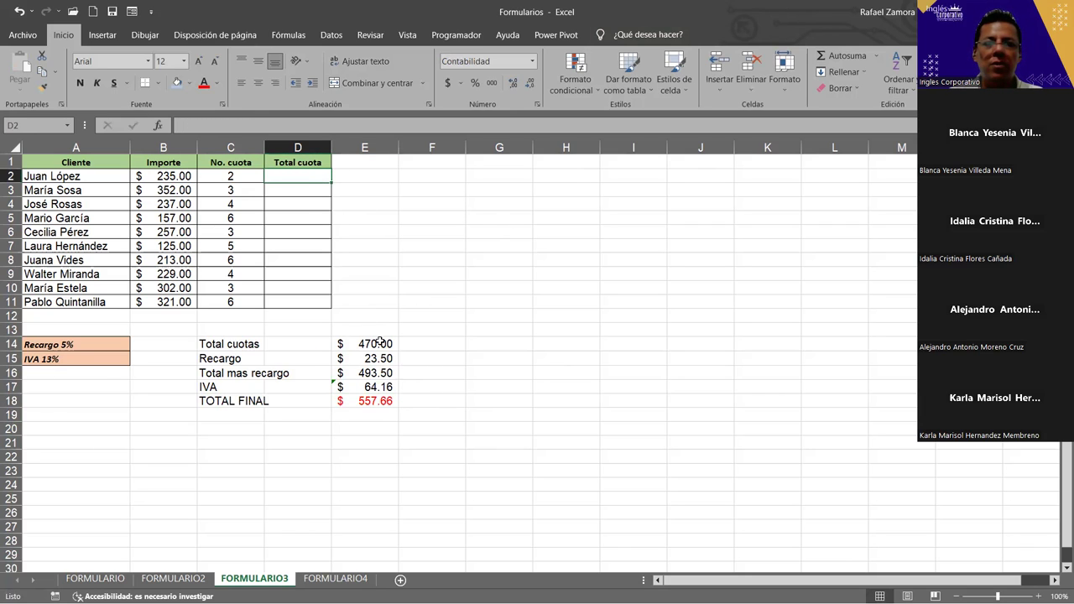
{"action": "left_click_drag", "start_coordinate": [377, 343], "coordinate": [375, 402]}
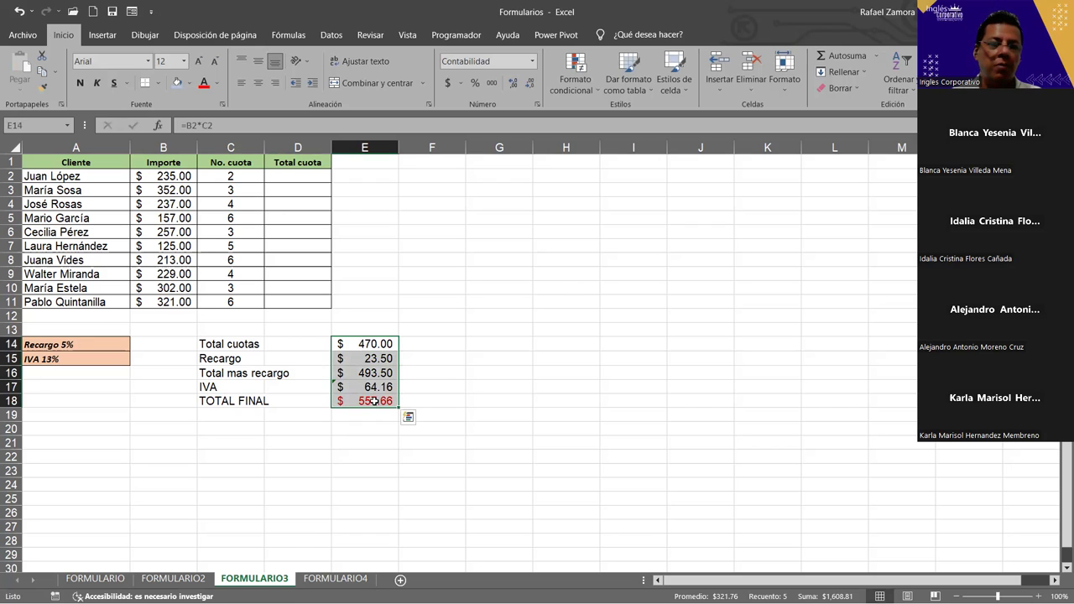
{"action": "left_click", "coordinate": [394, 352]}
{"action": "key", "text": "Down"}
{"action": "key", "text": "Down"}
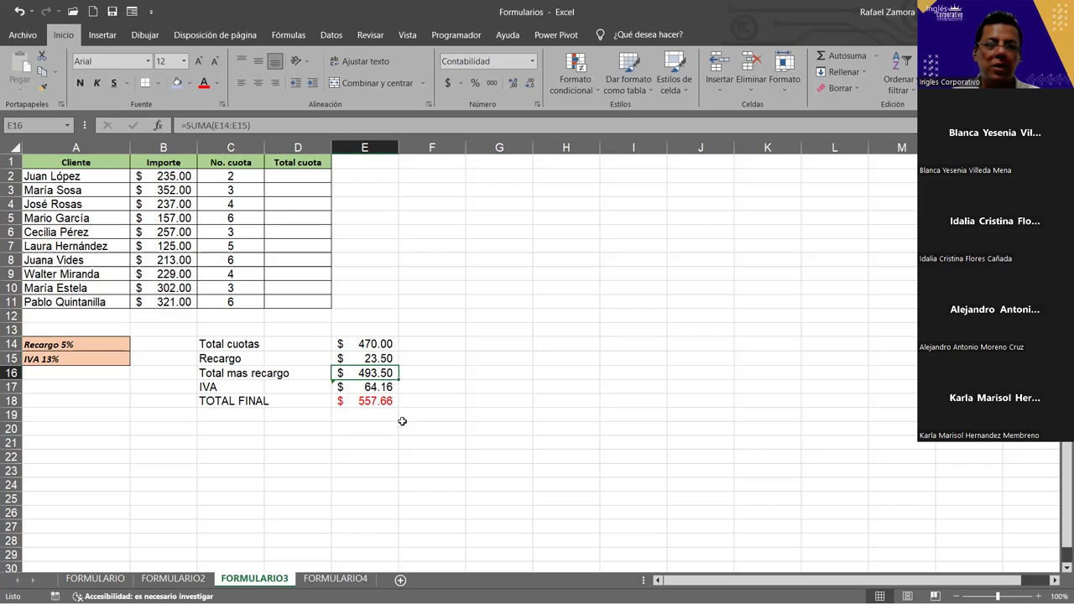
{"action": "left_click", "coordinate": [359, 403]}
{"action": "key", "text": "Down"}
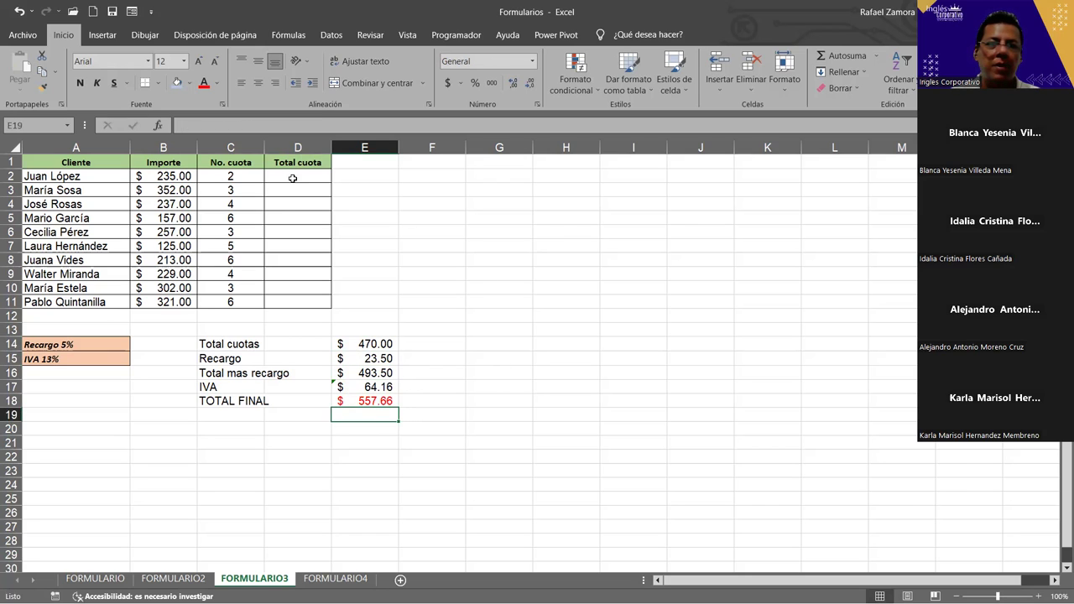
{"action": "left_click", "coordinate": [292, 177]}
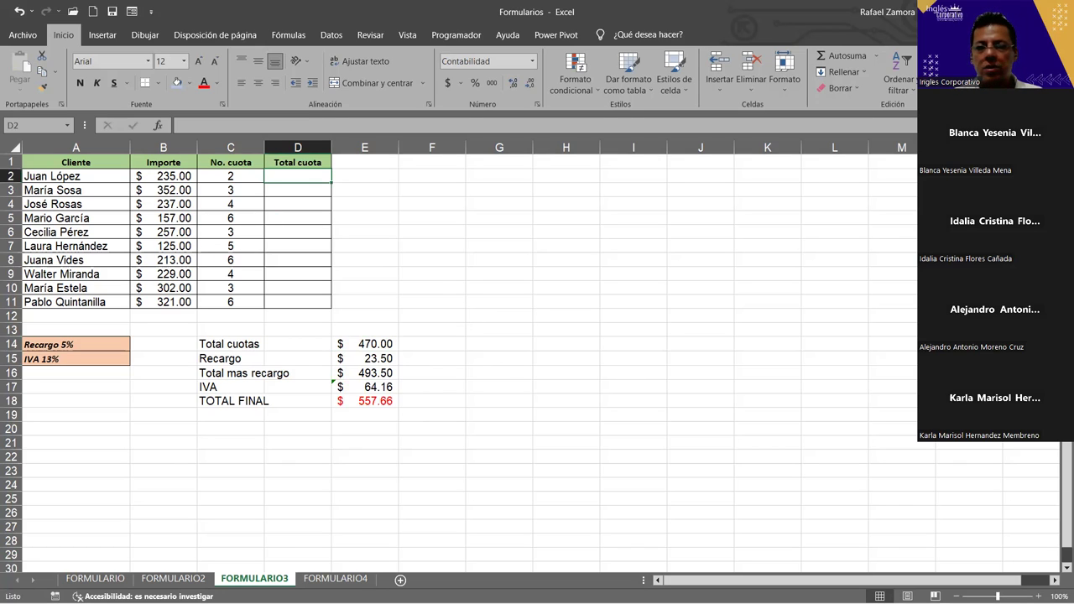
{"action": "left_click", "coordinate": [373, 401]}
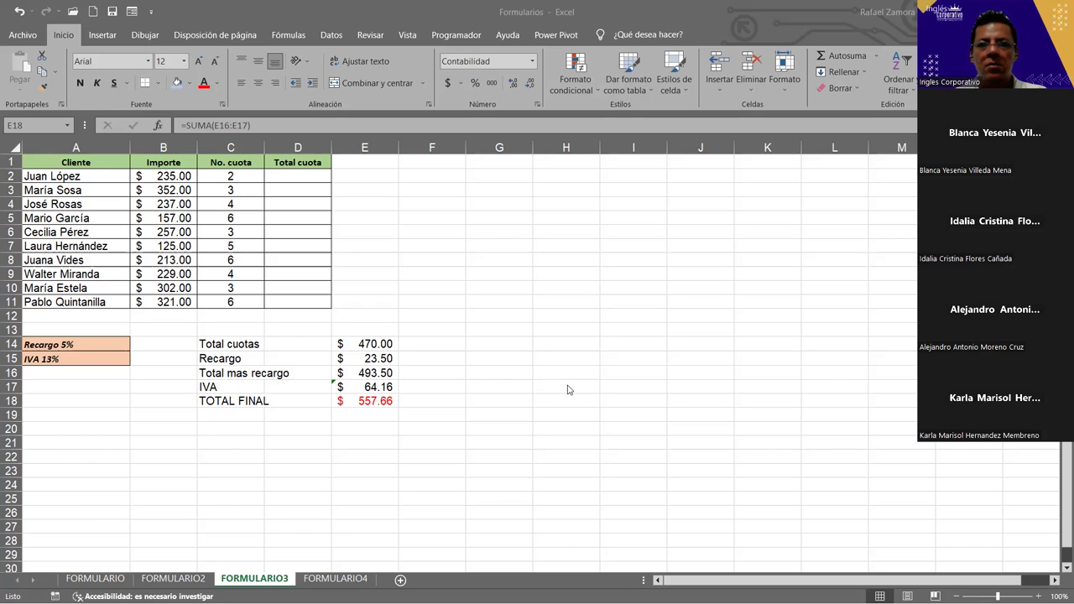
- Enter =FORMULATEXTO(E14) in F14 and fill it down to F18 to show each totals formula
{"action": "left_click", "coordinate": [547, 259]}
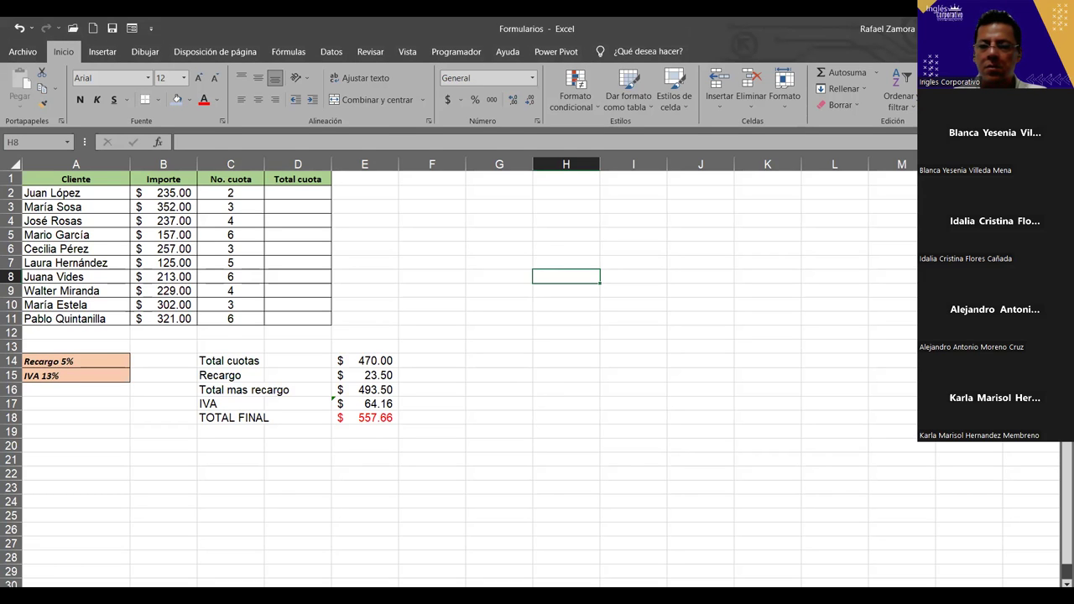
{"action": "left_click", "coordinate": [460, 364]}
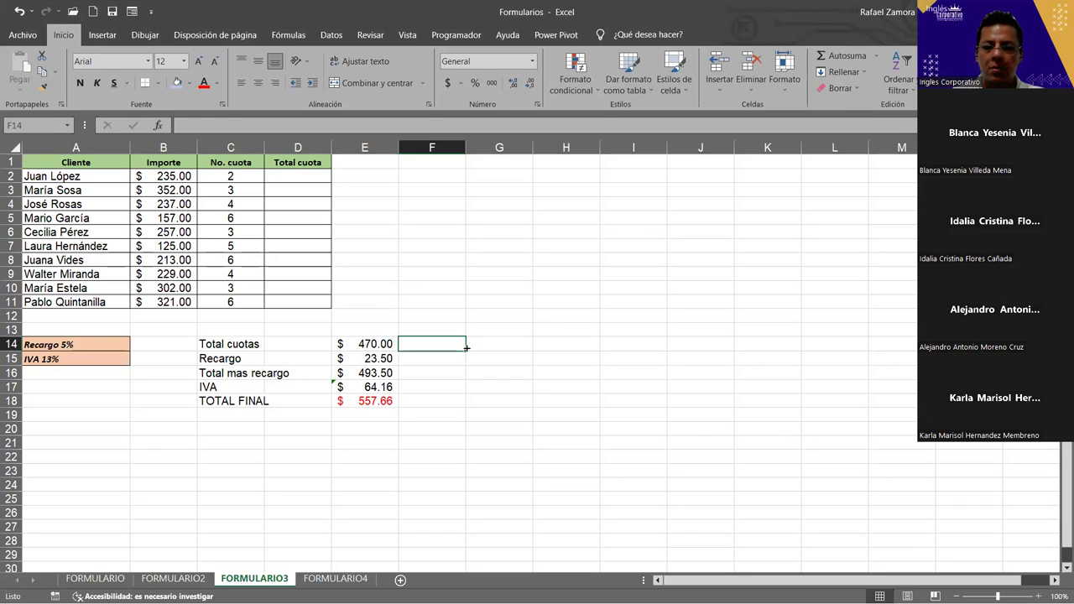
{"action": "type", "text": "=f"}
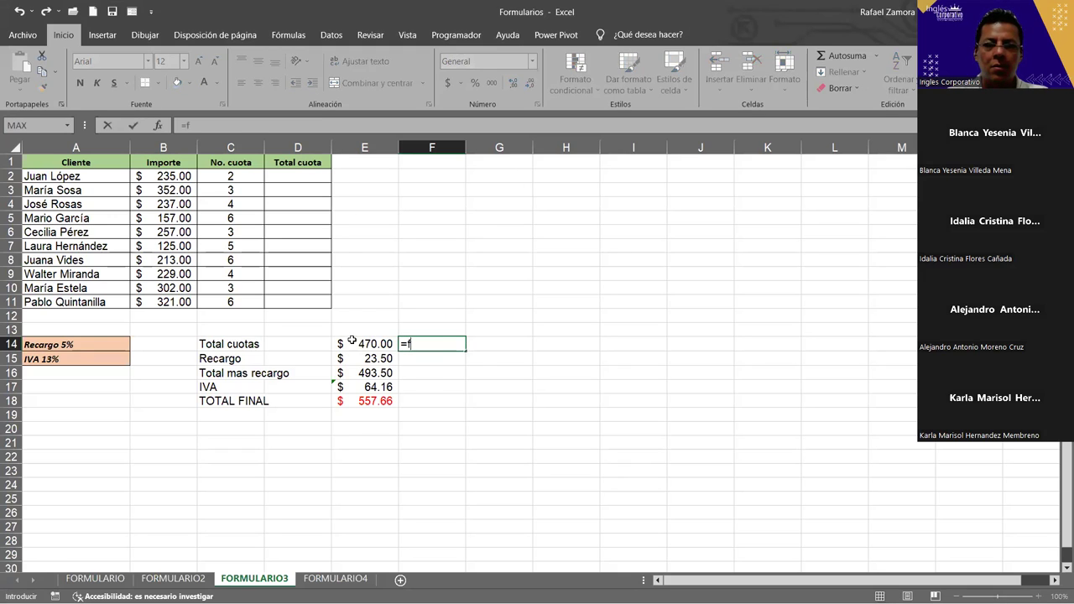
{"action": "key", "text": "Tab"}
{"action": "left_click", "coordinate": [351, 342]}
{"action": "key", "text": "Return"}
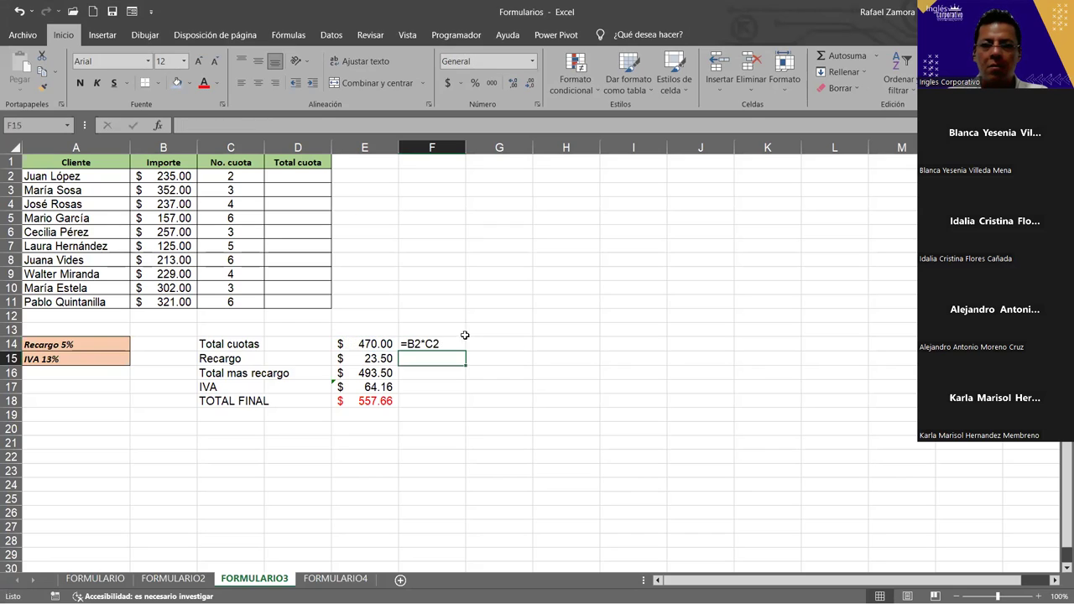
{"action": "left_click", "coordinate": [455, 344]}
{"action": "left_click_drag", "start_coordinate": [457, 388], "coordinate": [459, 403]}
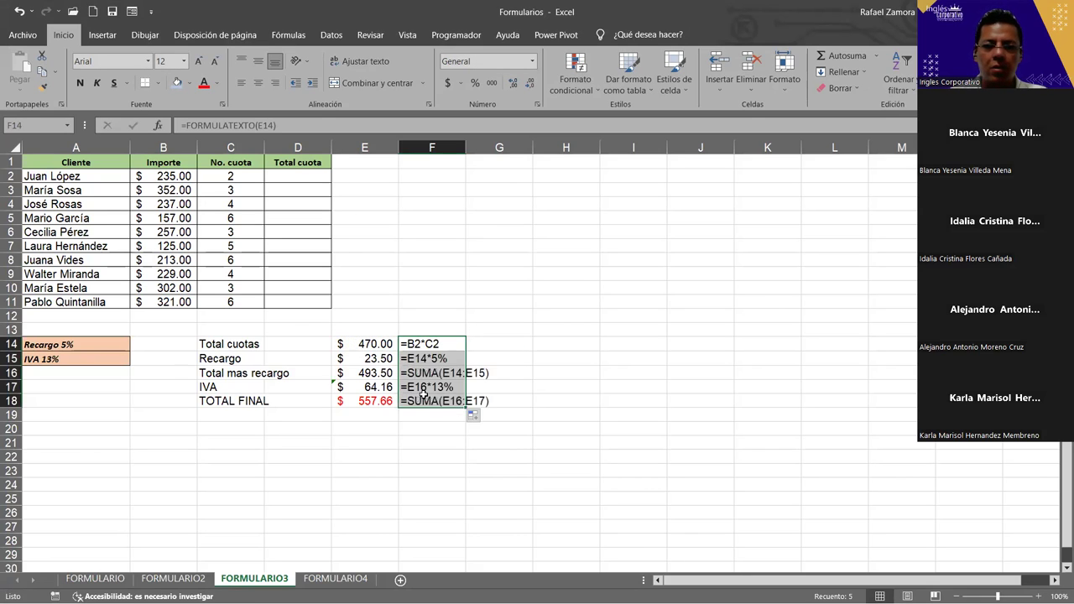
{"action": "left_click", "coordinate": [591, 424]}
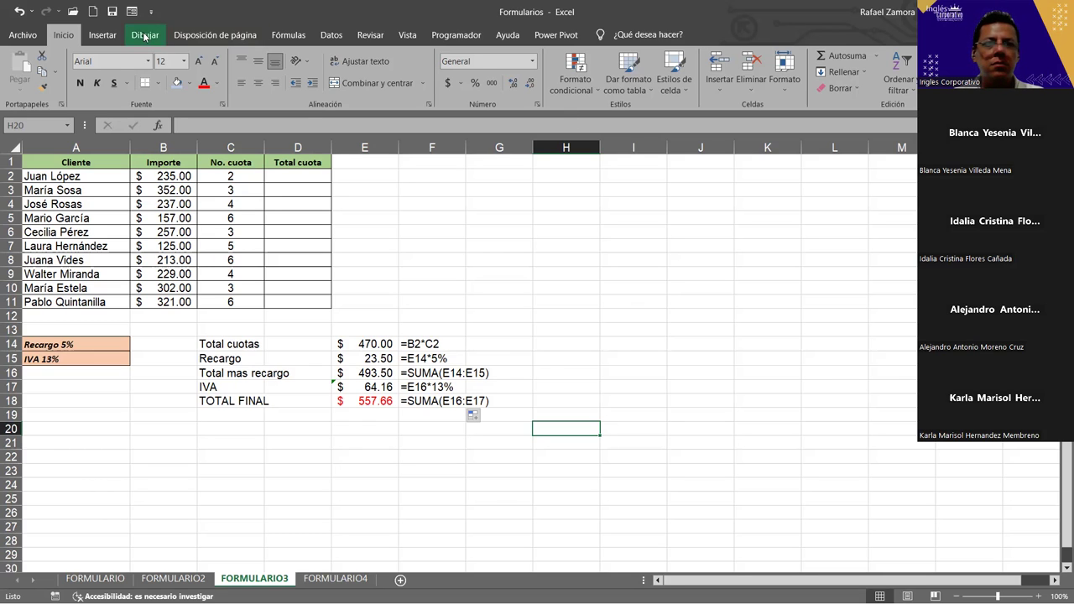
- Insert an orange outlined WordArt reading EN PRACTICA
{"action": "left_click", "coordinate": [103, 34]}
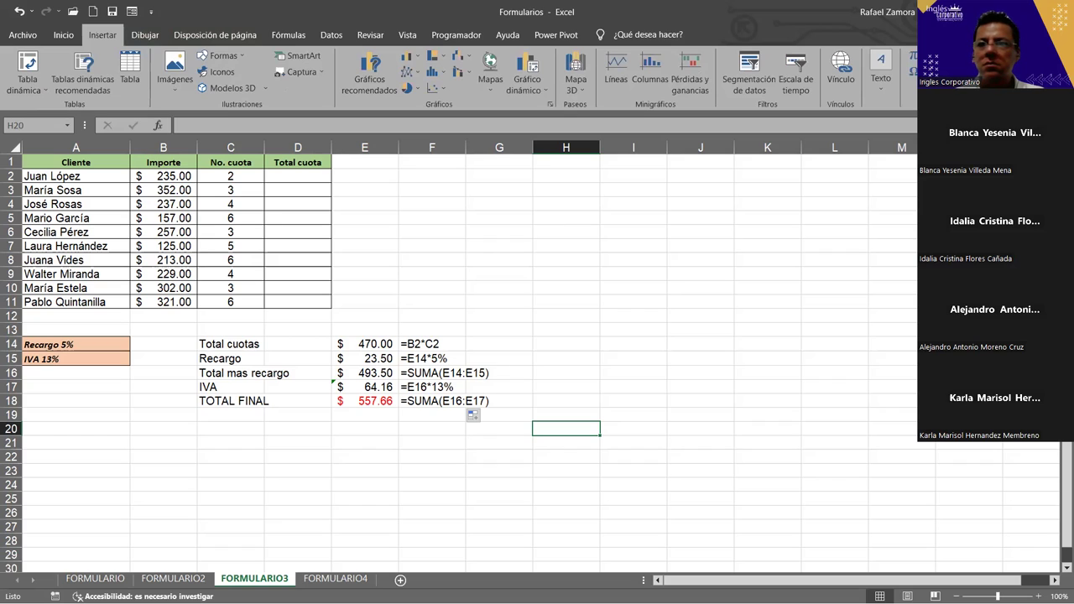
{"action": "left_click", "coordinate": [890, 71]}
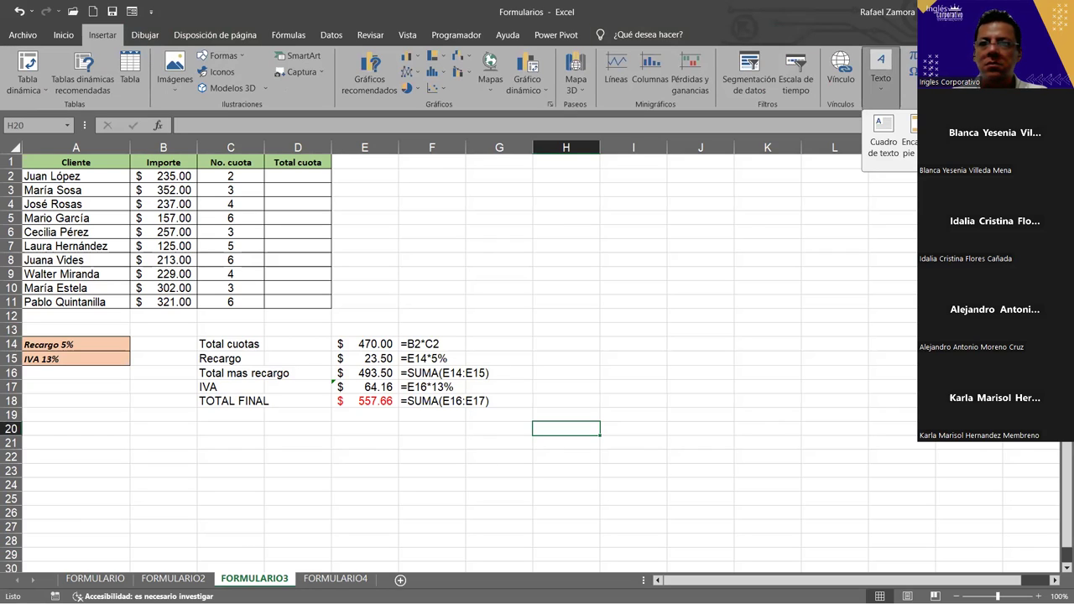
{"action": "left_click", "coordinate": [935, 135]}
{"action": "left_click", "coordinate": [956, 151]}
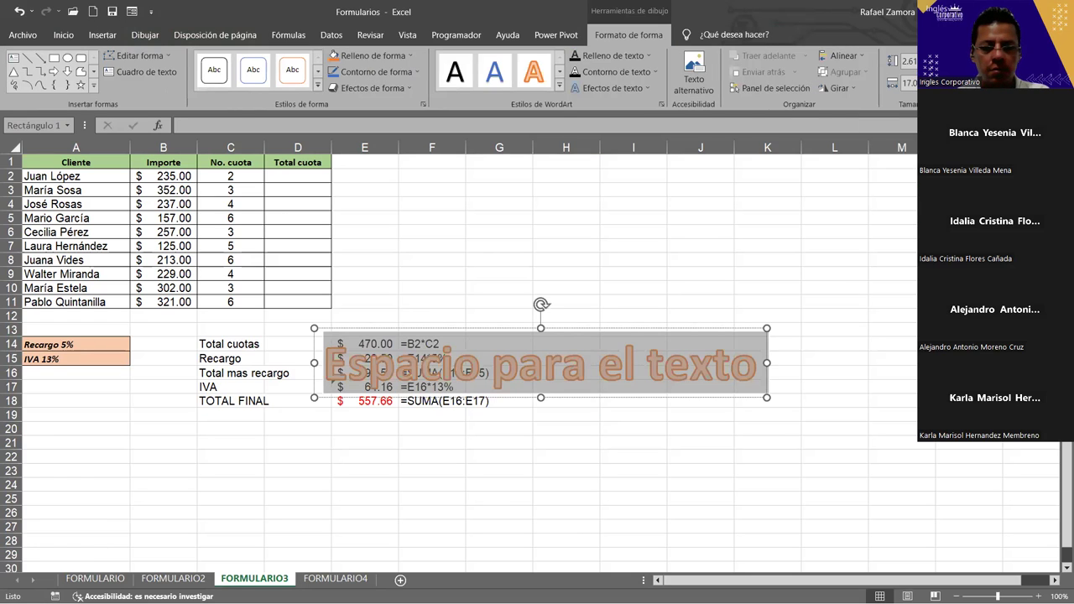
{"action": "type", "text": "EN R"}
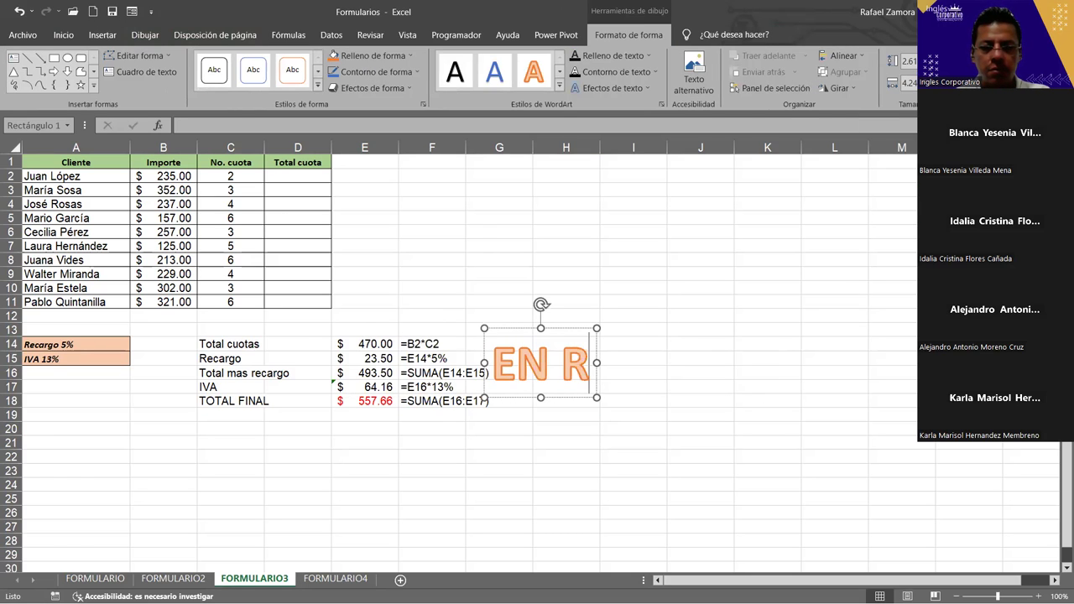
{"action": "type", "text": "PRACTICA"}
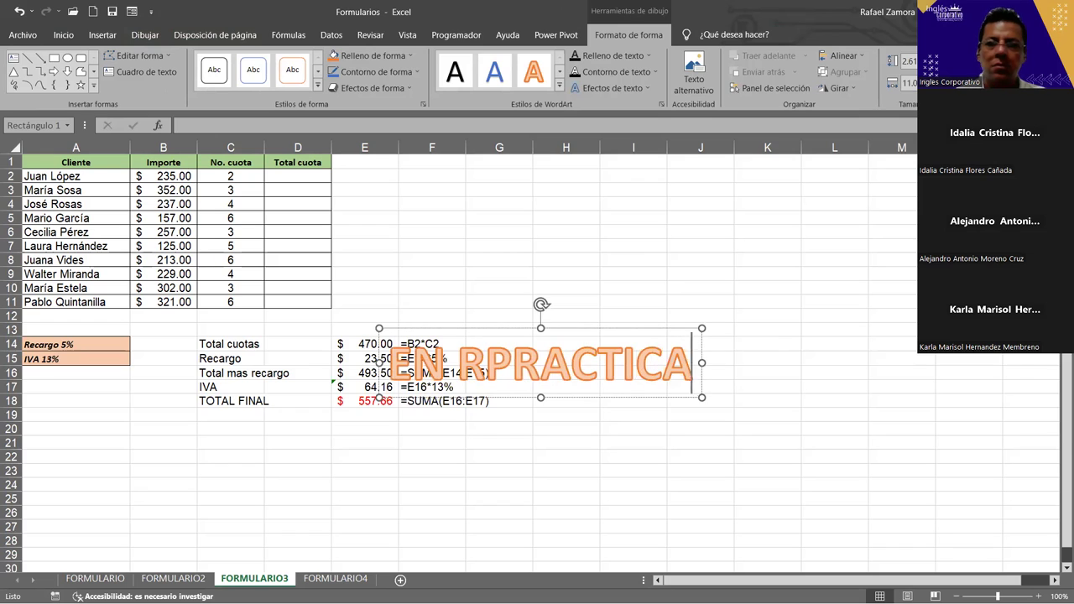
- Move the WordArt above the totals block and delete the stray R
{"action": "mouse_move", "coordinate": [610, 330]}
{"action": "left_mouse_down"}
{"action": "mouse_move", "coordinate": [644, 199]}
{"action": "mouse_move", "coordinate": [628, 205]}
{"action": "left_mouse_up"}
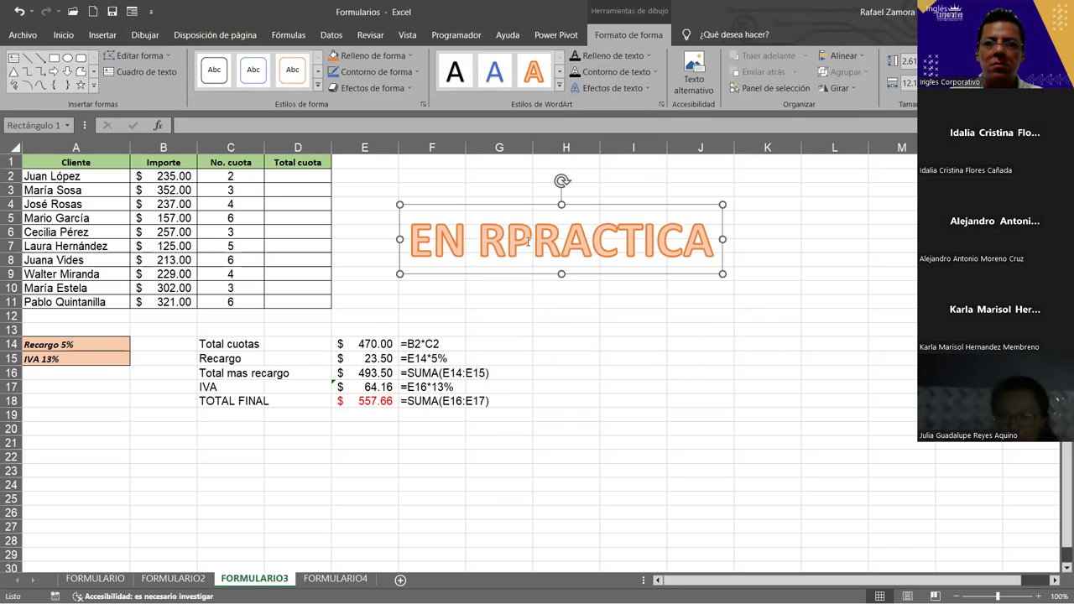
{"action": "left_click", "coordinate": [510, 249]}
{"action": "key", "text": "BackSpace"}
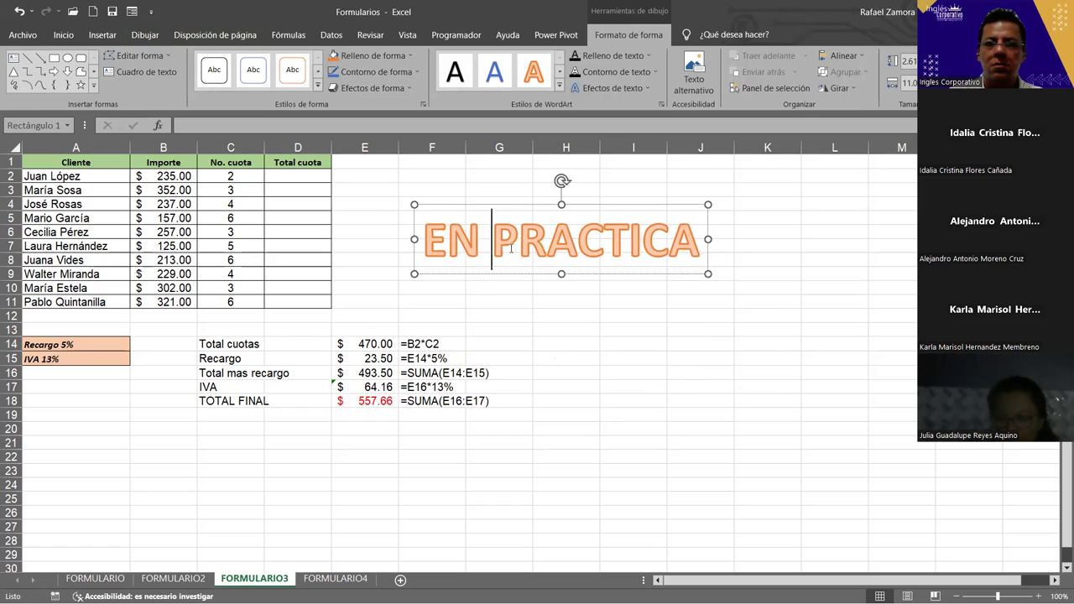
{"action": "left_click", "coordinate": [596, 342]}
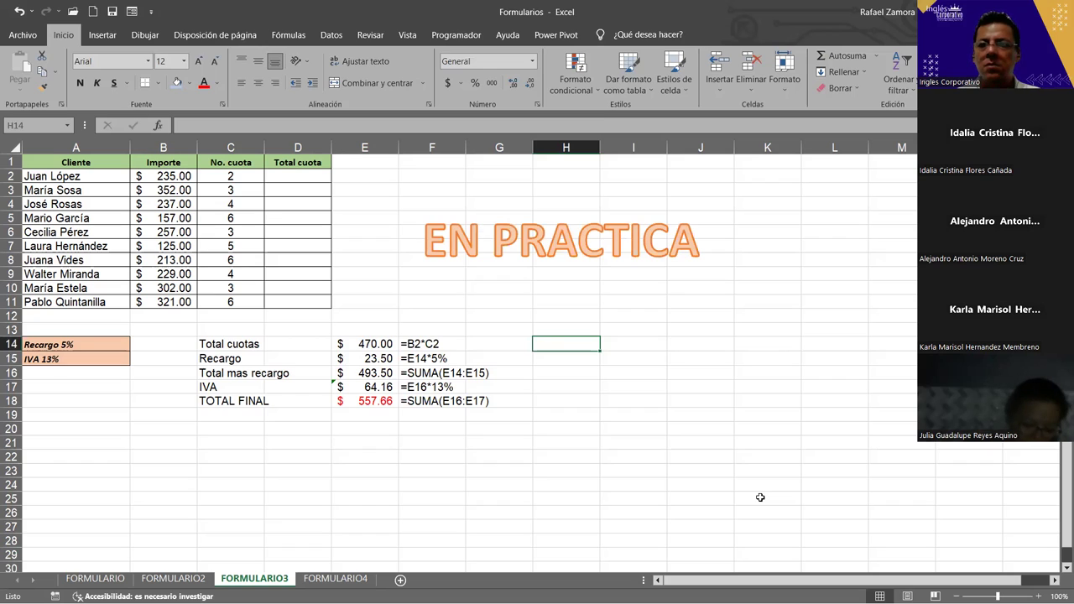
{"action": "left_click", "coordinate": [732, 429]}
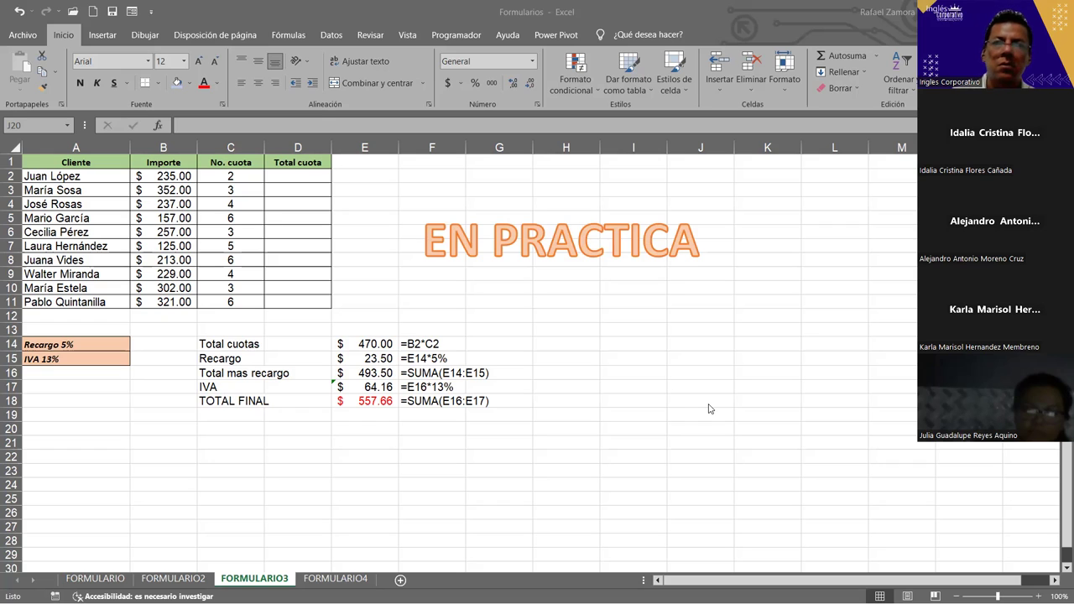
{"action": "left_click", "coordinate": [461, 7]}
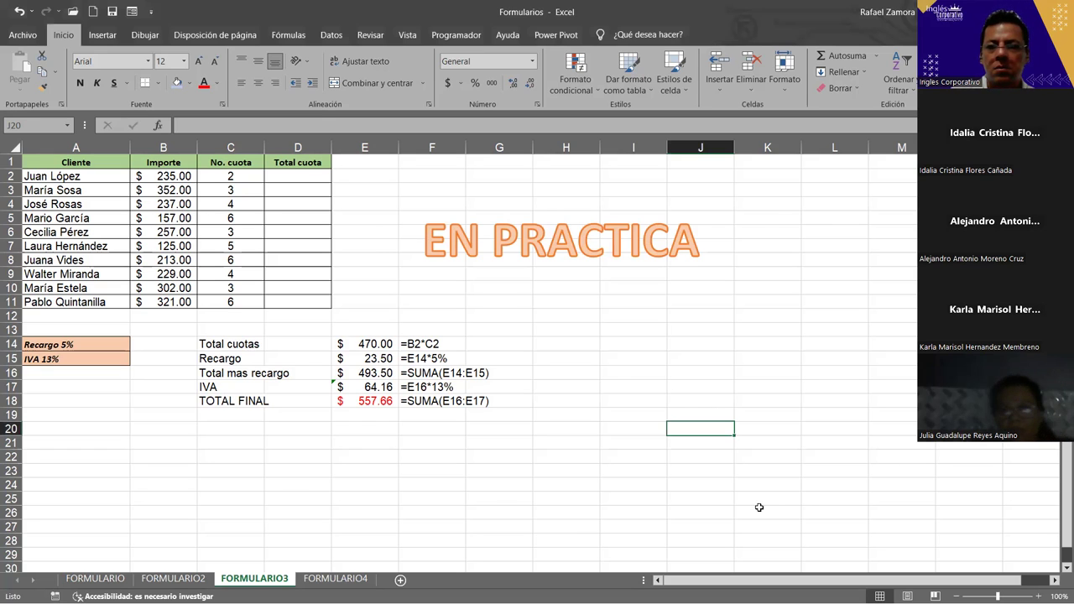
{"action": "left_click", "coordinate": [604, 426]}
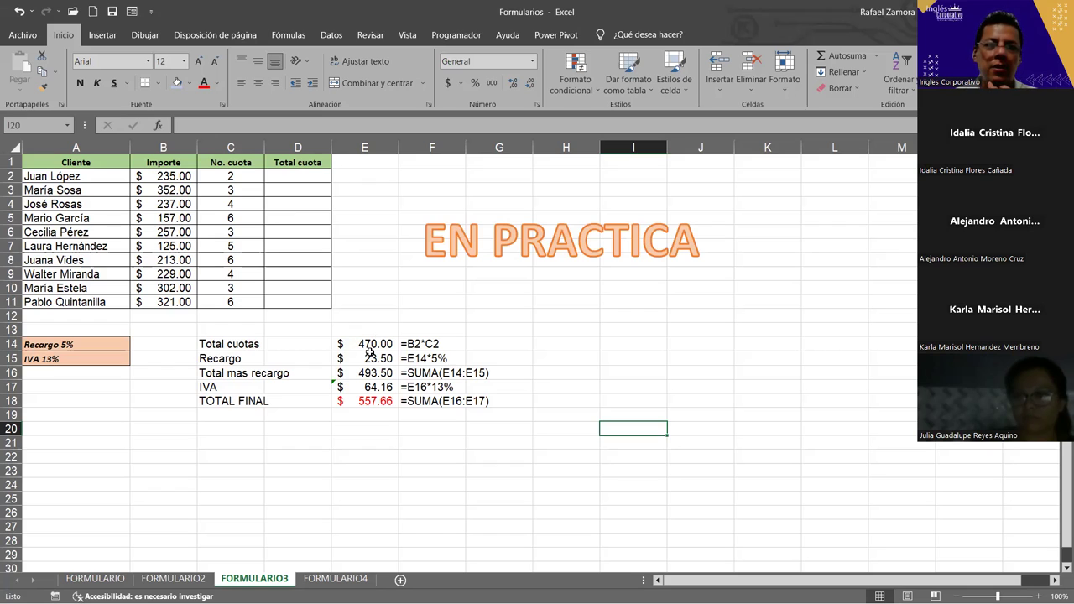
{"action": "left_click_drag", "start_coordinate": [370, 344], "coordinate": [370, 401]}
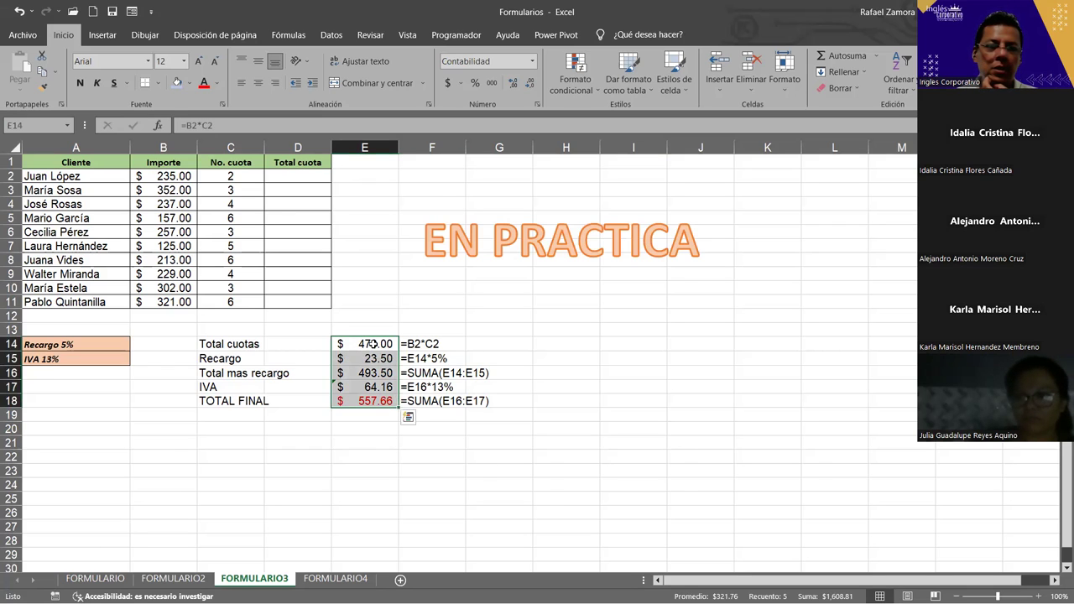
{"action": "left_click", "coordinate": [381, 358]}
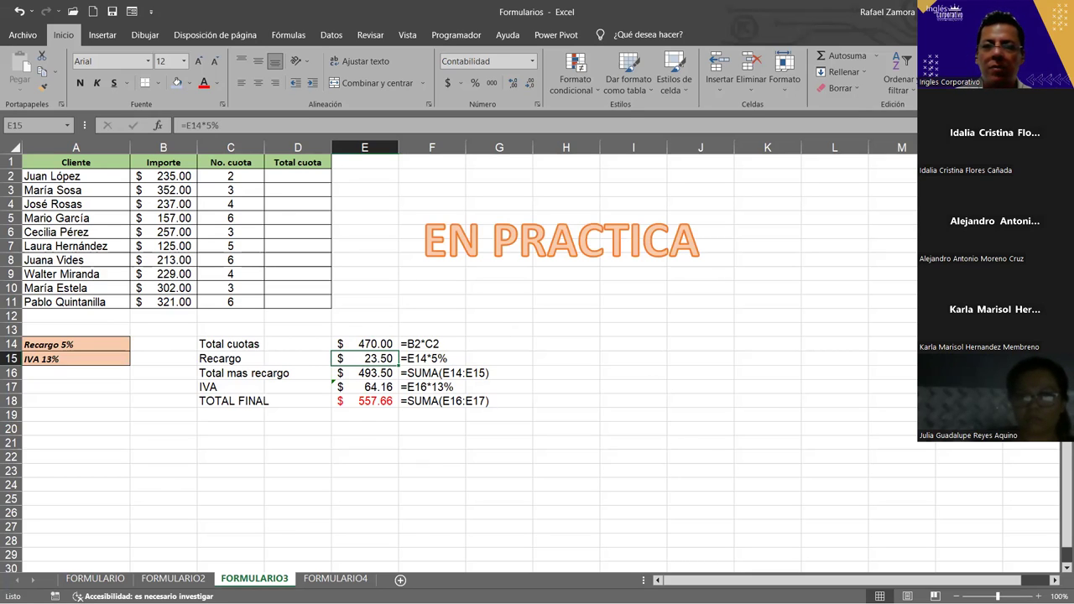
{"action": "left_click", "coordinate": [611, 419]}
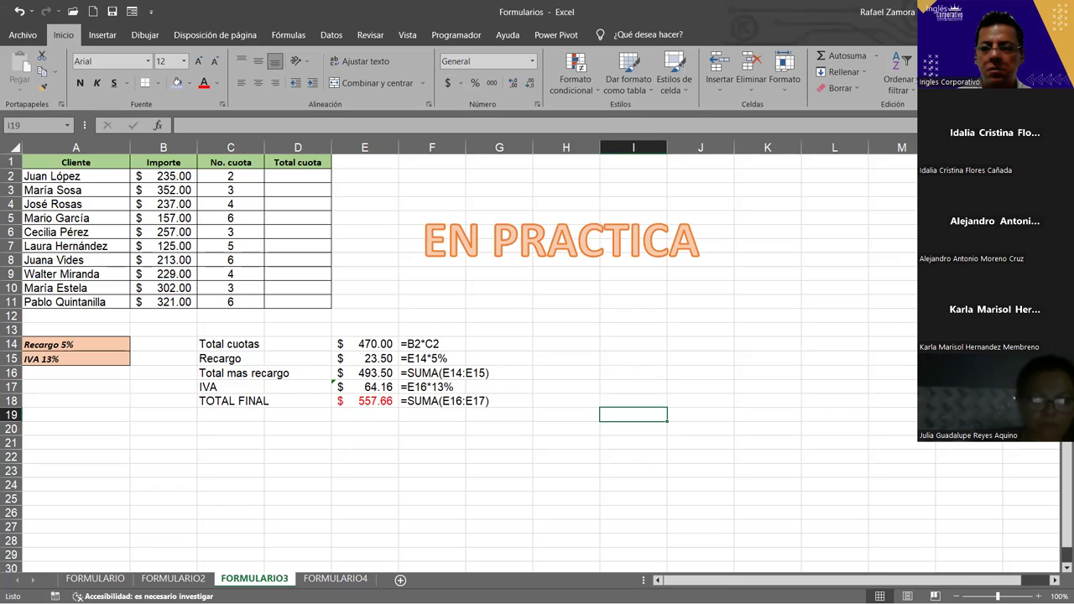
{"action": "left_click", "coordinate": [762, 453]}
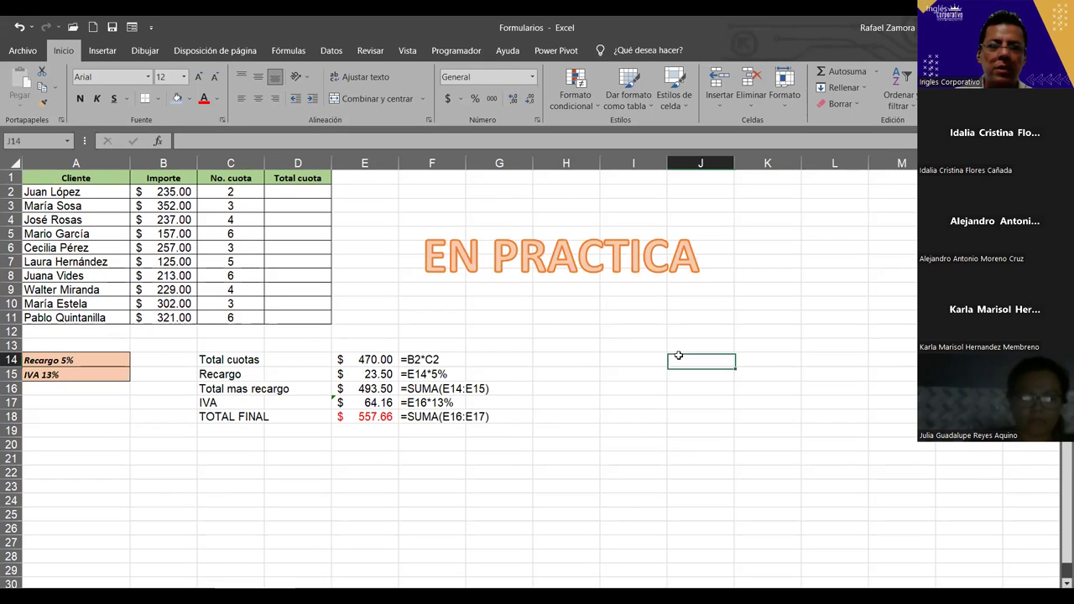
{"action": "left_click", "coordinate": [680, 348]}
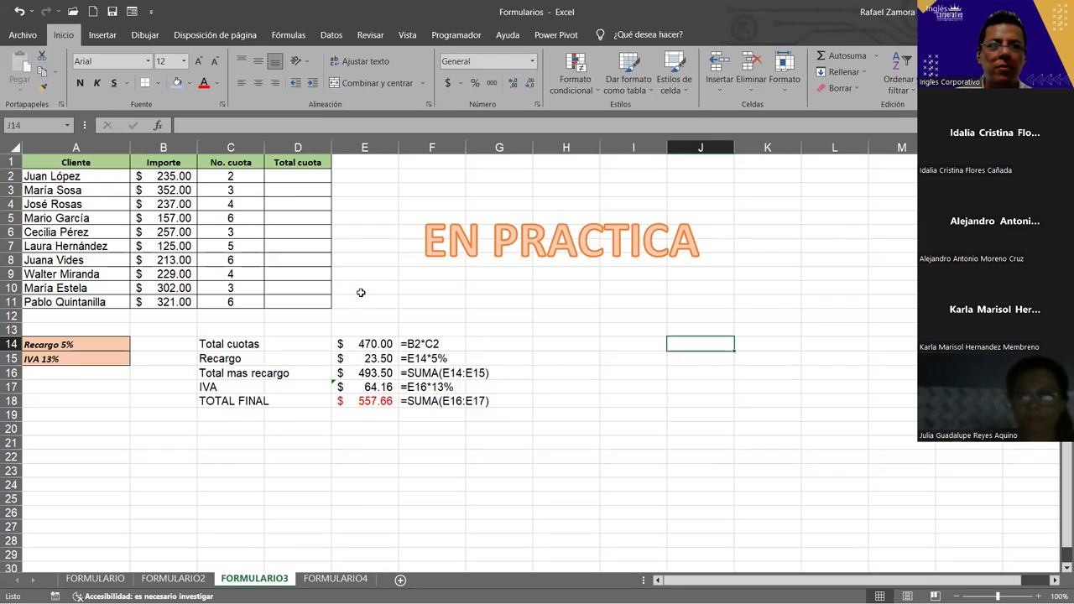
{"action": "scroll", "coordinate": [361, 289], "scroll_direction": "up", "scroll_amount": 1, "text": "ctrl"}
- Enter =B2*C2 in D2 and compare it with the totals values in E14:E18
{"action": "left_click", "coordinate": [359, 181]}
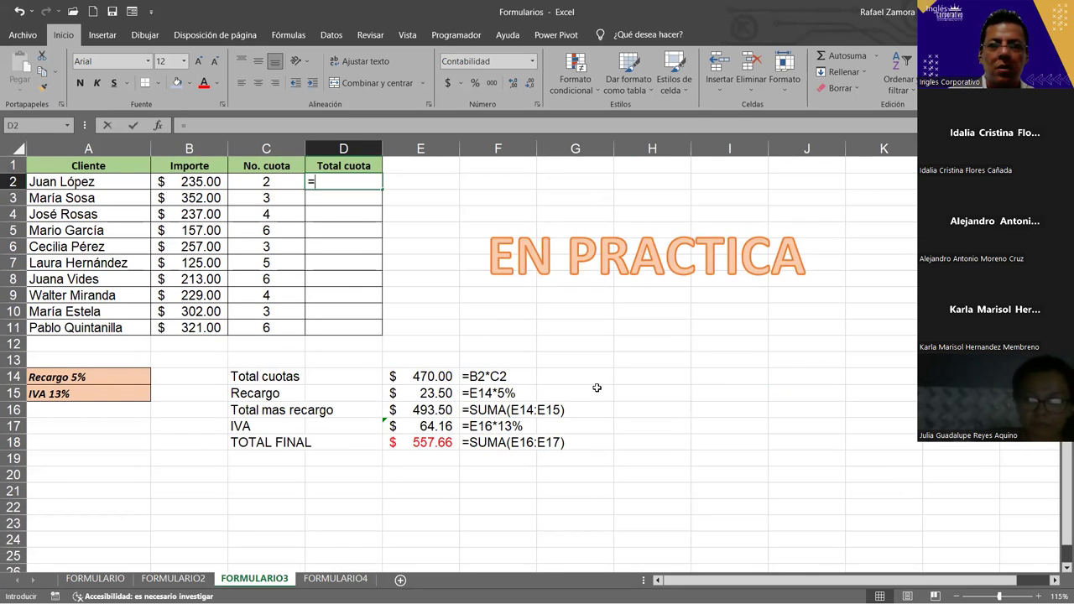
{"action": "type", "text": "="}
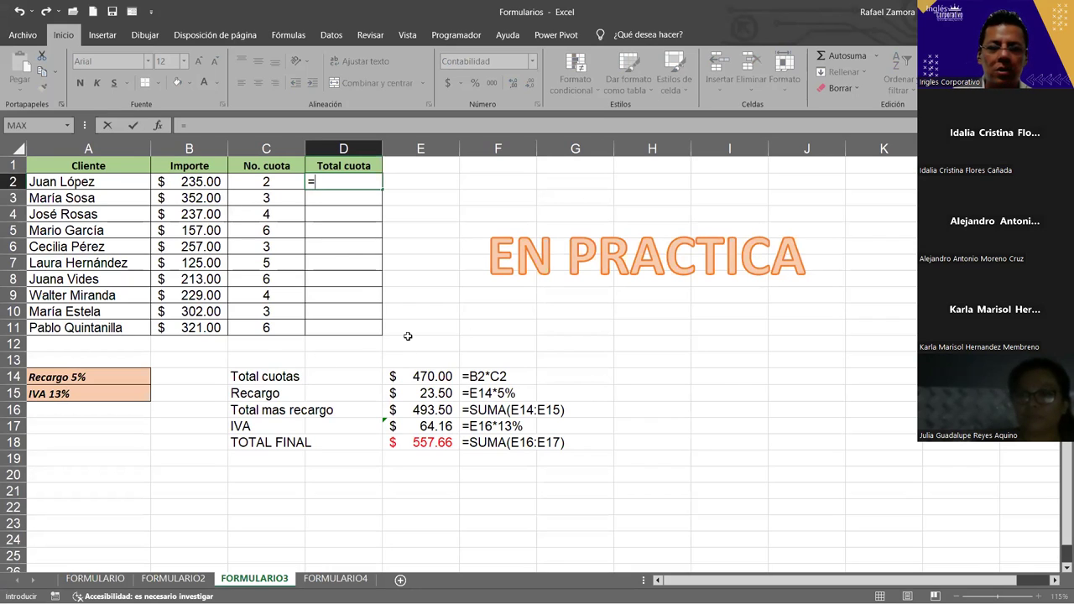
{"action": "left_click", "coordinate": [175, 183]}
{"action": "type", "text": "*"}
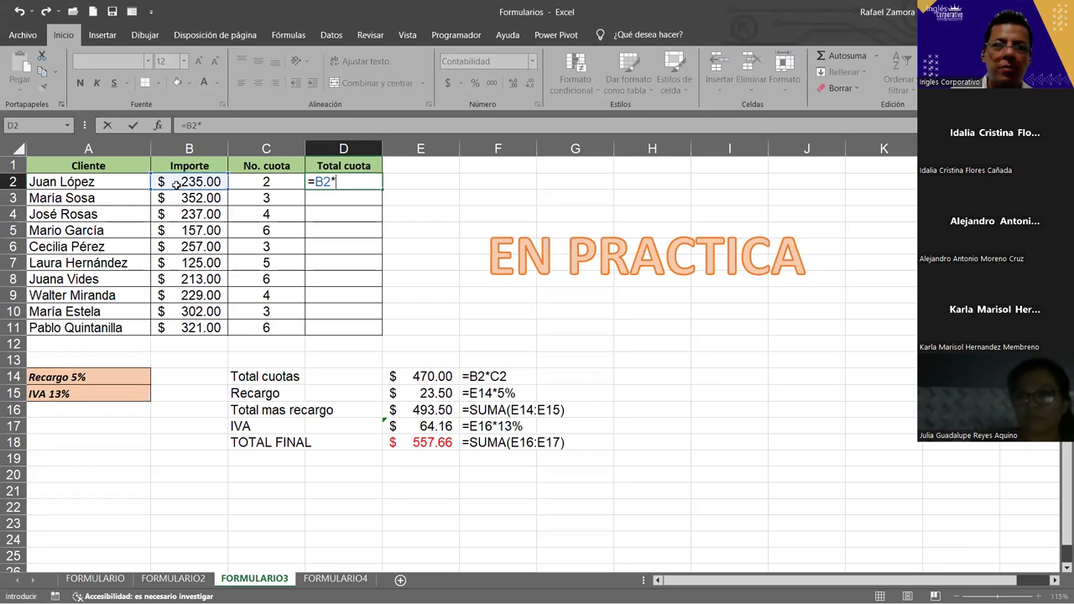
{"action": "left_click", "coordinate": [253, 180]}
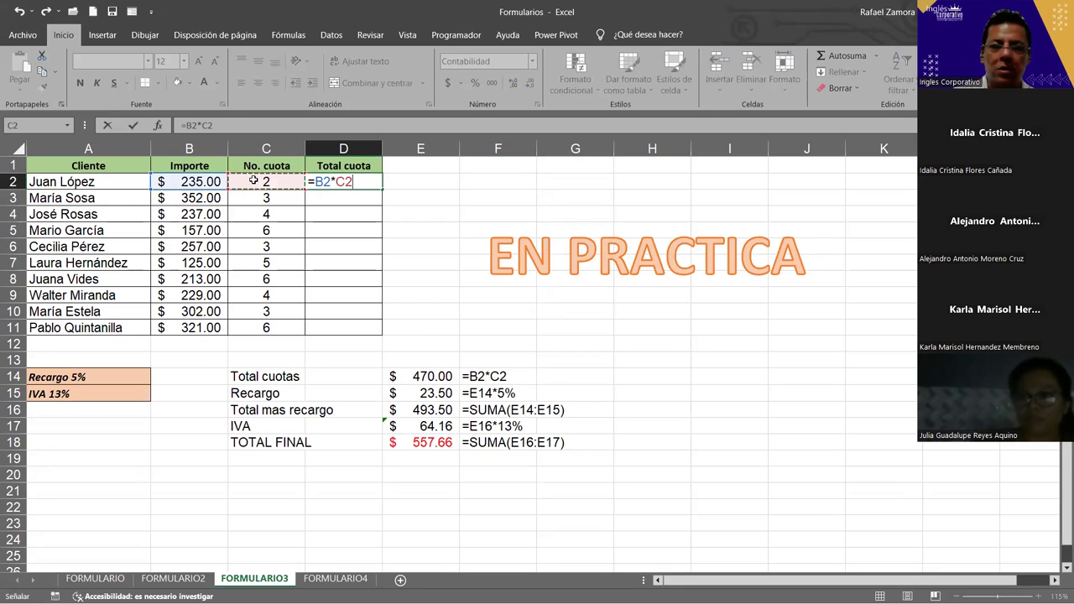
{"action": "key", "text": "Return"}
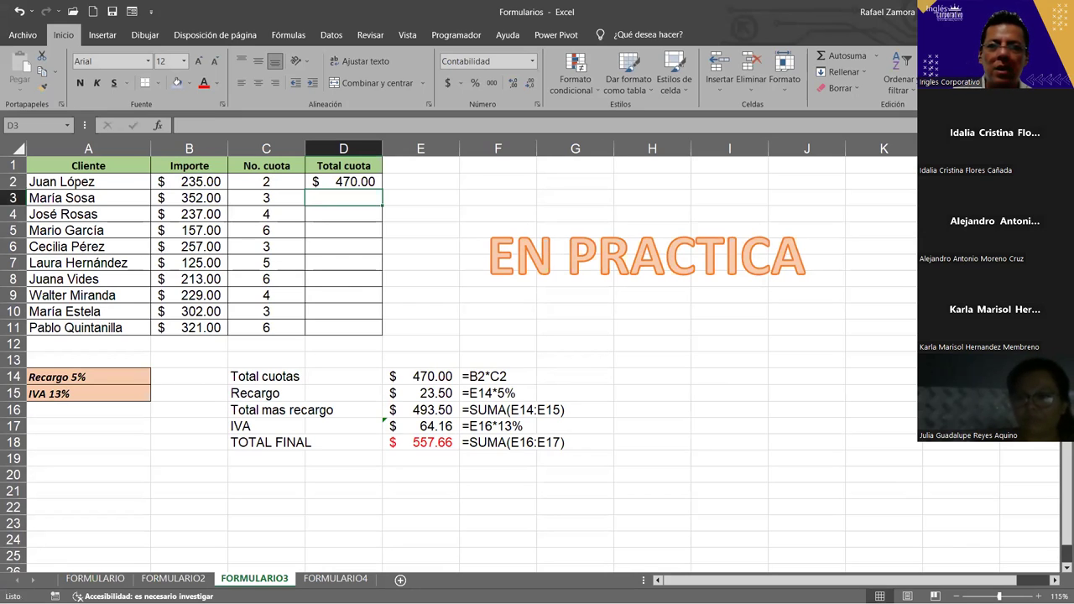
{"action": "left_click", "coordinate": [340, 182]}
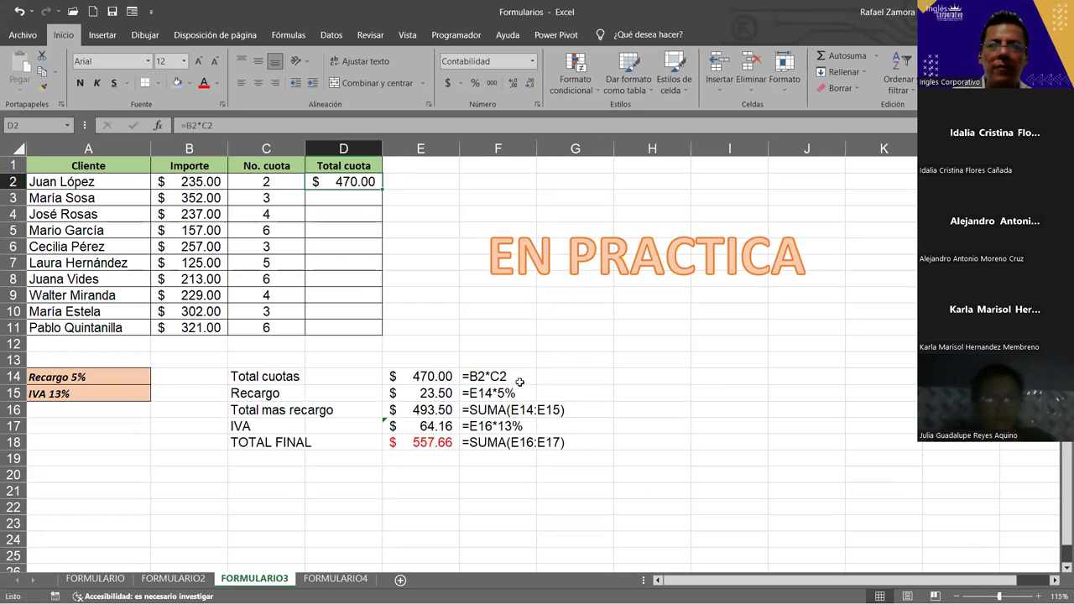
{"action": "left_click_drag", "start_coordinate": [424, 376], "coordinate": [428, 435]}
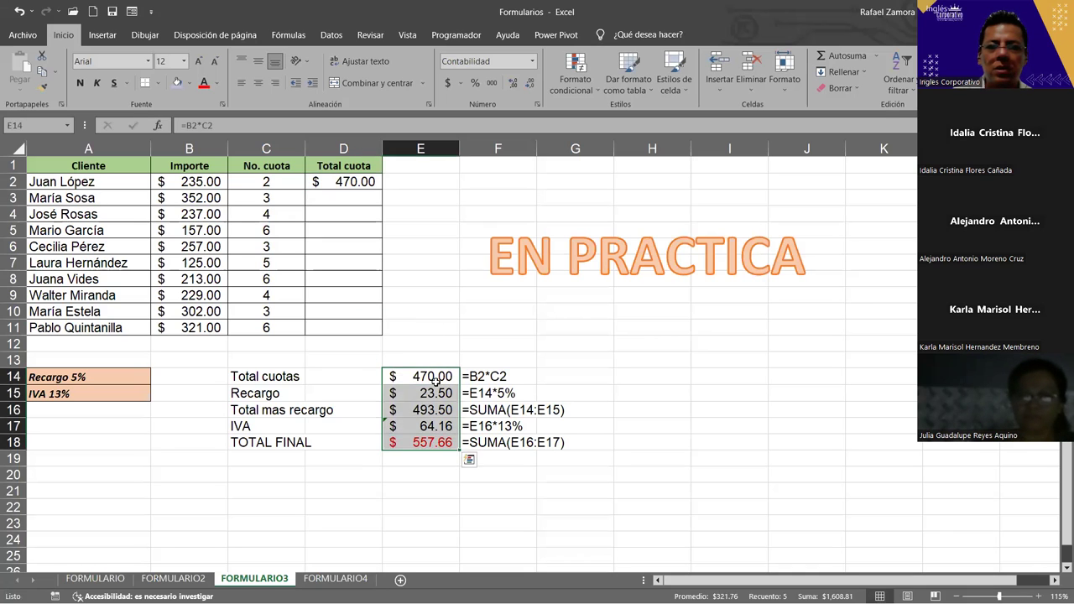
{"action": "left_click", "coordinate": [435, 378]}
- Change the D2 formula to =B2*C2*5%, matching the $23.50 Recargo row
{"action": "double_click", "coordinate": [356, 177]}
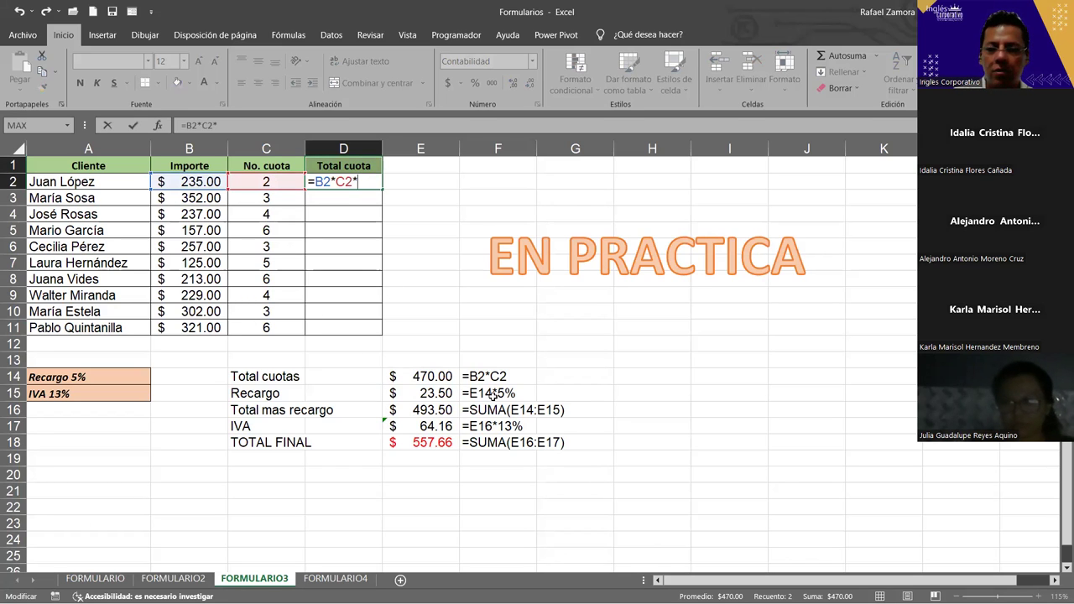
{"action": "type", "text": "%"}
{"action": "key", "text": "Return"}
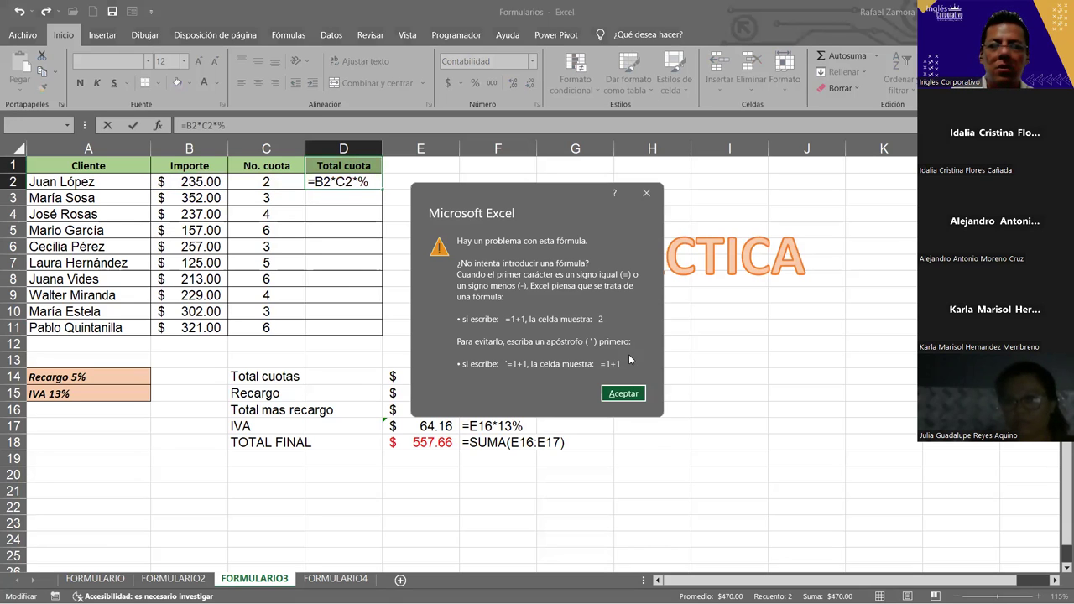
{"action": "left_click", "coordinate": [639, 392]}
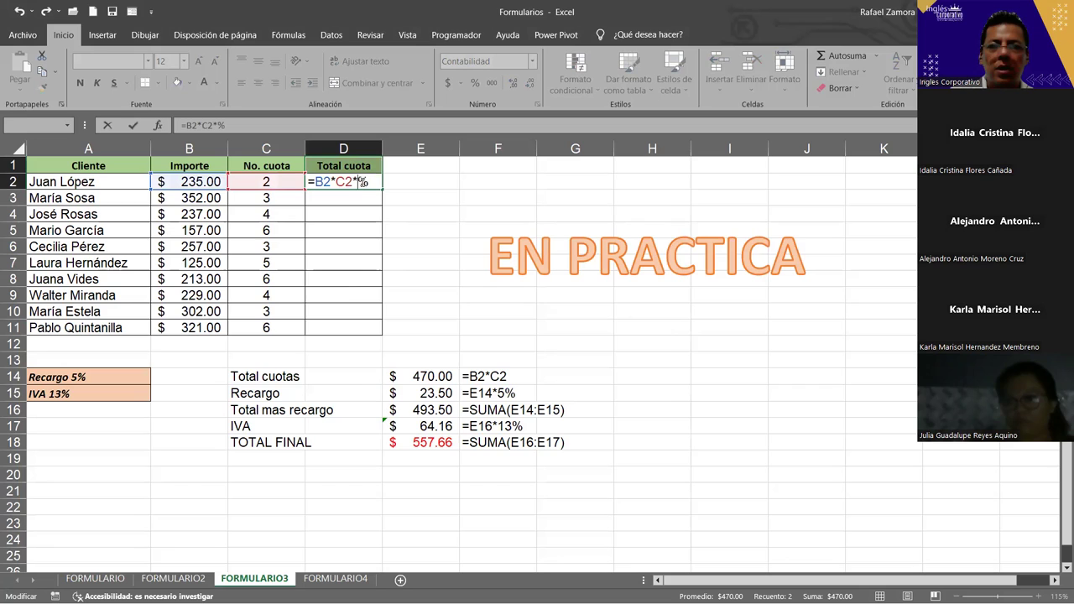
{"action": "type", "text": "$ 23.5"}
{"action": "key", "text": "Return"}
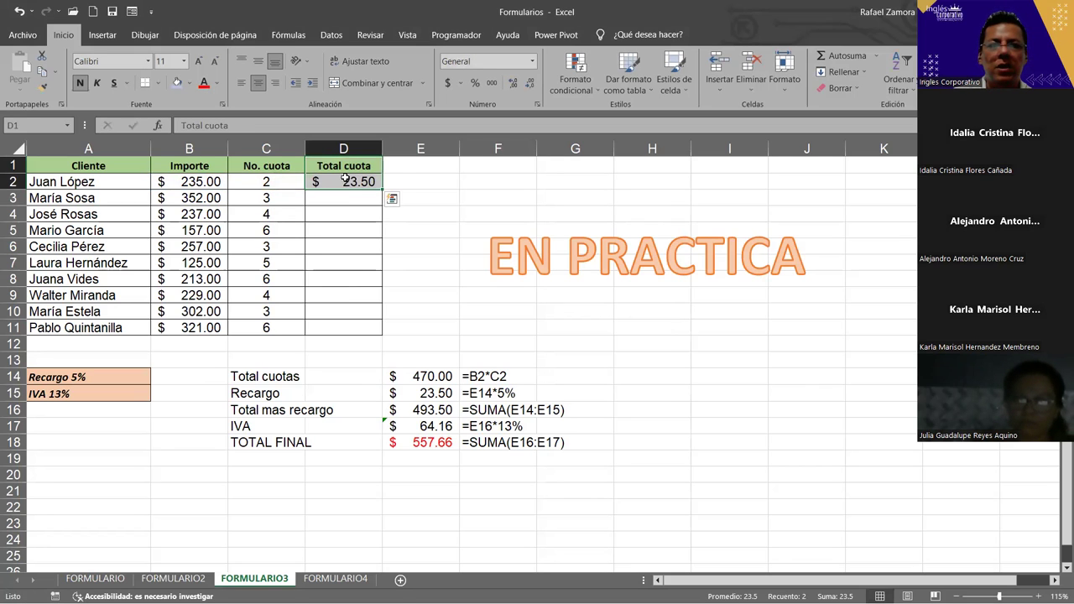
{"action": "left_click", "coordinate": [332, 187]}
{"action": "left_click_drag", "start_coordinate": [432, 373], "coordinate": [432, 442]}
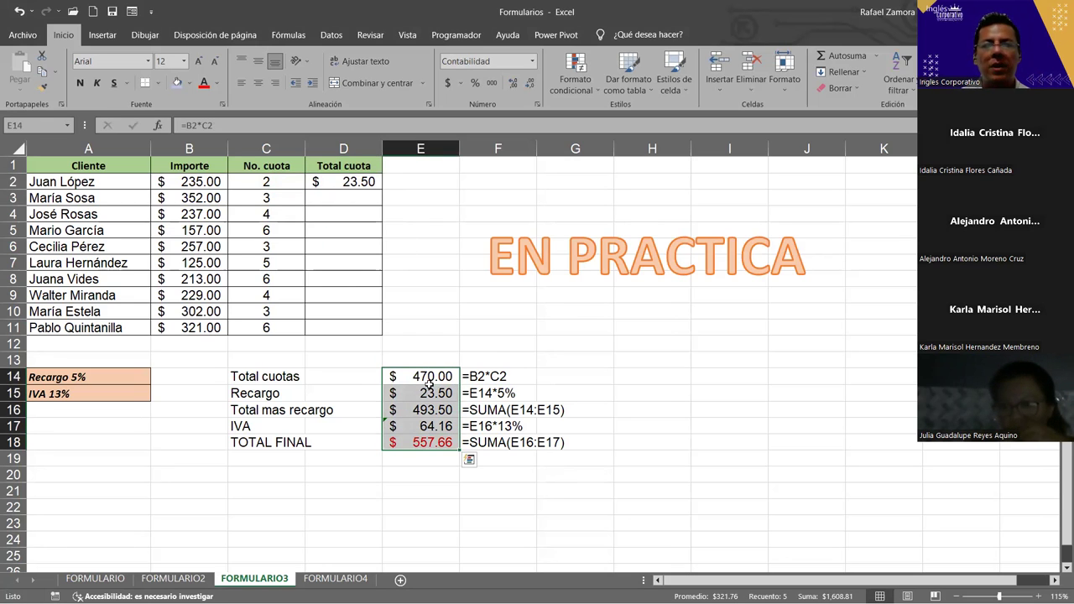
{"action": "left_click", "coordinate": [432, 390]}
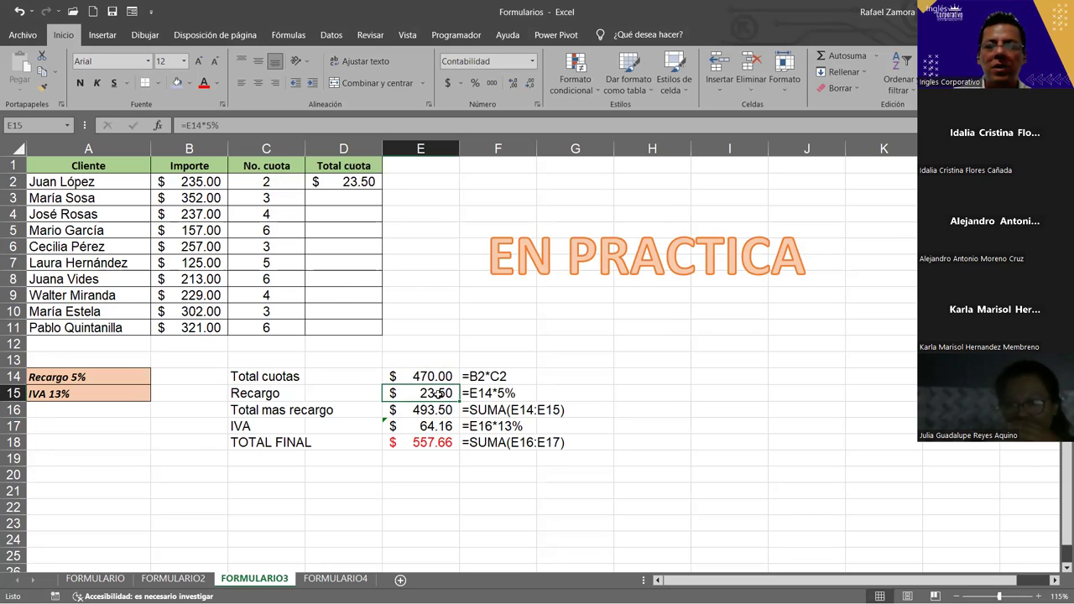
{"action": "double_click", "coordinate": [343, 180]}
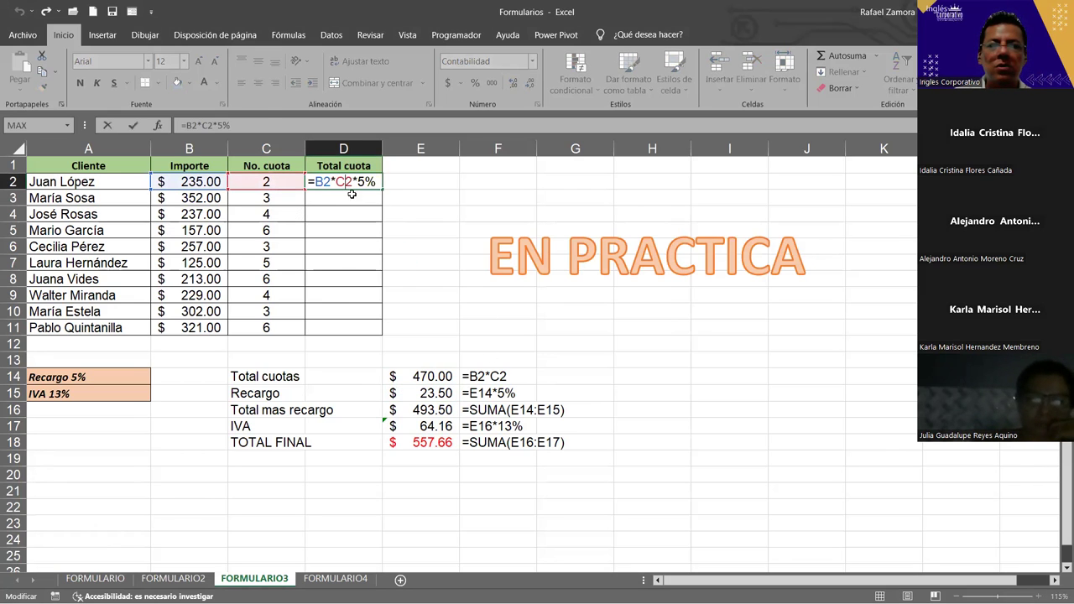
- Extend D2 to =B2*C2+B2*C2*5%, the cuota plus its 5% surcharge
{"action": "left_click", "coordinate": [214, 180]}
{"action": "type", "text": "*"}
{"action": "left_click", "coordinate": [285, 181]}
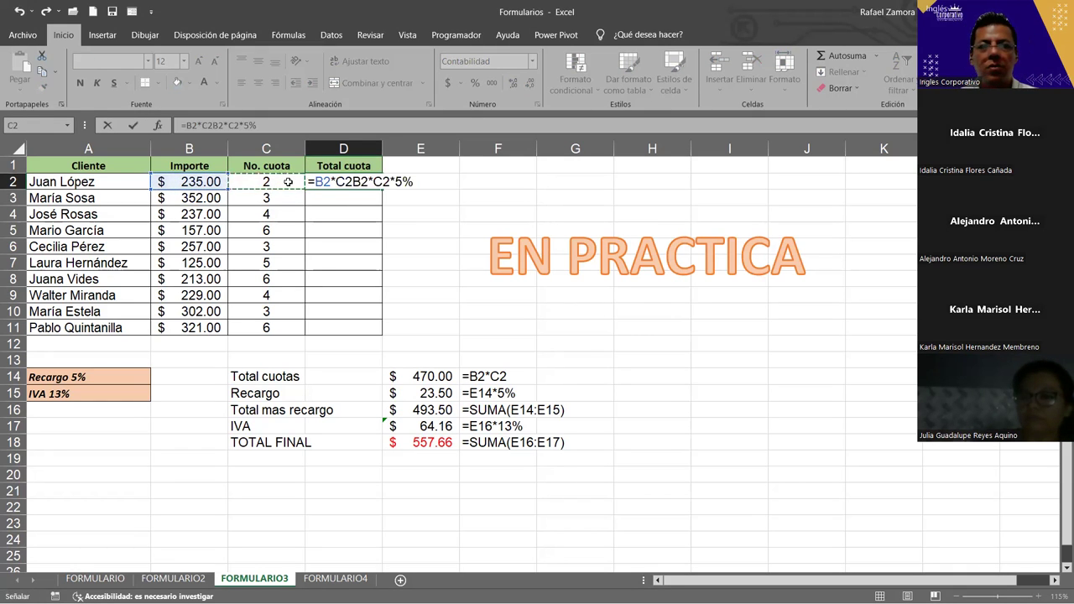
{"action": "type", "text": "+"}
{"action": "key", "text": "Return"}
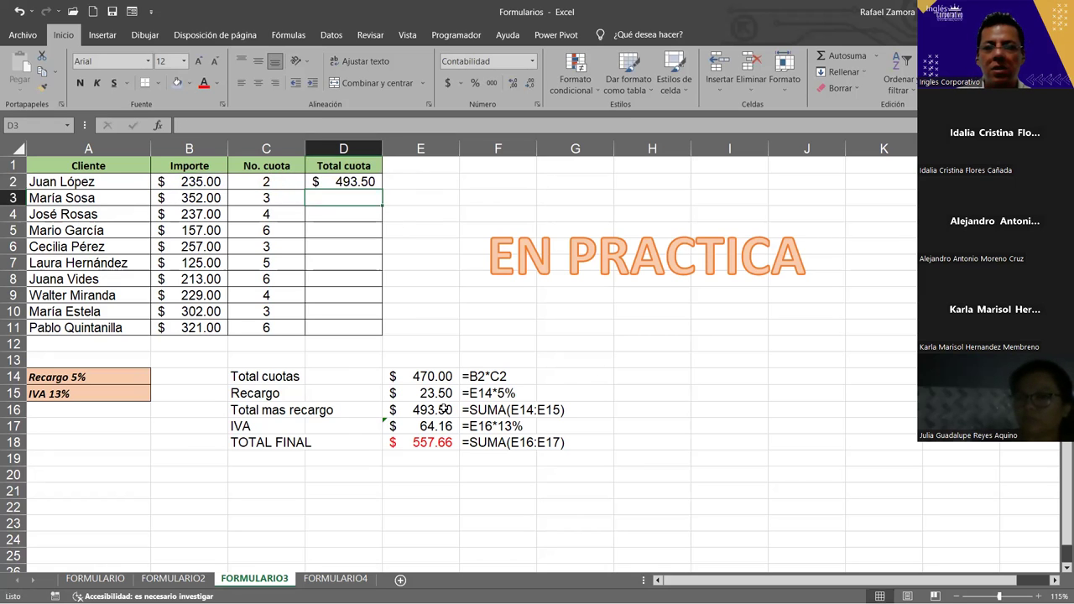
{"action": "double_click", "coordinate": [365, 181]}
{"action": "left_click_drag", "start_coordinate": [314, 181], "coordinate": [495, 182]}
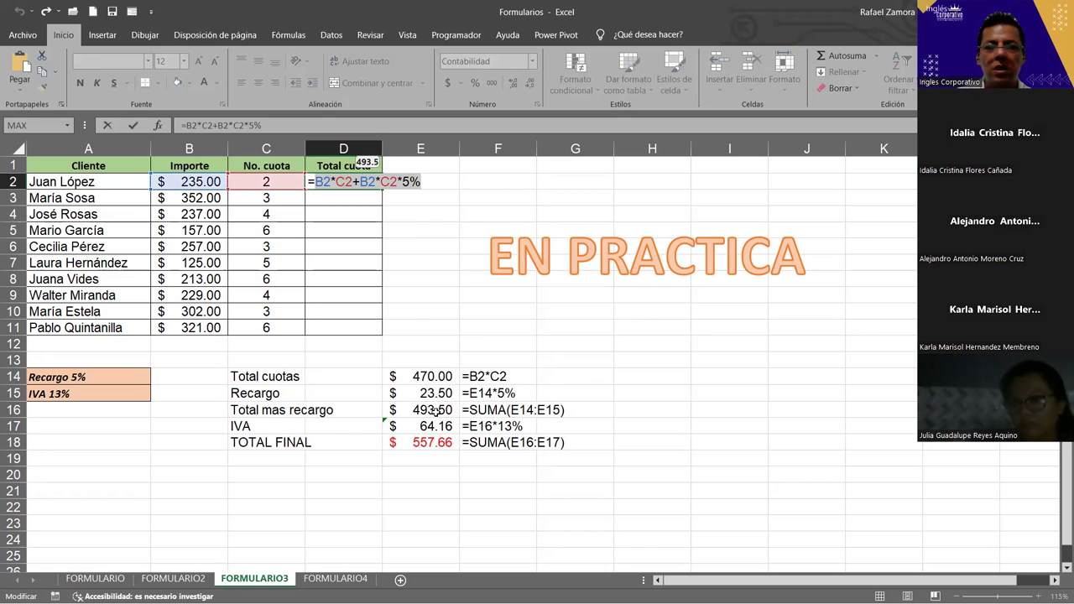
{"action": "key", "text": "Return"}
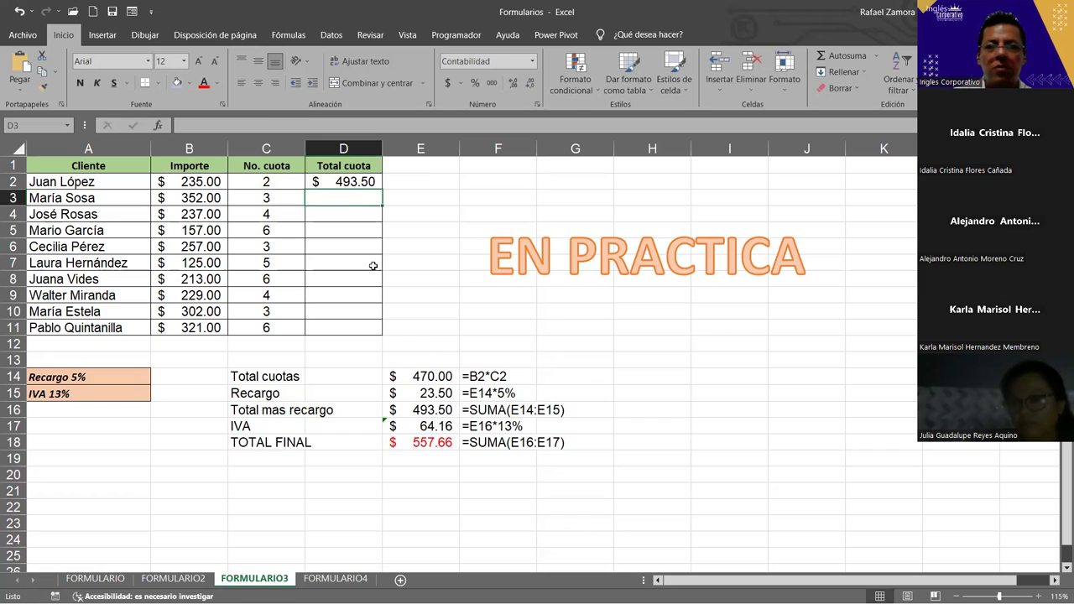
- Rewrite D2 as =(B2*C2+B2*C2*5%)*13%, matching the $64.16 IVA in E17
{"action": "double_click", "coordinate": [361, 180]}
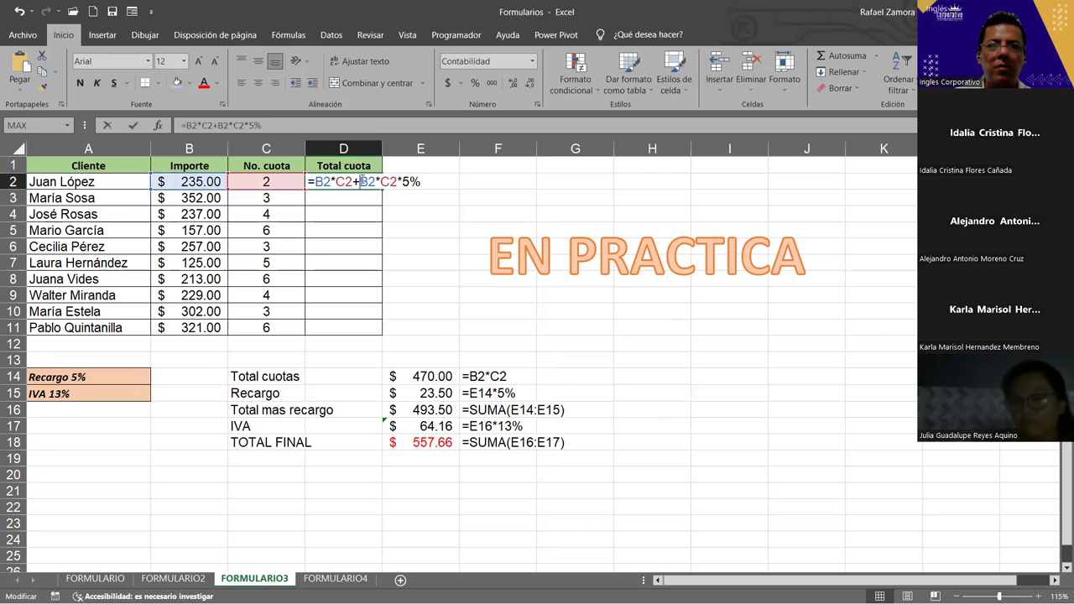
{"action": "key", "text": "BackSpace"}
{"action": "type", "text": "3%"}
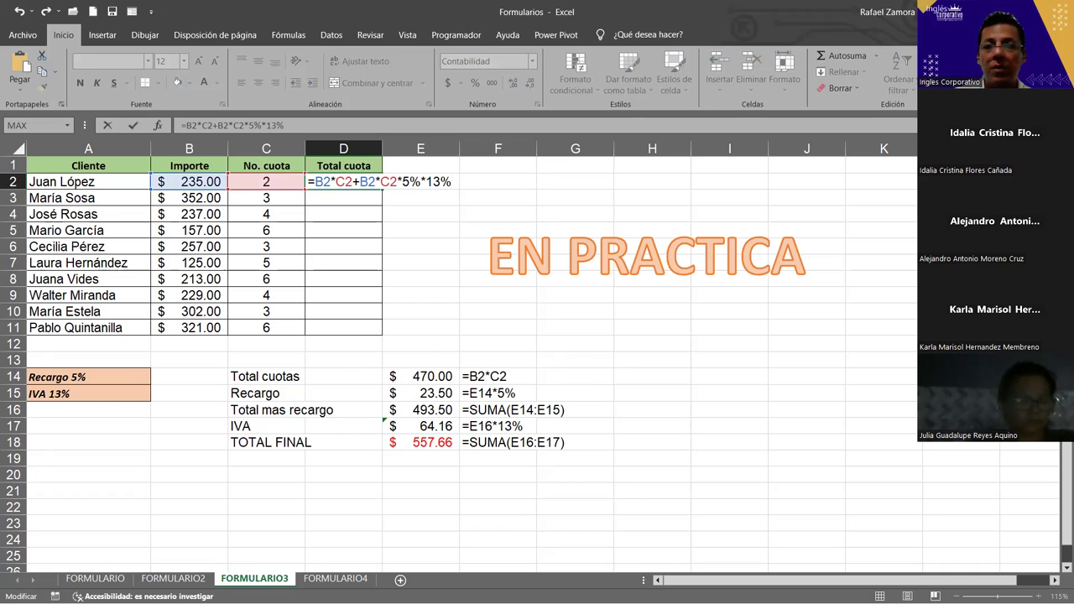
{"action": "key", "text": "Return"}
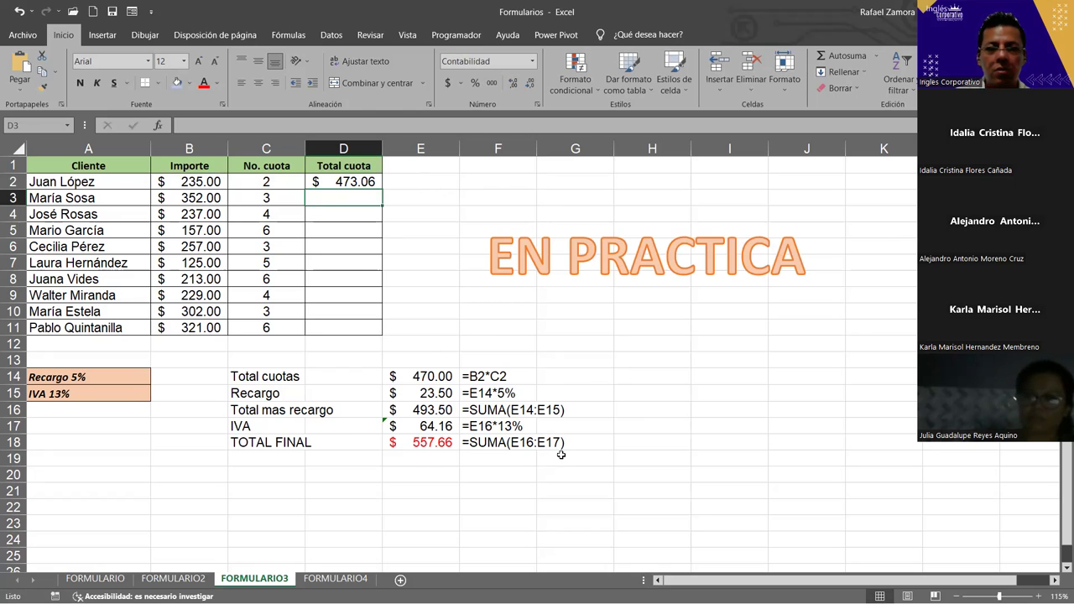
{"action": "double_click", "coordinate": [370, 181]}
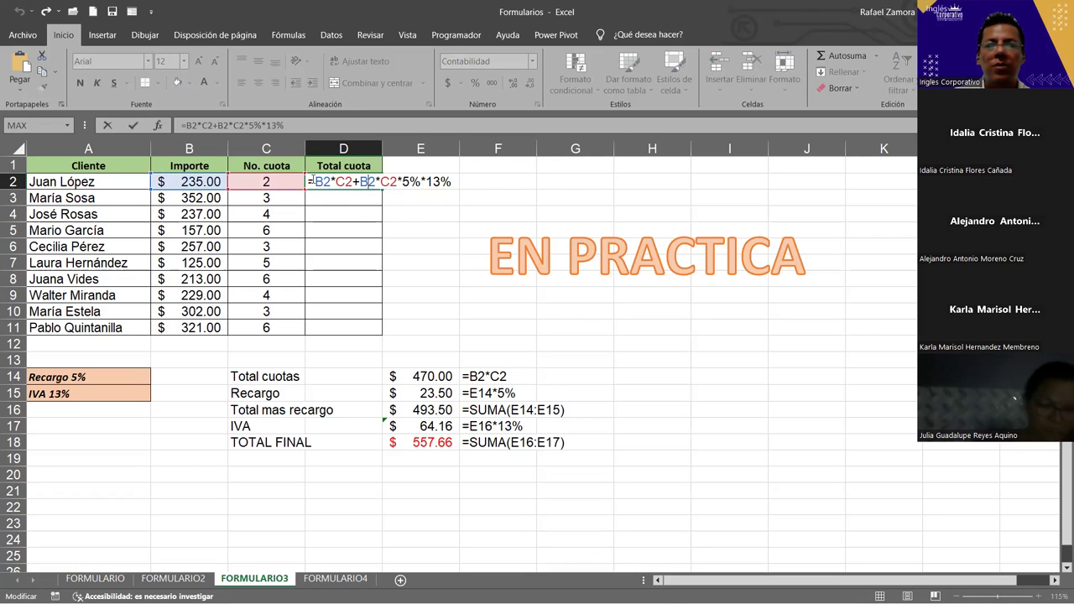
{"action": "type", "text": "("}
{"action": "type", "text": ")"}
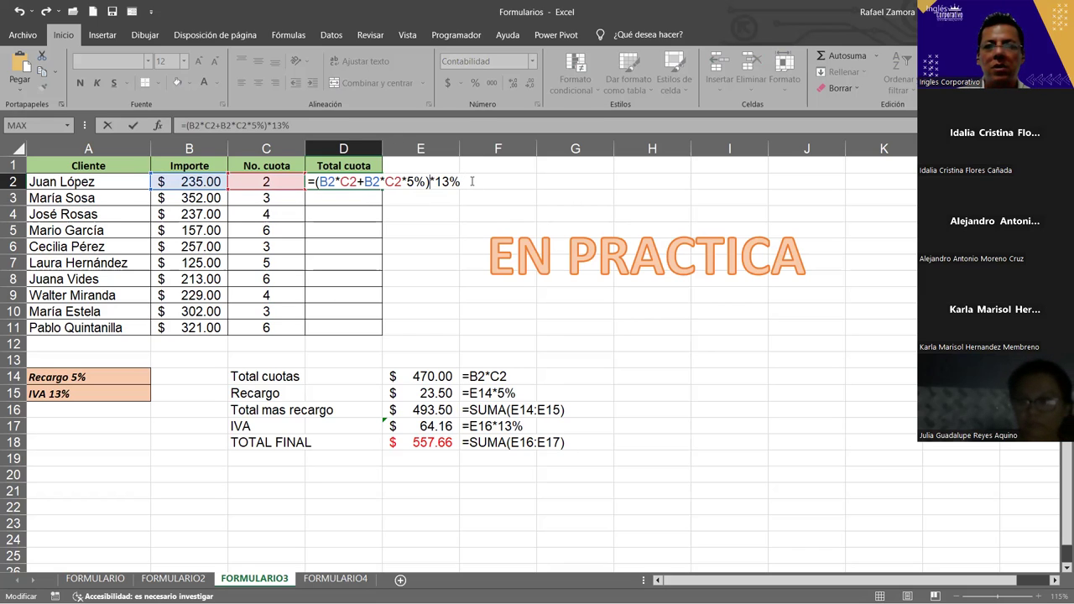
{"action": "key", "text": "Return"}
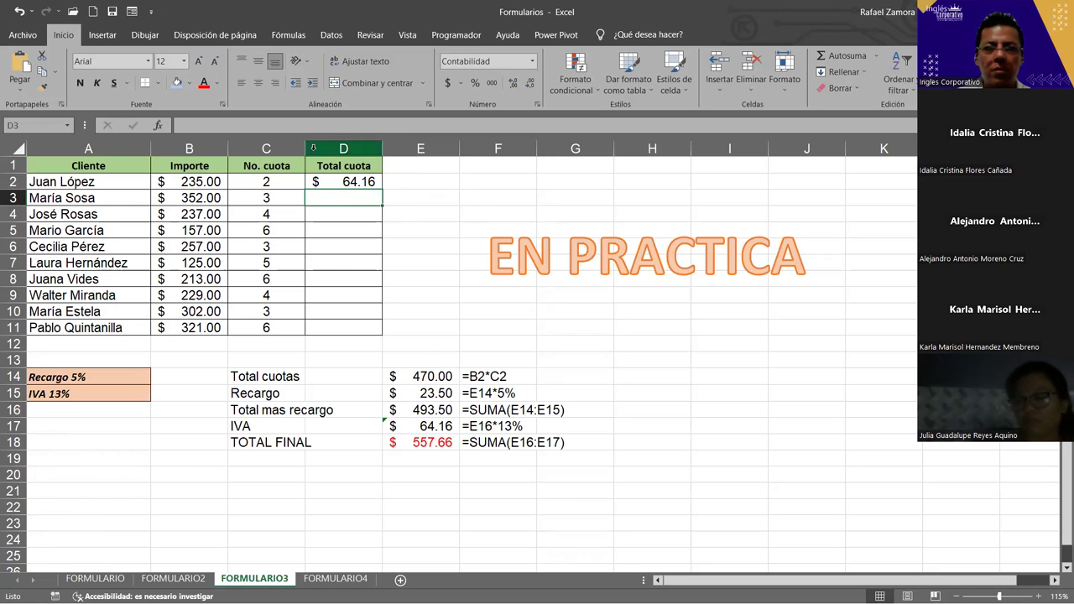
{"action": "left_click", "coordinate": [438, 426]}
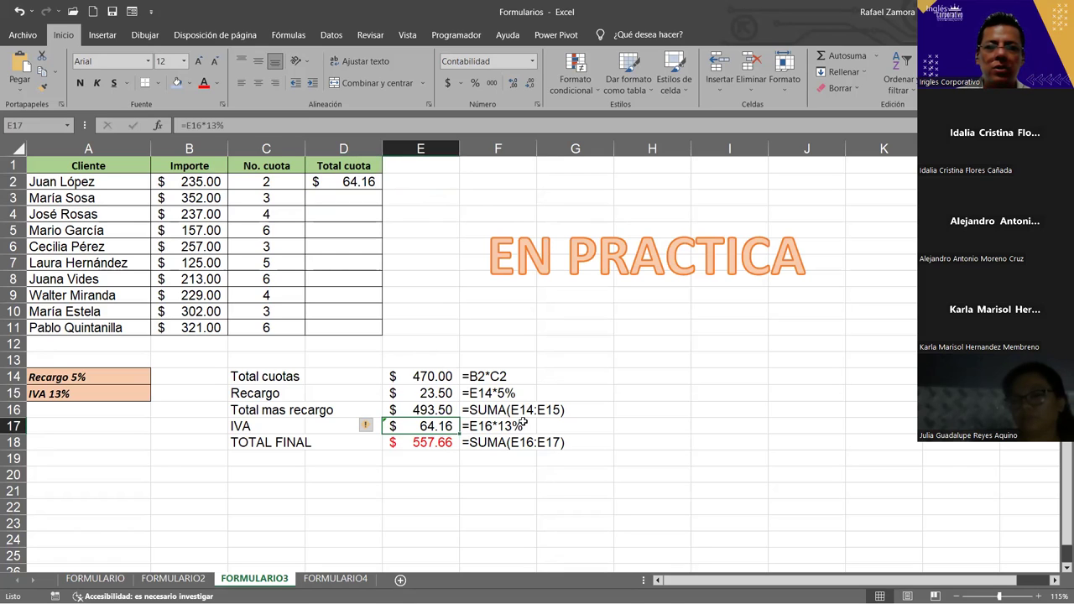
- Append + and a copy of B2*C2+B2*C2*5% to the D2 formula, giving $557.66
{"action": "double_click", "coordinate": [343, 182]}
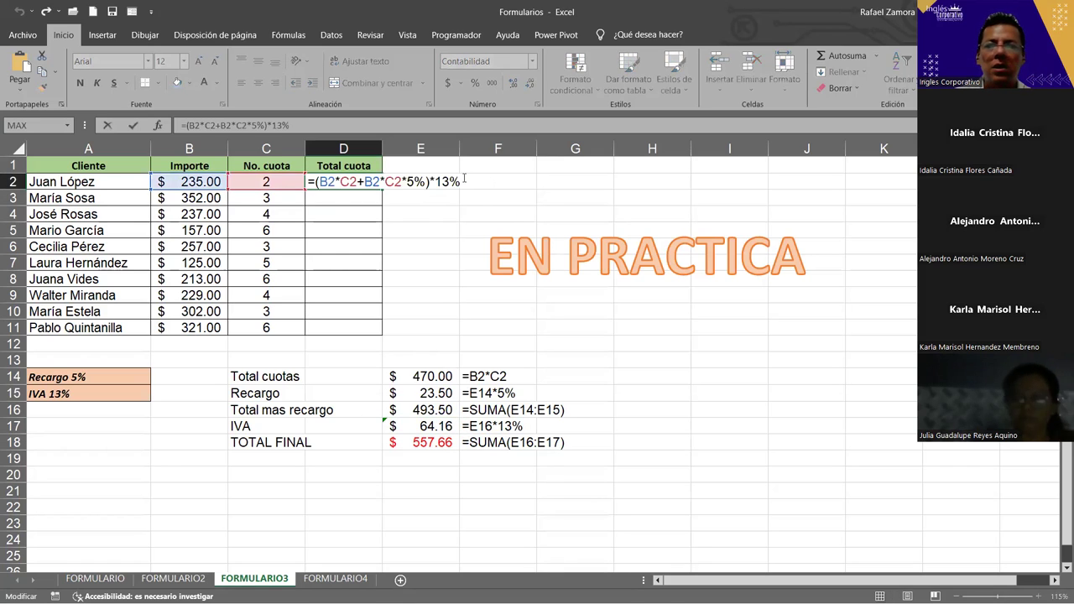
{"action": "type", "text": "+"}
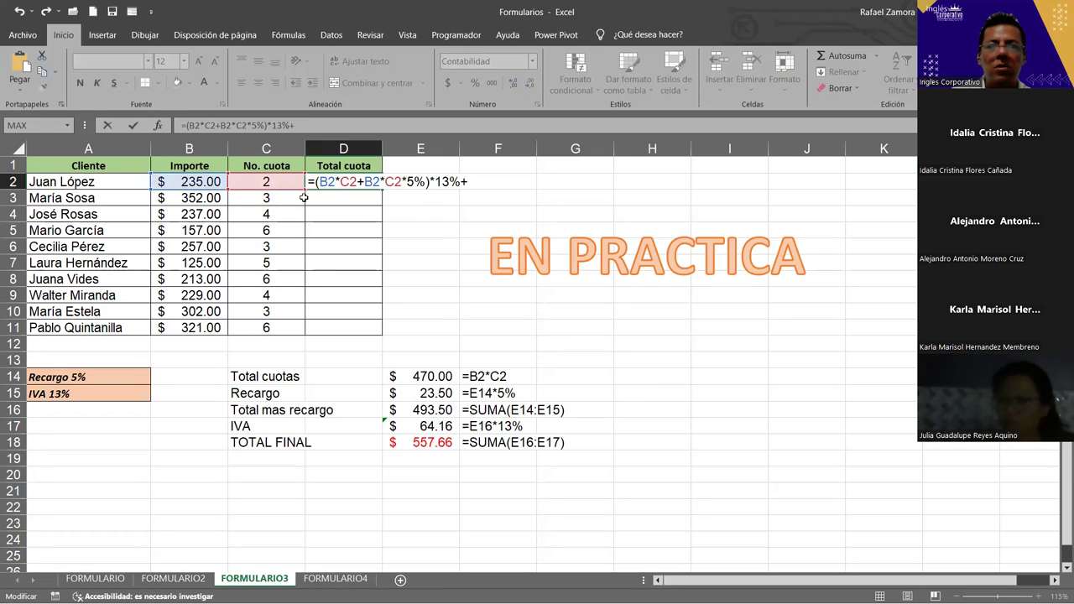
{"action": "left_click_drag", "start_coordinate": [319, 181], "coordinate": [426, 183]}
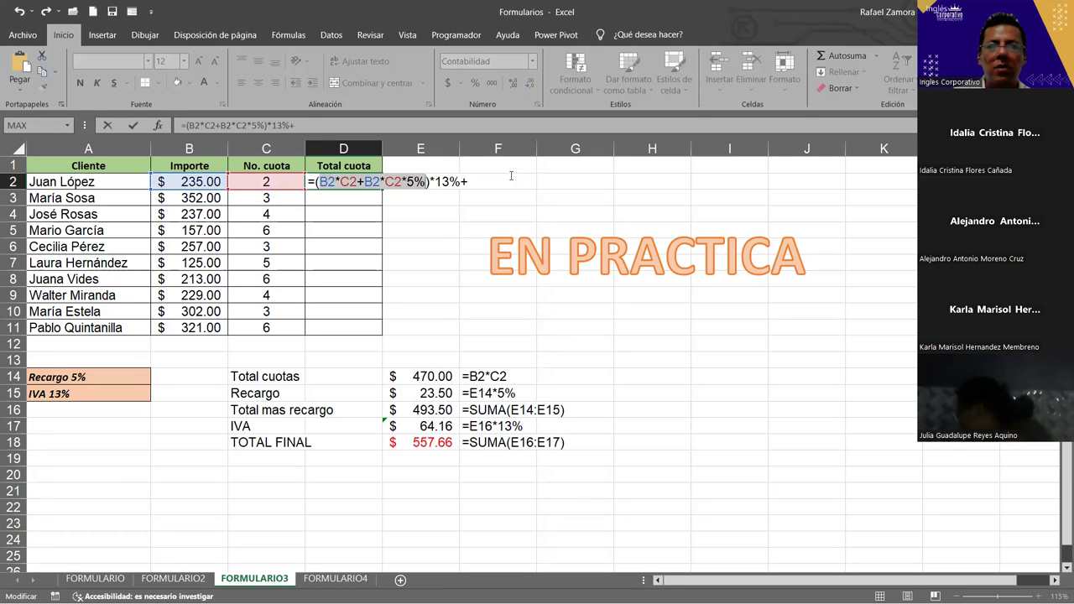
{"action": "key", "text": "ctrl+c"}
{"action": "left_click", "coordinate": [494, 184]}
{"action": "key", "text": "ctrl+v"}
{"action": "key", "text": "Return"}
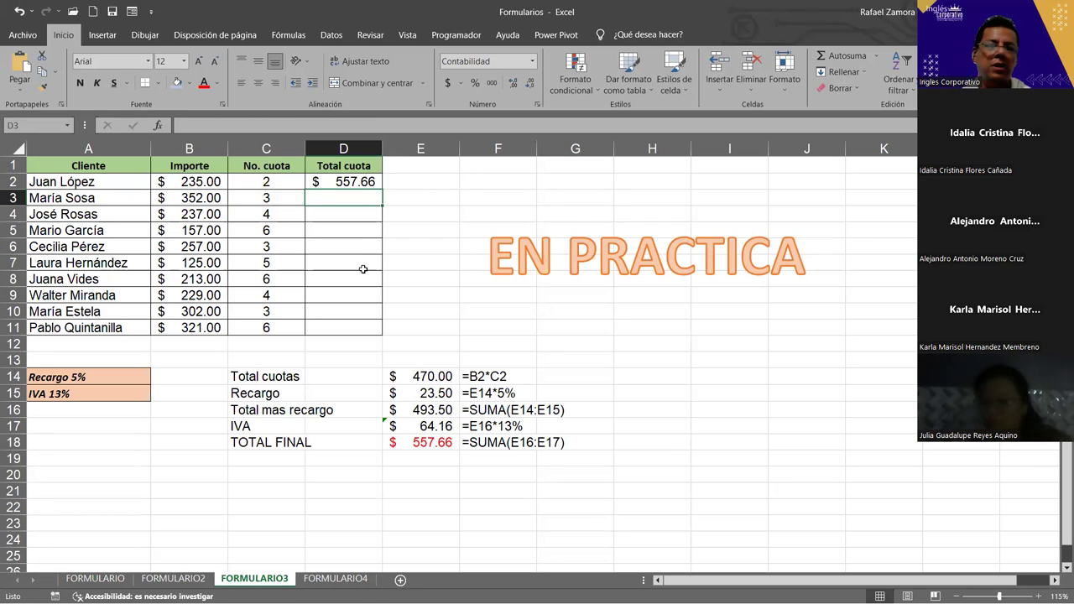
{"action": "left_click", "coordinate": [344, 183]}
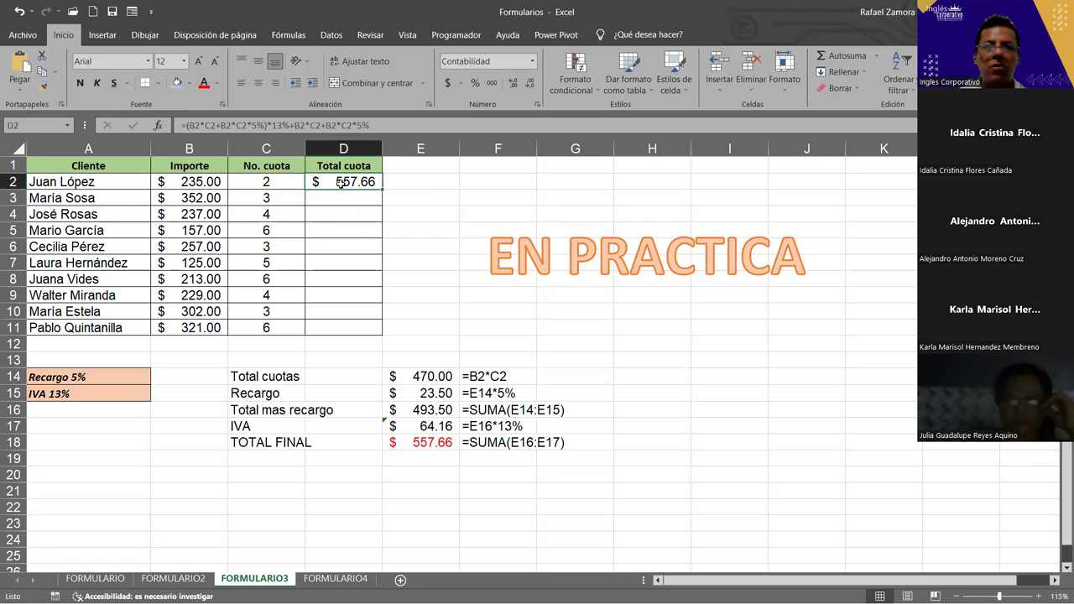
{"action": "left_click", "coordinate": [371, 197]}
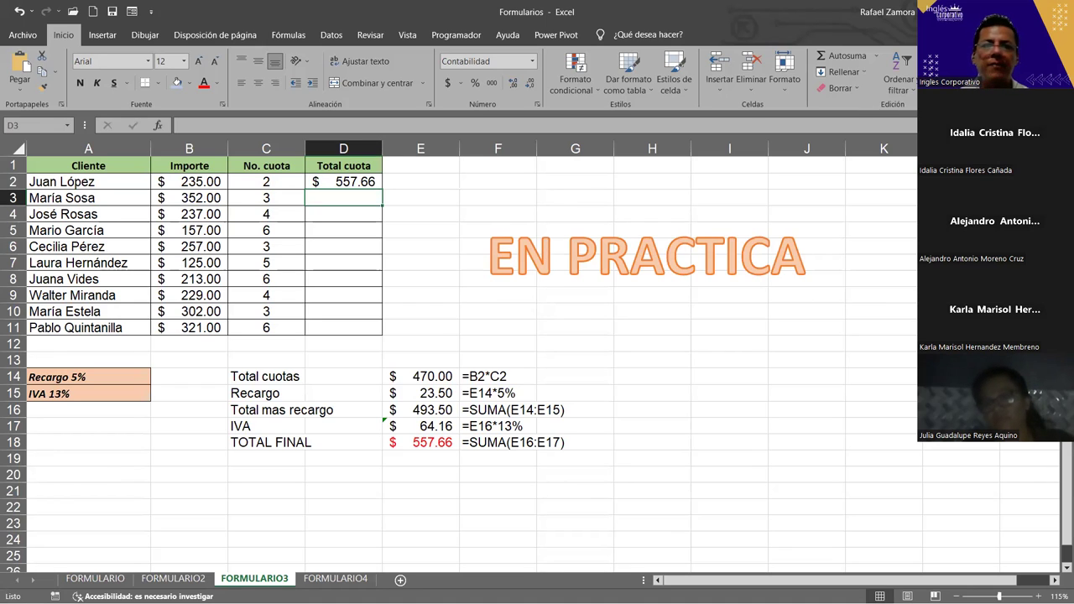
- Make a few final adjustments on the sheet beside the totals block
{"action": "left_click", "coordinate": [671, 359]}
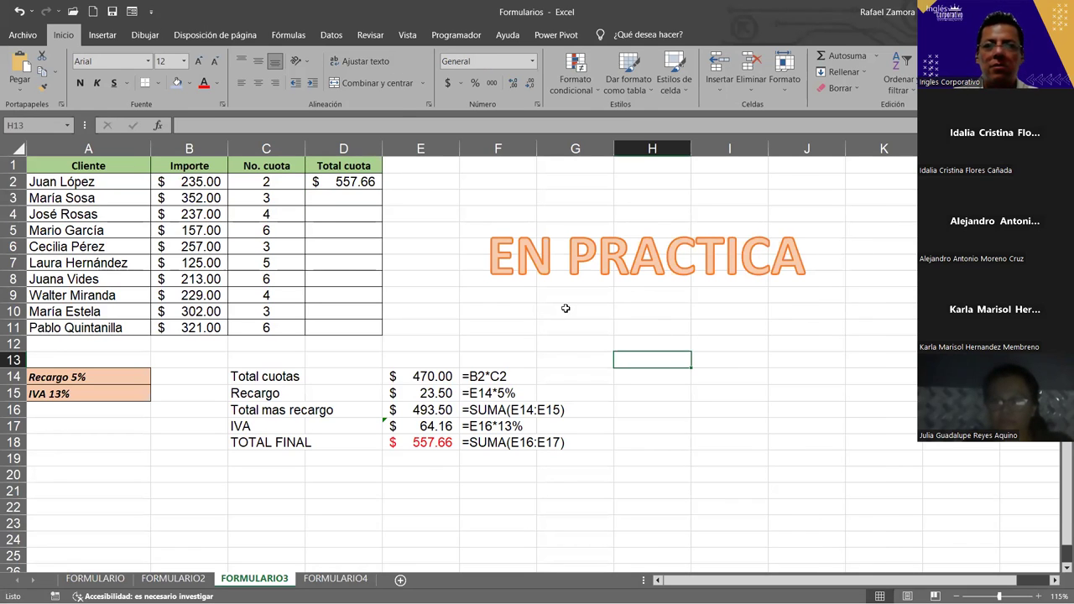
{"action": "left_click_drag", "start_coordinate": [597, 325], "coordinate": [597, 311]}
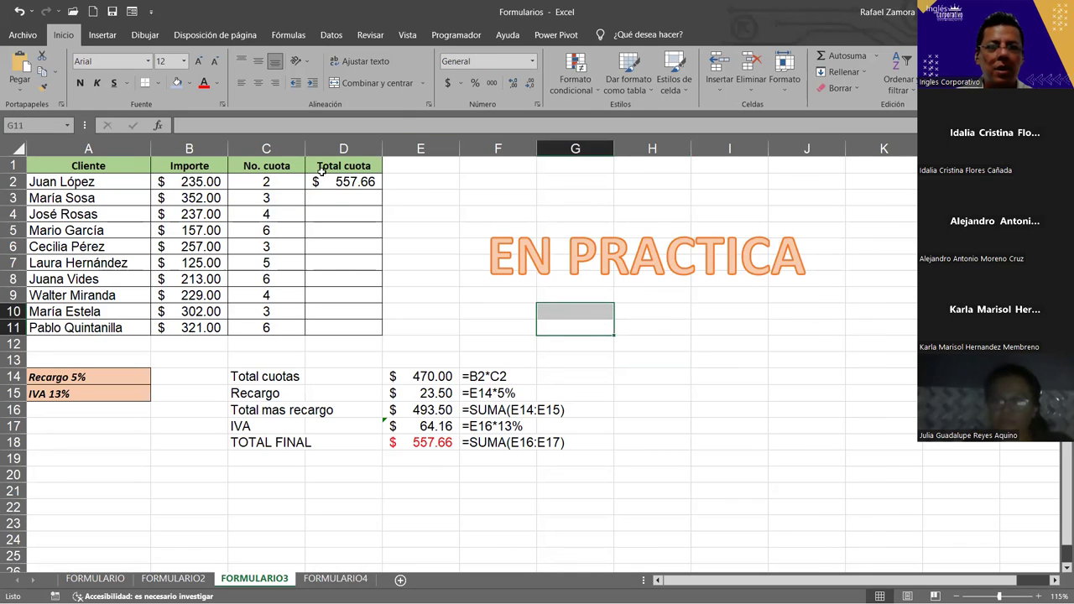
{"action": "left_click", "coordinate": [674, 355]}
{"action": "left_click", "coordinate": [677, 342]}
{"action": "left_click", "coordinate": [676, 329]}
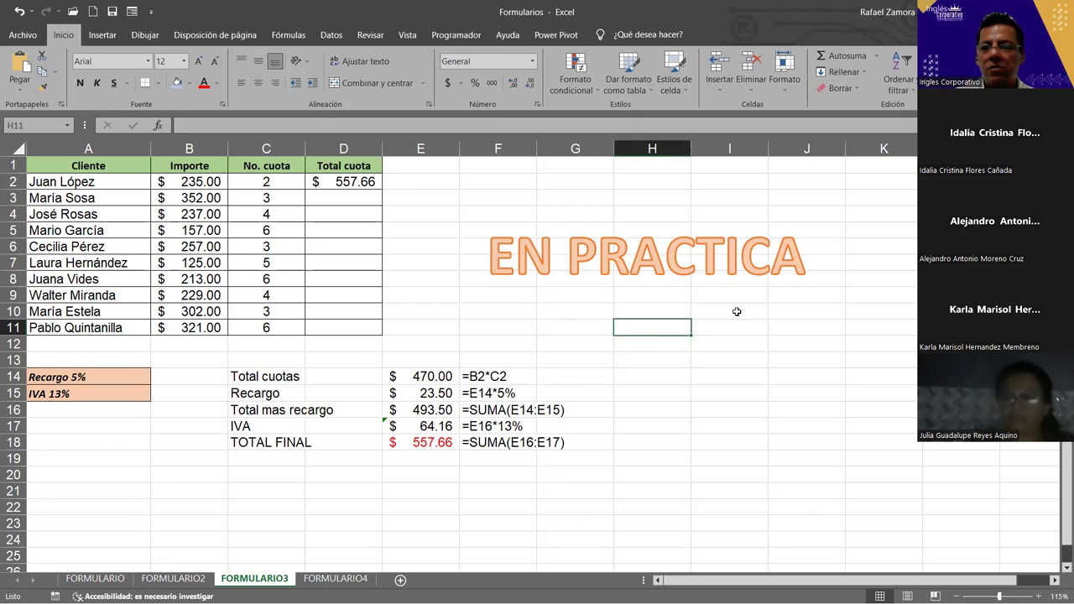